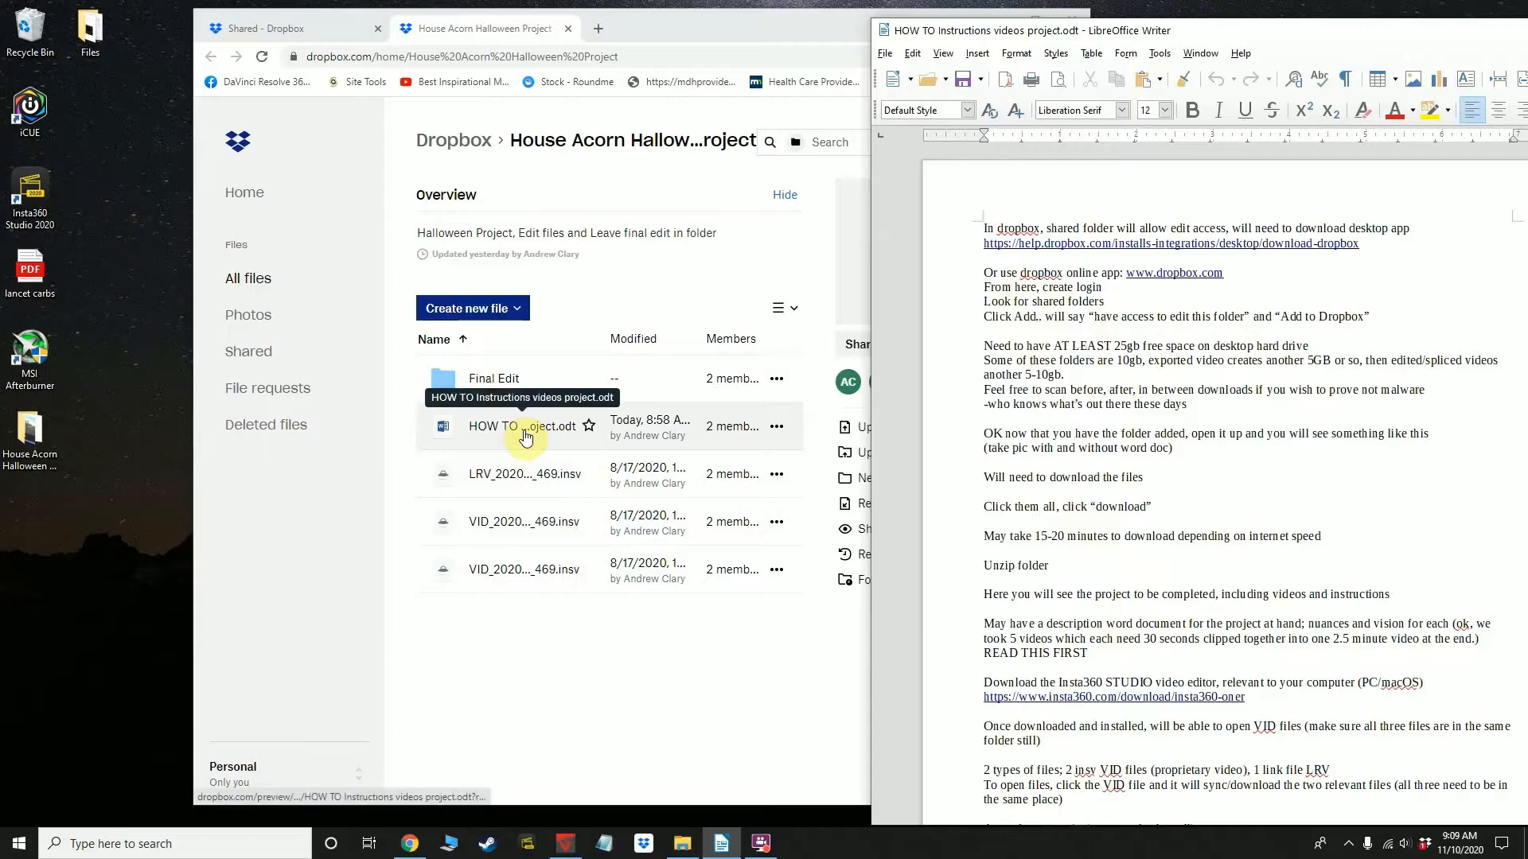
Review the instruction document's lines on using the Dropbox online app, creating a login and looking for shared folders
click(403, 436)
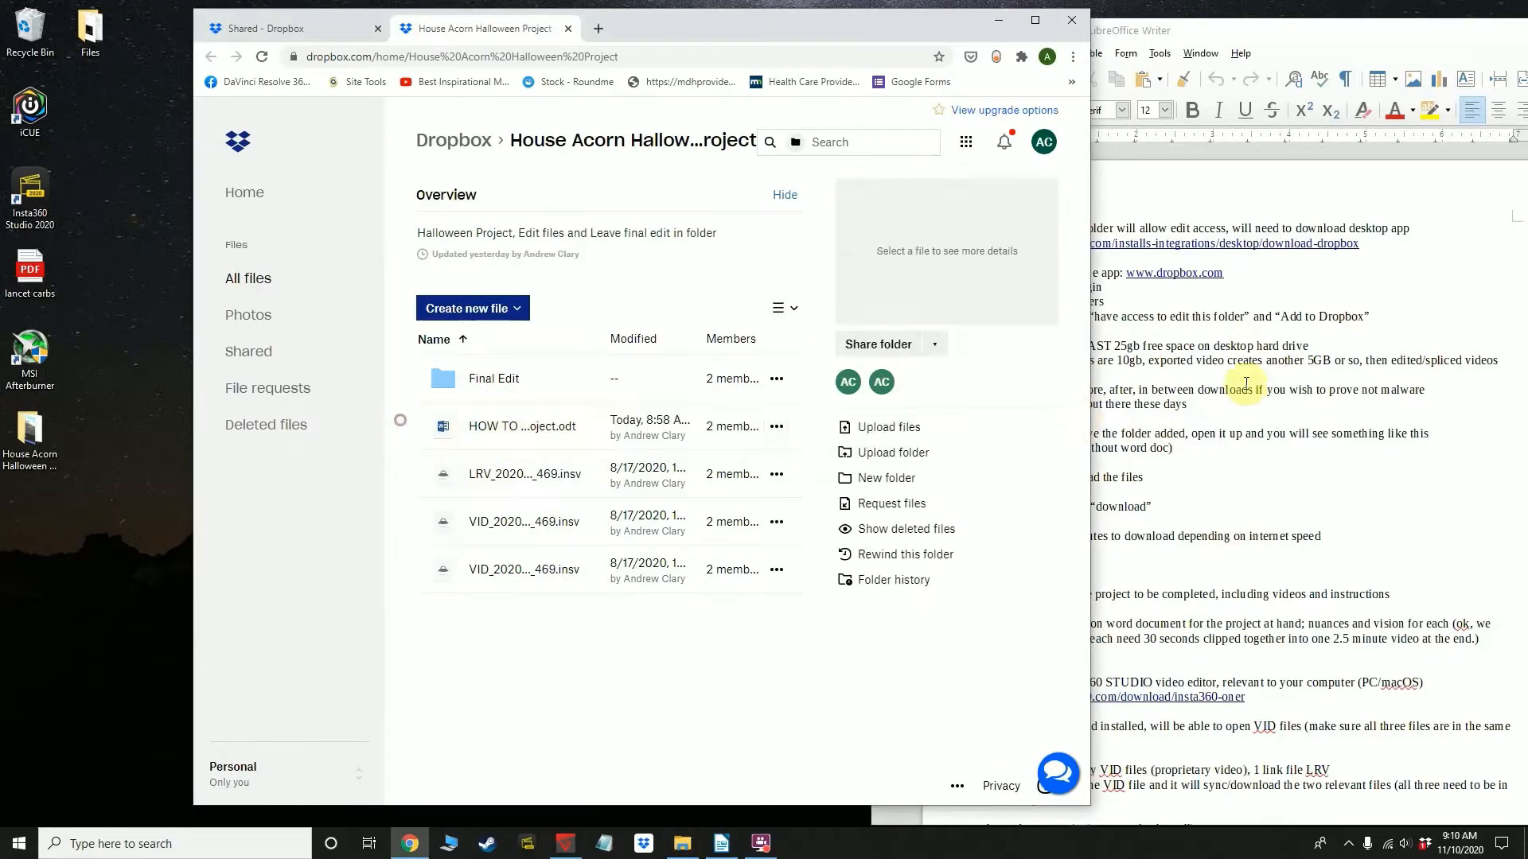
click(1114, 410)
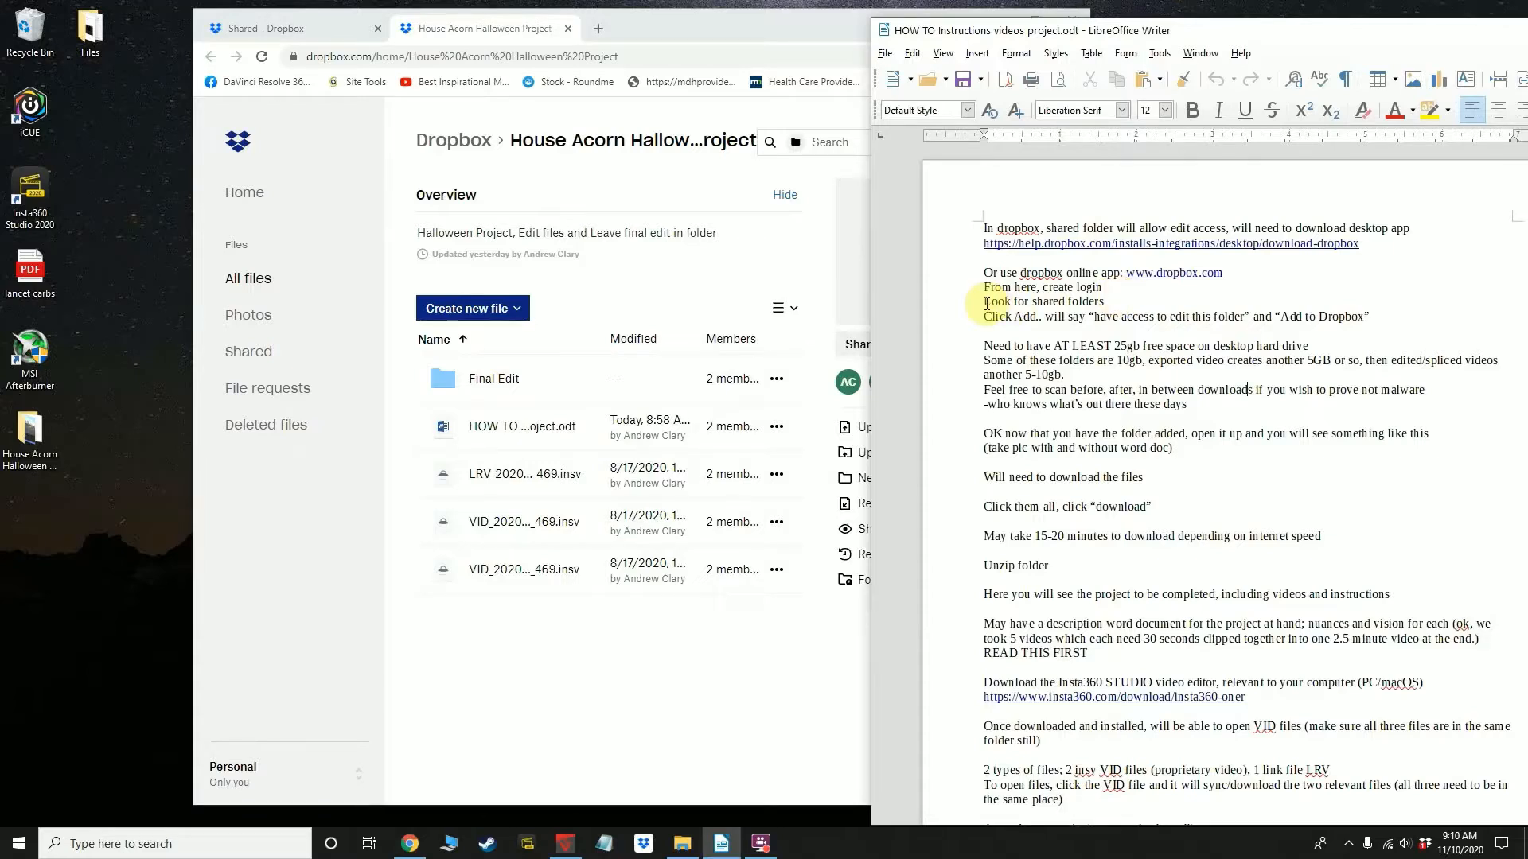
drag(985, 272, 1272, 273)
click(1166, 294)
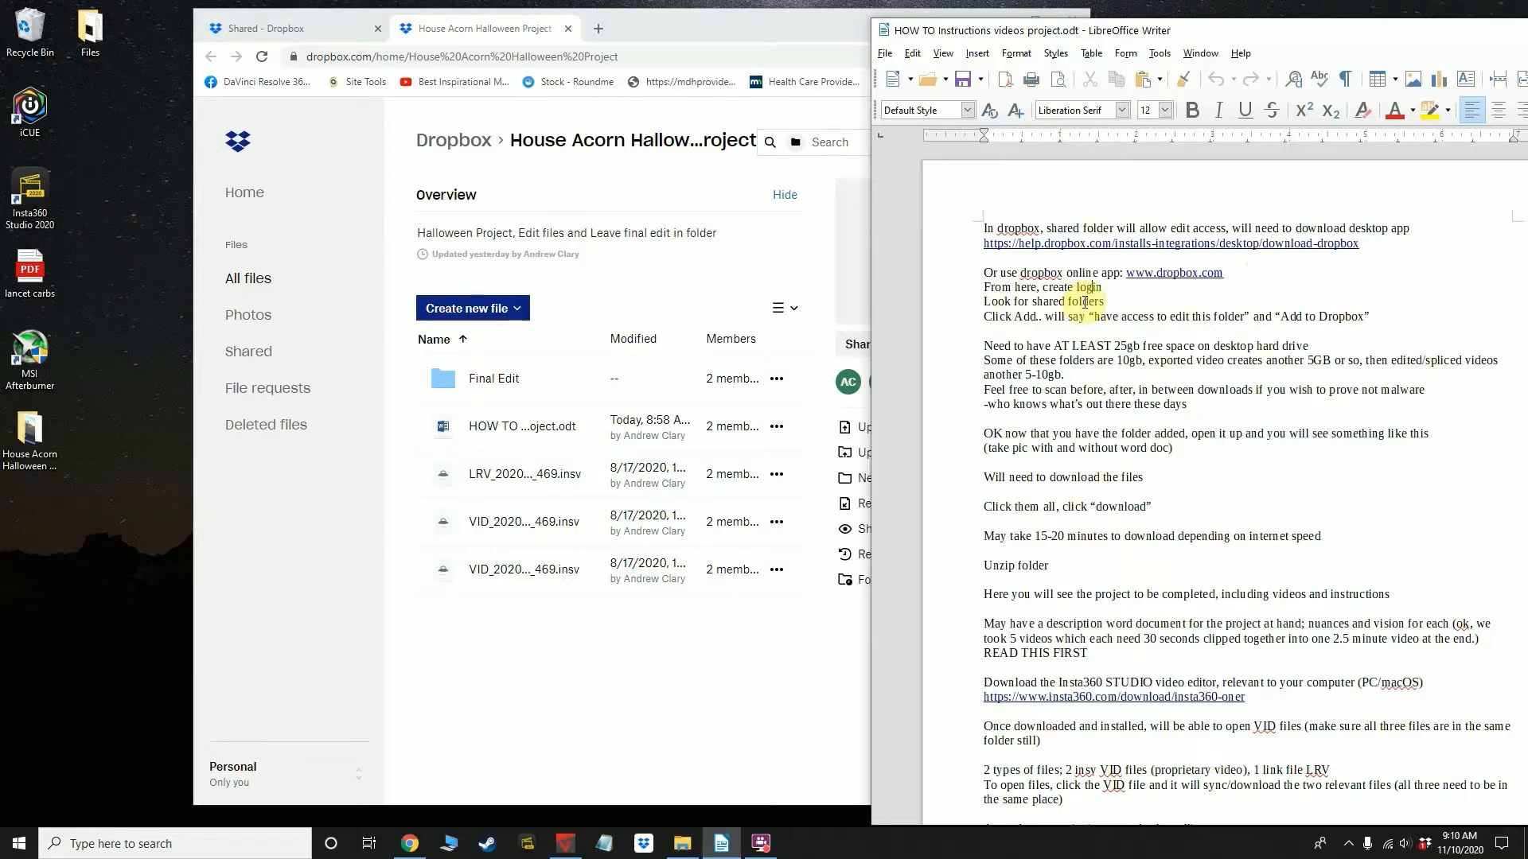
triple_click(1082, 301)
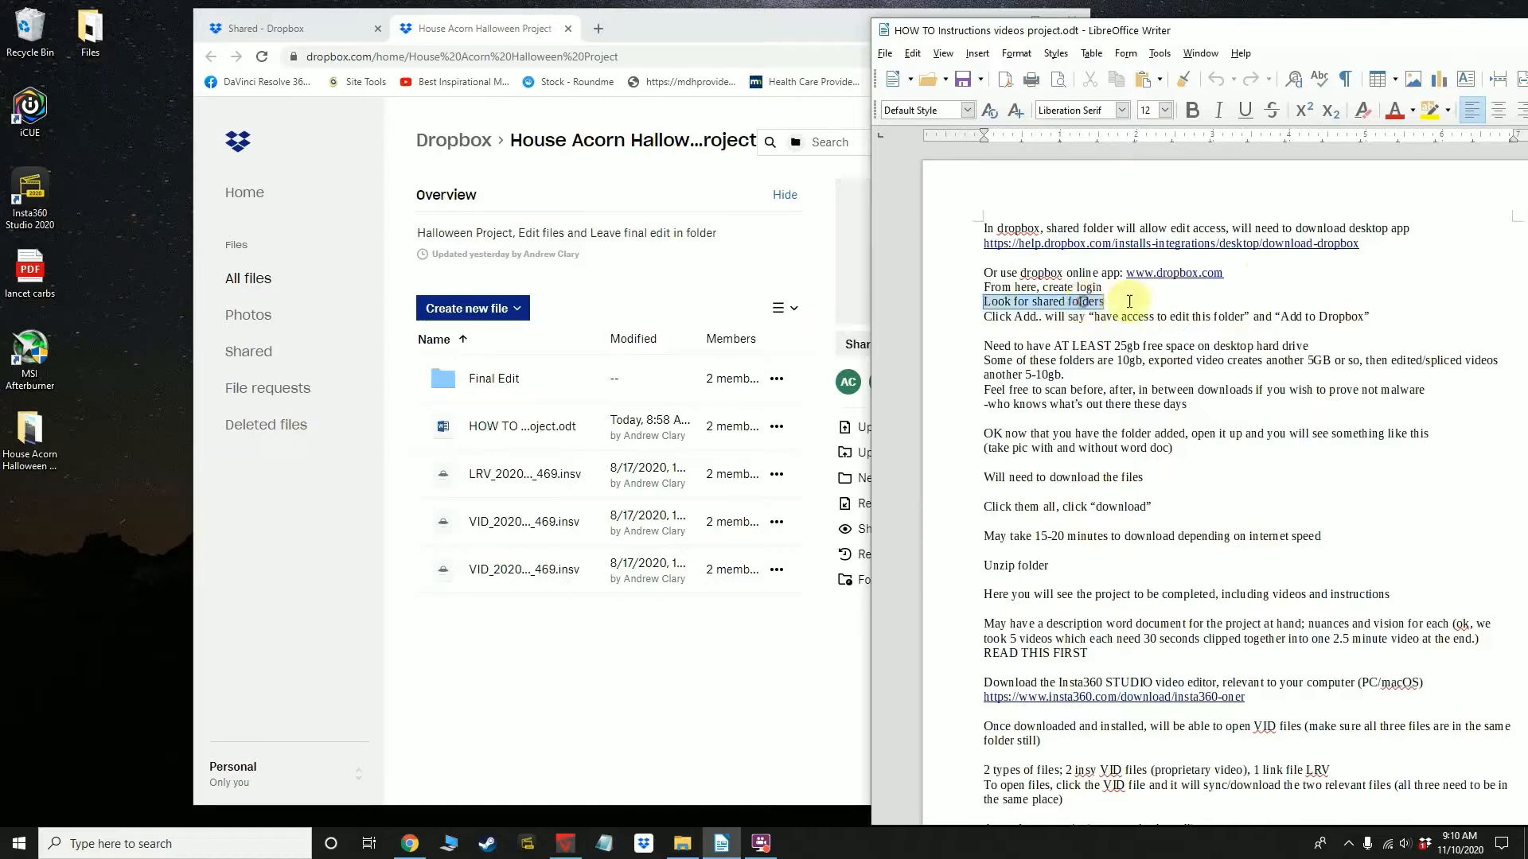
click(1129, 300)
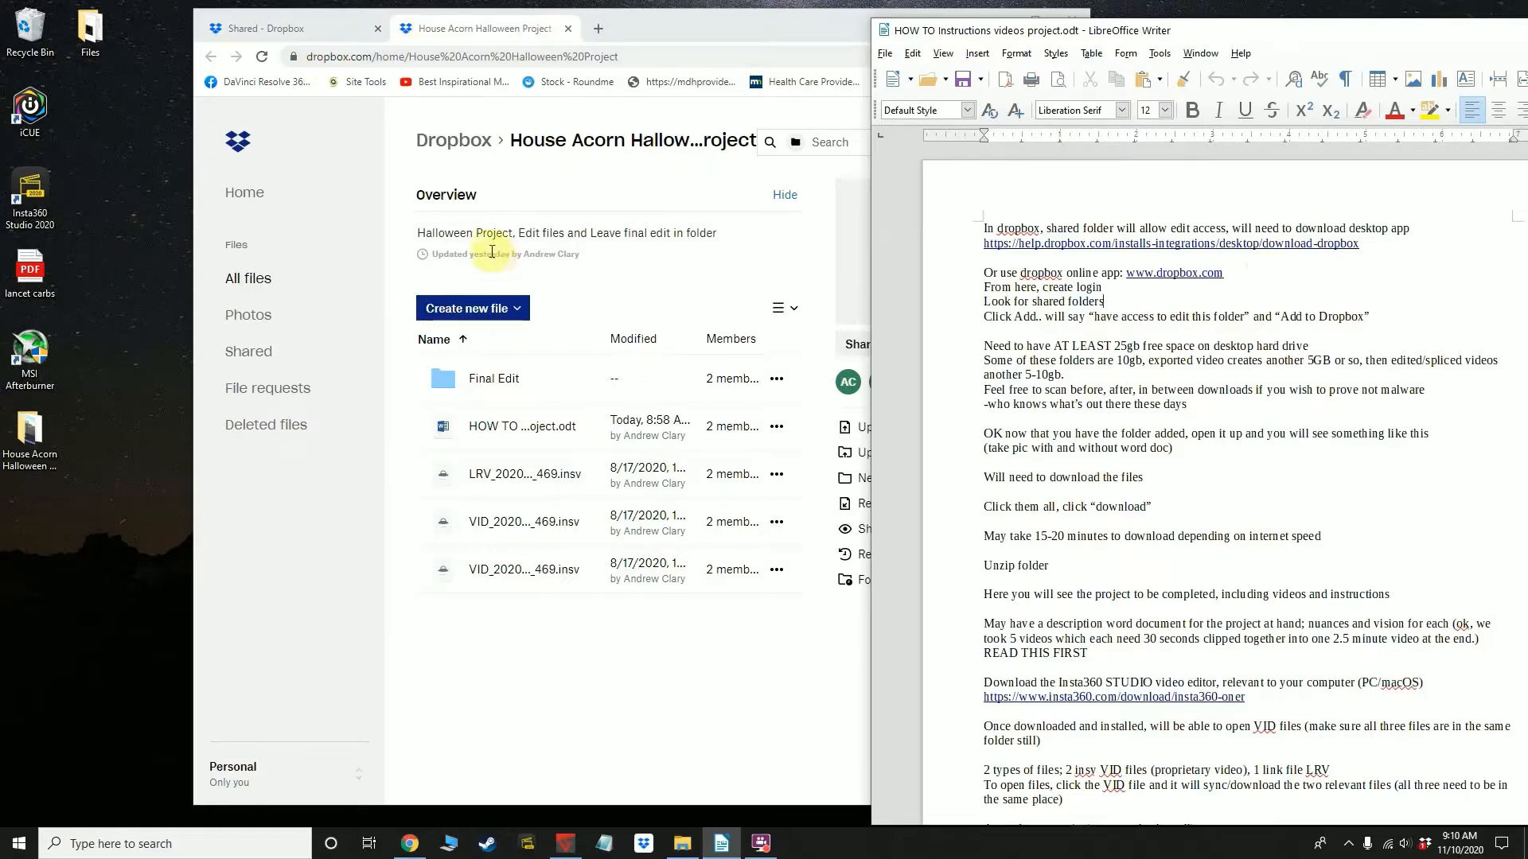
Switch to Dropbox in the browser and open the House Acorn Halloween Project folder from the shared items
click(246, 193)
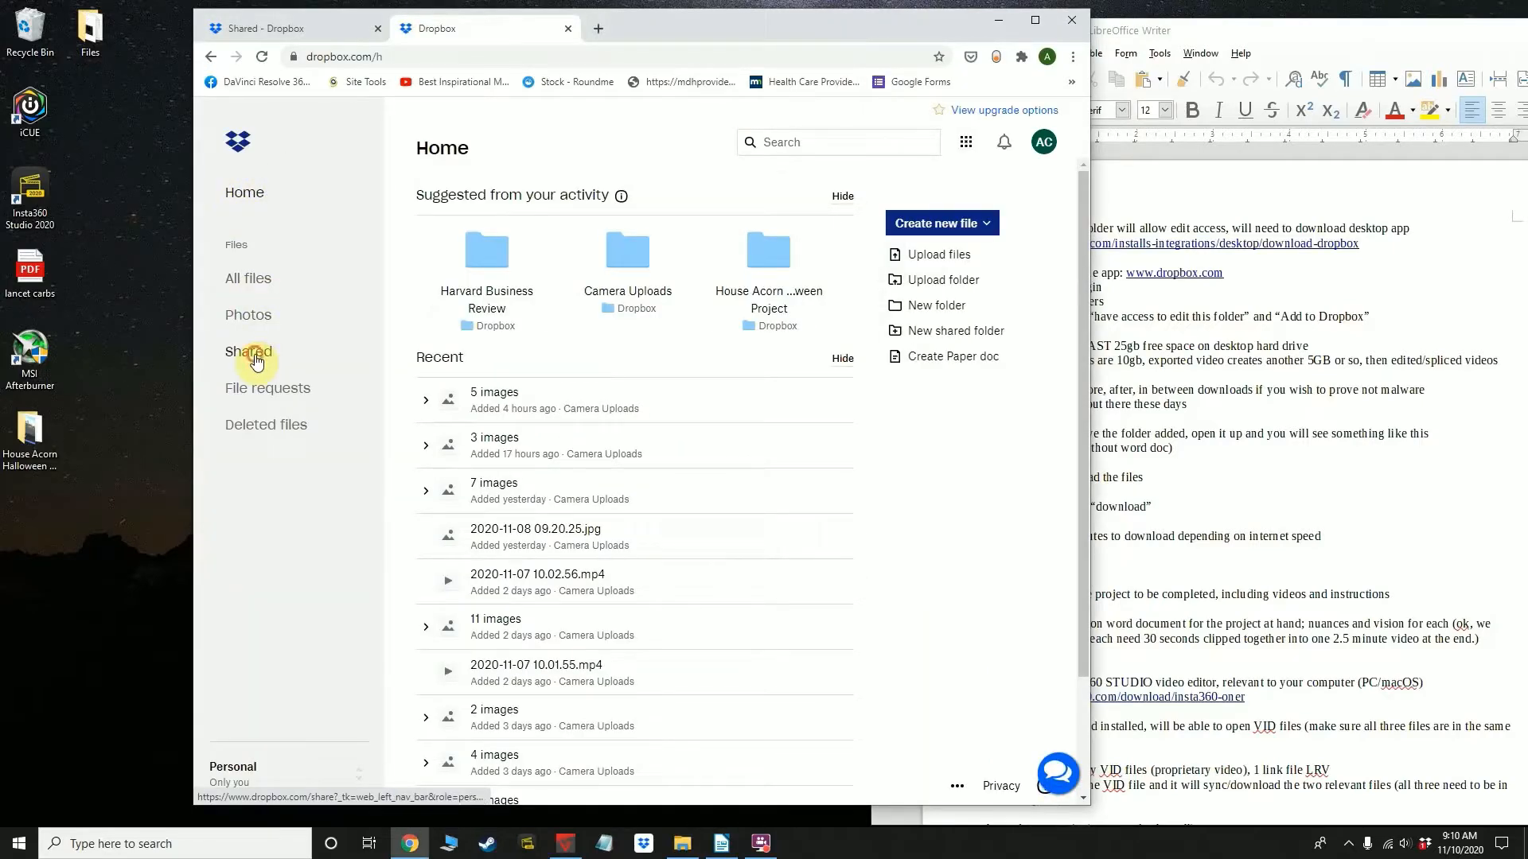
click(256, 360)
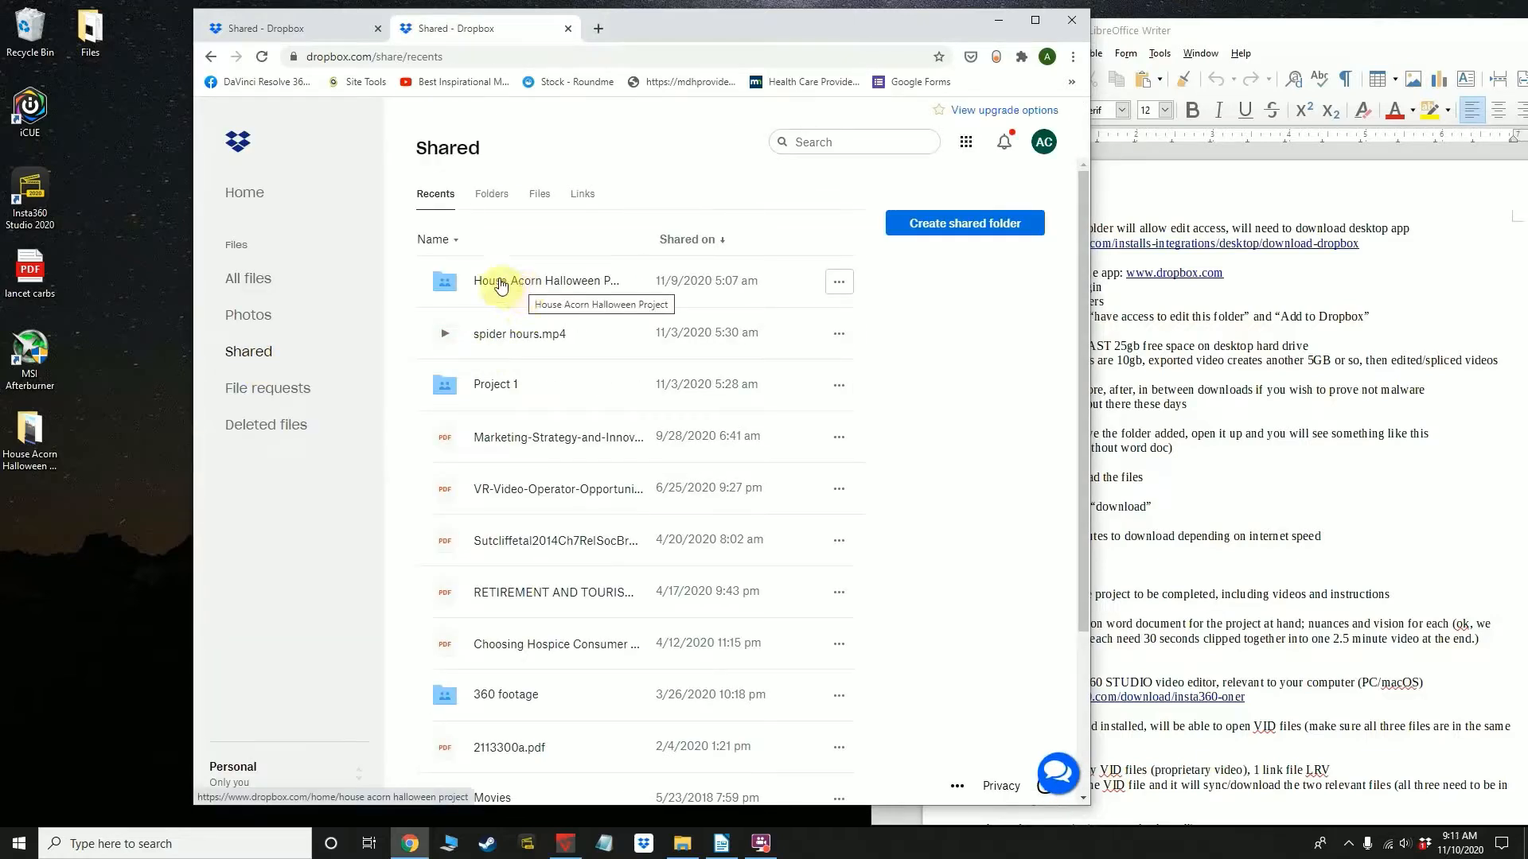
click(500, 283)
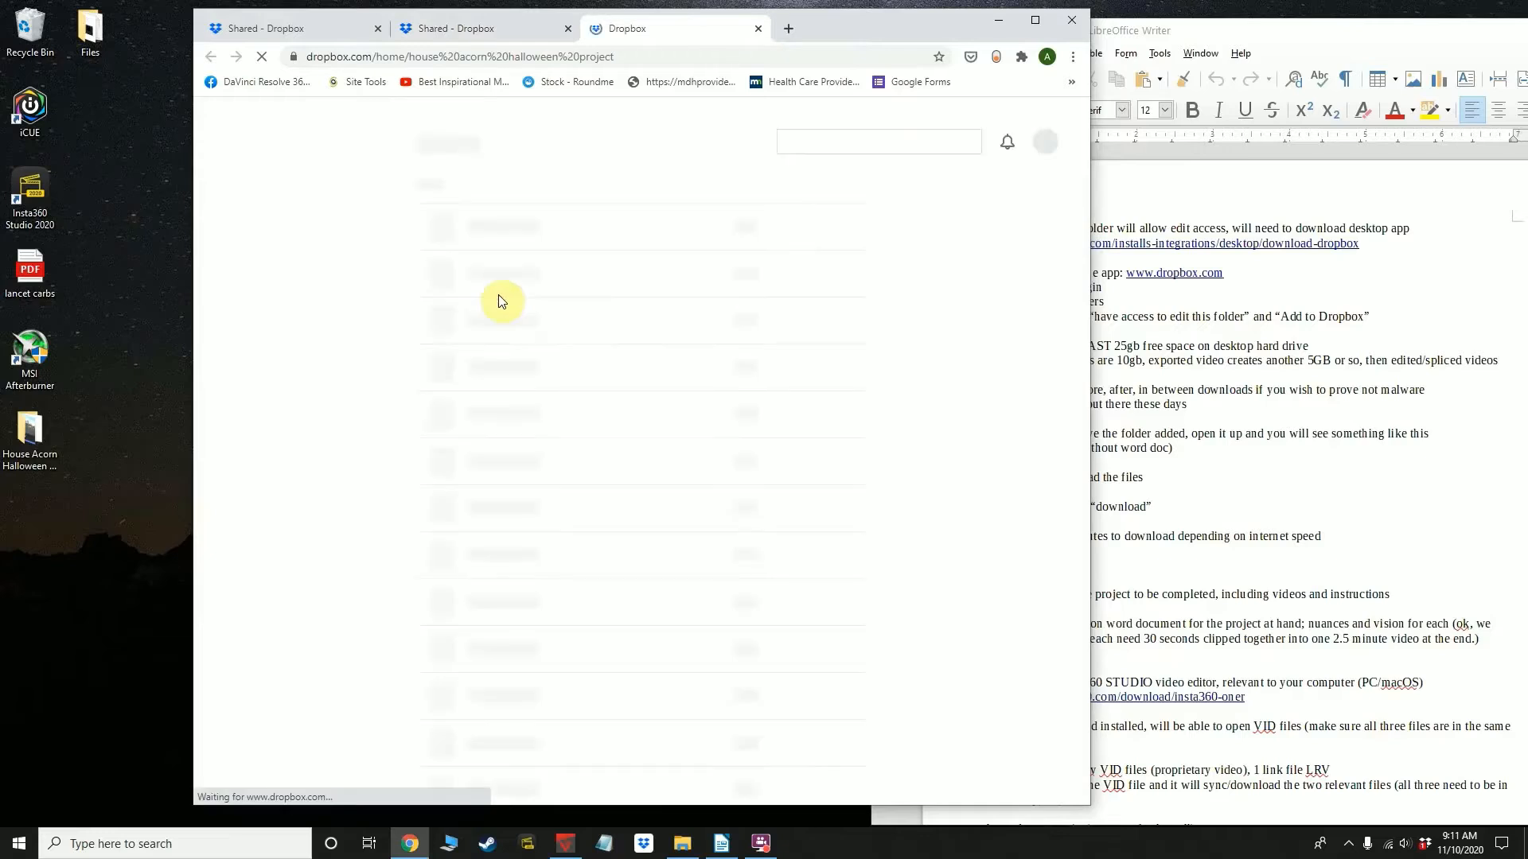
drag(511, 140, 700, 146)
click(672, 165)
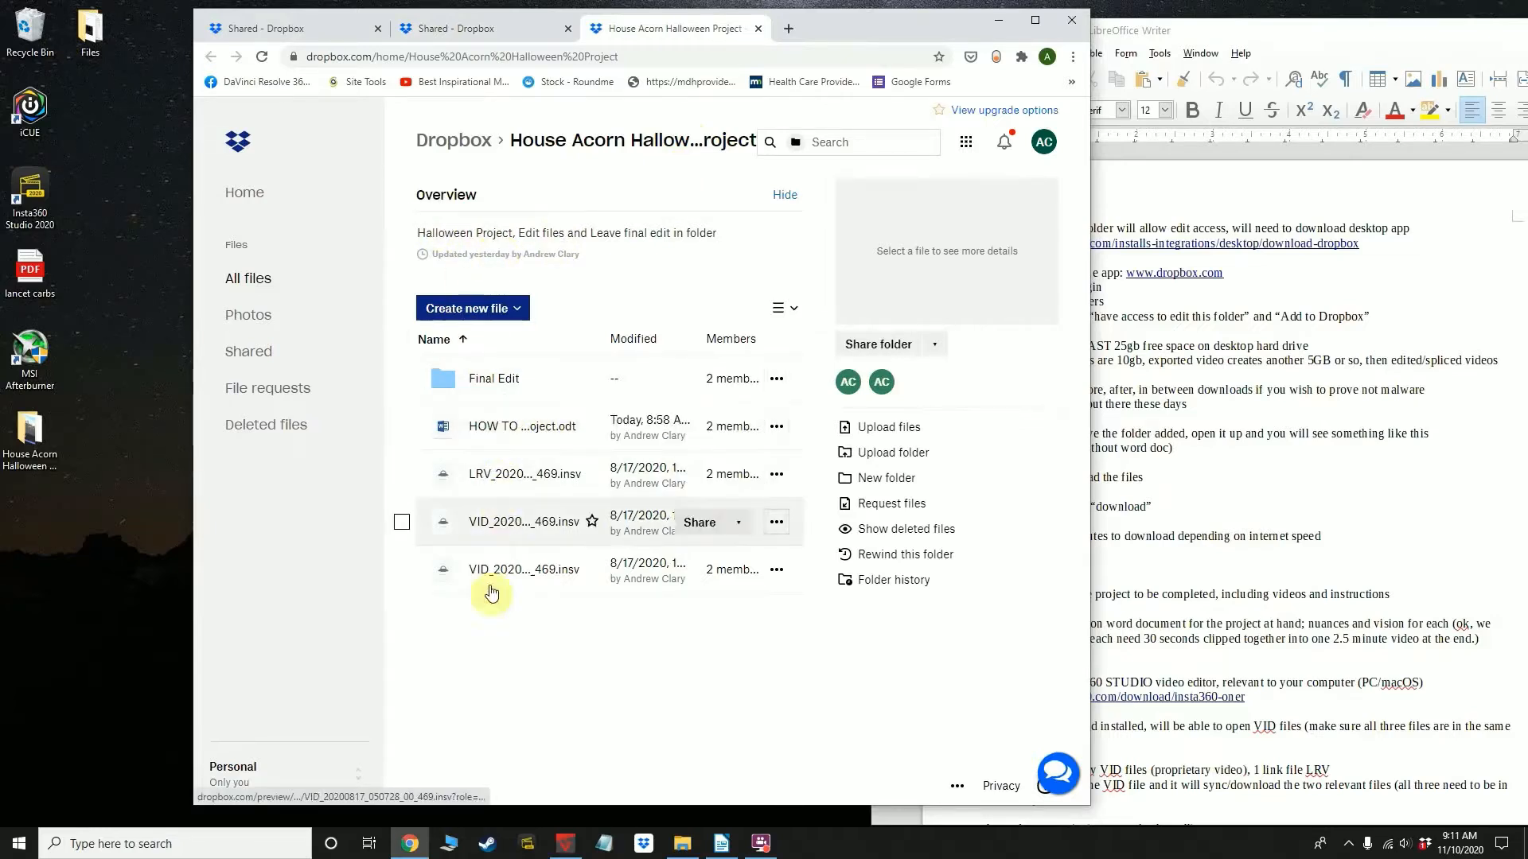
Return to the instruction document and review its notes on free disk space, file sizes and malware scanning
click(1196, 438)
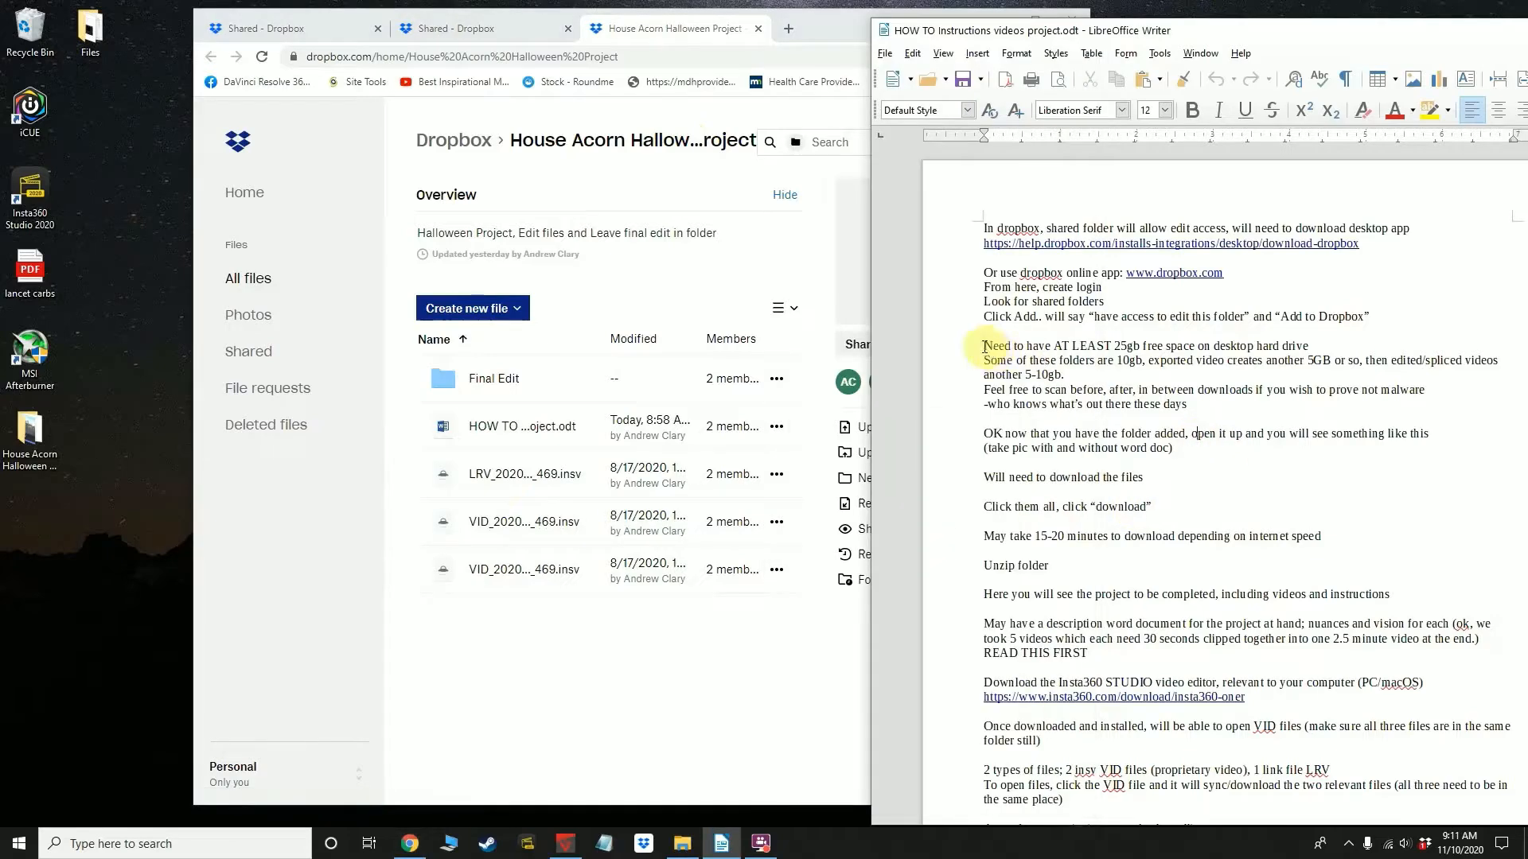
drag(985, 347, 1355, 342)
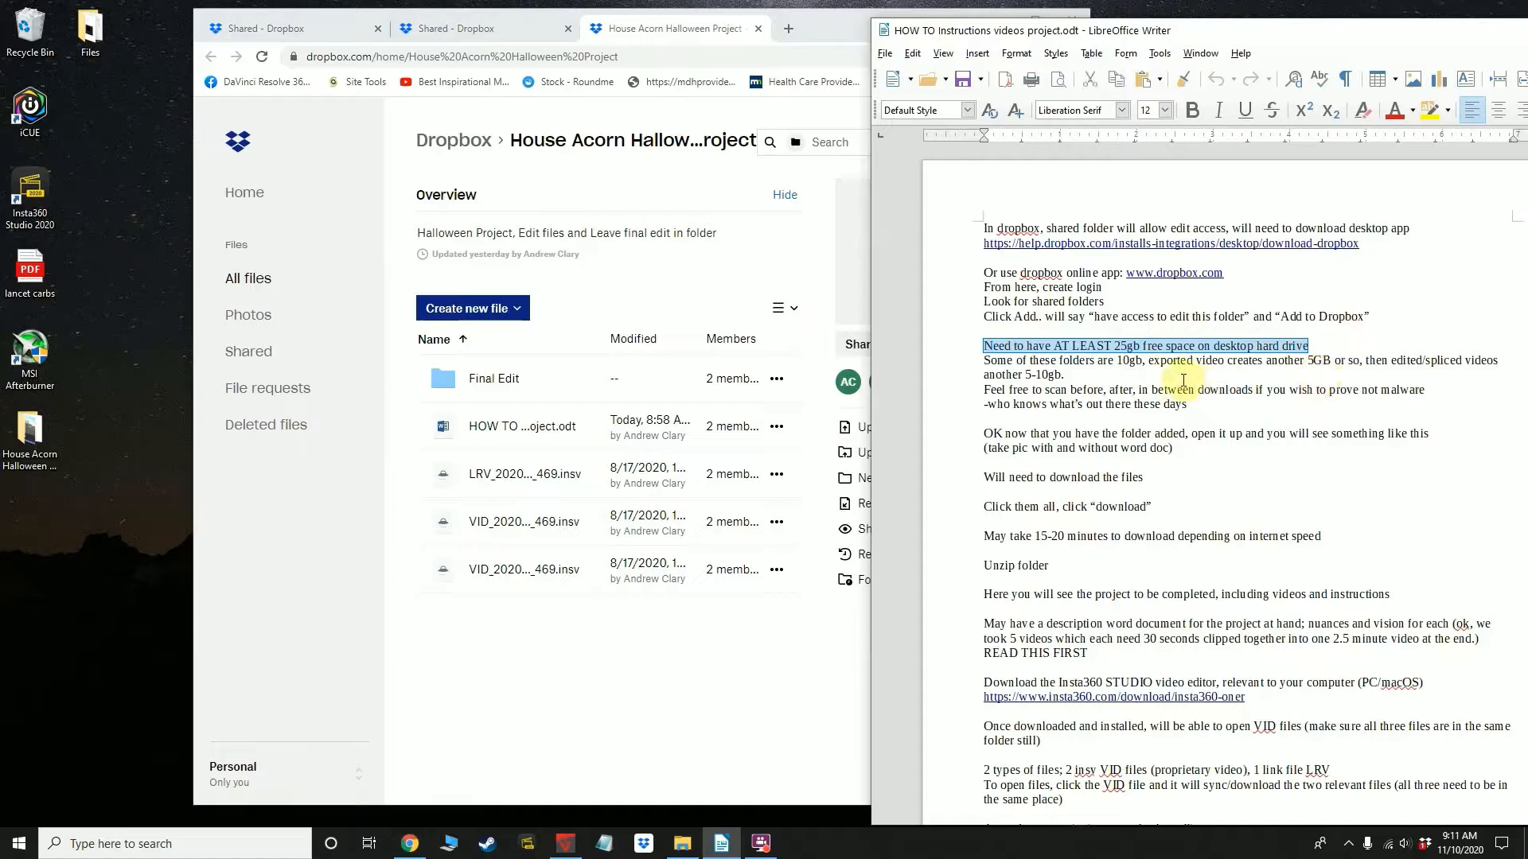
click(1079, 373)
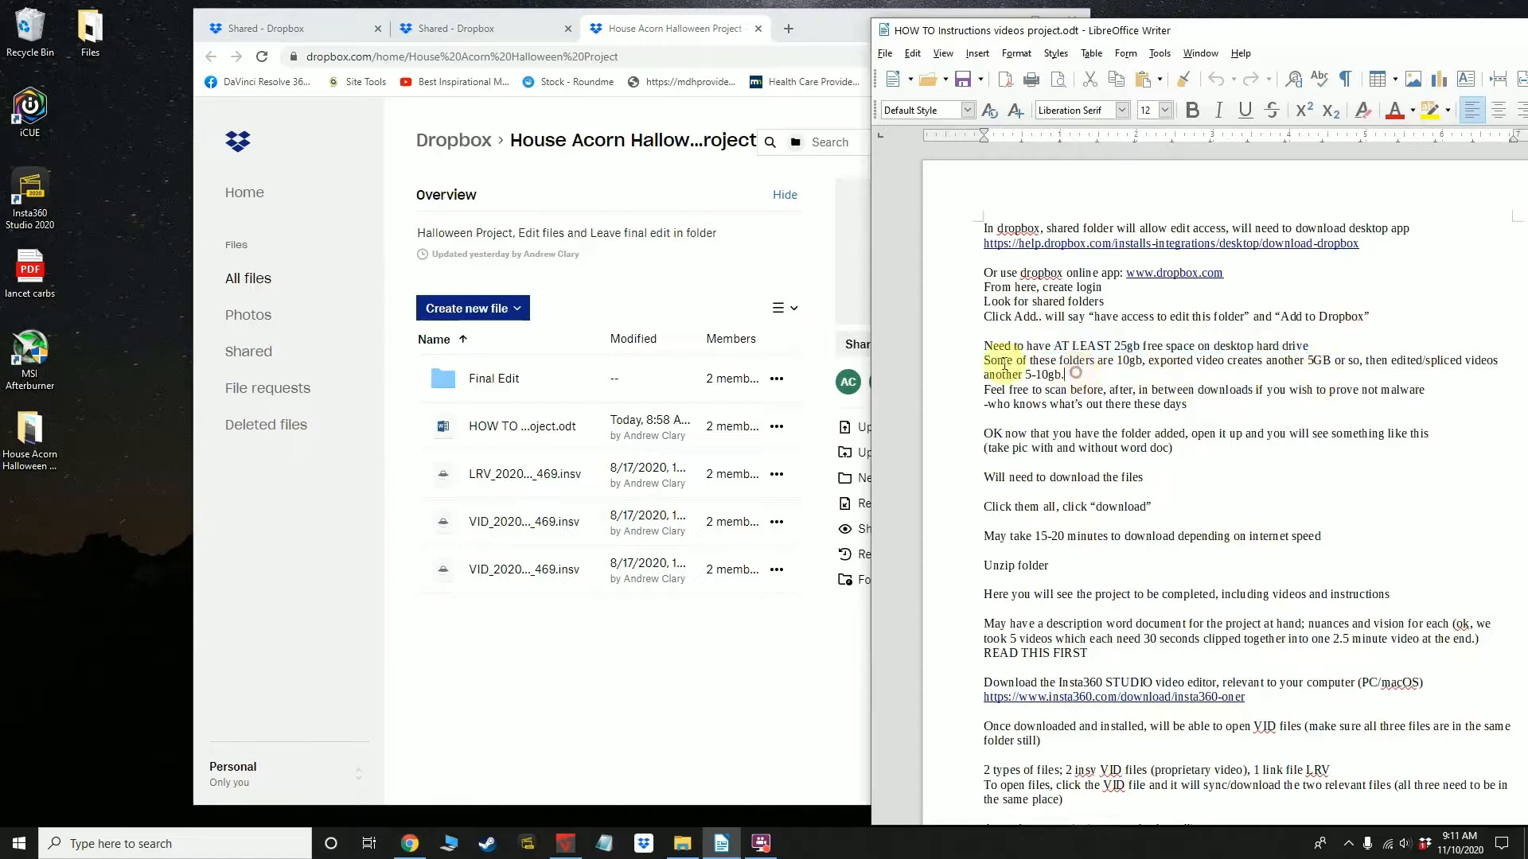
drag(984, 360, 1100, 375)
click(1101, 376)
click(982, 389)
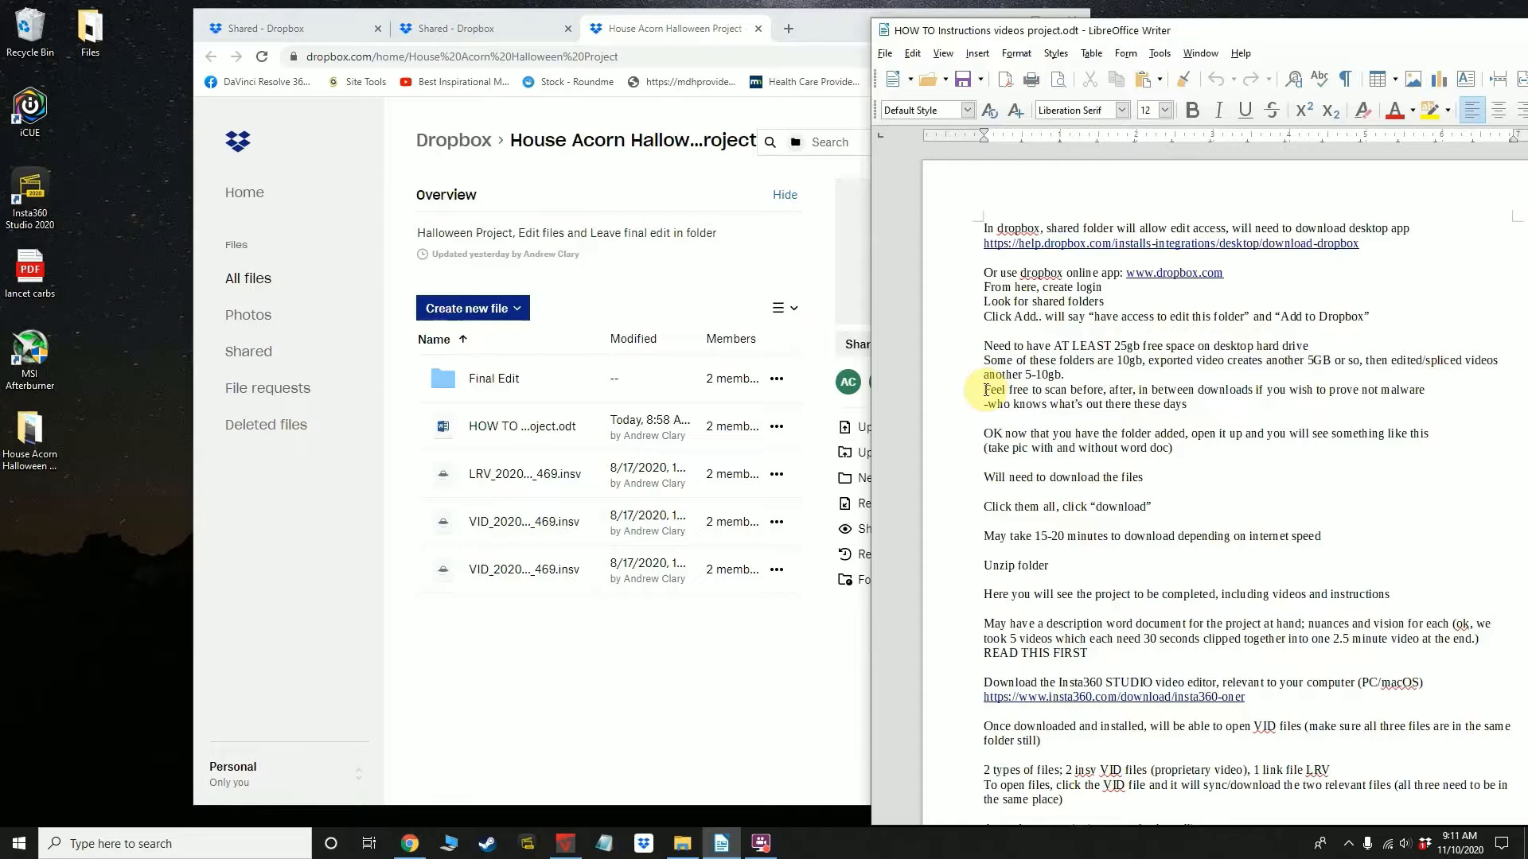
drag(985, 389, 1210, 399)
click(1203, 406)
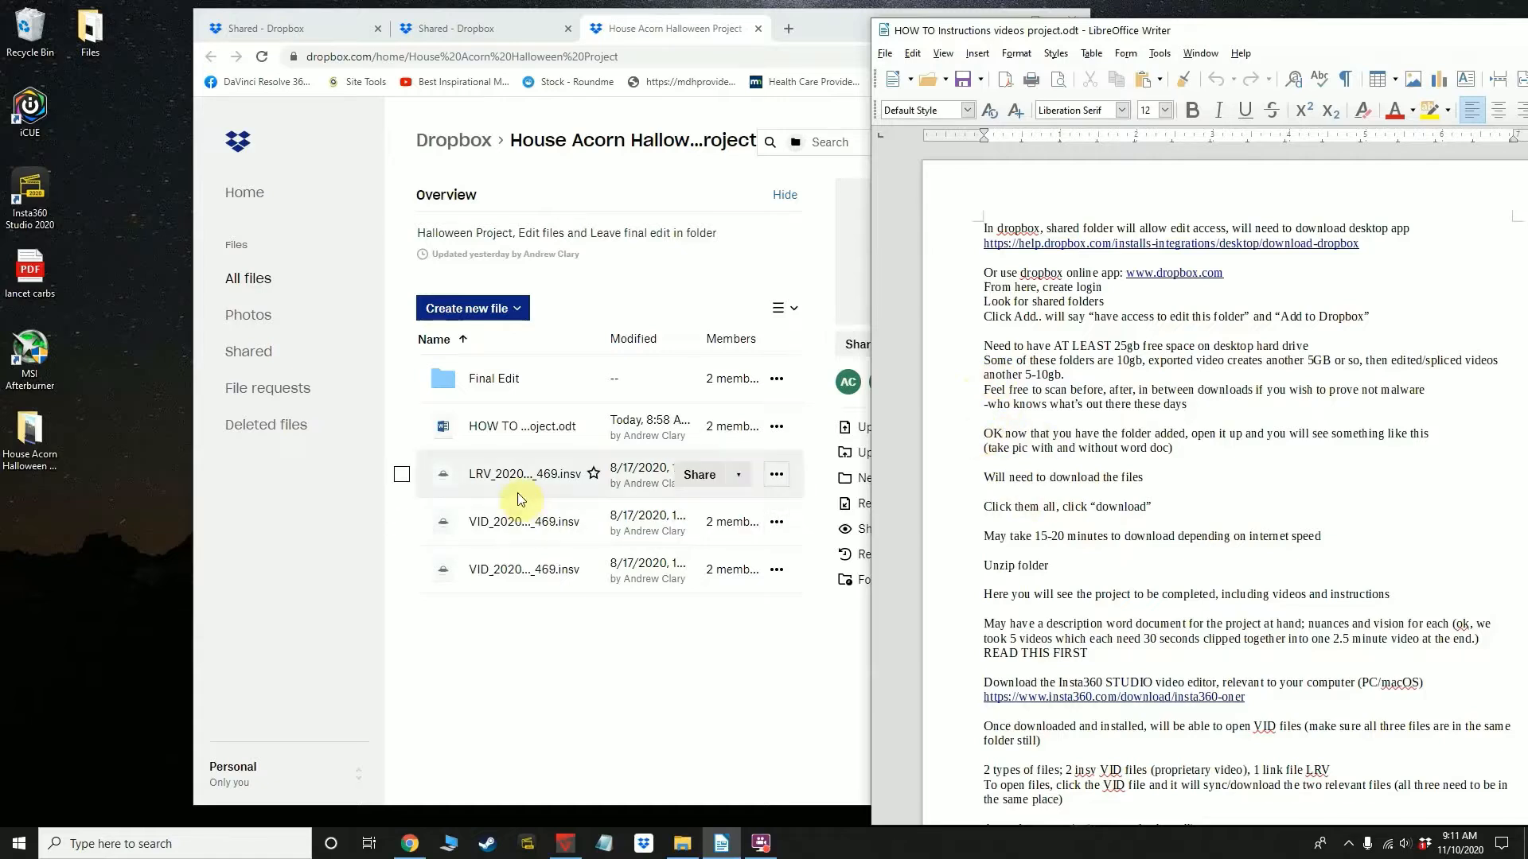
click(531, 645)
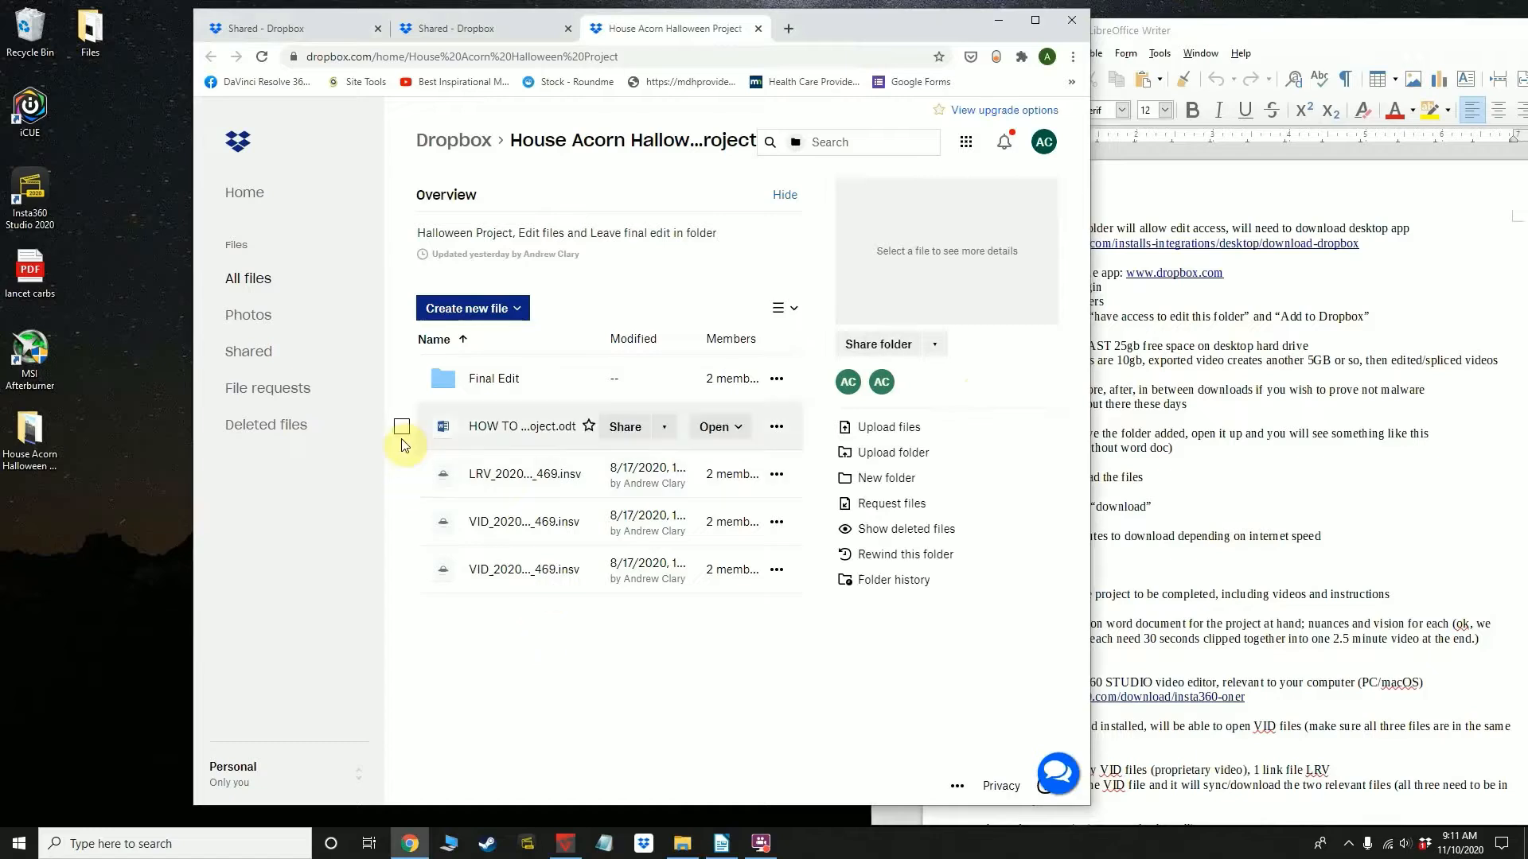
click(783, 309)
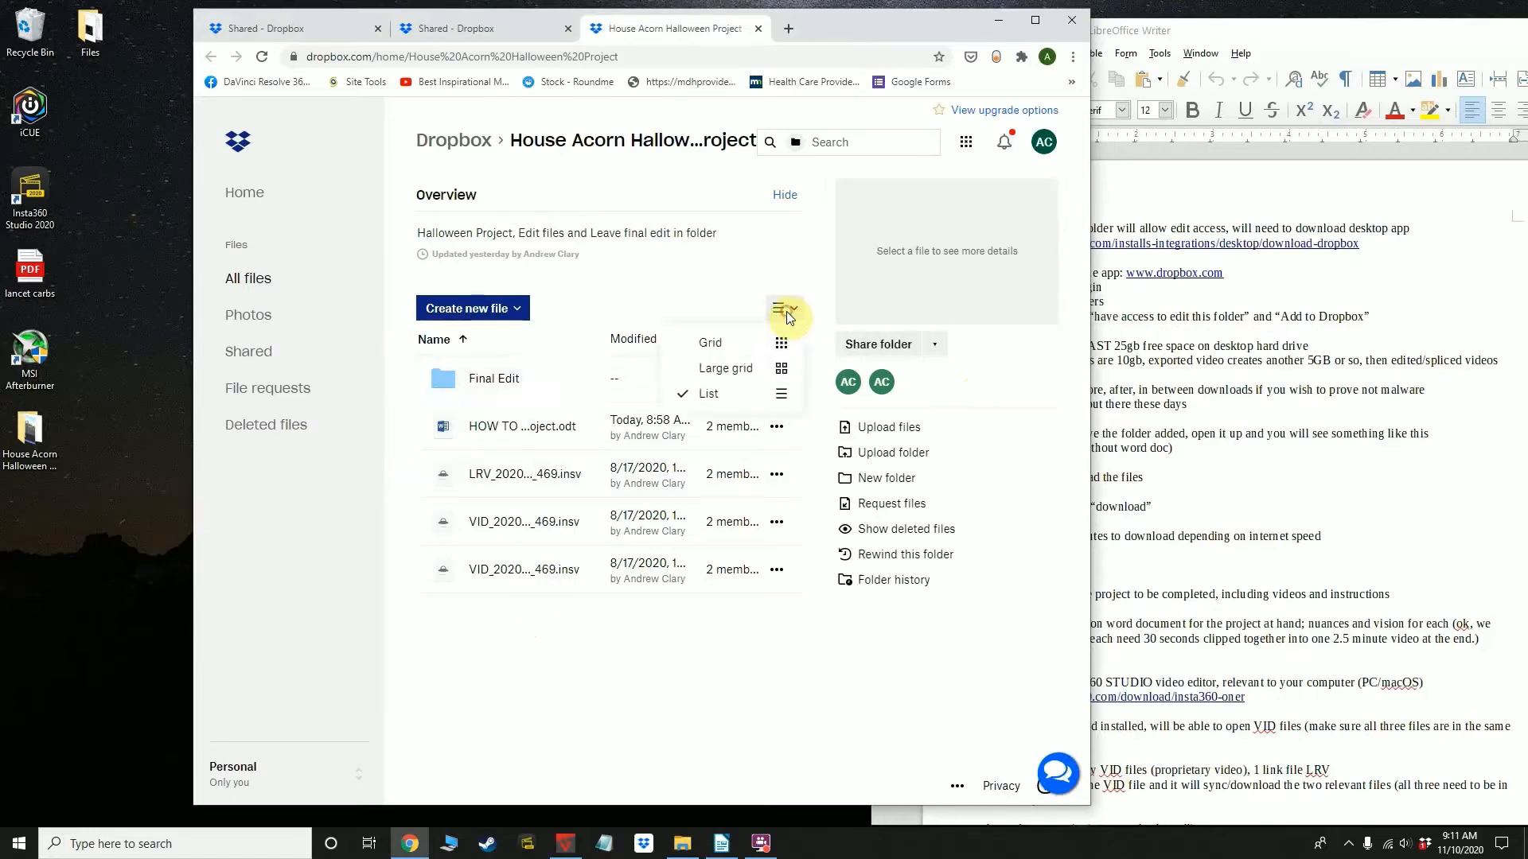
click(704, 305)
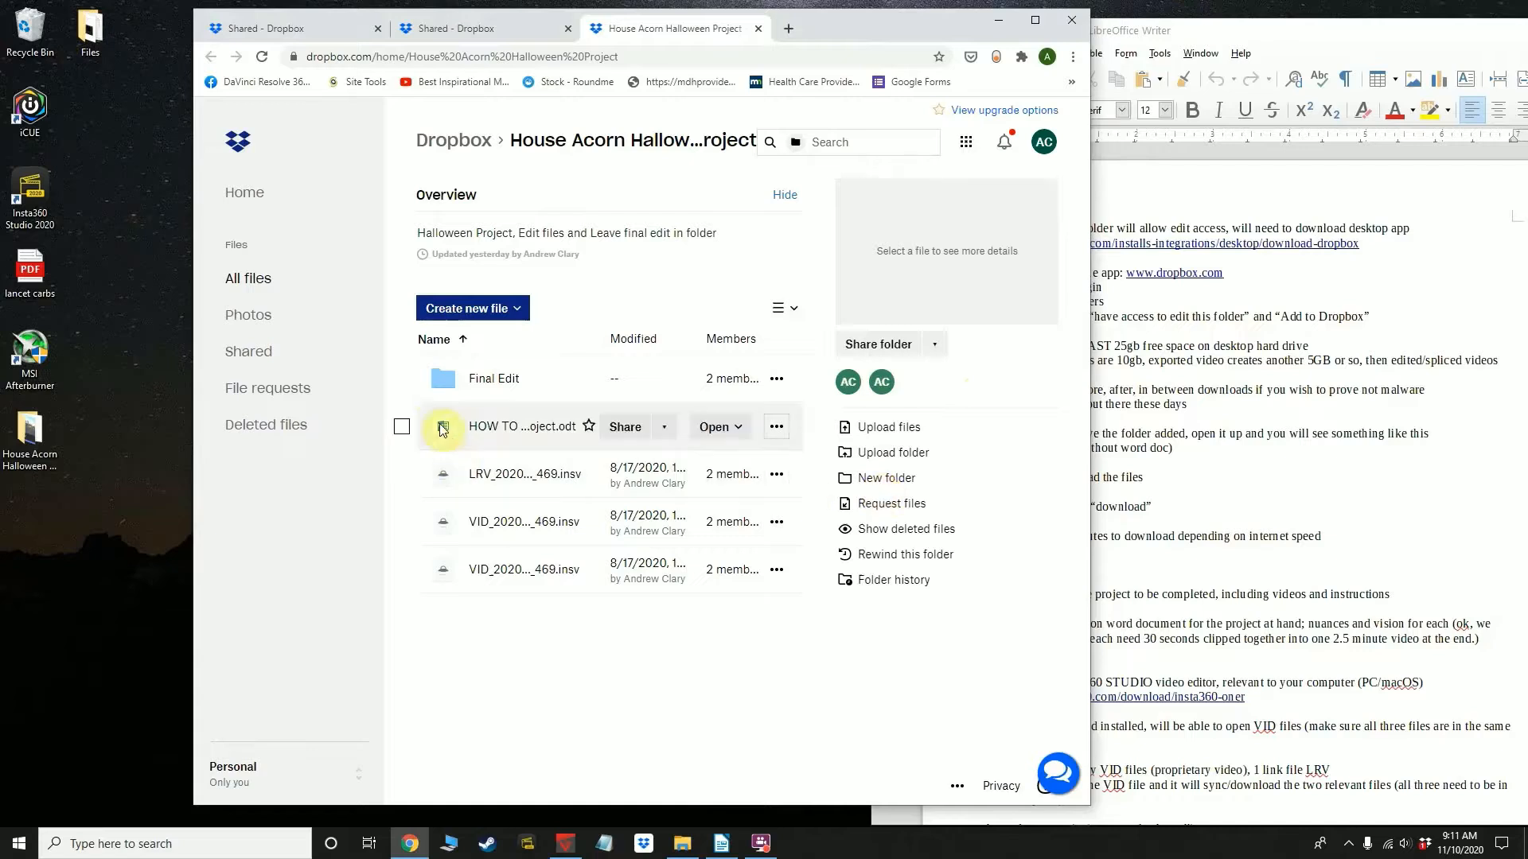
click(404, 381)
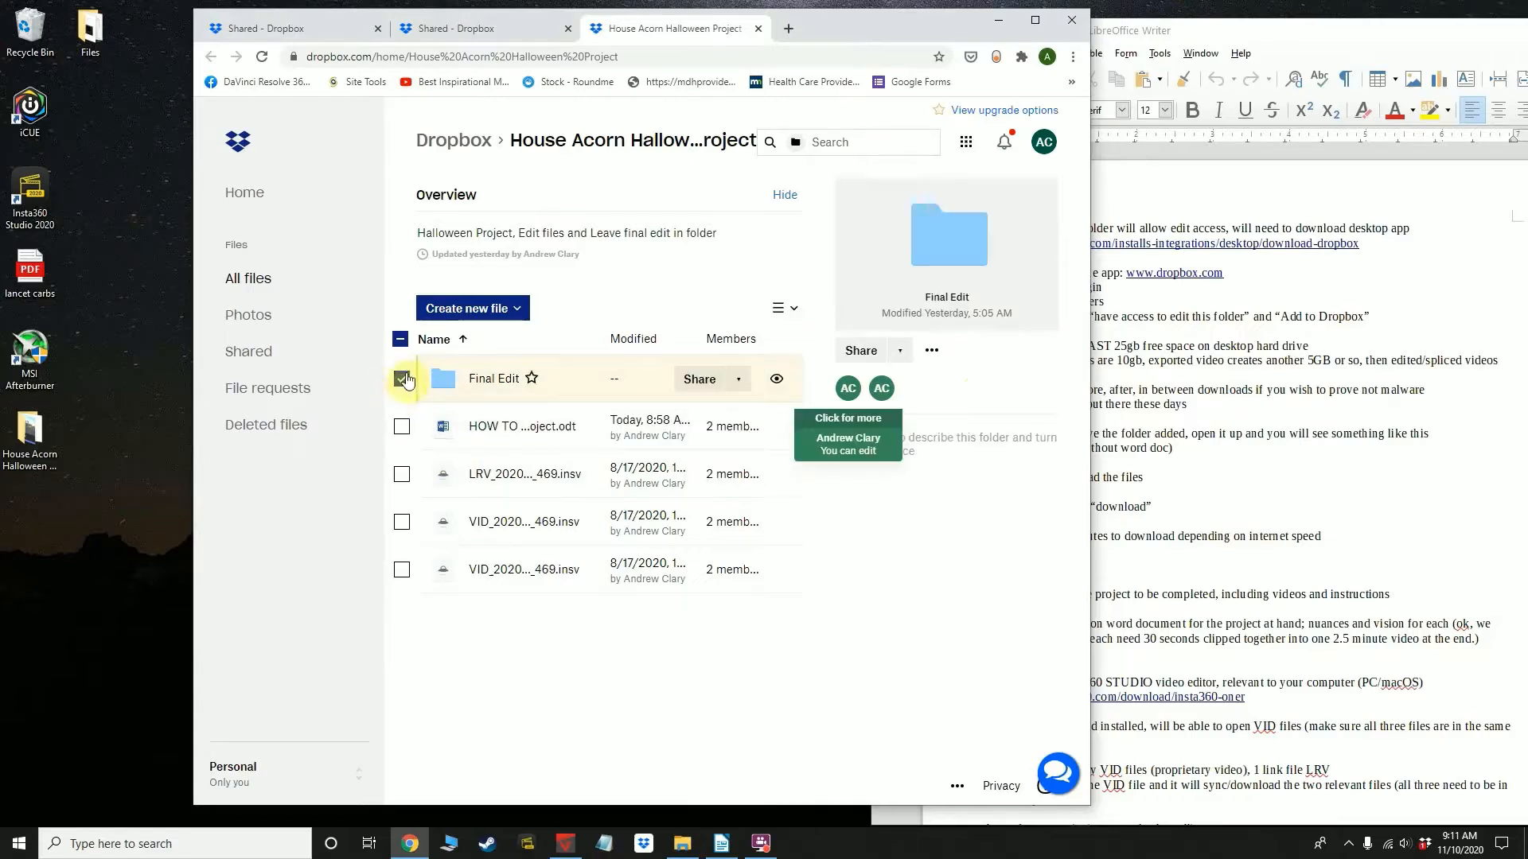
click(403, 382)
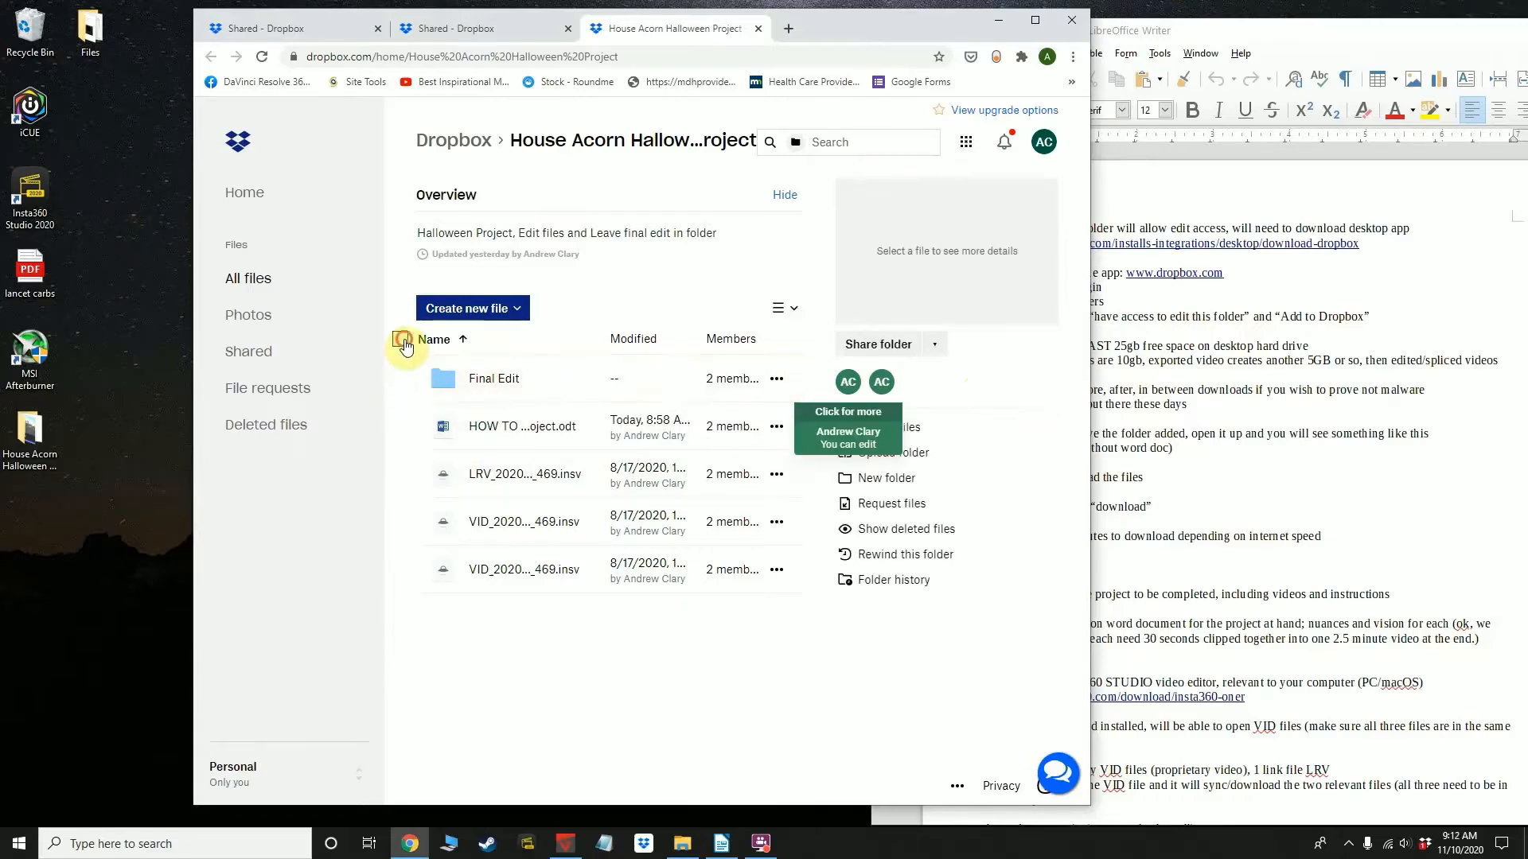
Download the HOW TO document and the three .insv files from the Dropbox project folder, leaving out the Final Edit folder
click(401, 339)
click(400, 384)
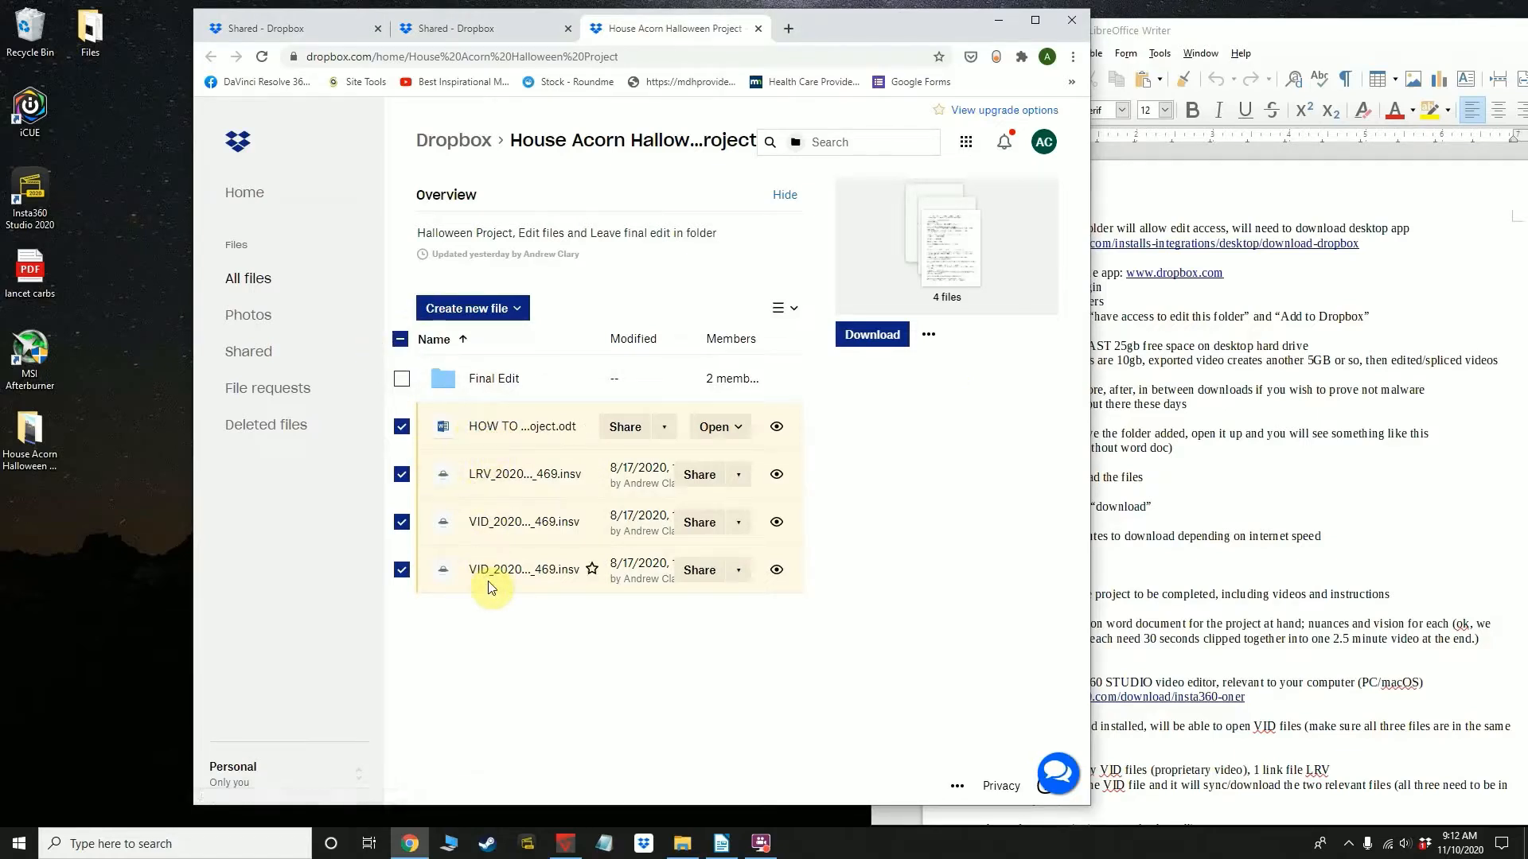
click(867, 339)
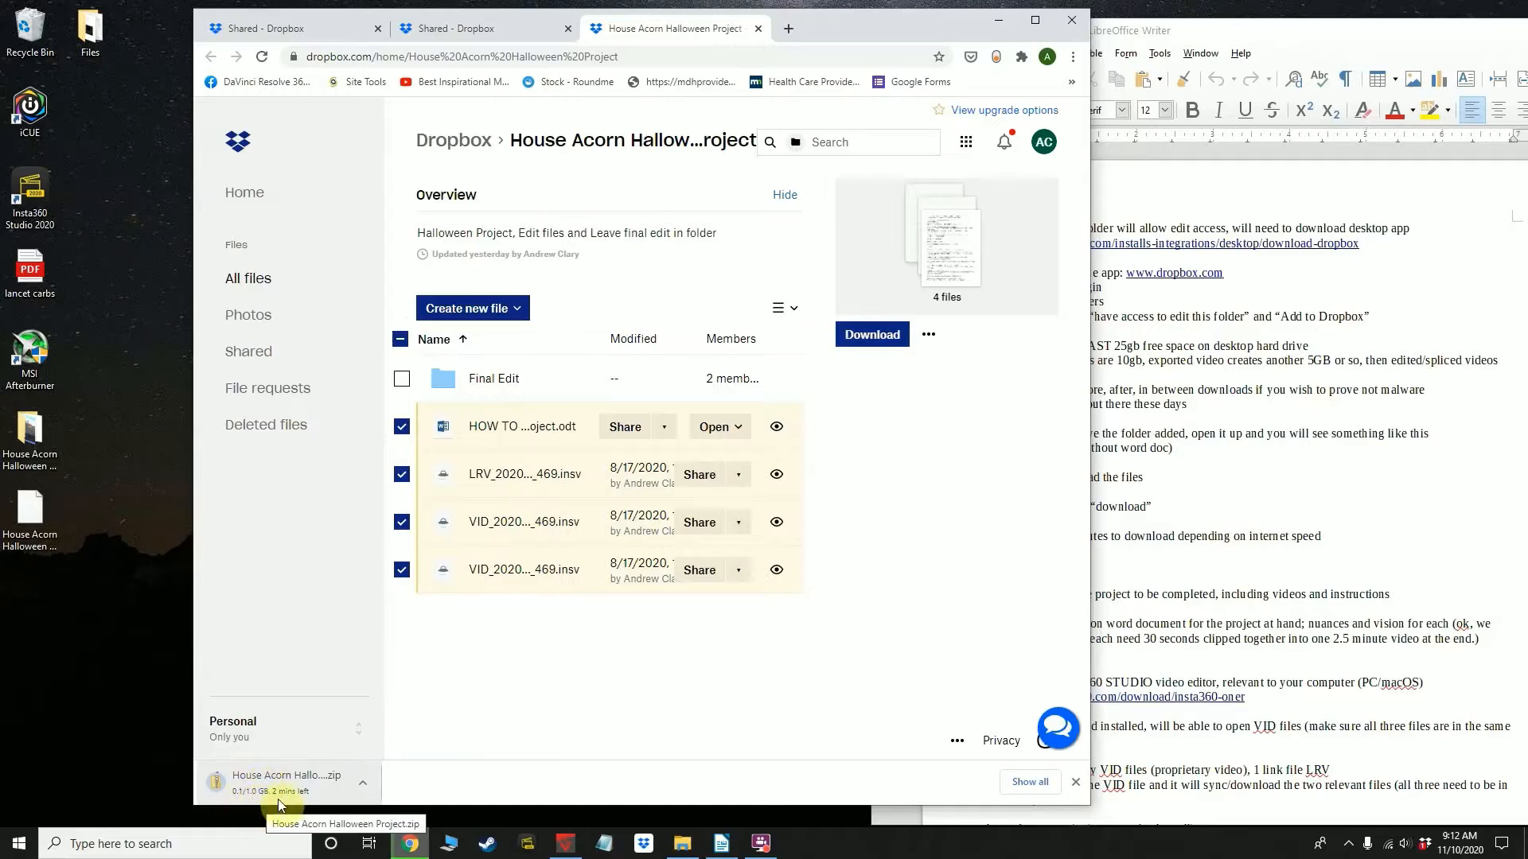
Cancel the running download of the House Acorn Halloween Project zip file
click(1185, 461)
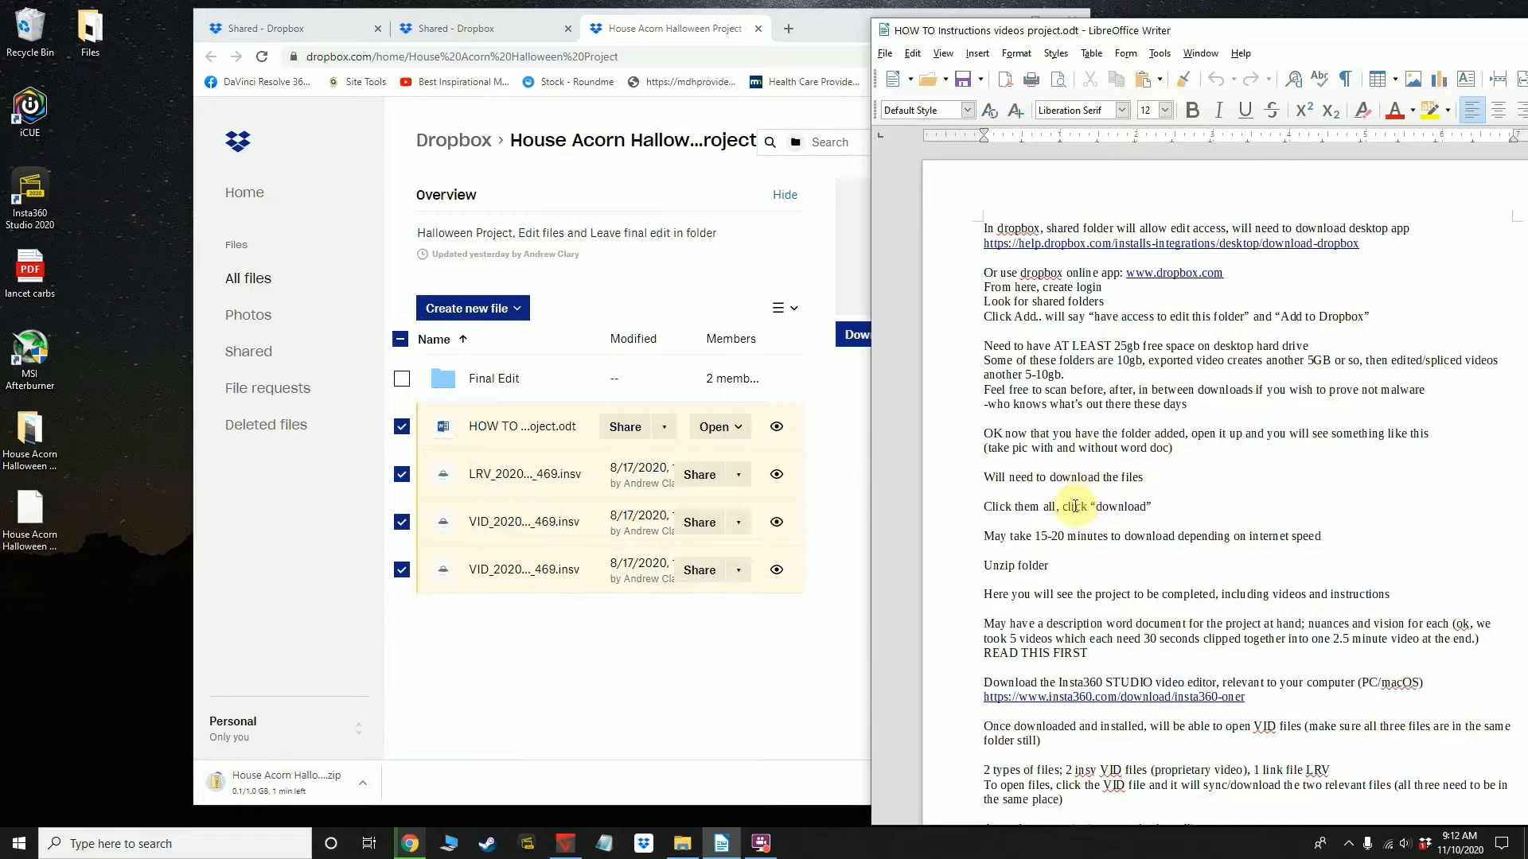
click(363, 784)
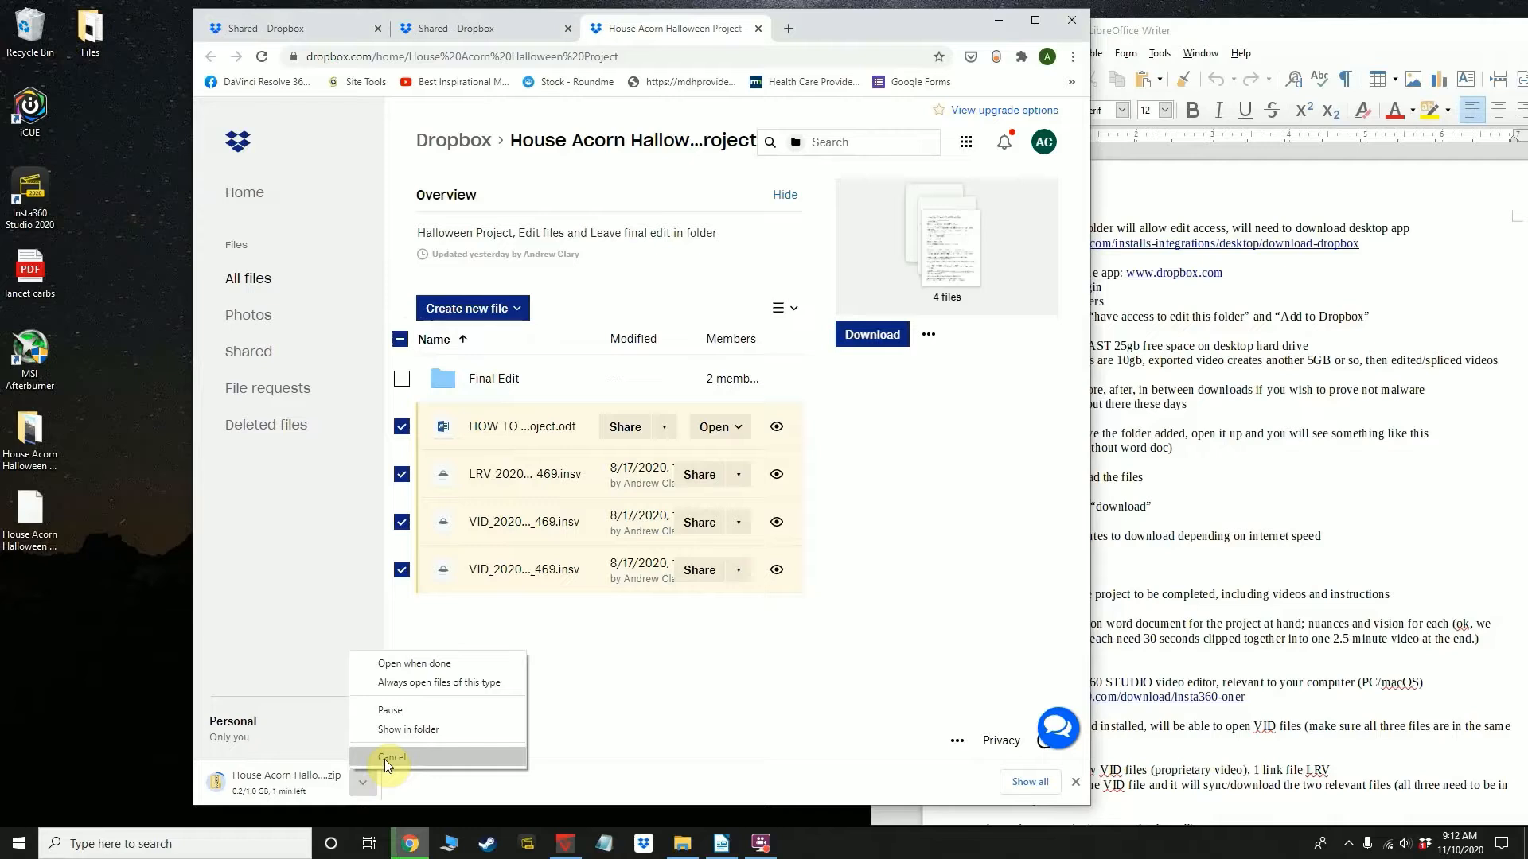
click(384, 759)
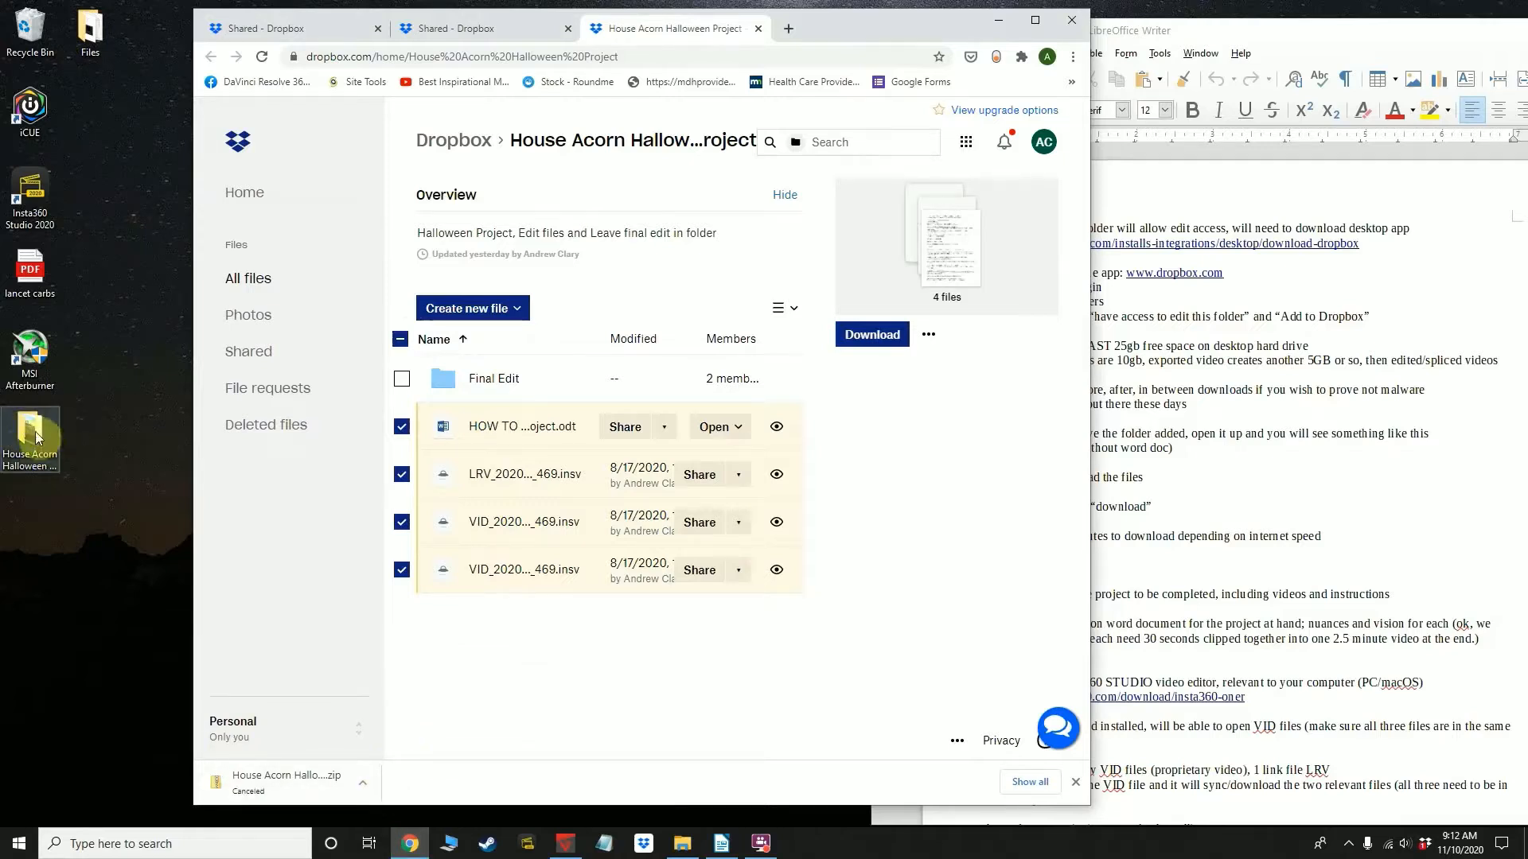
Open the House Acorn Halloween Project folder from the desktop and place its window beside the instruction document
click(1273, 553)
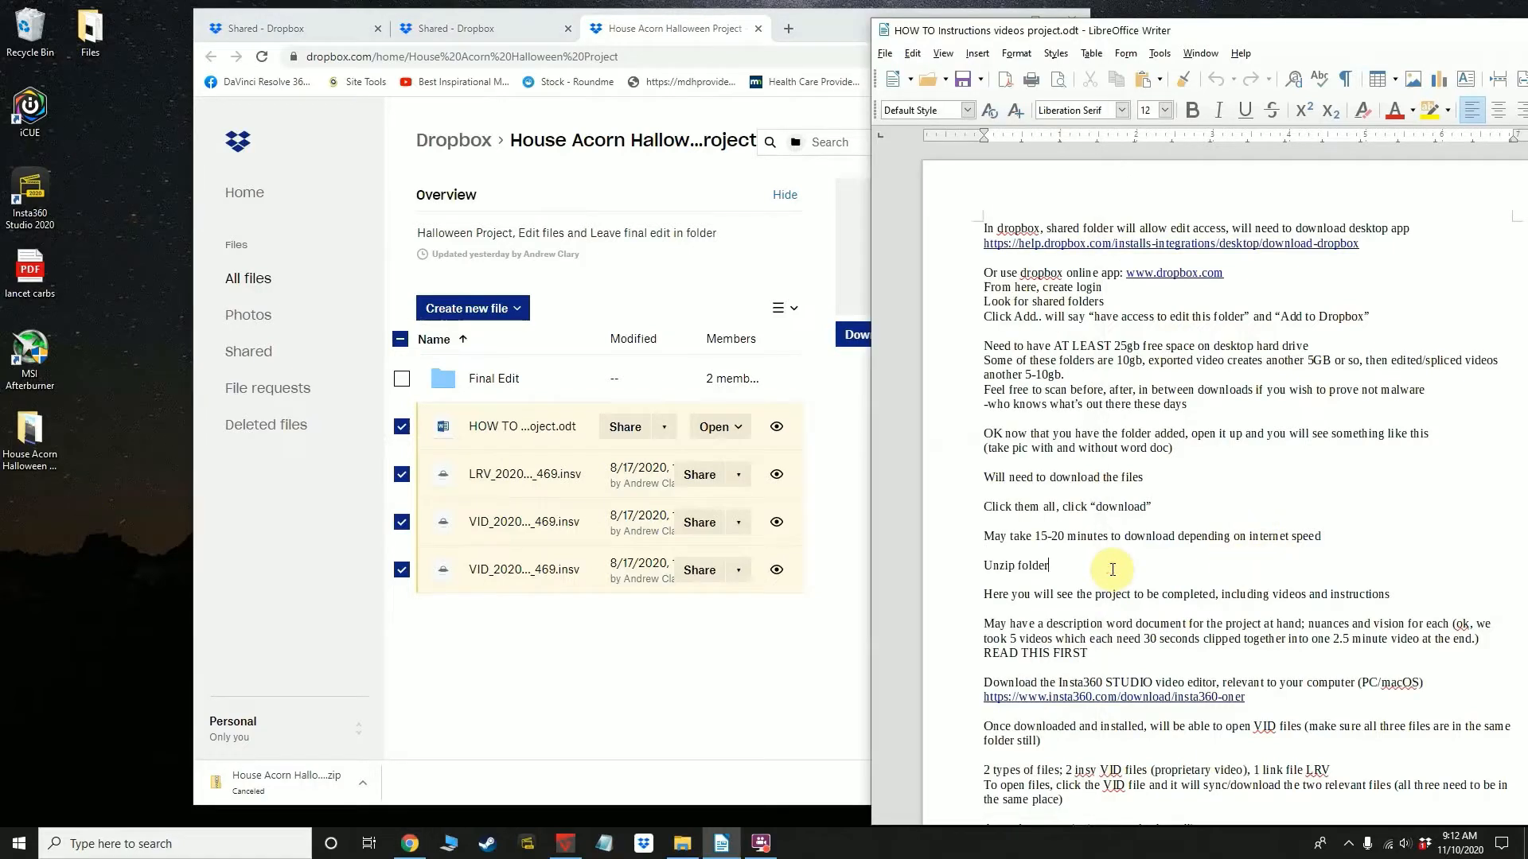
scroll(1112, 570, down, 2)
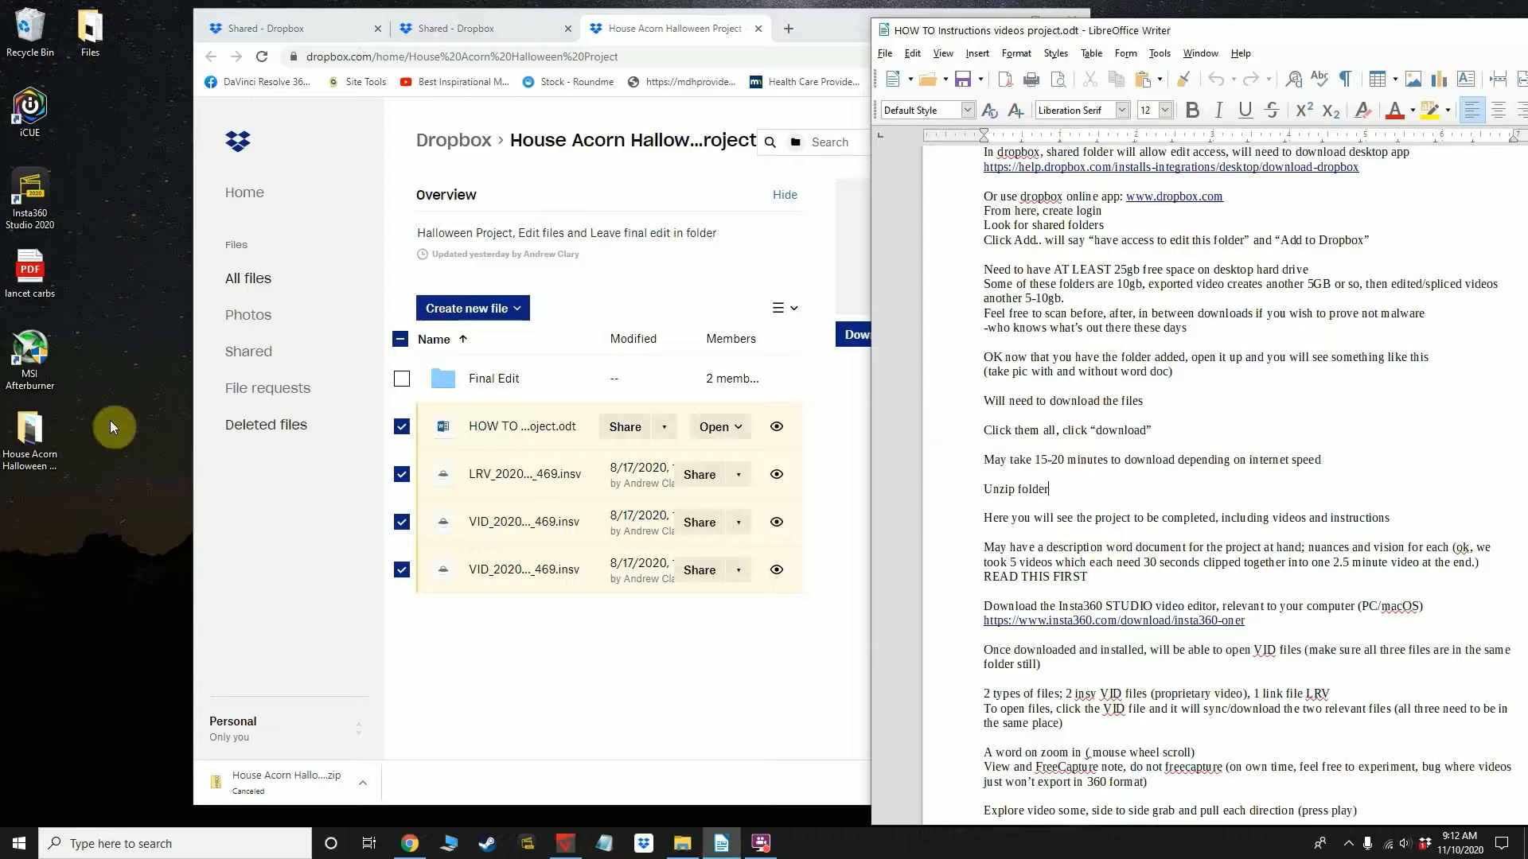
right_click(24, 436)
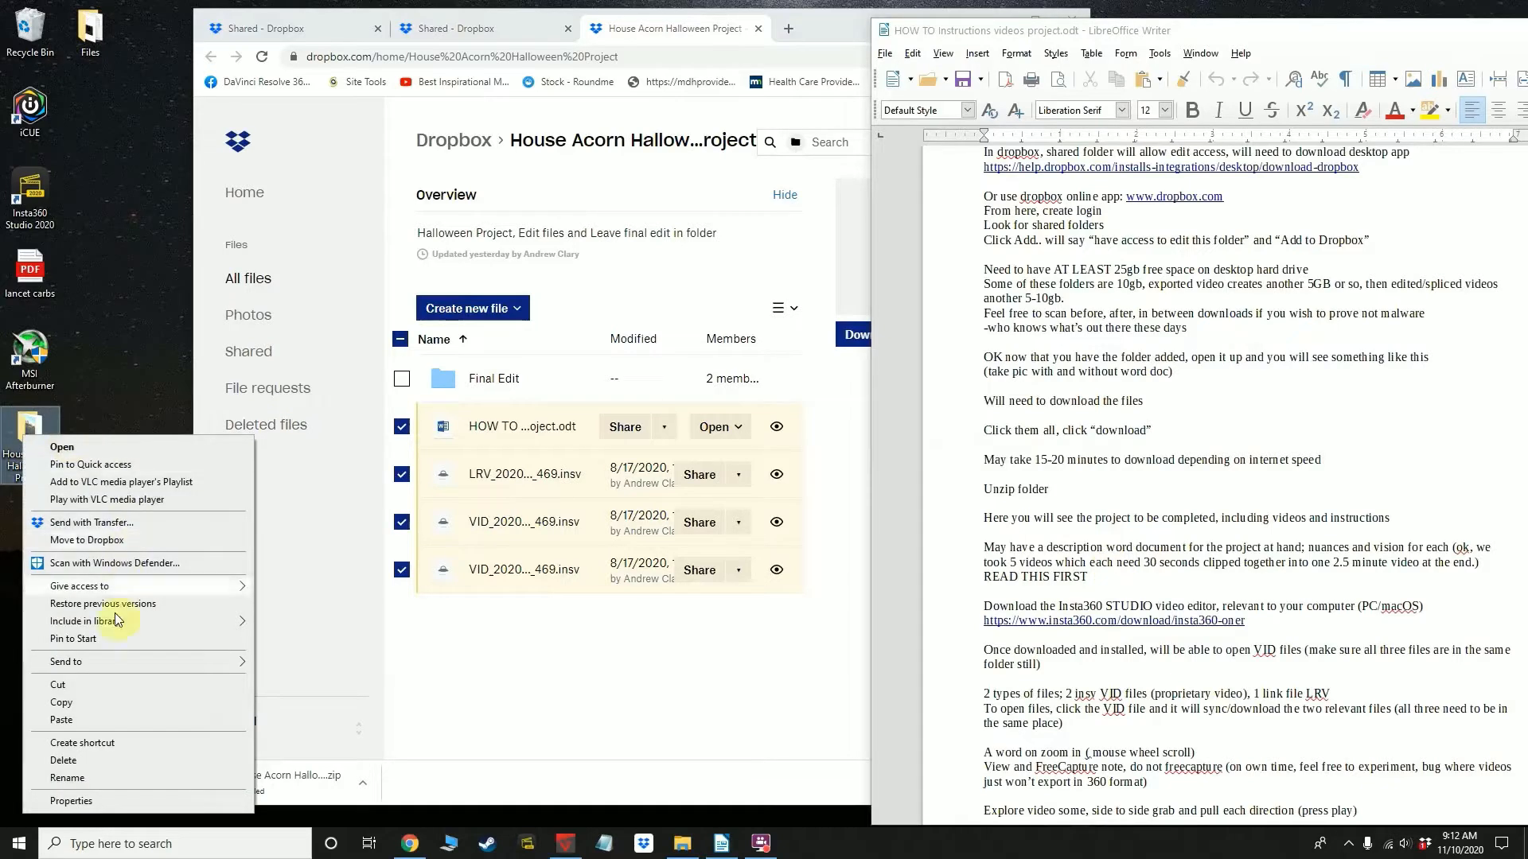
click(105, 391)
double_click(40, 442)
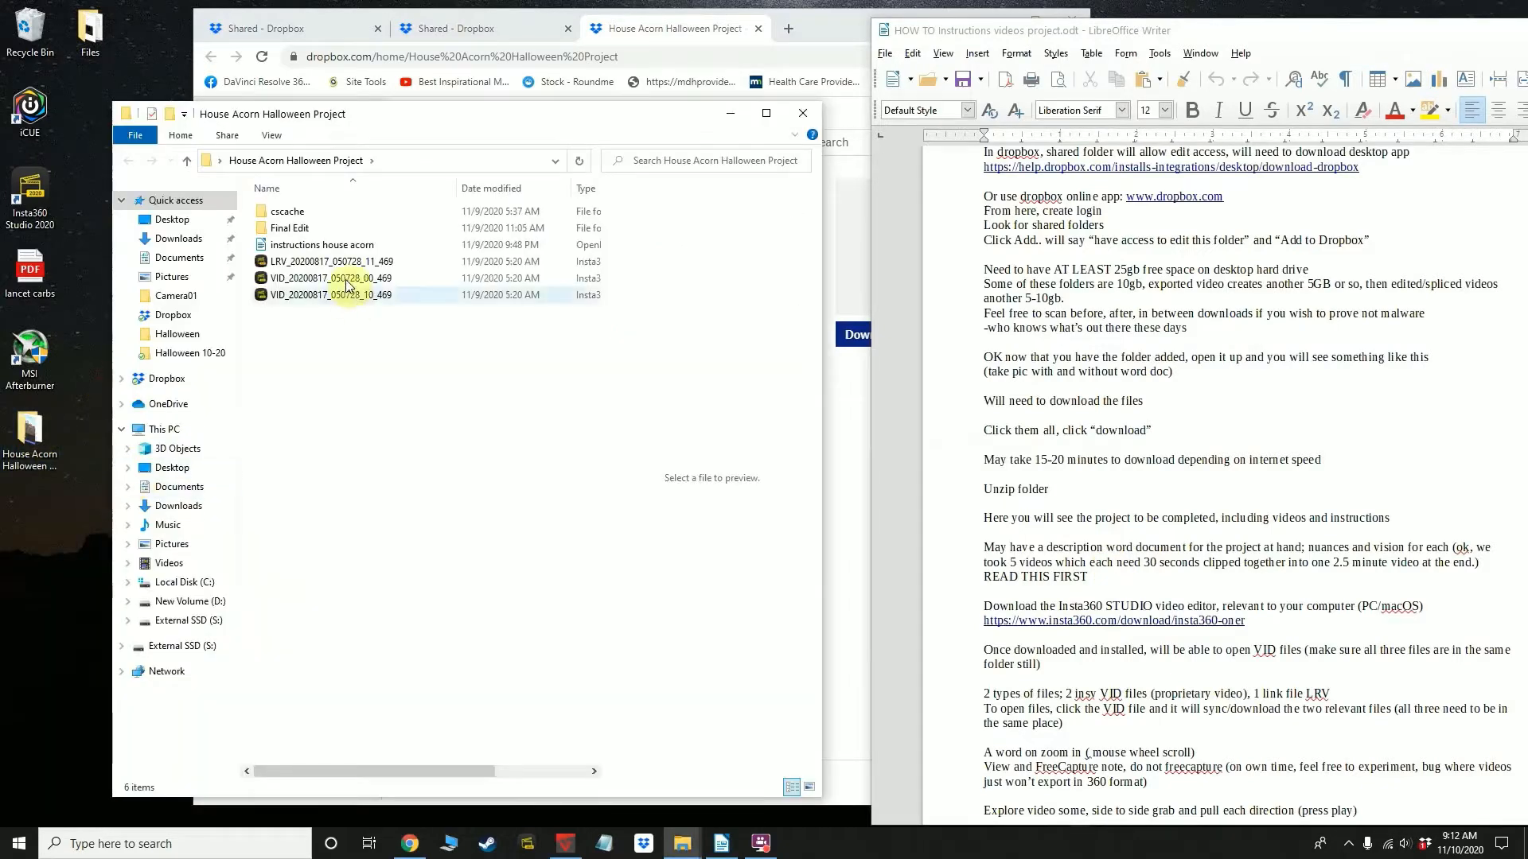
drag(368, 126, 956, 105)
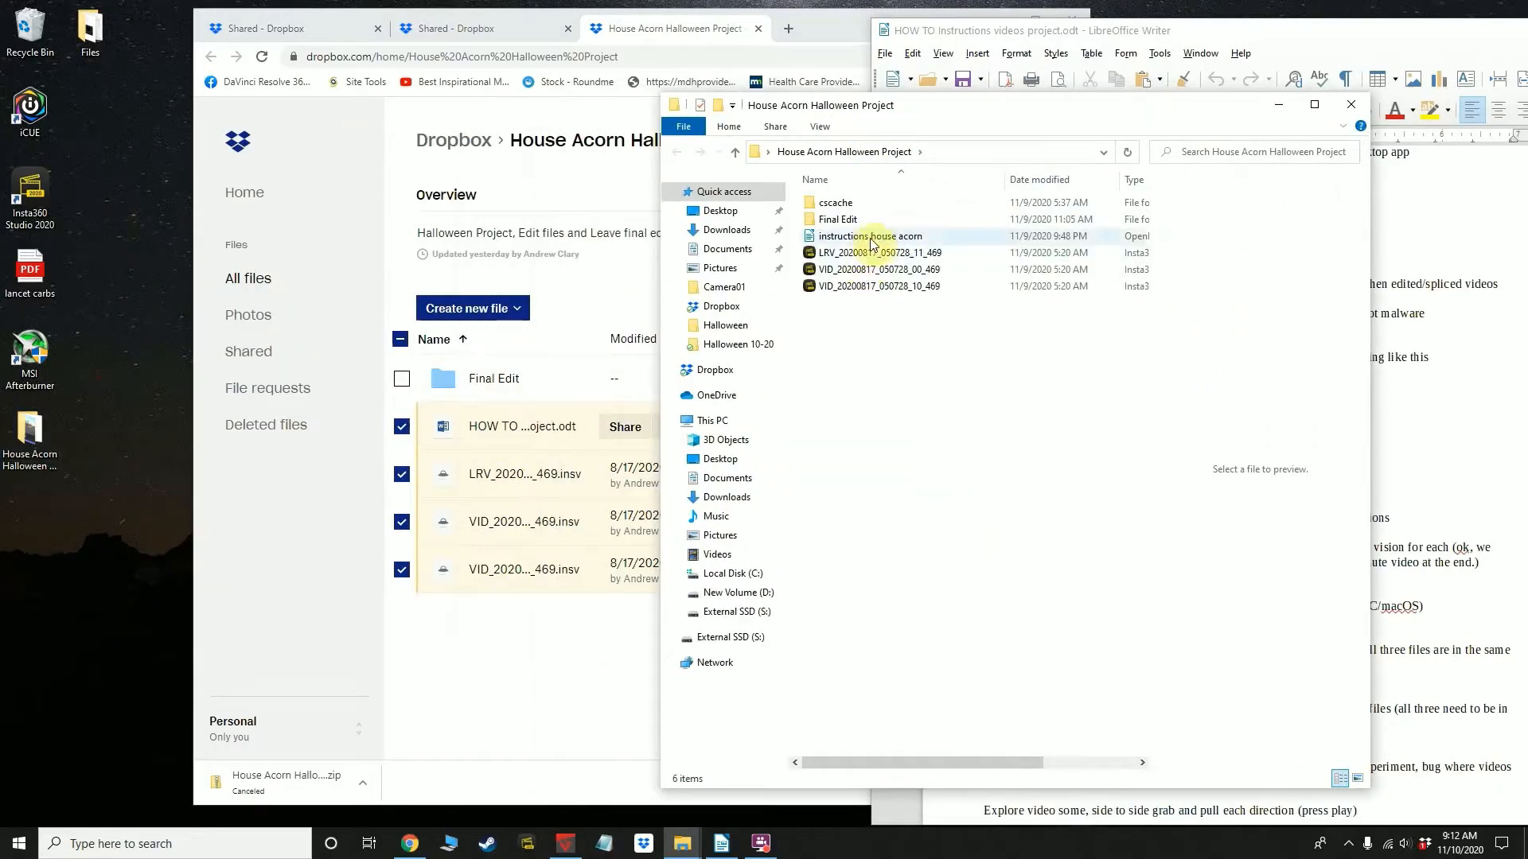
drag(895, 112, 348, 116)
Delete the Final Edit folder from the local House Acorn Halloween Project folder
click(294, 225)
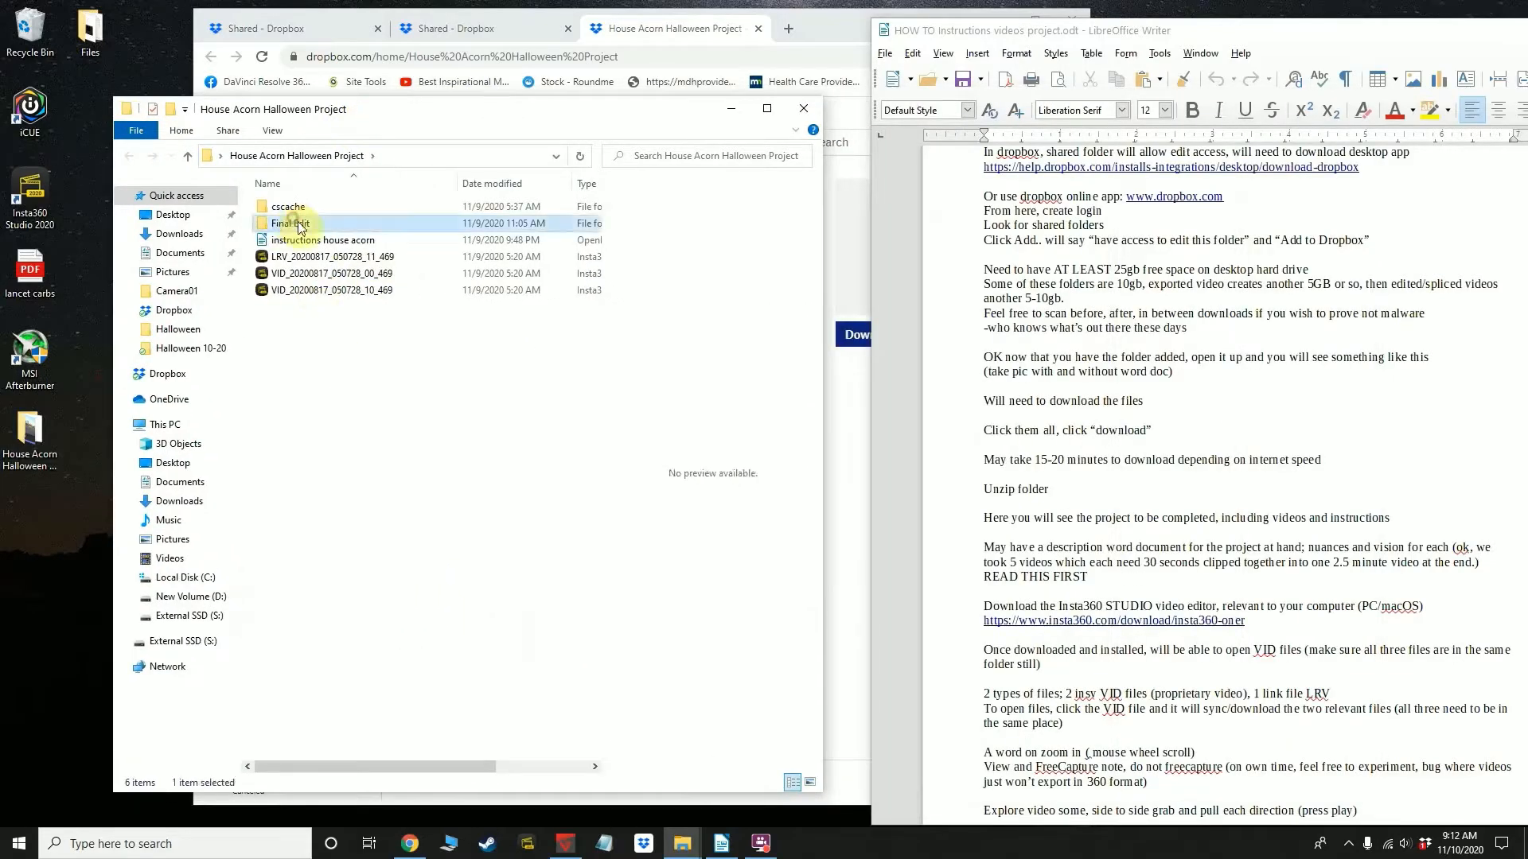
key(Delete)
Examine the LRV and VID video files in the local project folder, previewing VID_20200817_050728_10_469
drag(371, 314, 291, 239)
click(321, 327)
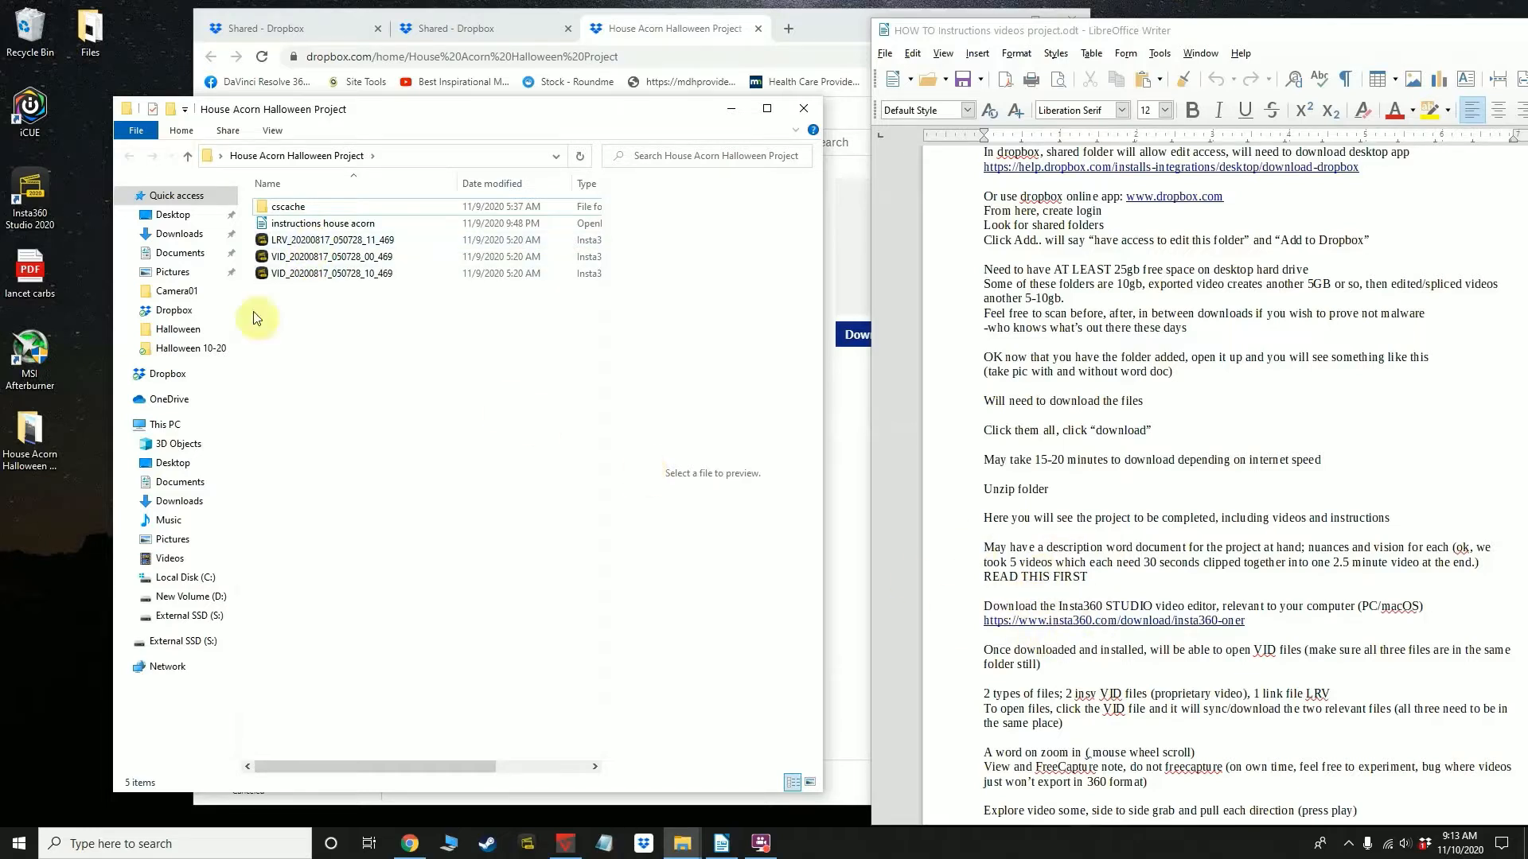
click(300, 260)
click(317, 273)
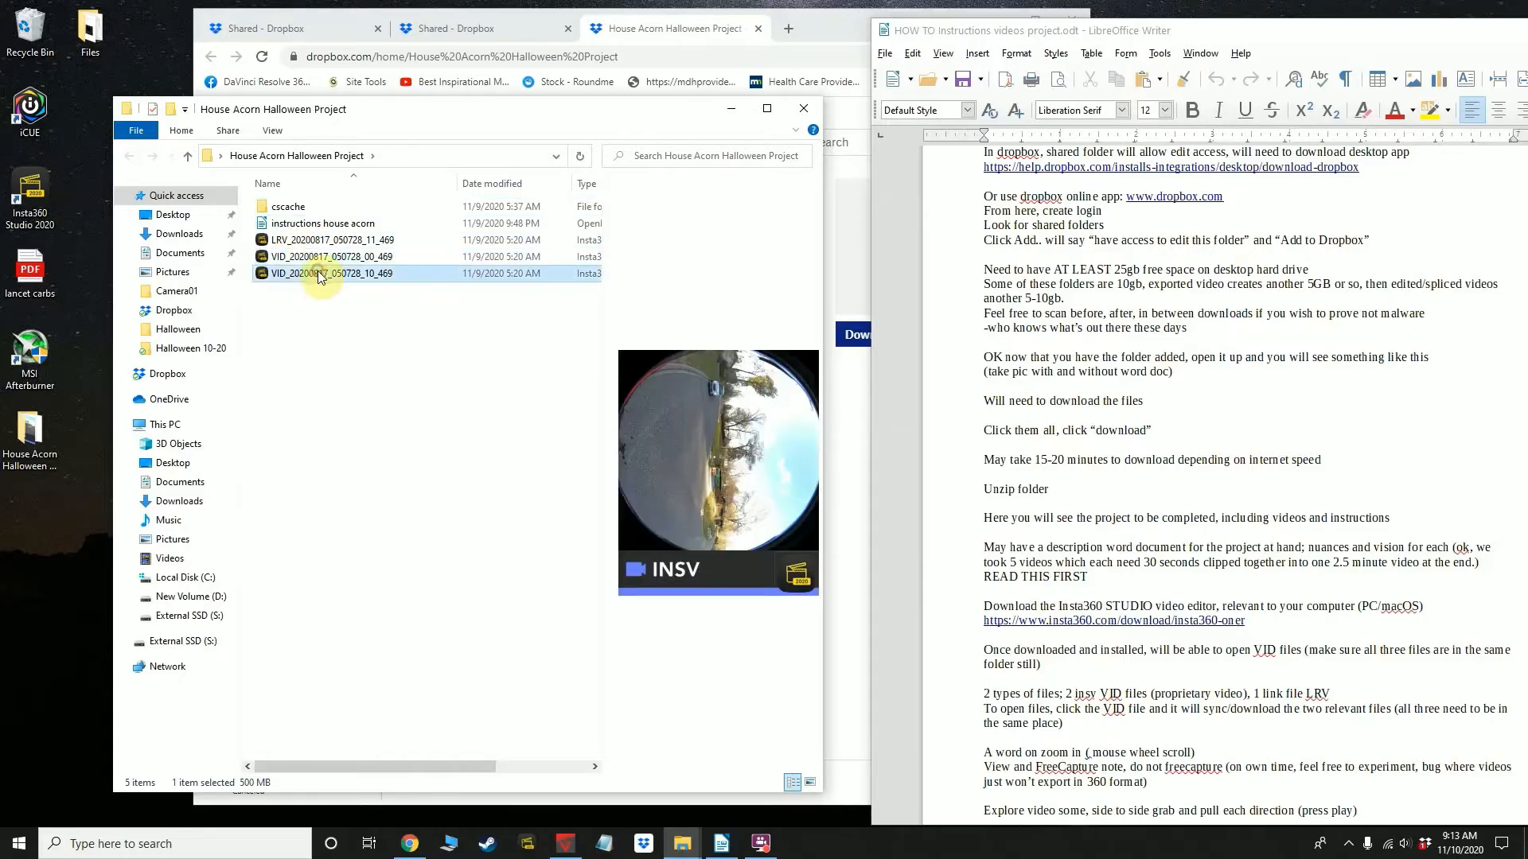
click(322, 301)
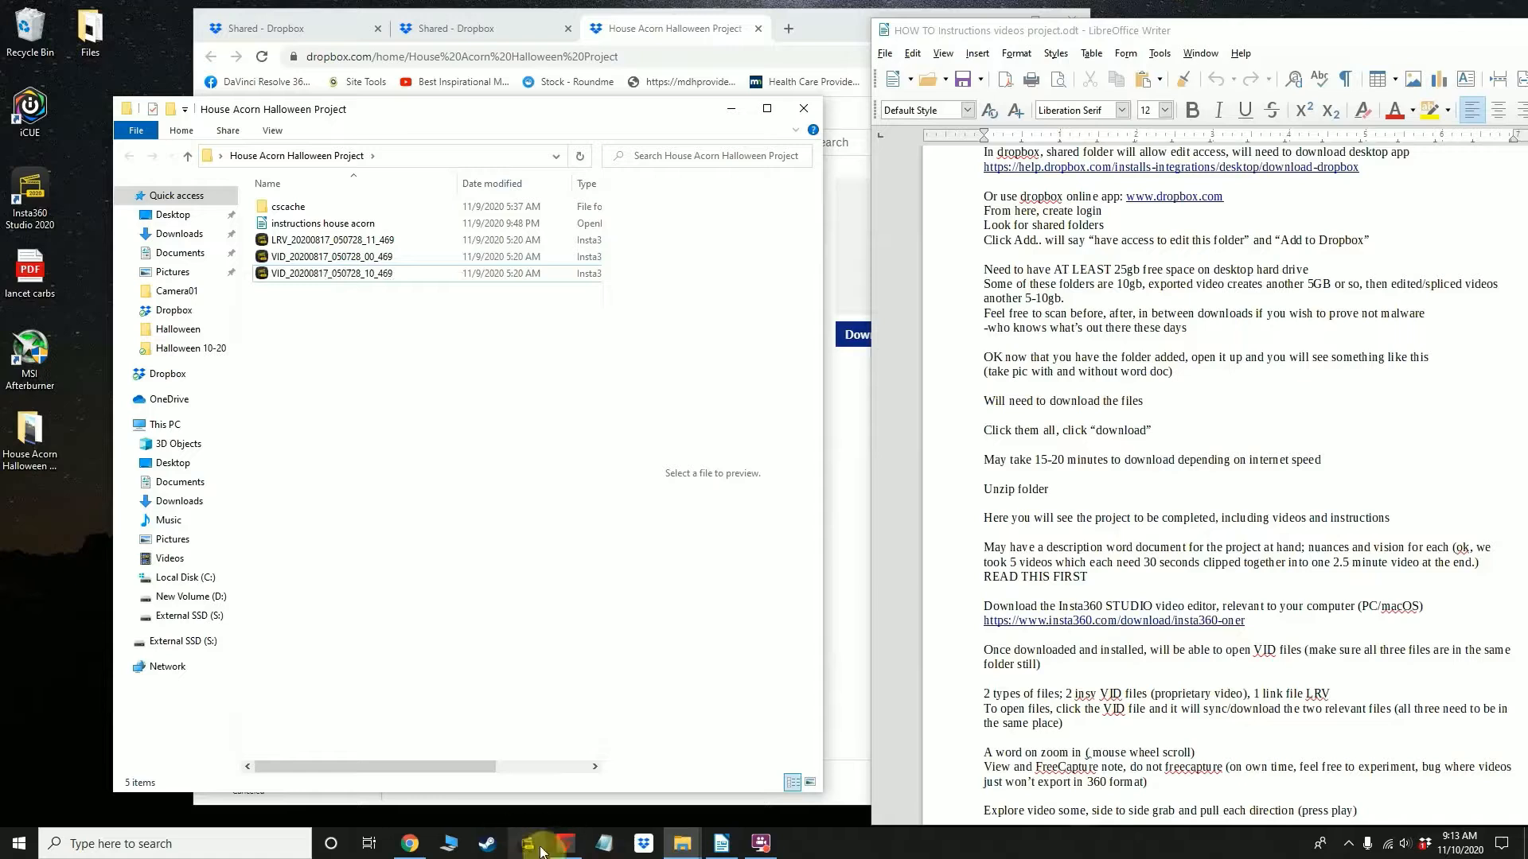
Review the Insta360 Studio download link and the file-opening notes in the instruction document
triple_click(1046, 620)
click(1265, 620)
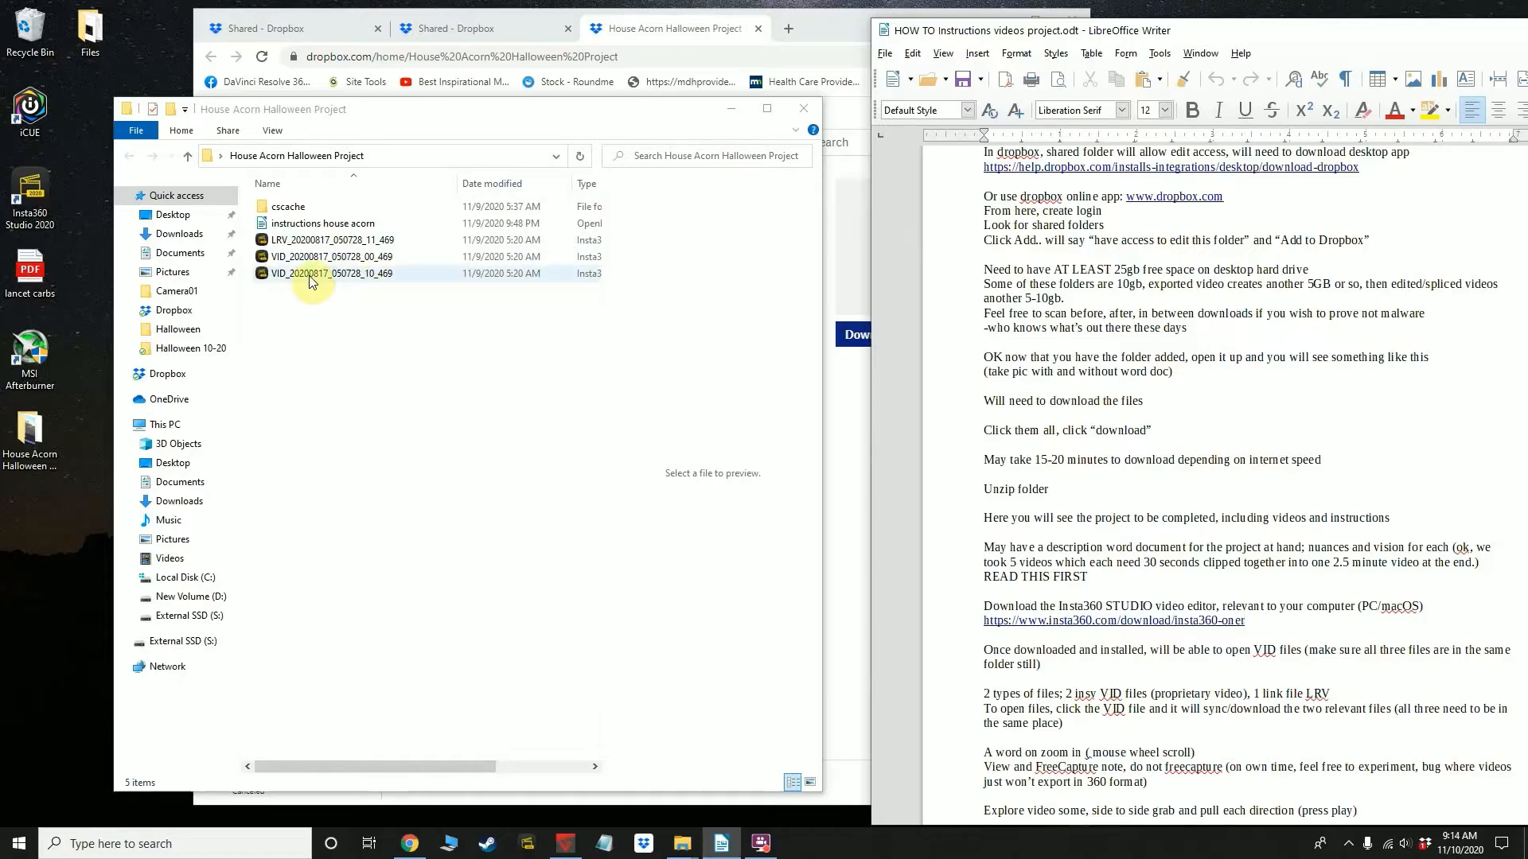
scroll(1082, 541, down, 1)
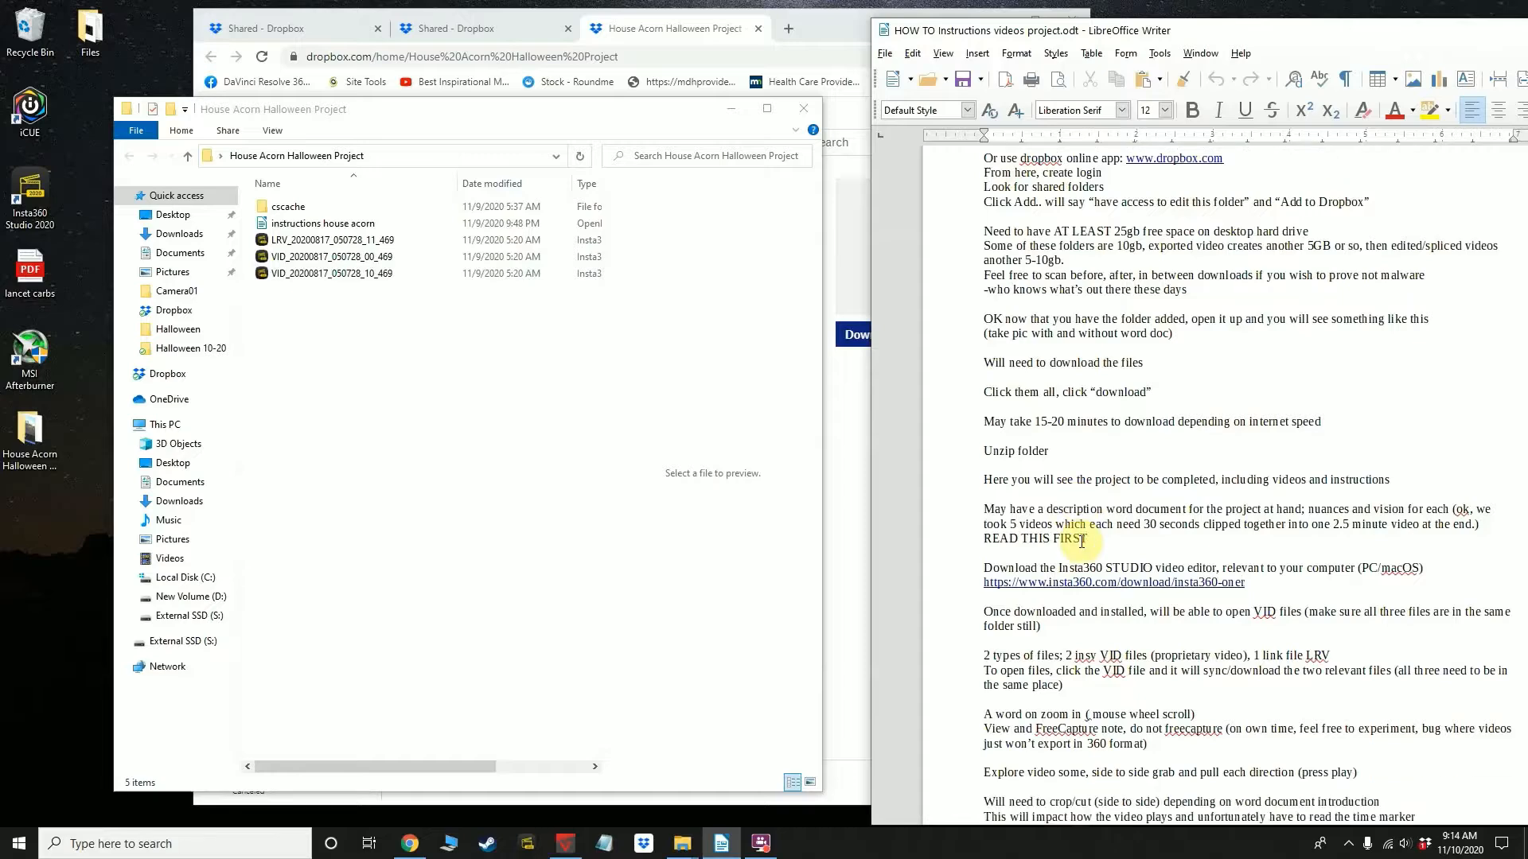
Switch to Insta360 Studio 2020 and postpone the offered software update
scroll(1082, 541, down, 4)
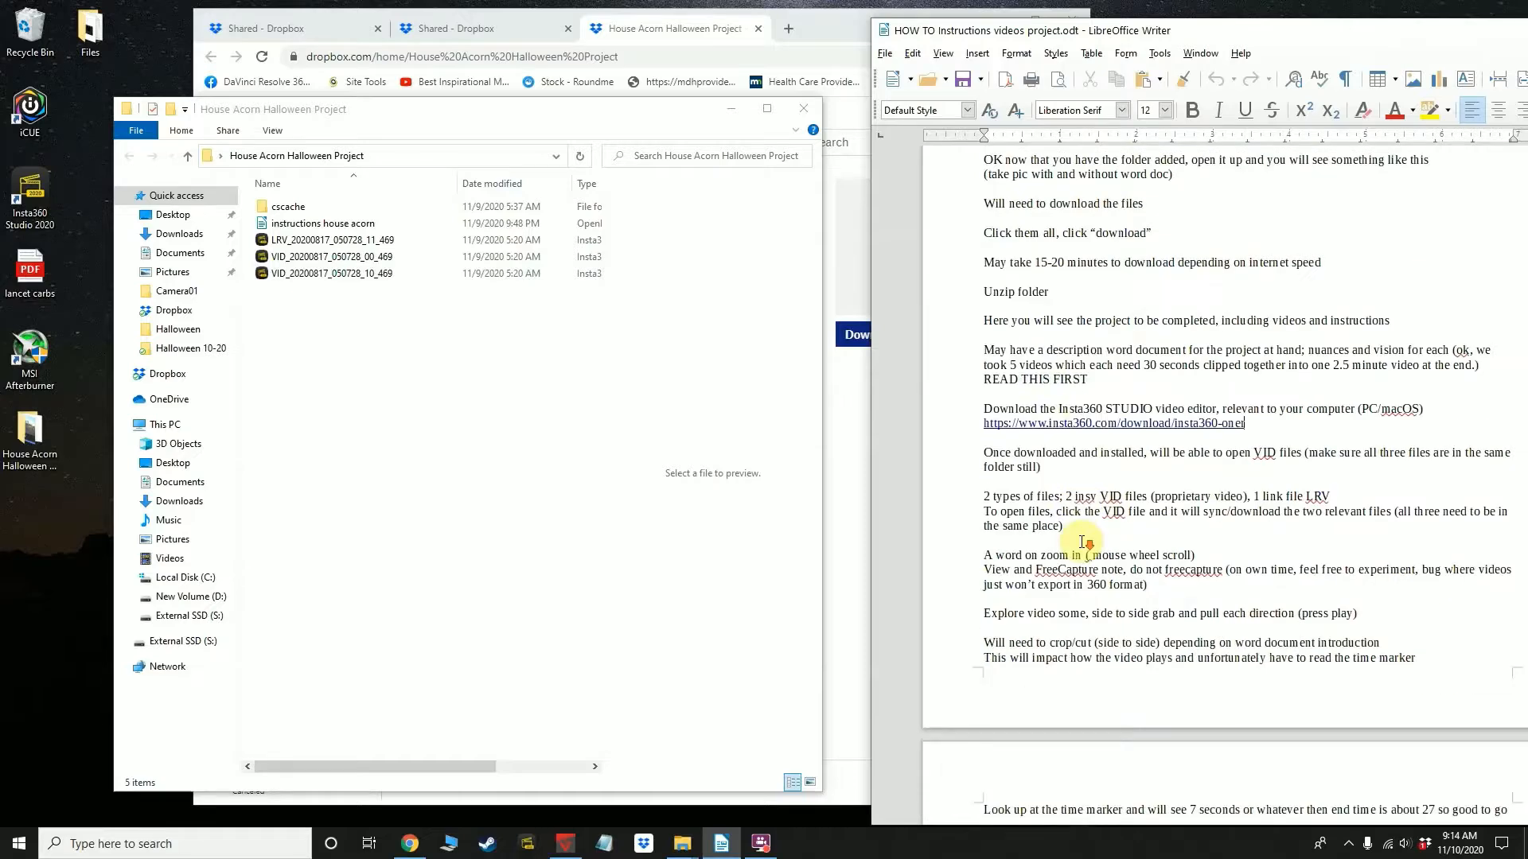
click(326, 259)
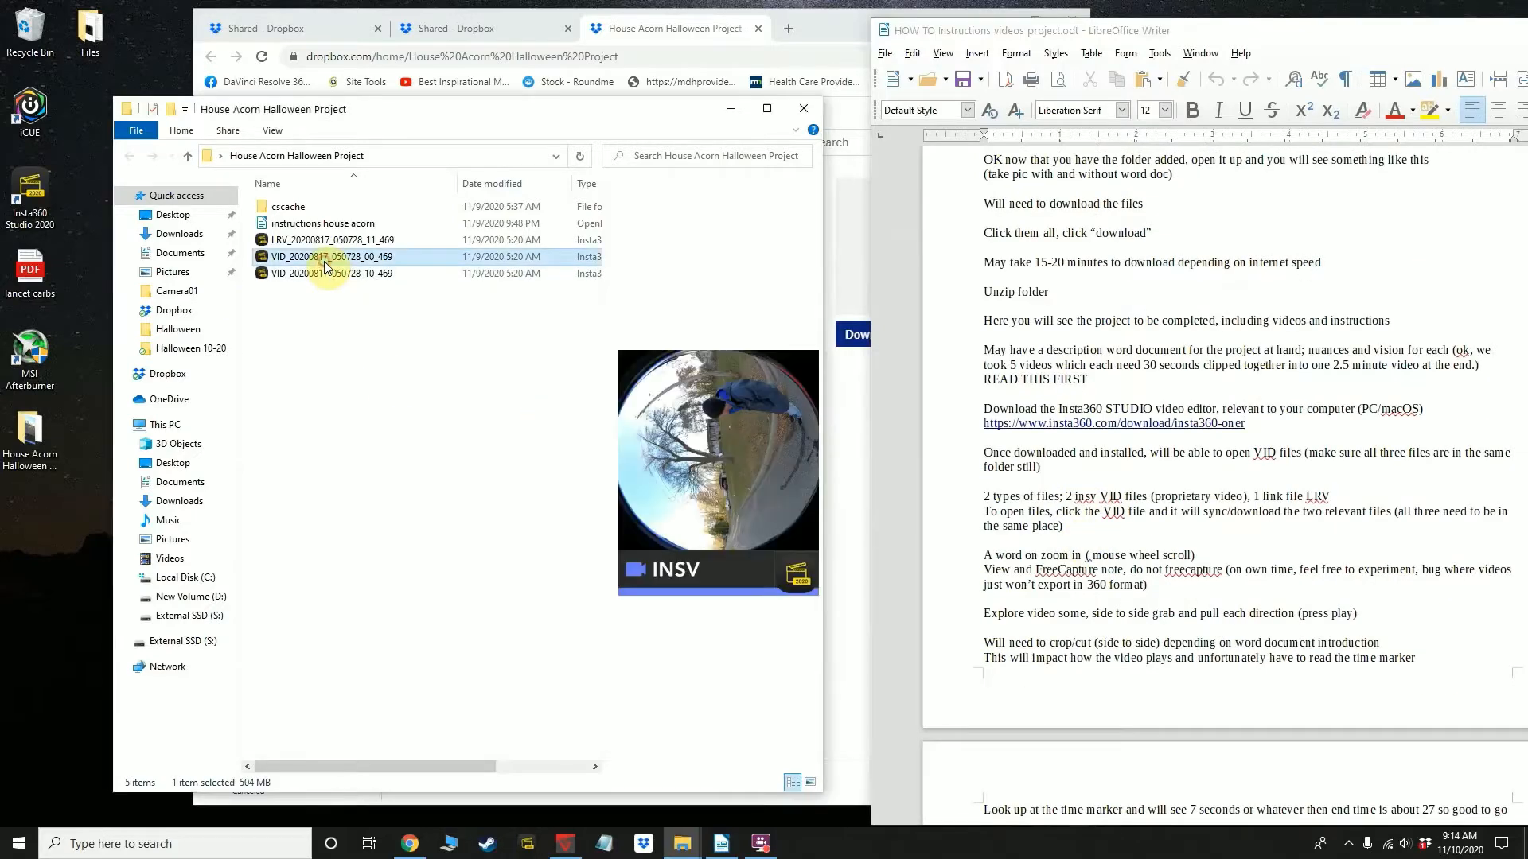
click(525, 848)
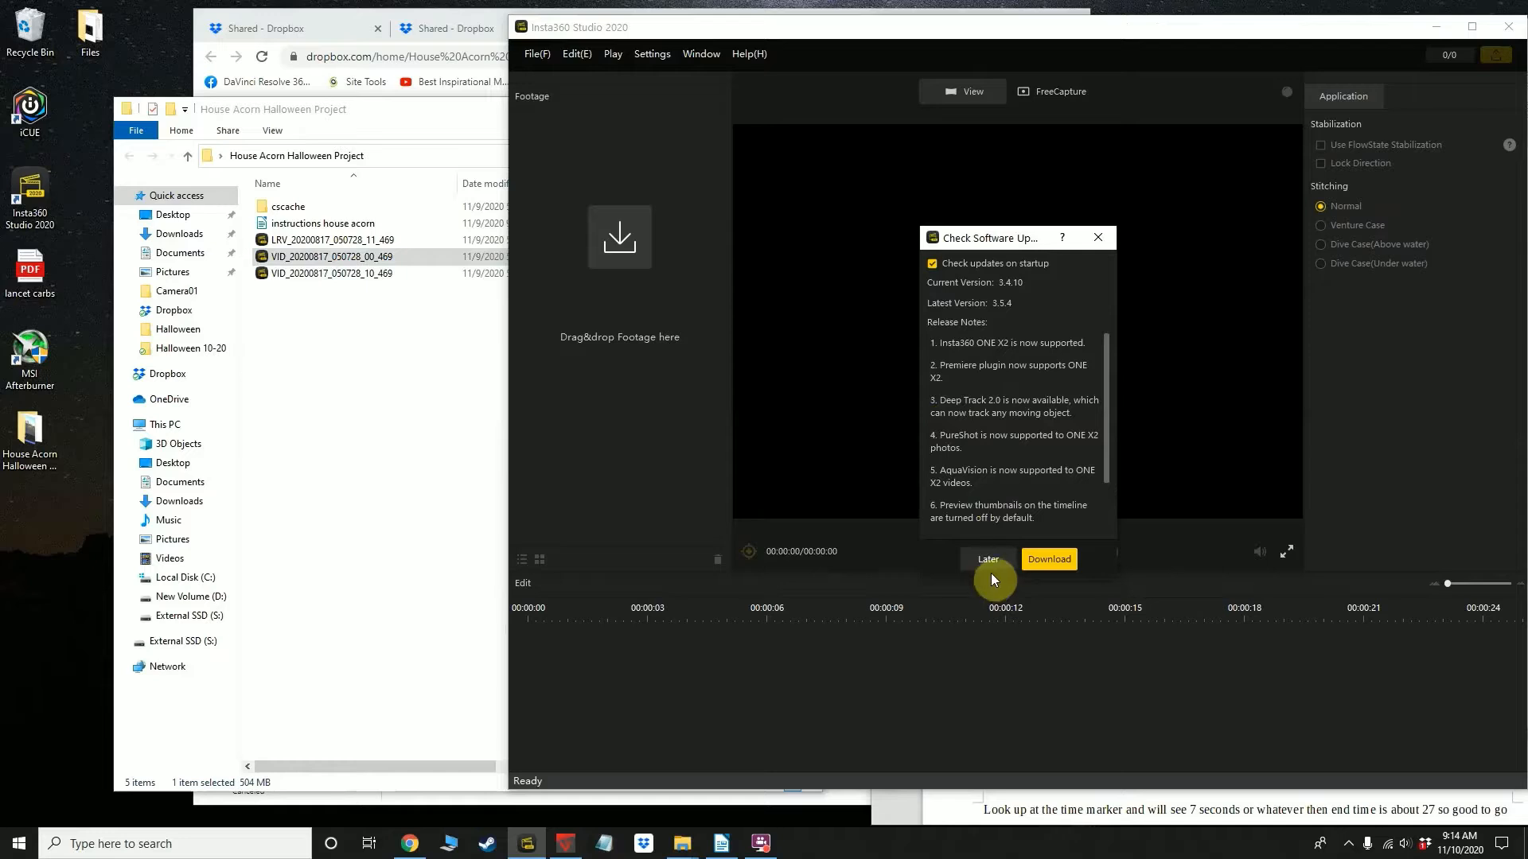
click(988, 560)
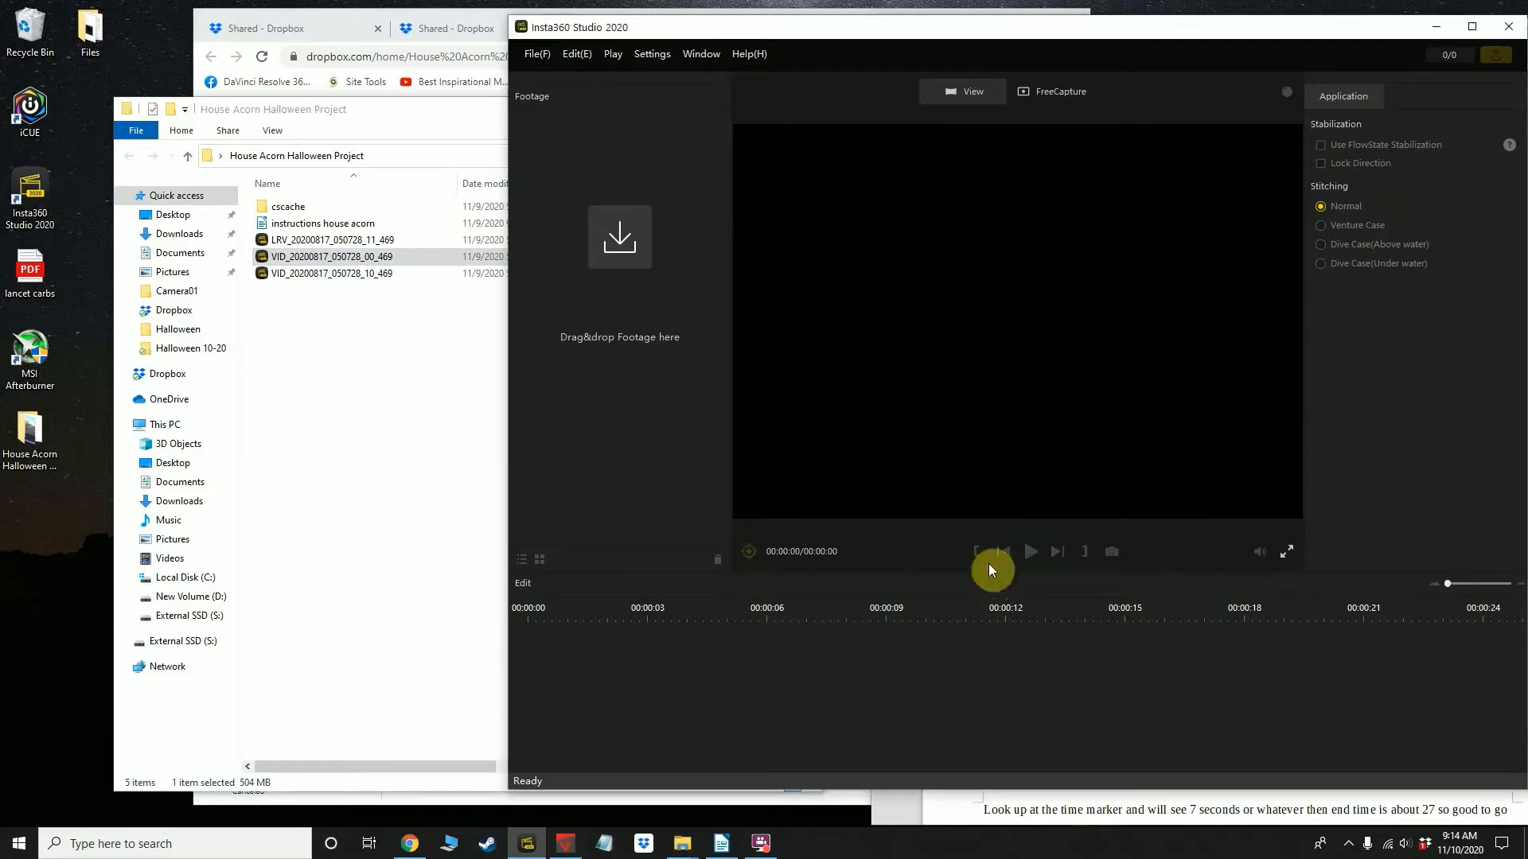
Import the LRV file and both VID files from the House Acorn Halloween Project folder into the Insta360 Studio footage area
drag(379, 314, 359, 232)
drag(505, 116, 1247, 105)
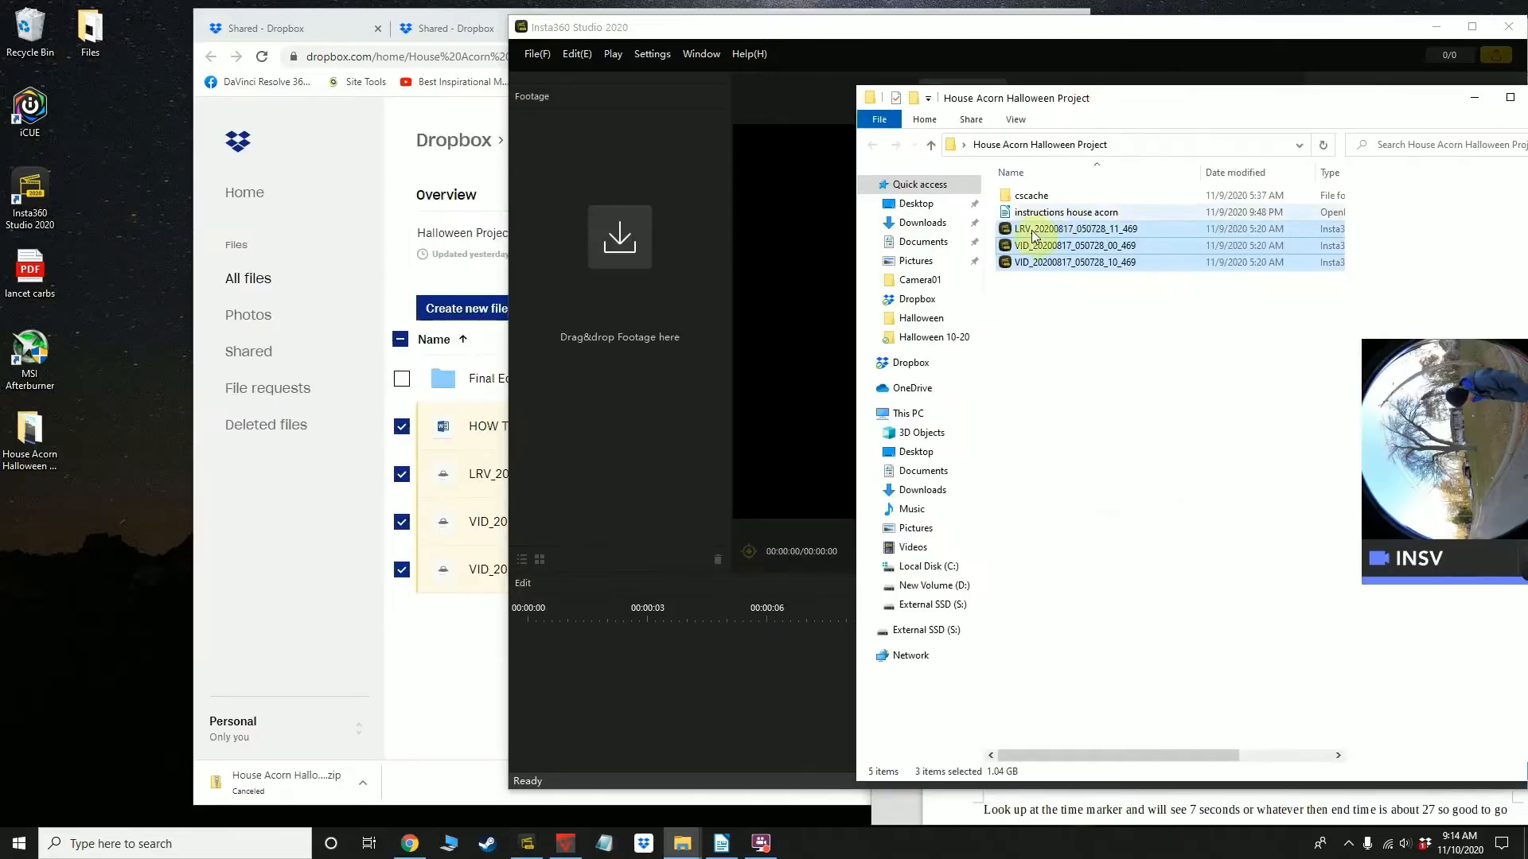
drag(1052, 230, 604, 322)
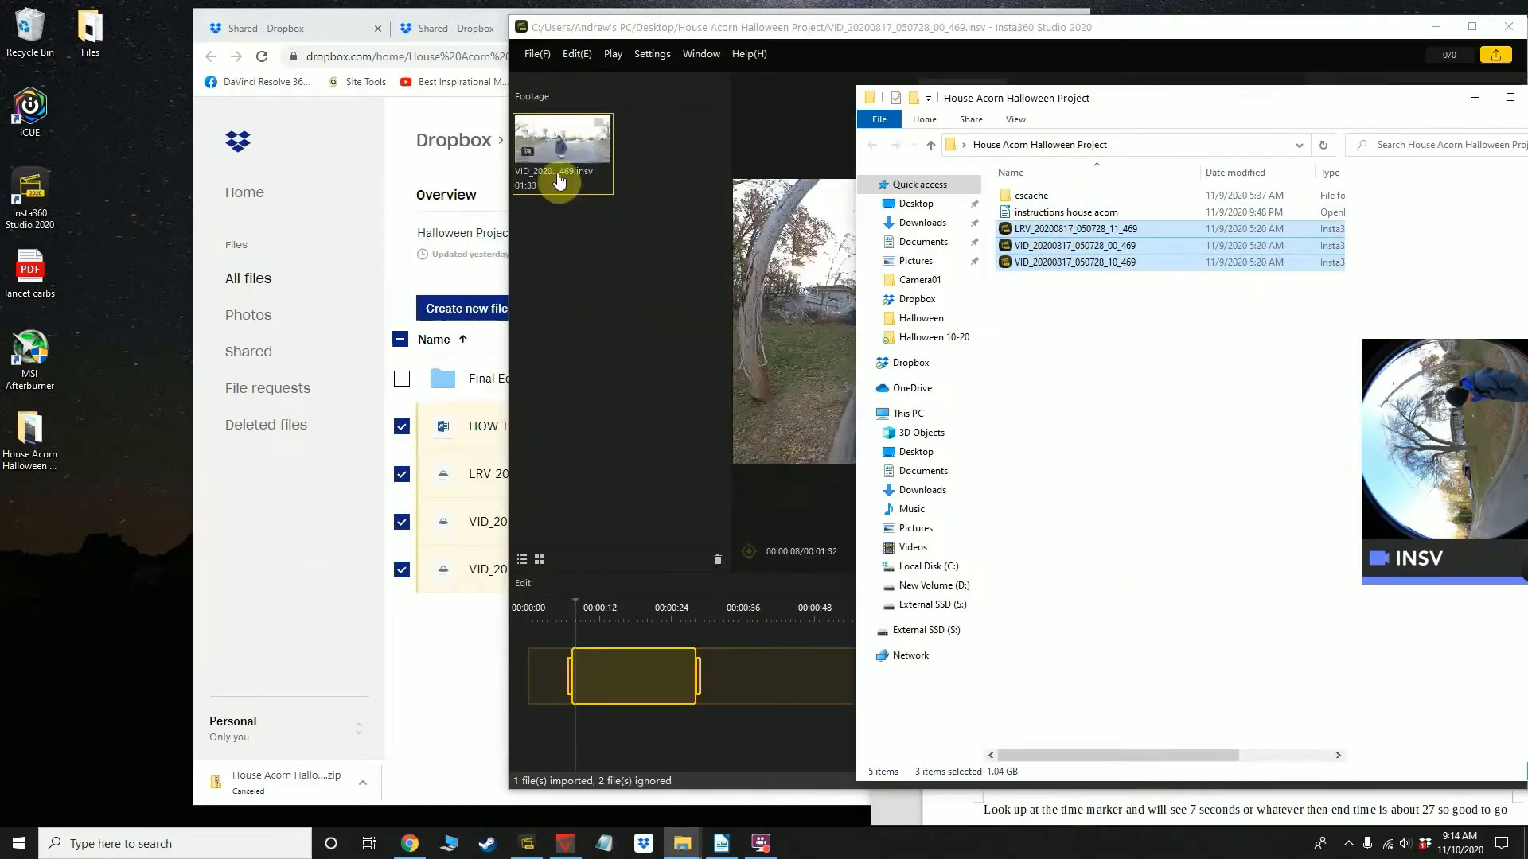
click(624, 317)
Bring Insta360 Studio forward and change the preview from the round fisheye view to the full-frame perspective
click(1032, 553)
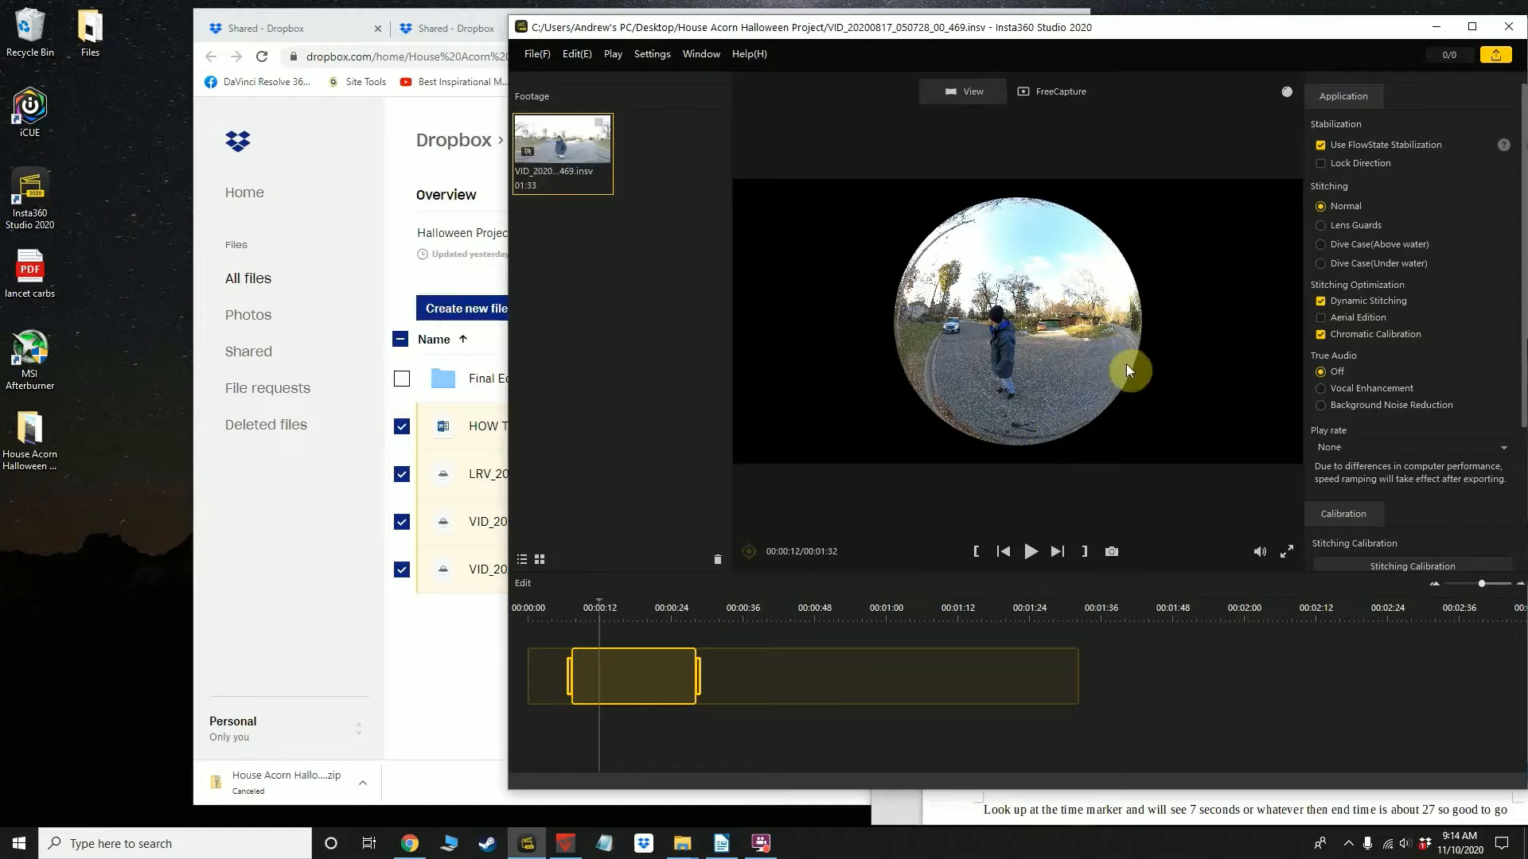
double_click(977, 332)
double_click(977, 333)
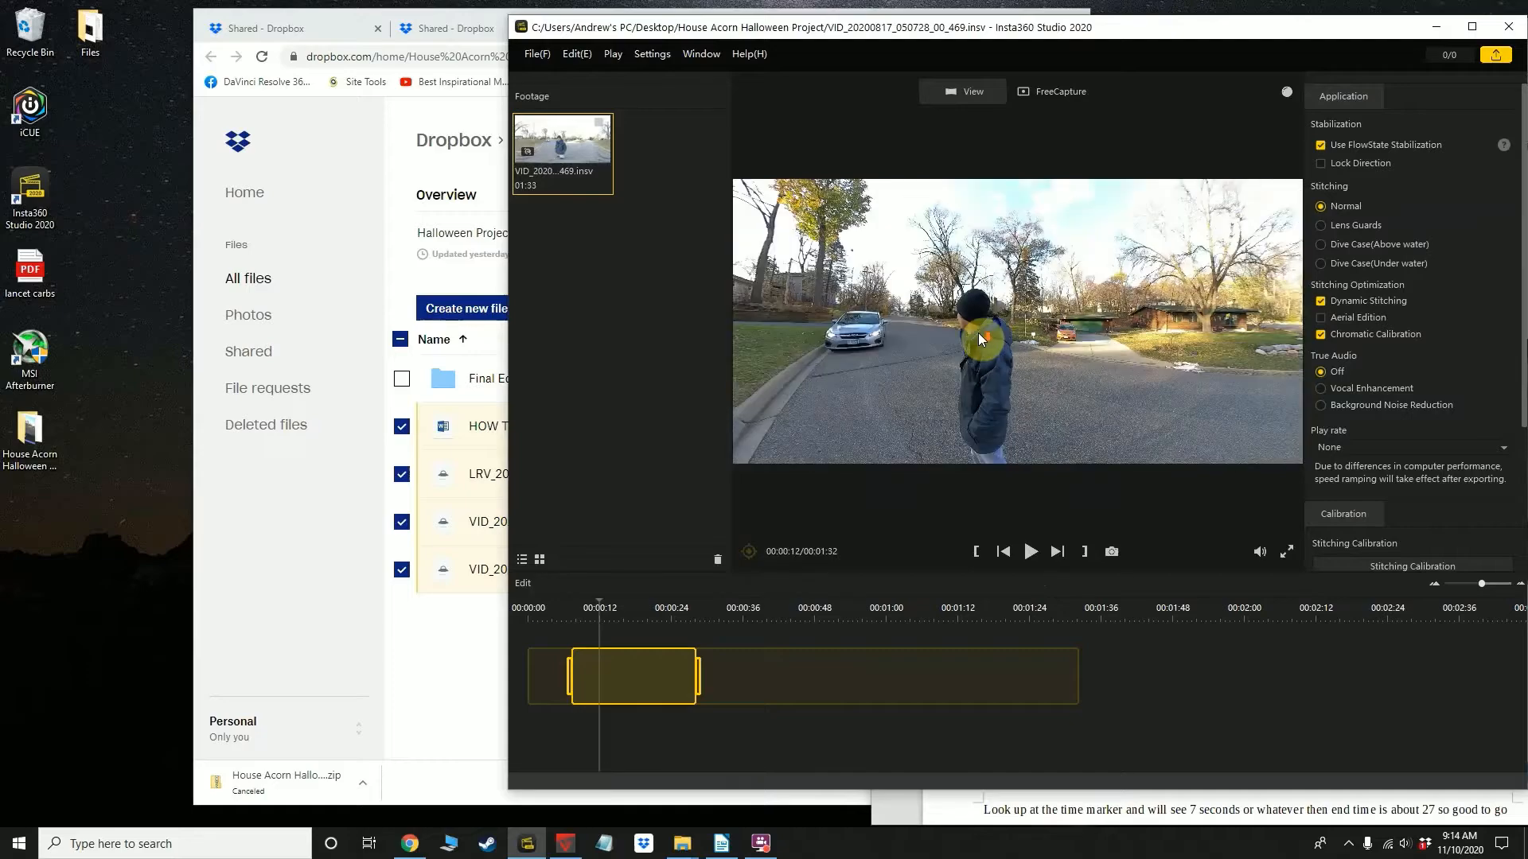
double_click(977, 333)
Place the Insta360 Studio window beside the instruction document and review its notes on viewing, cropping and exporting
drag(1022, 31, 541, 31)
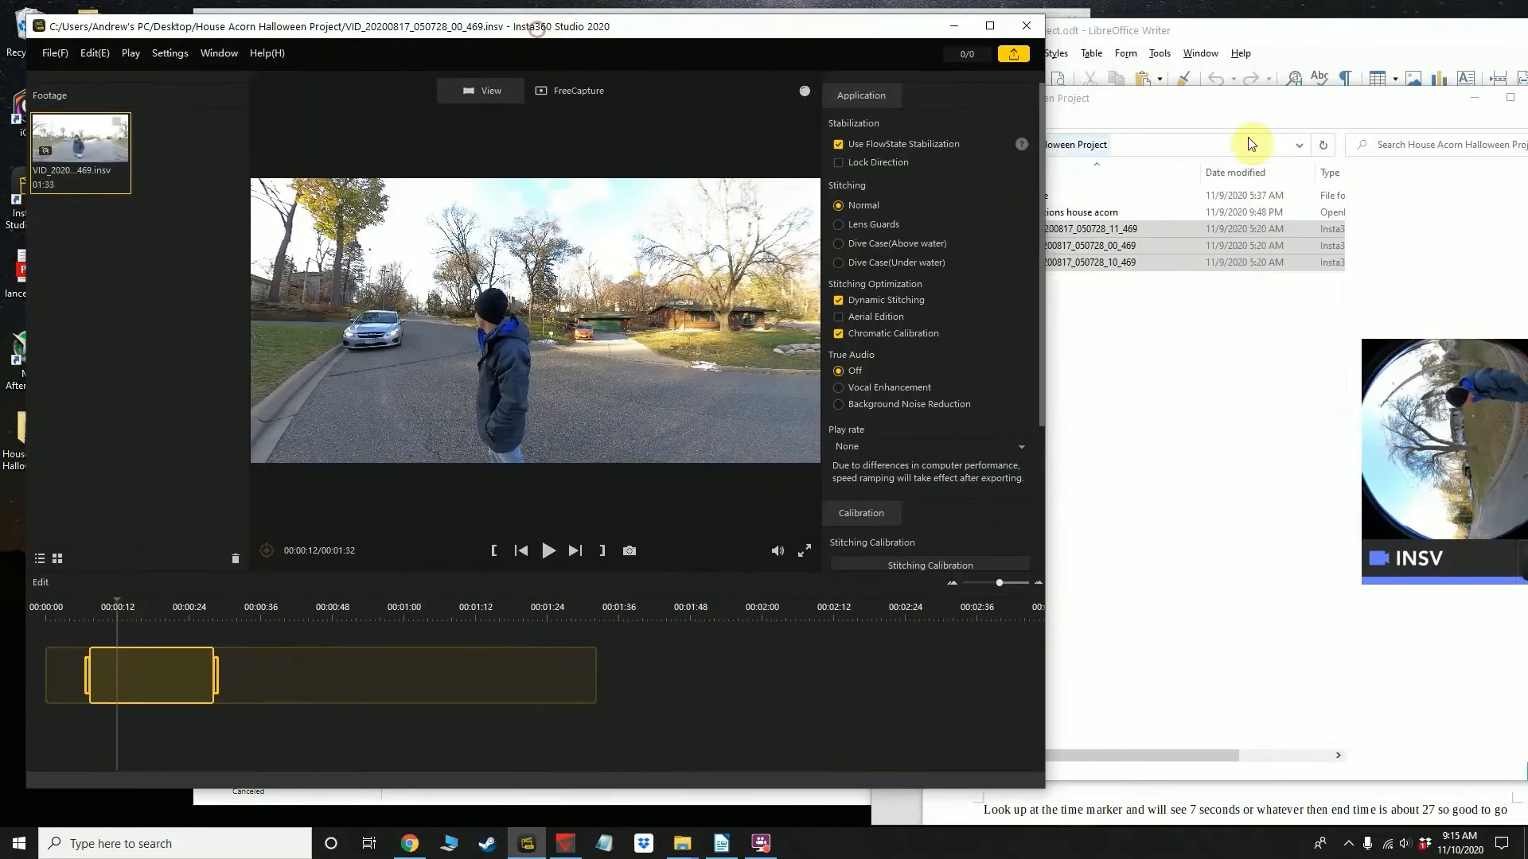
click(1147, 32)
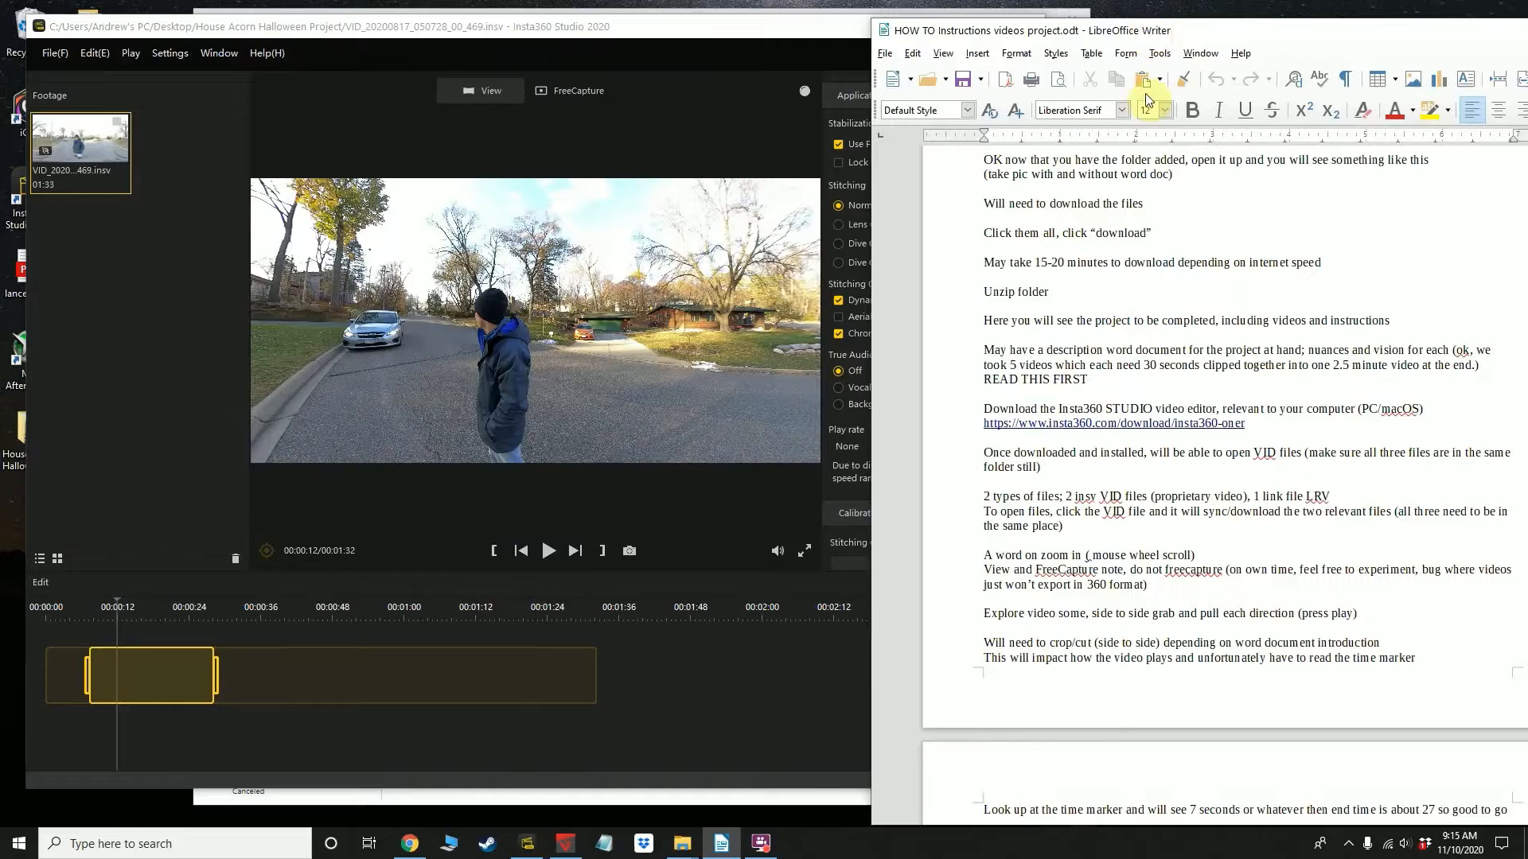
scroll(1134, 567, down, 2)
scroll(1130, 566, down, 3)
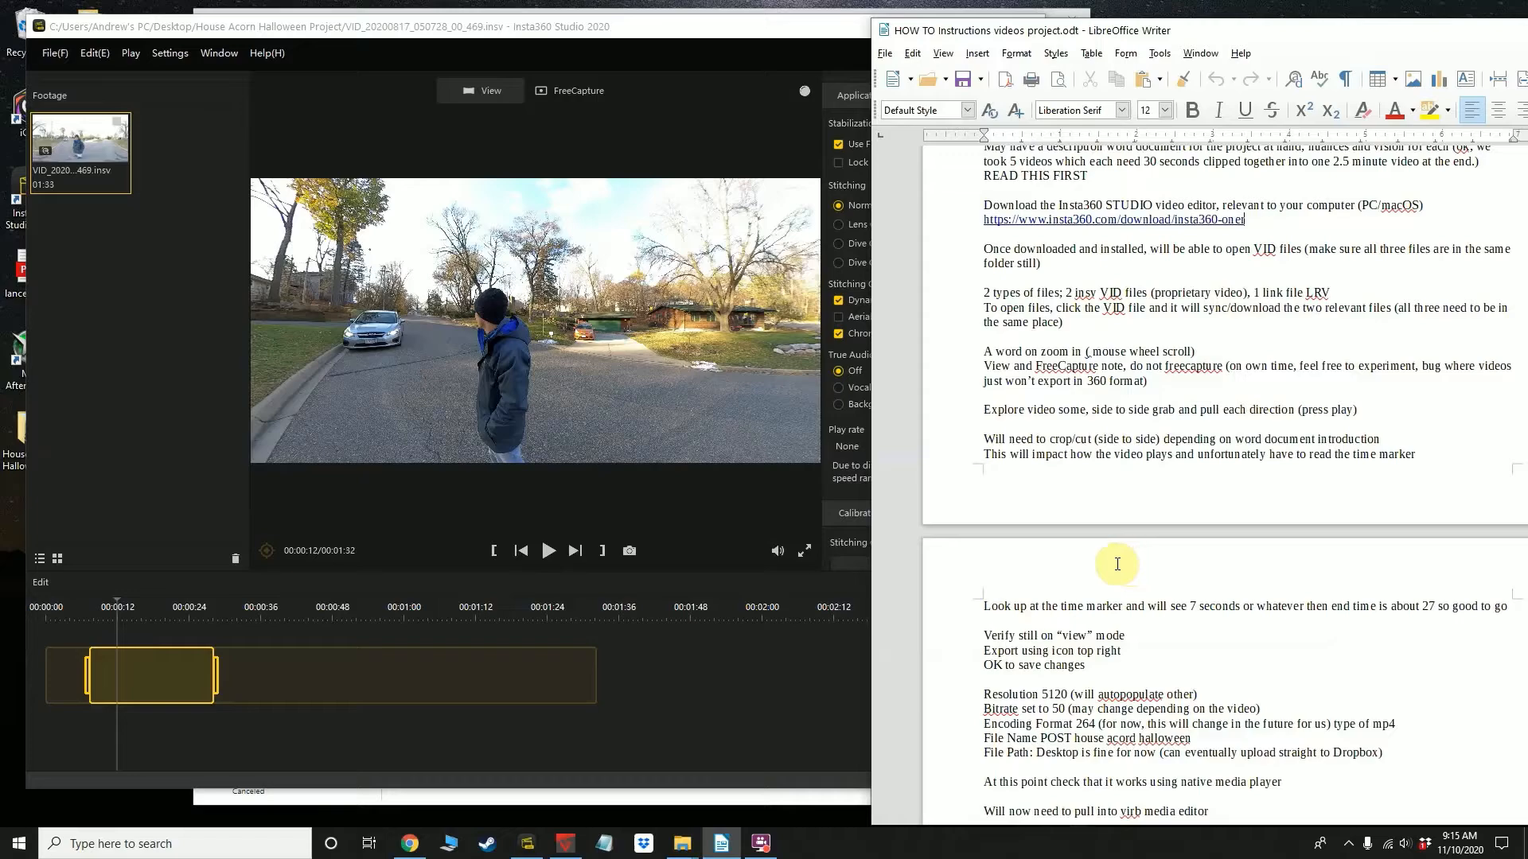
Rotate and zoom the 360 preview to examine the house and the front yard with the tree
drag(444, 339, 548, 322)
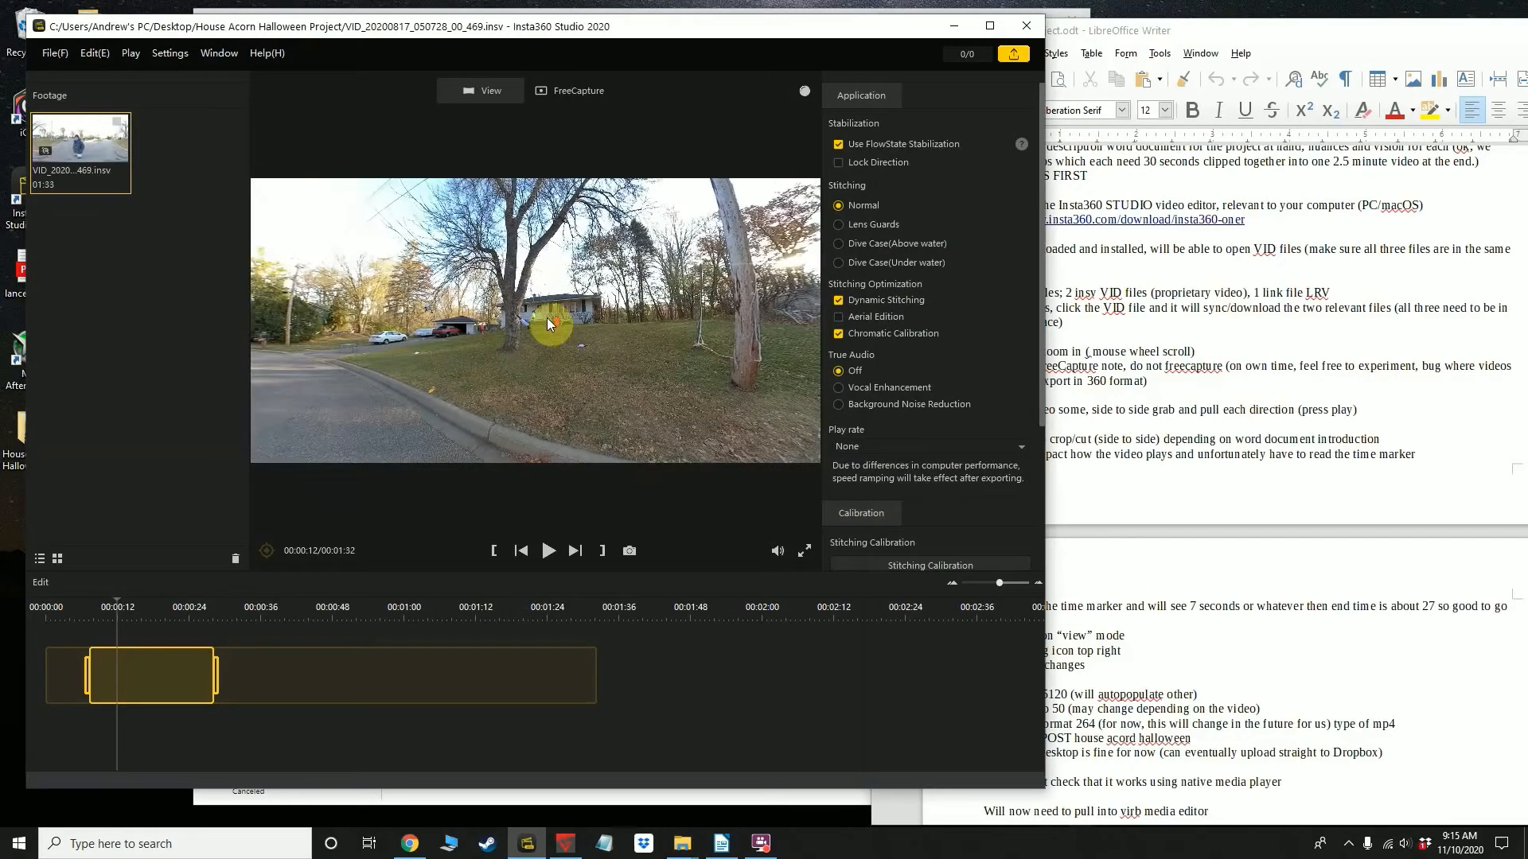
scroll(547, 320, up, 3)
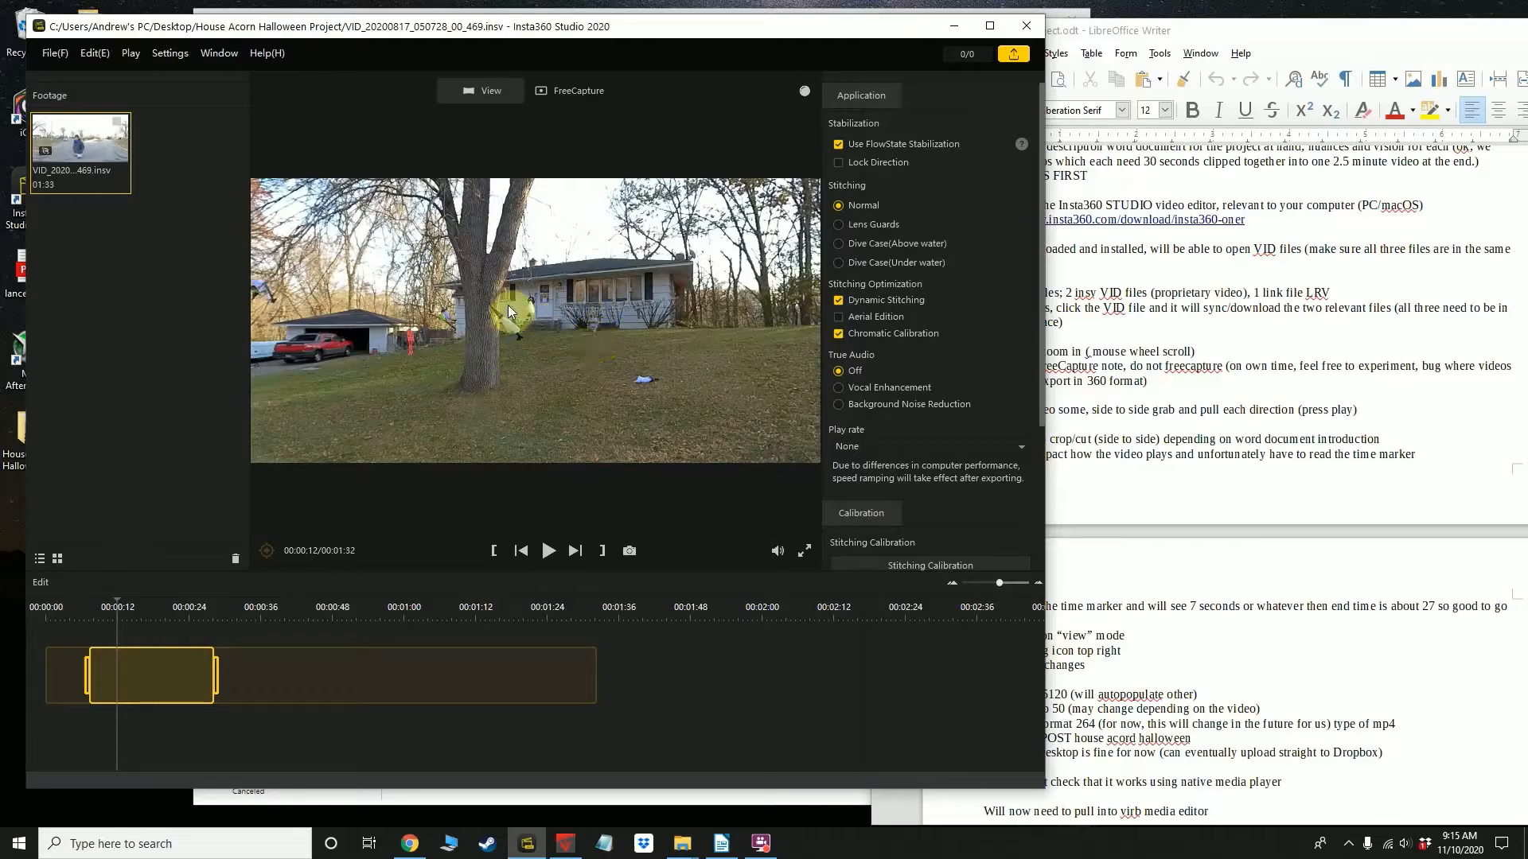
drag(354, 374, 542, 353)
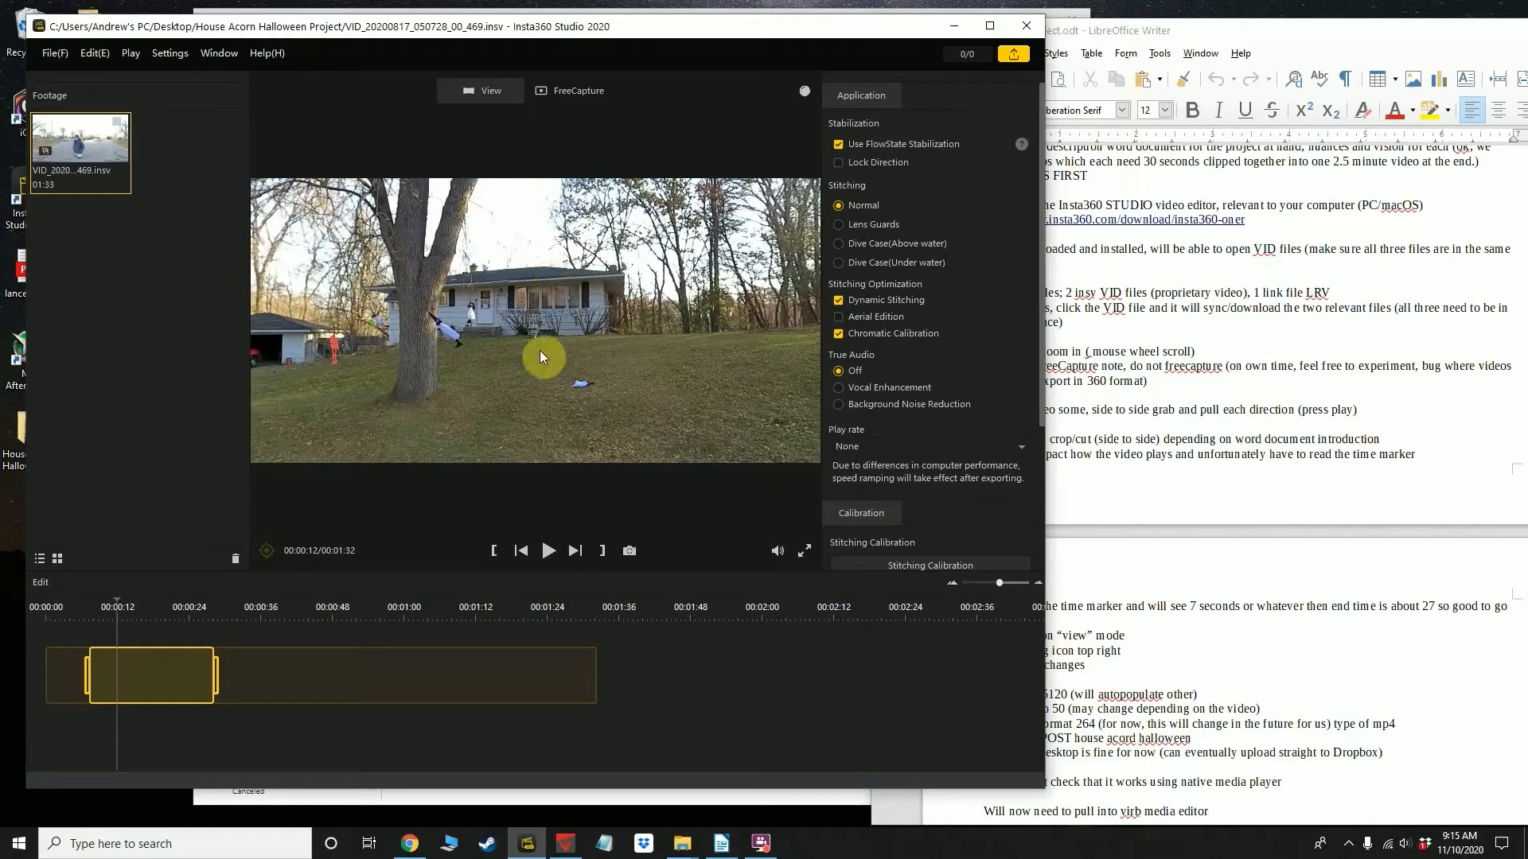
click(1116, 347)
drag(423, 32, 404, 27)
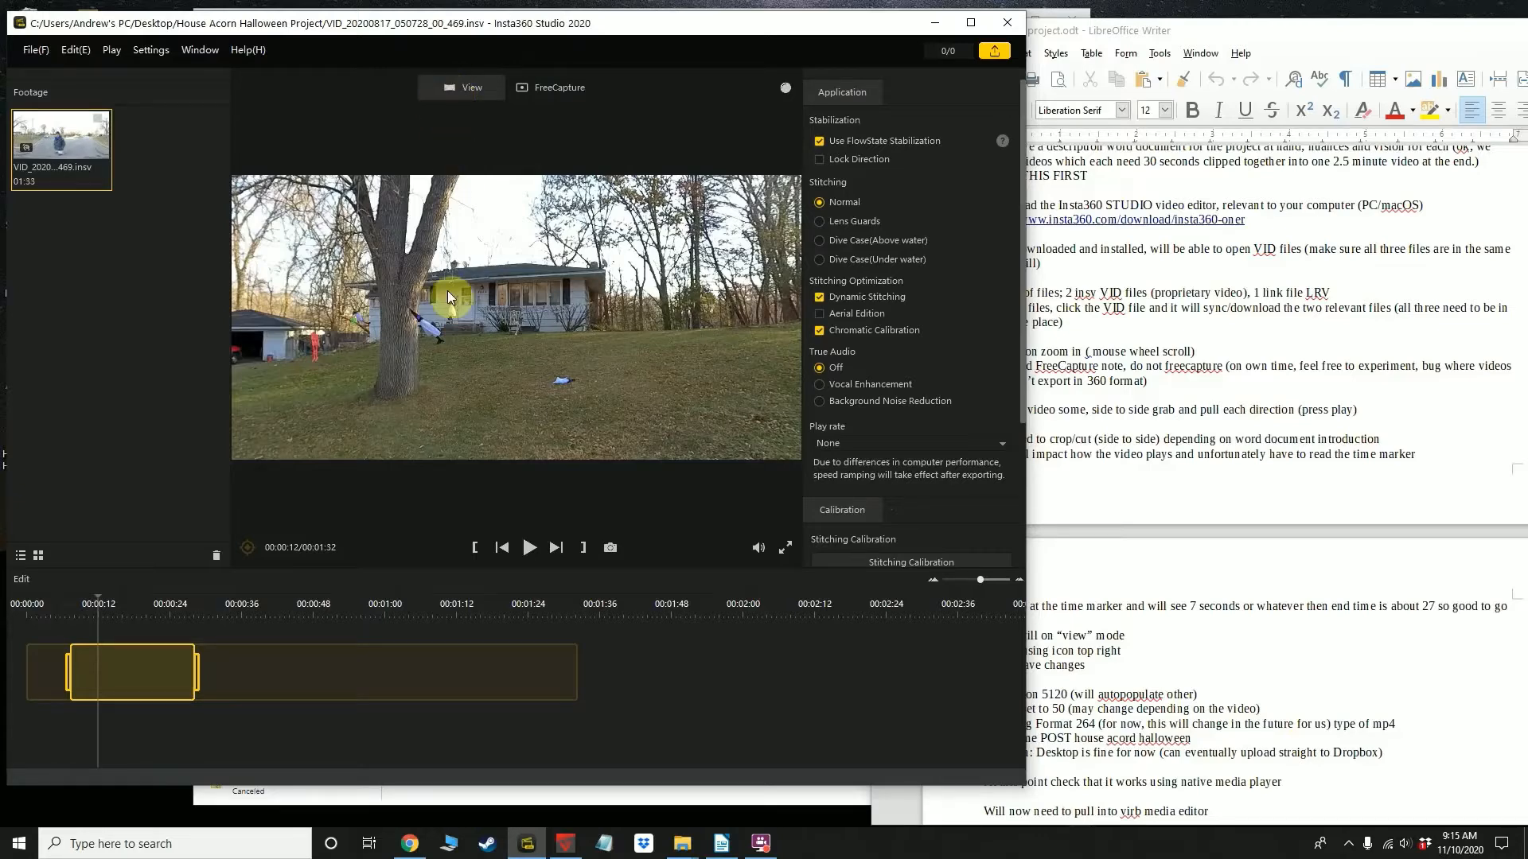
drag(434, 311, 639, 303)
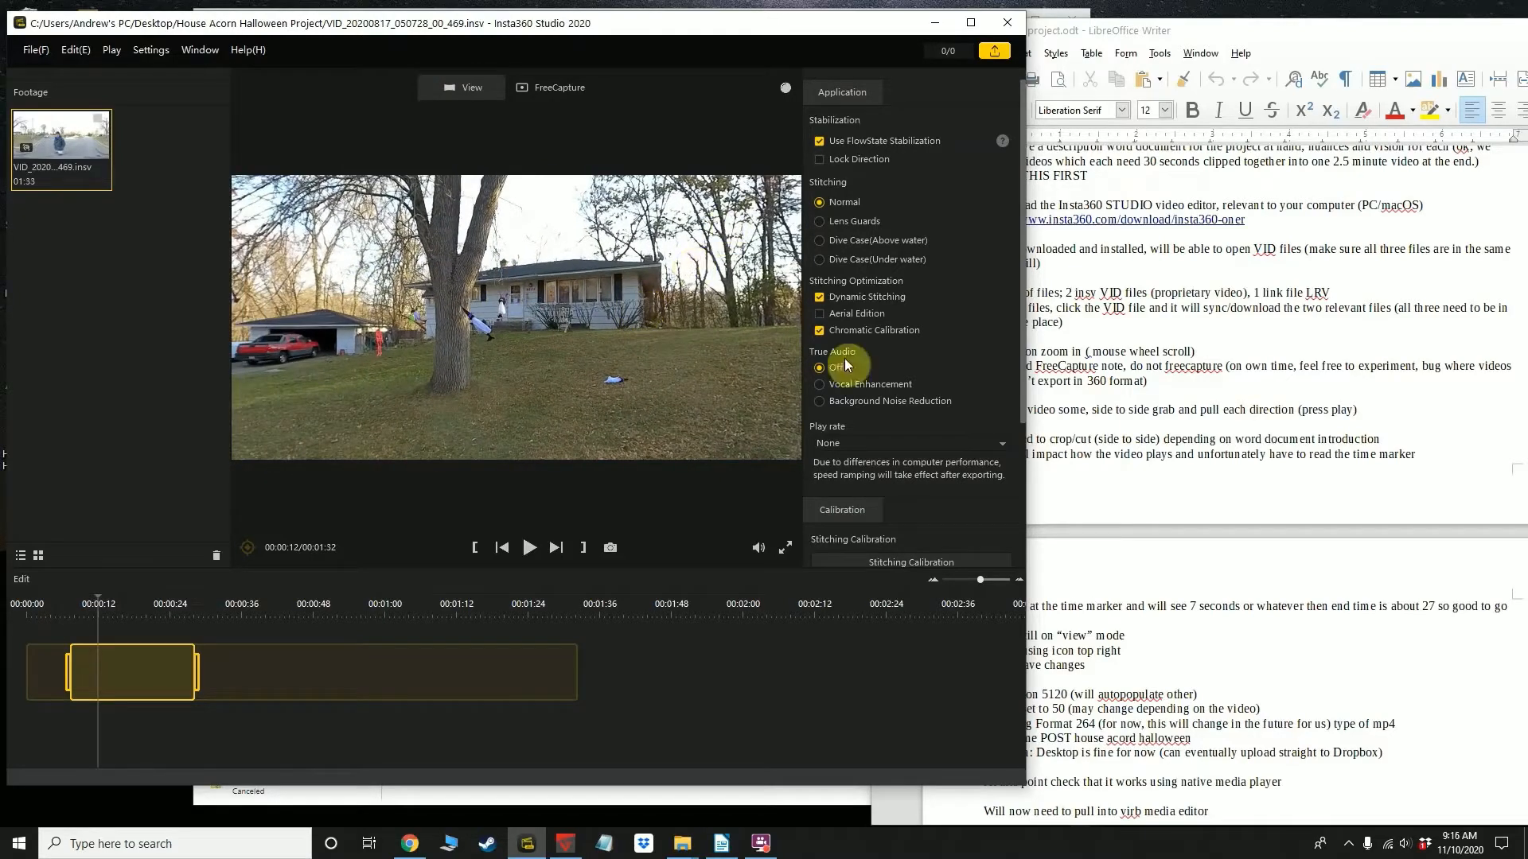
Narrow the instruction document window to uncover more of the Insta360 Studio window beside it
click(1205, 629)
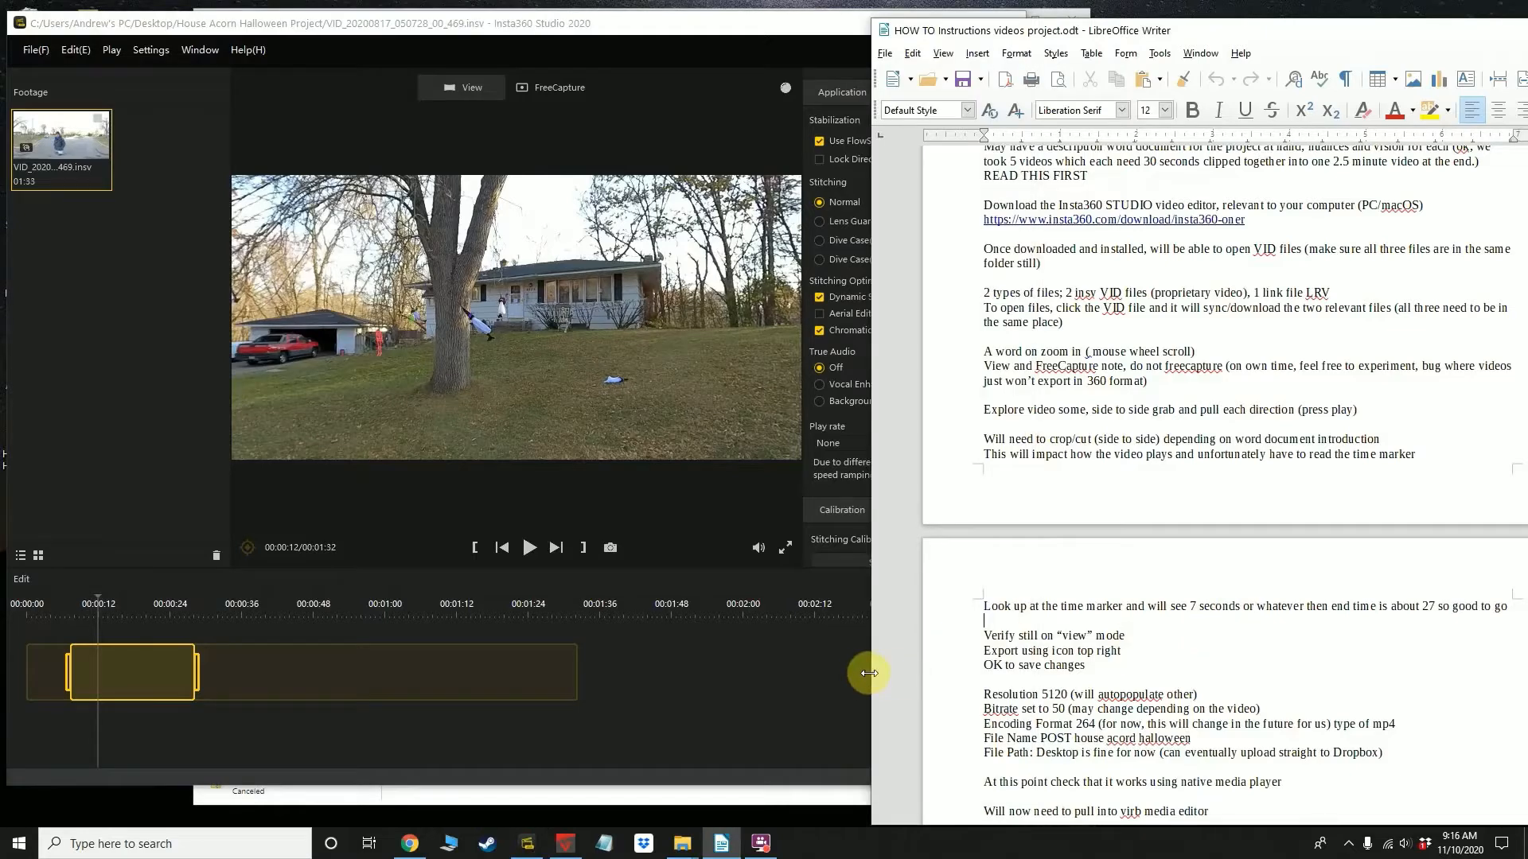
drag(871, 667, 986, 649)
drag(1106, 820, 1152, 819)
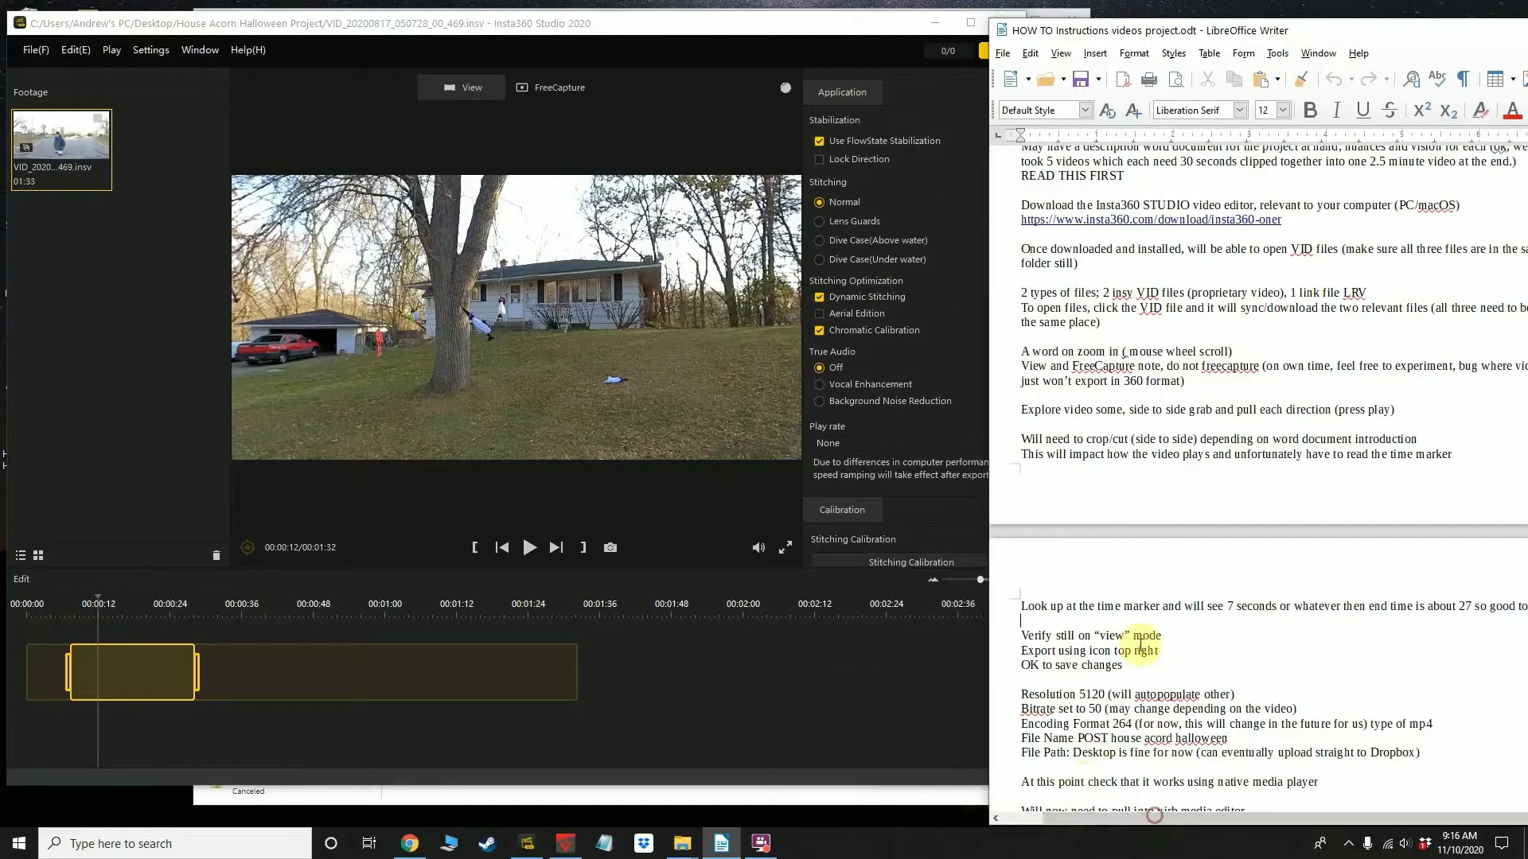
Extend the clip's trim start to the beginning of the footage, and set it back to about 6 seconds
click(432, 524)
drag(66, 675, 27, 675)
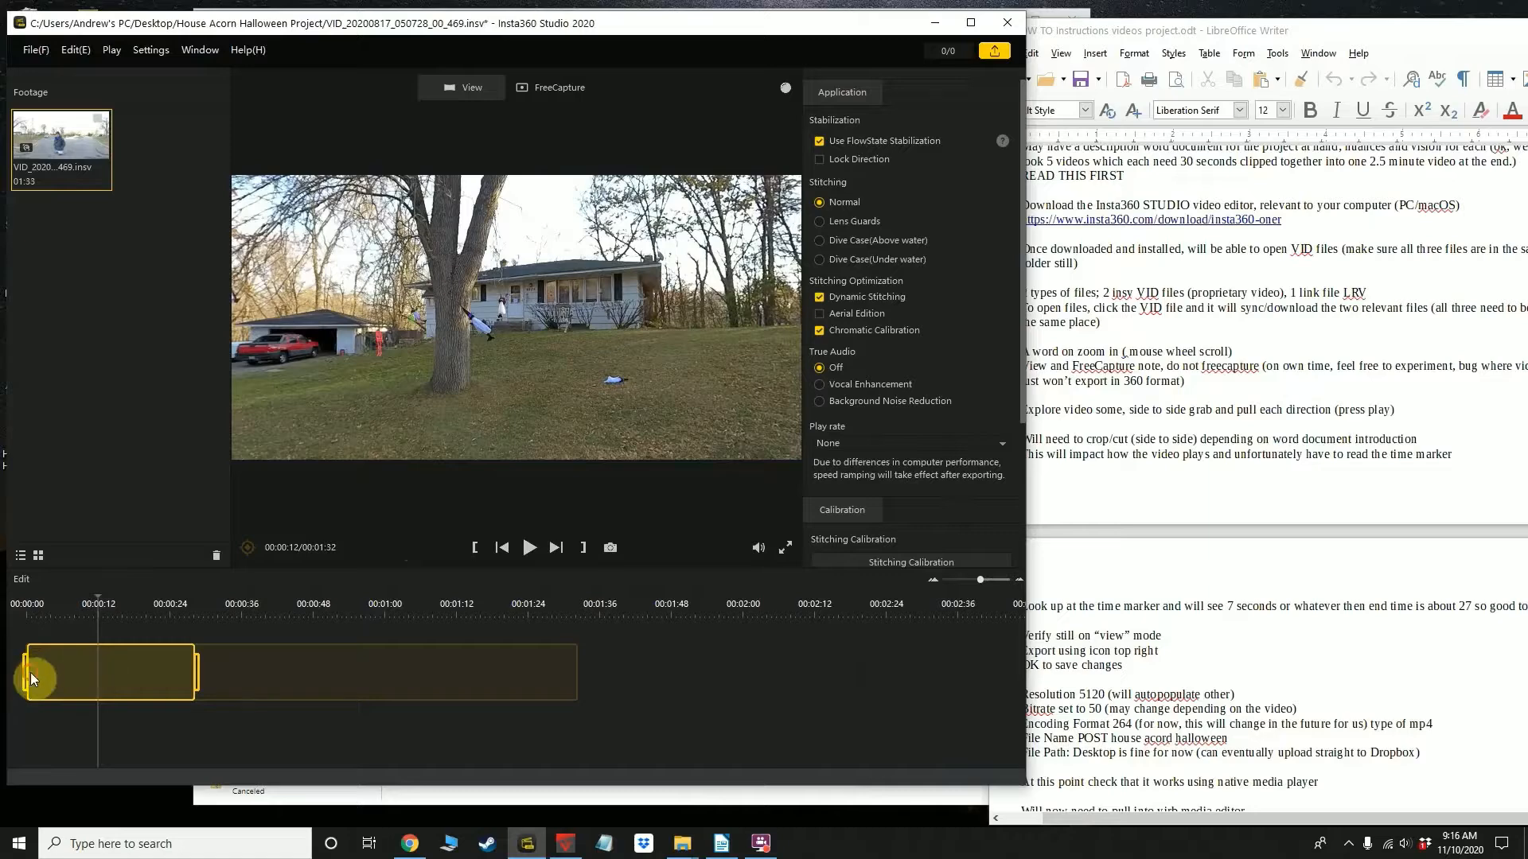
mouse_move(324, 30)
mouse_down()
mouse_move(386, 32)
mouse_move(348, 37)
mouse_up()
drag(43, 676, 93, 676)
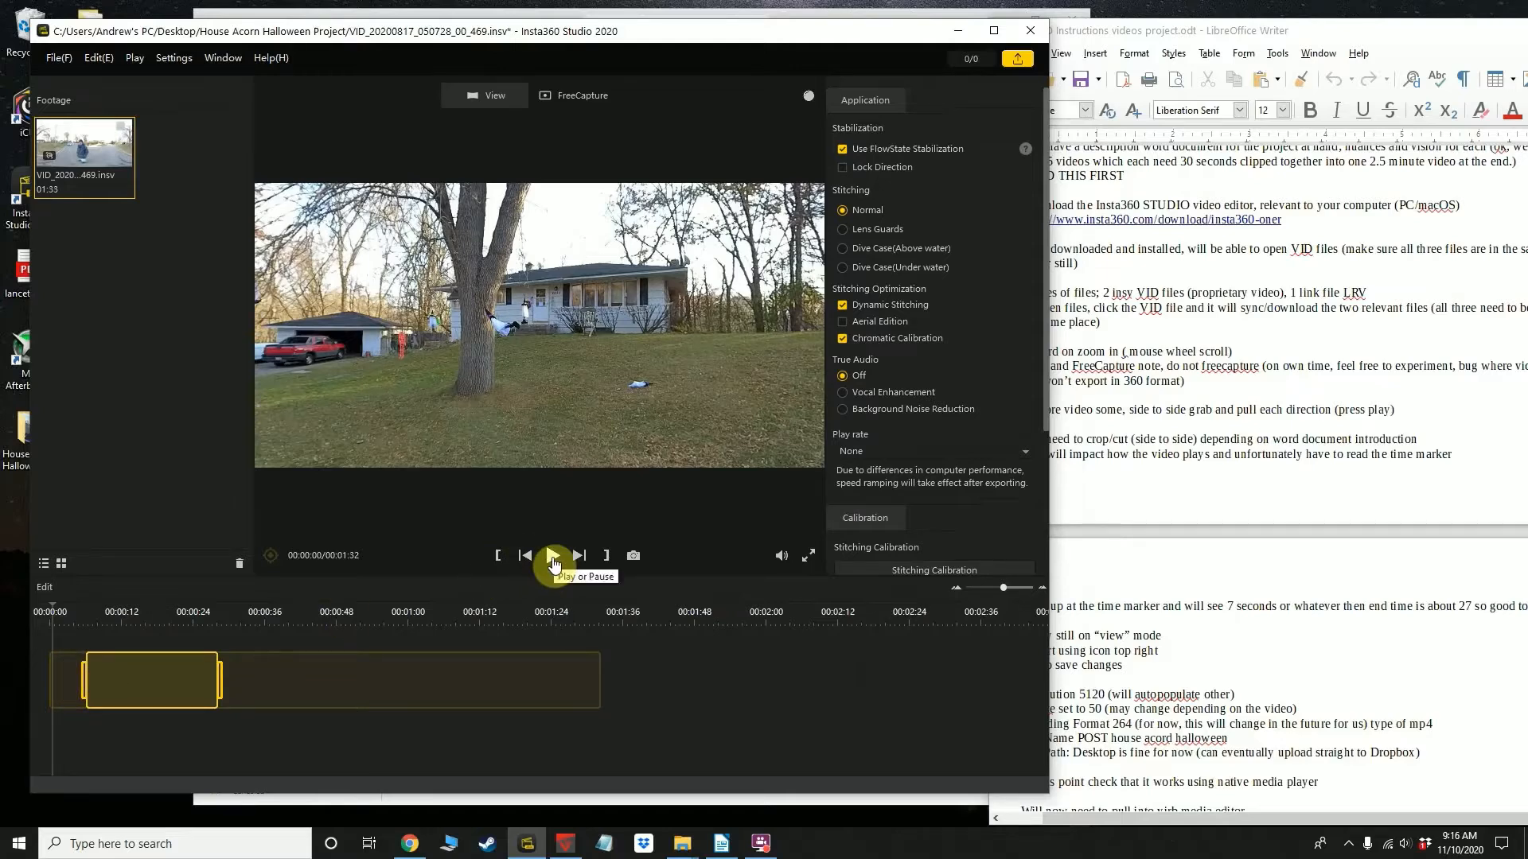
Play the clip from its beginning and pause it at 7 seconds, near the trim start
click(92, 713)
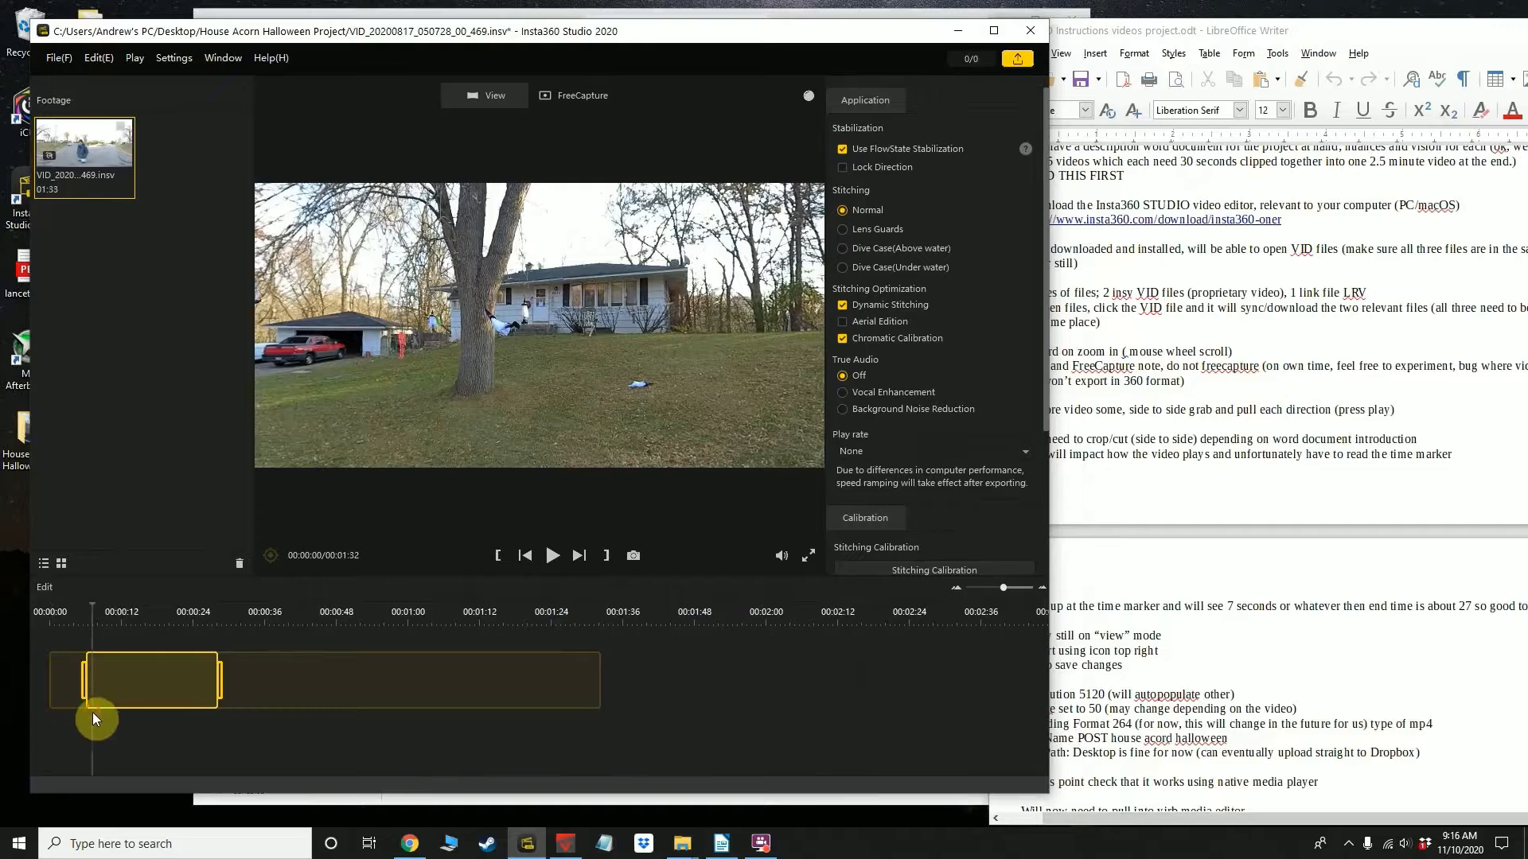
click(57, 687)
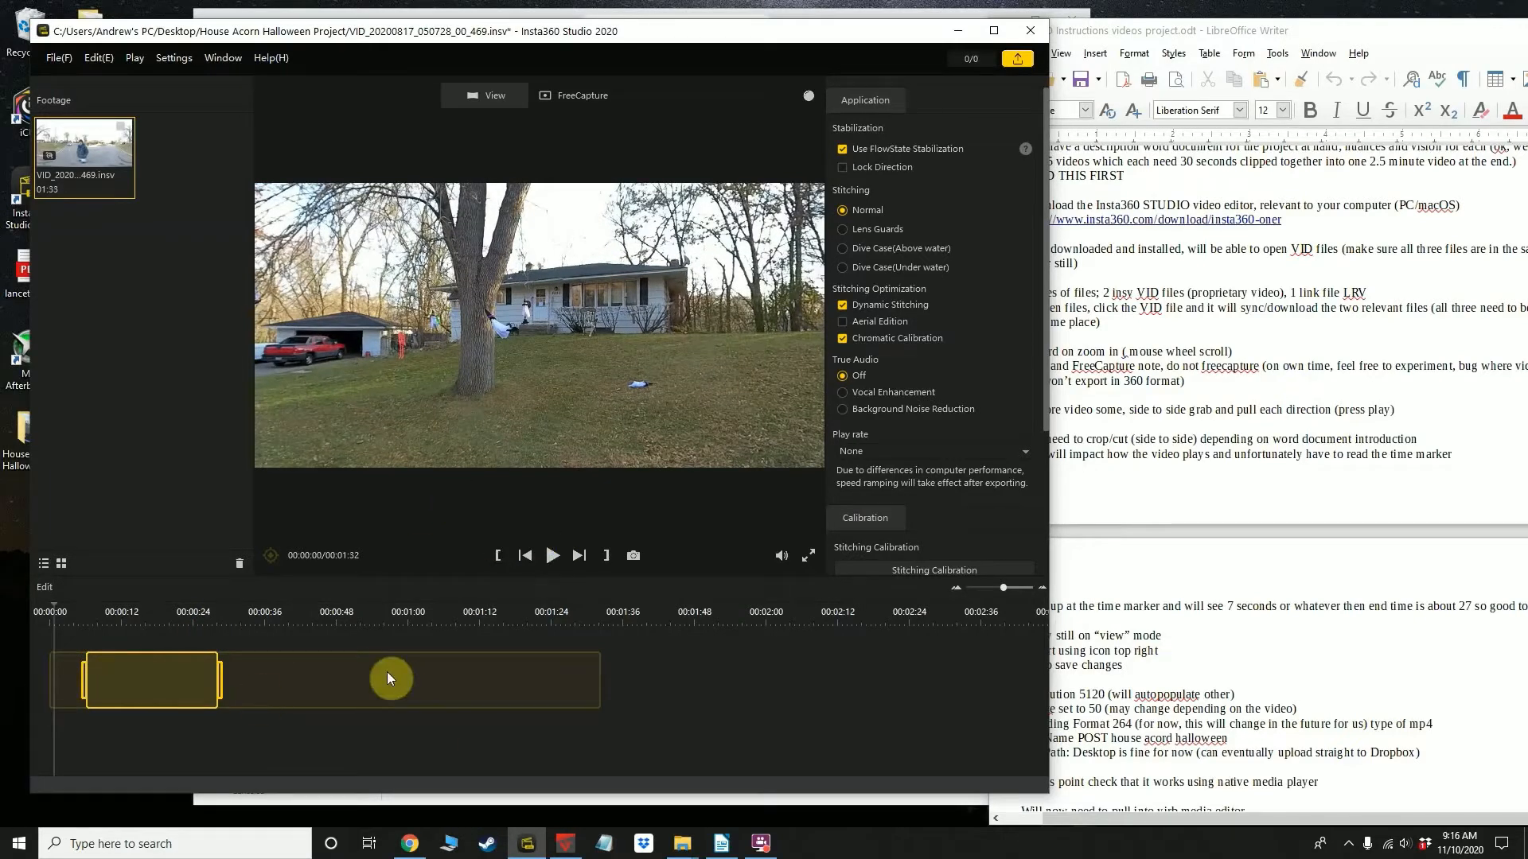
click(551, 556)
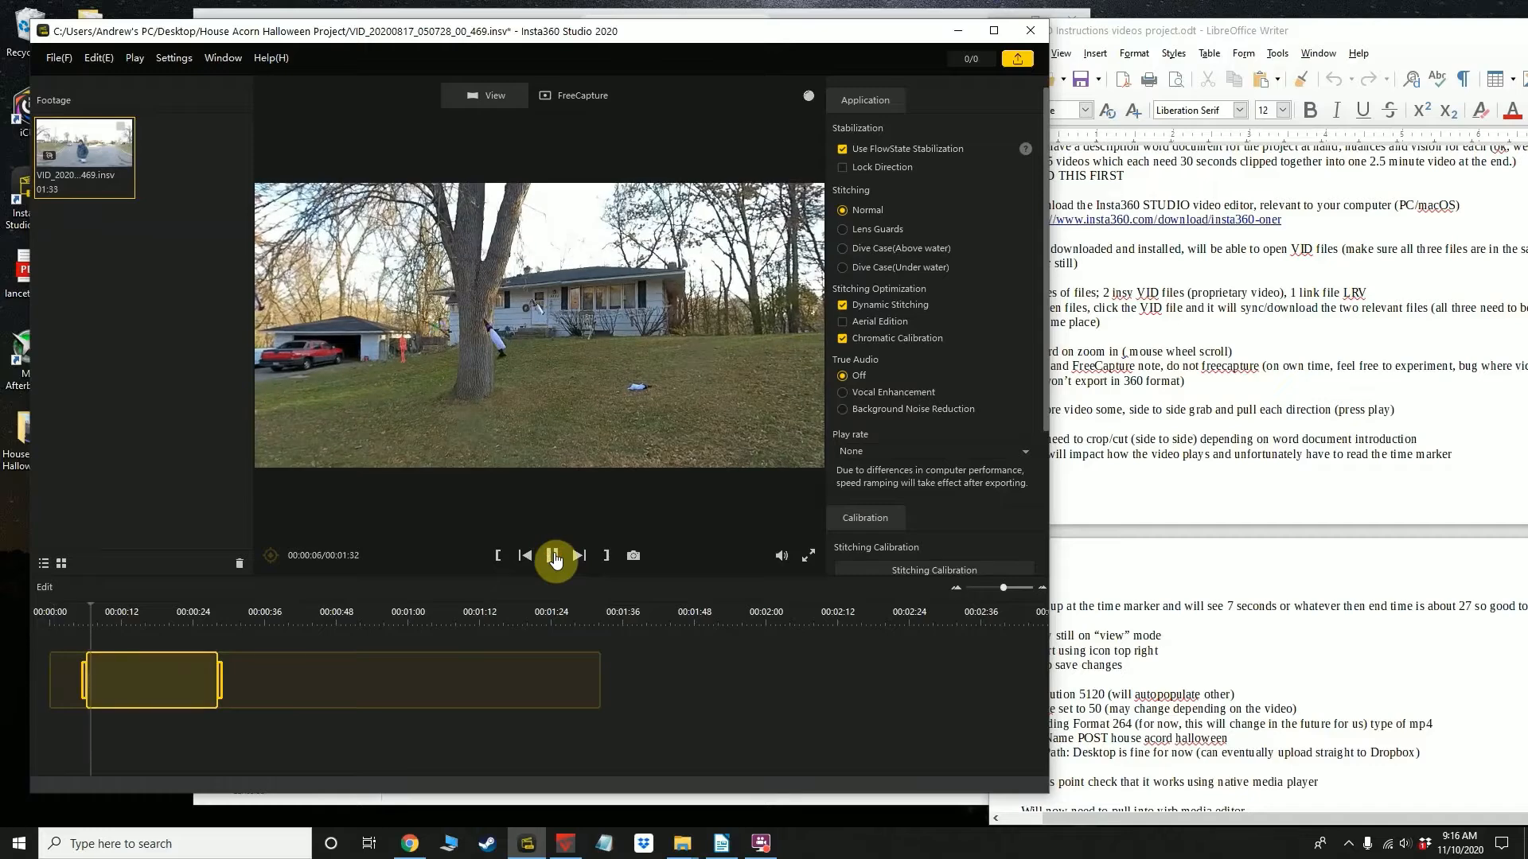
click(552, 556)
Fine-tune the trim start near the 7-second mark and check the frames at both ends of the trimmed range
drag(84, 680, 48, 686)
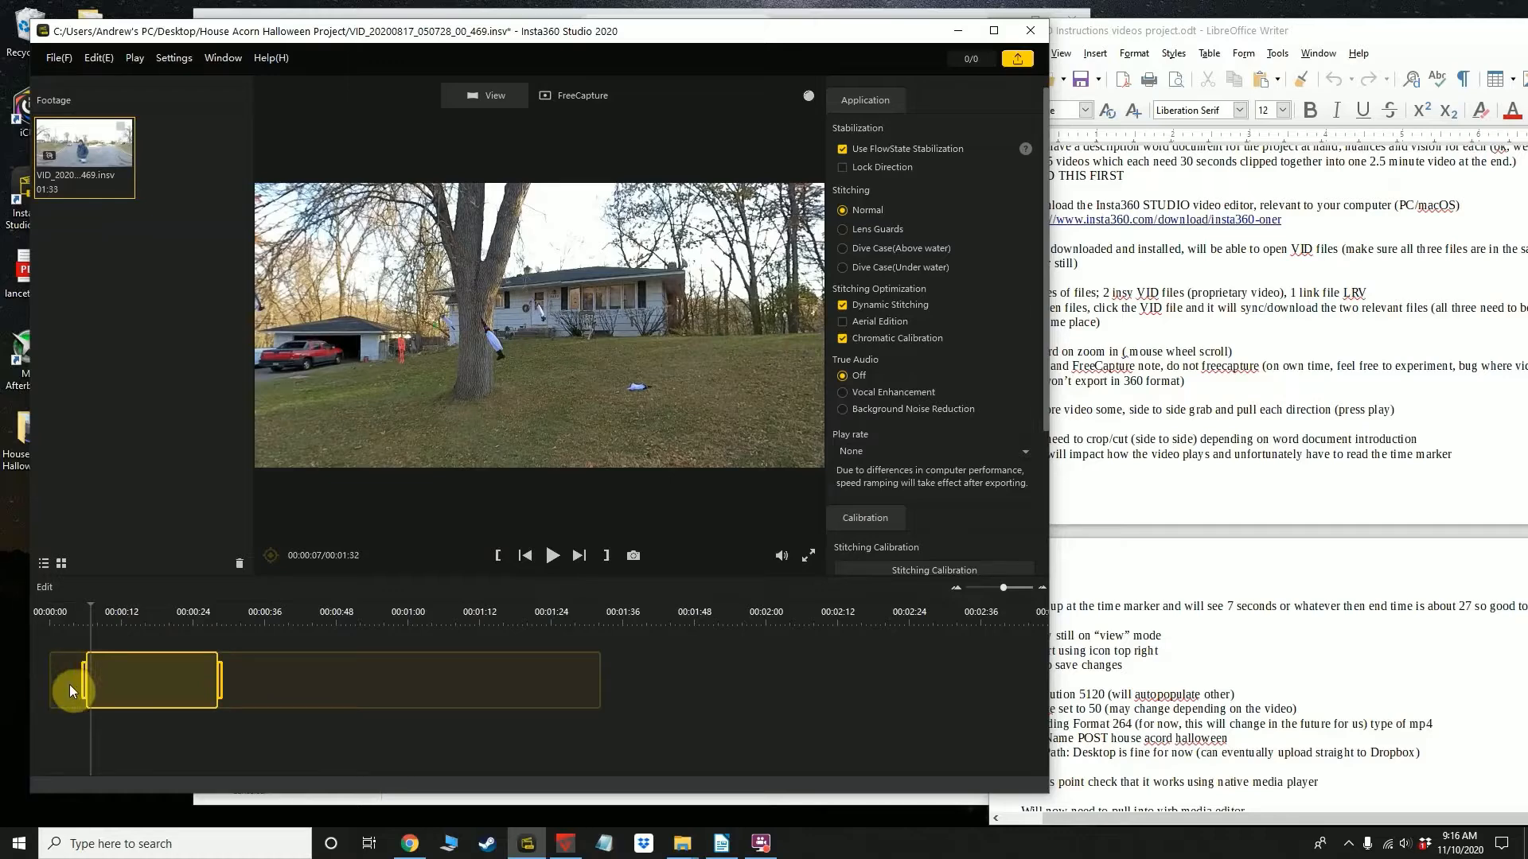
mouse_move(68, 689)
mouse_down()
mouse_move(10, 691)
mouse_move(65, 685)
mouse_up()
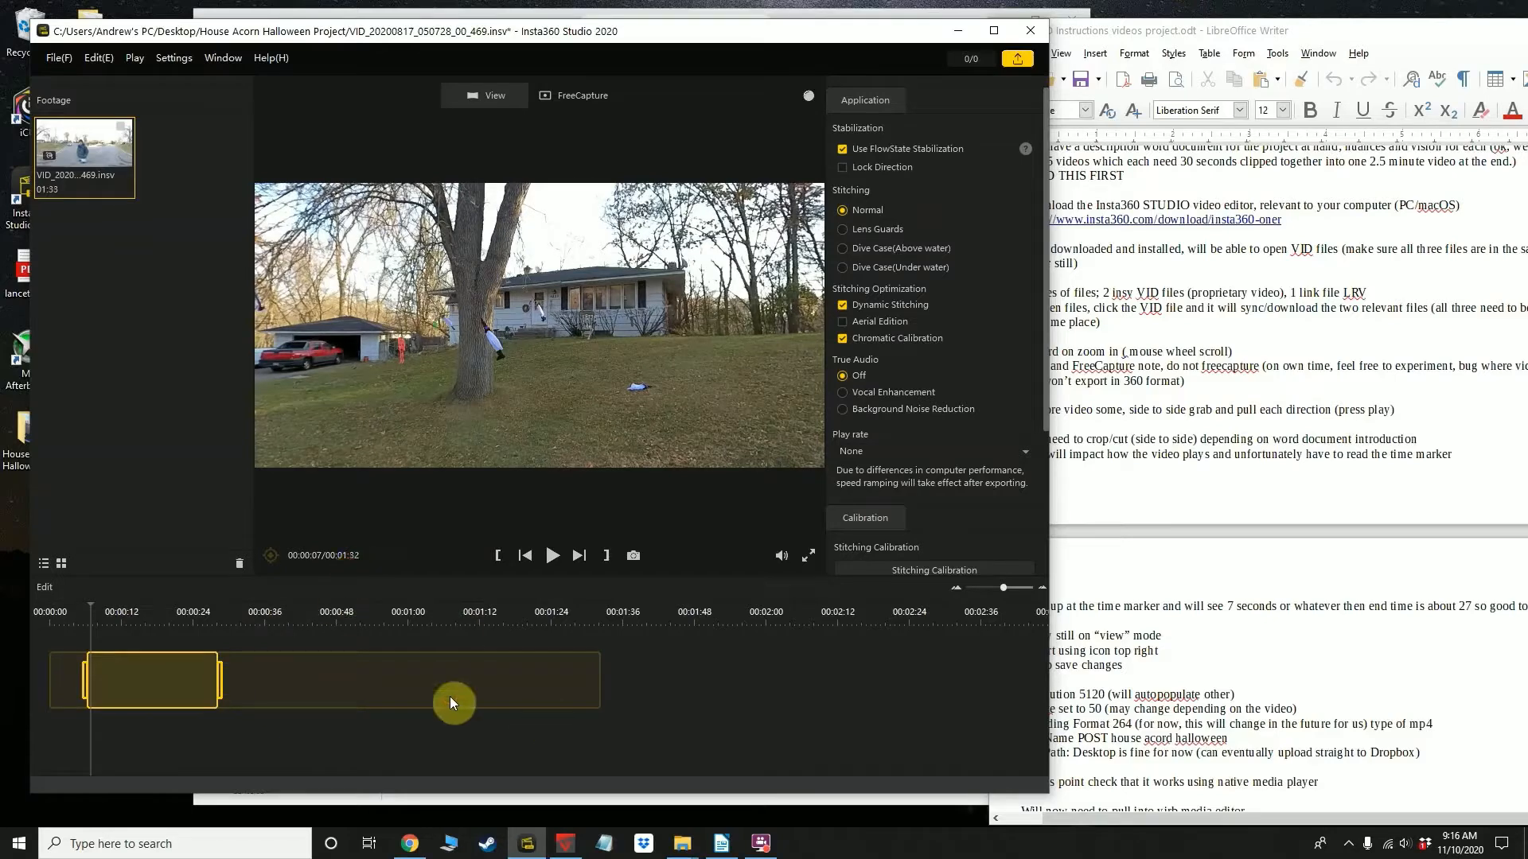
click(220, 677)
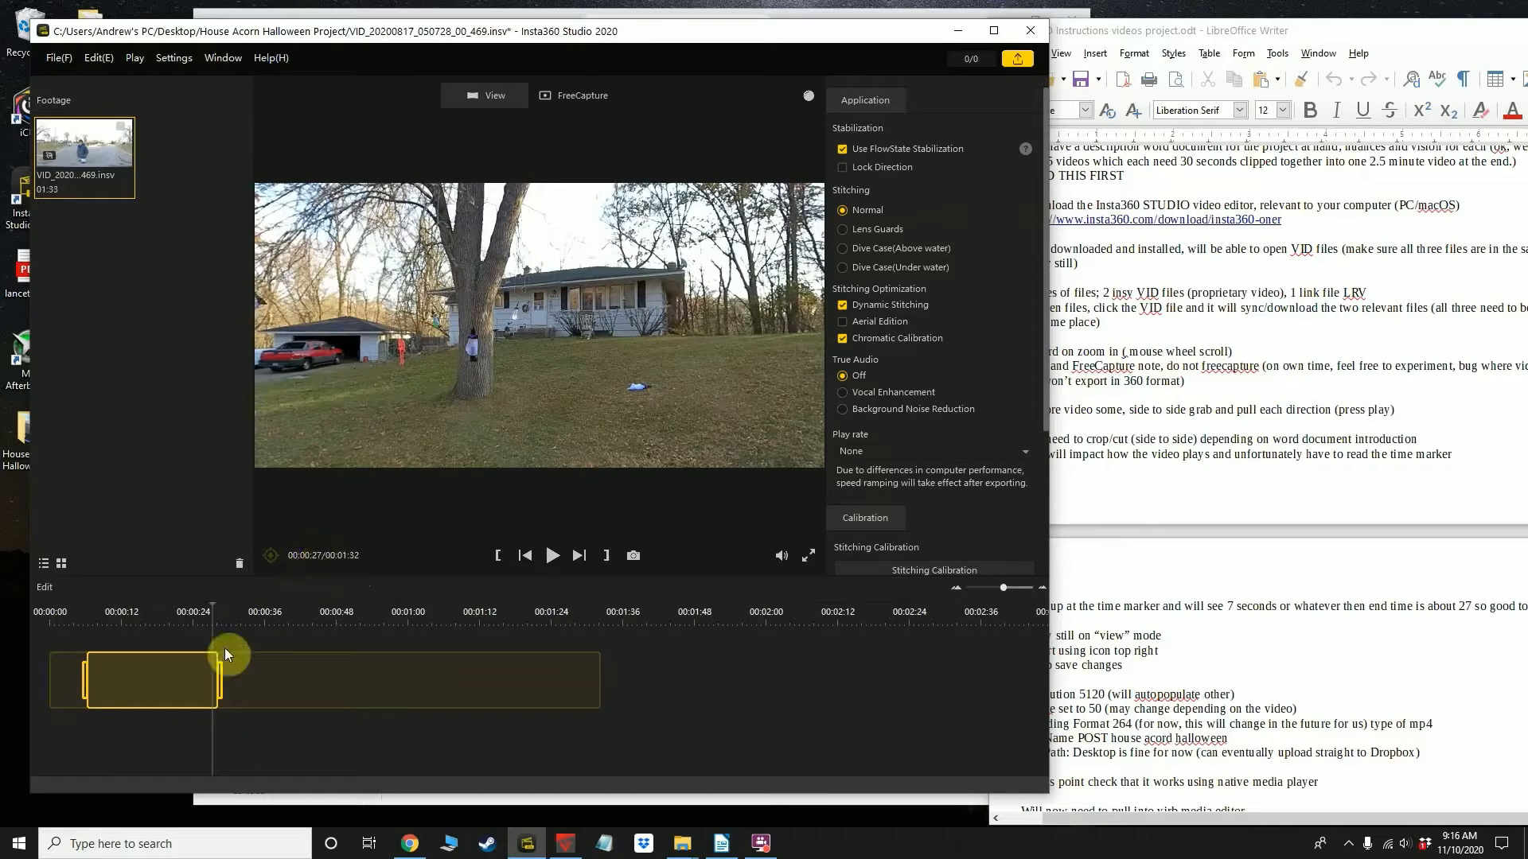
click(88, 685)
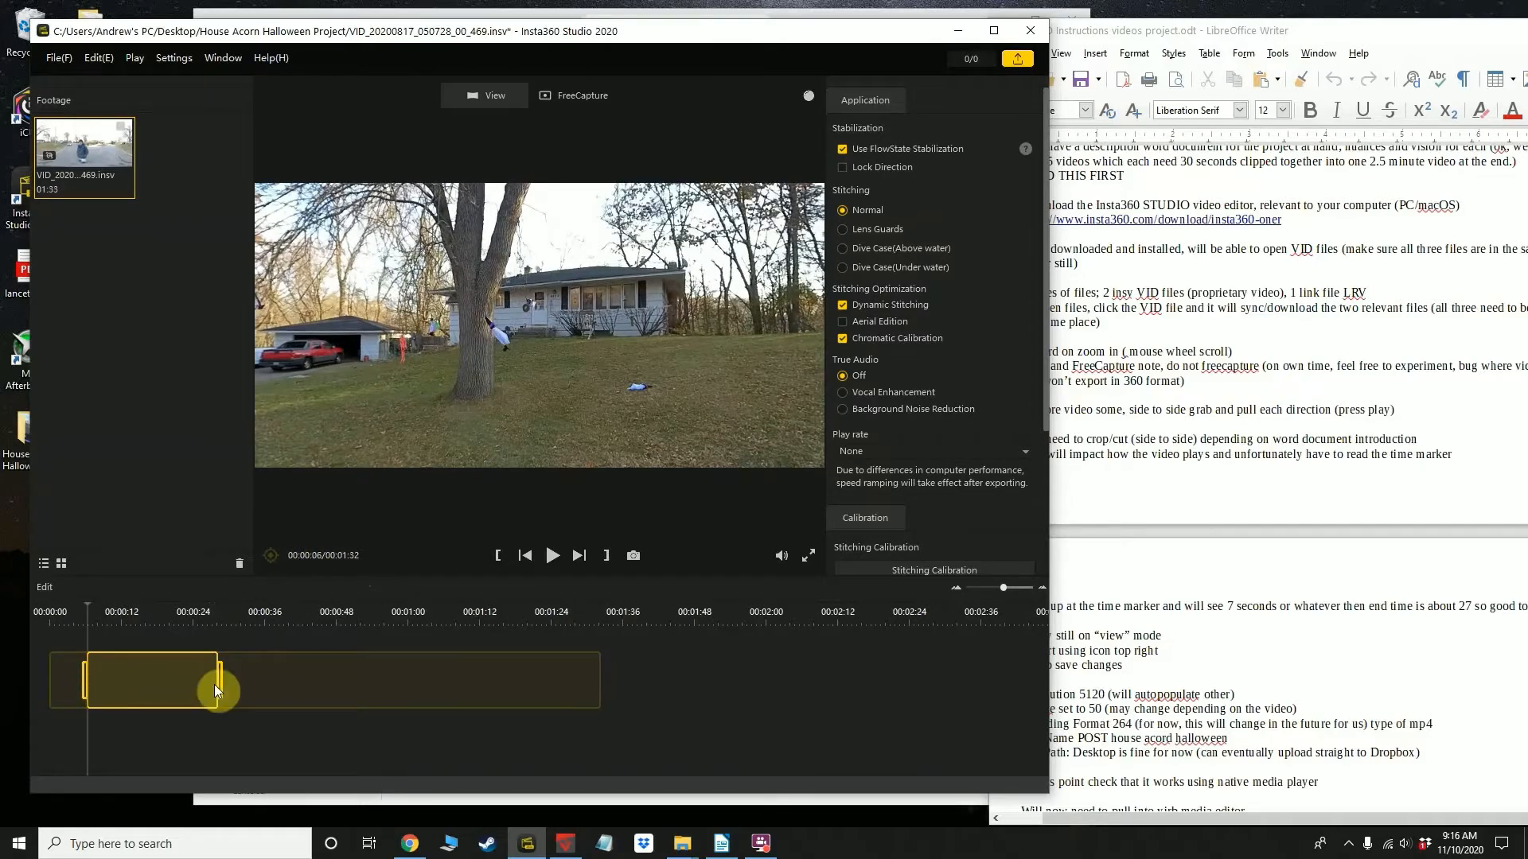
Extend both ends of the trimmed range so it covers the entire clip
click(1129, 663)
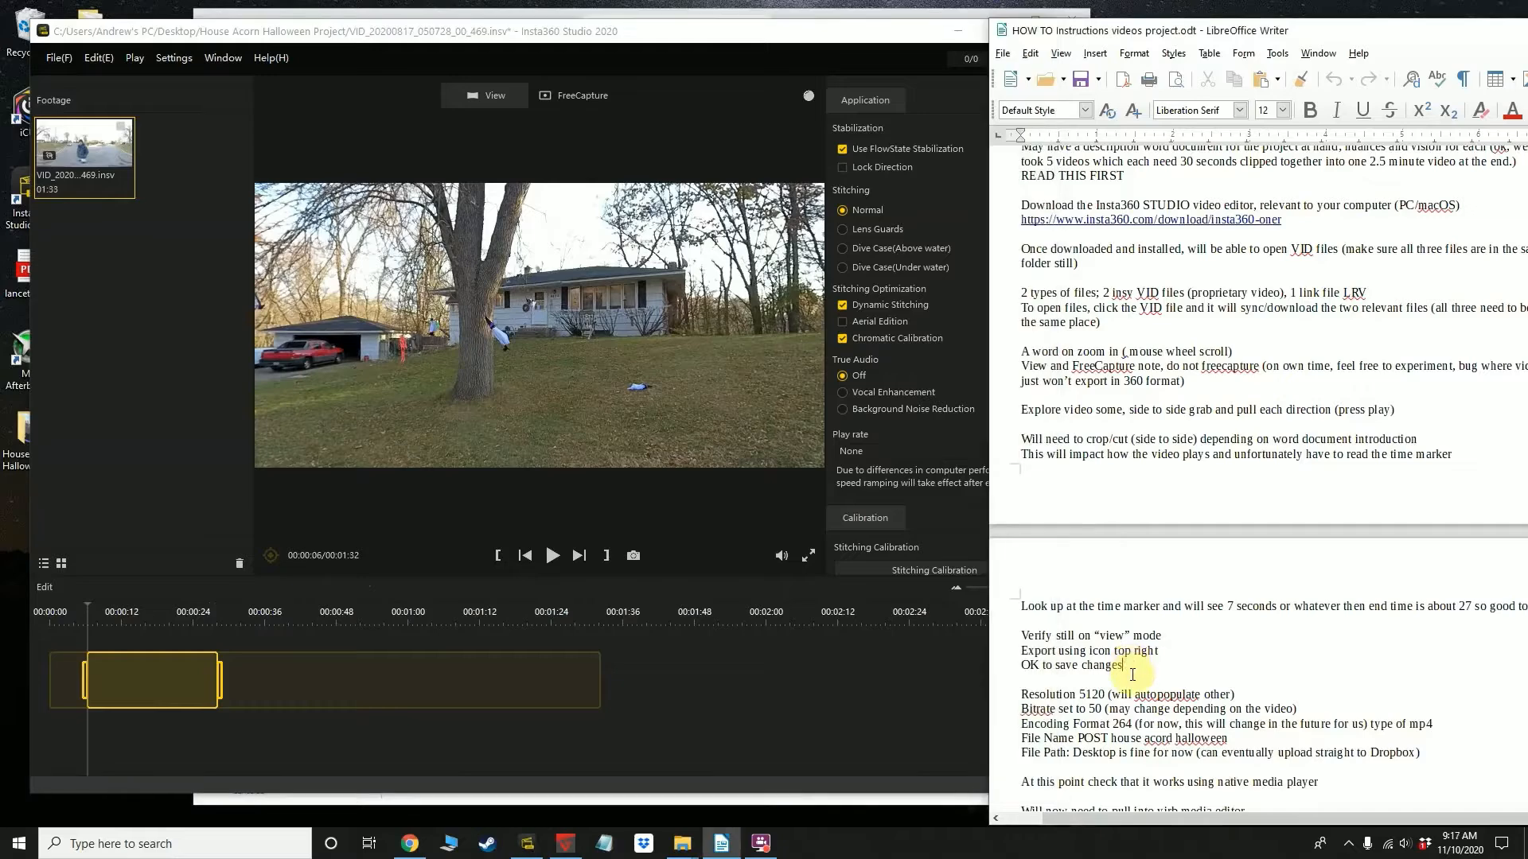
drag(85, 685, 44, 686)
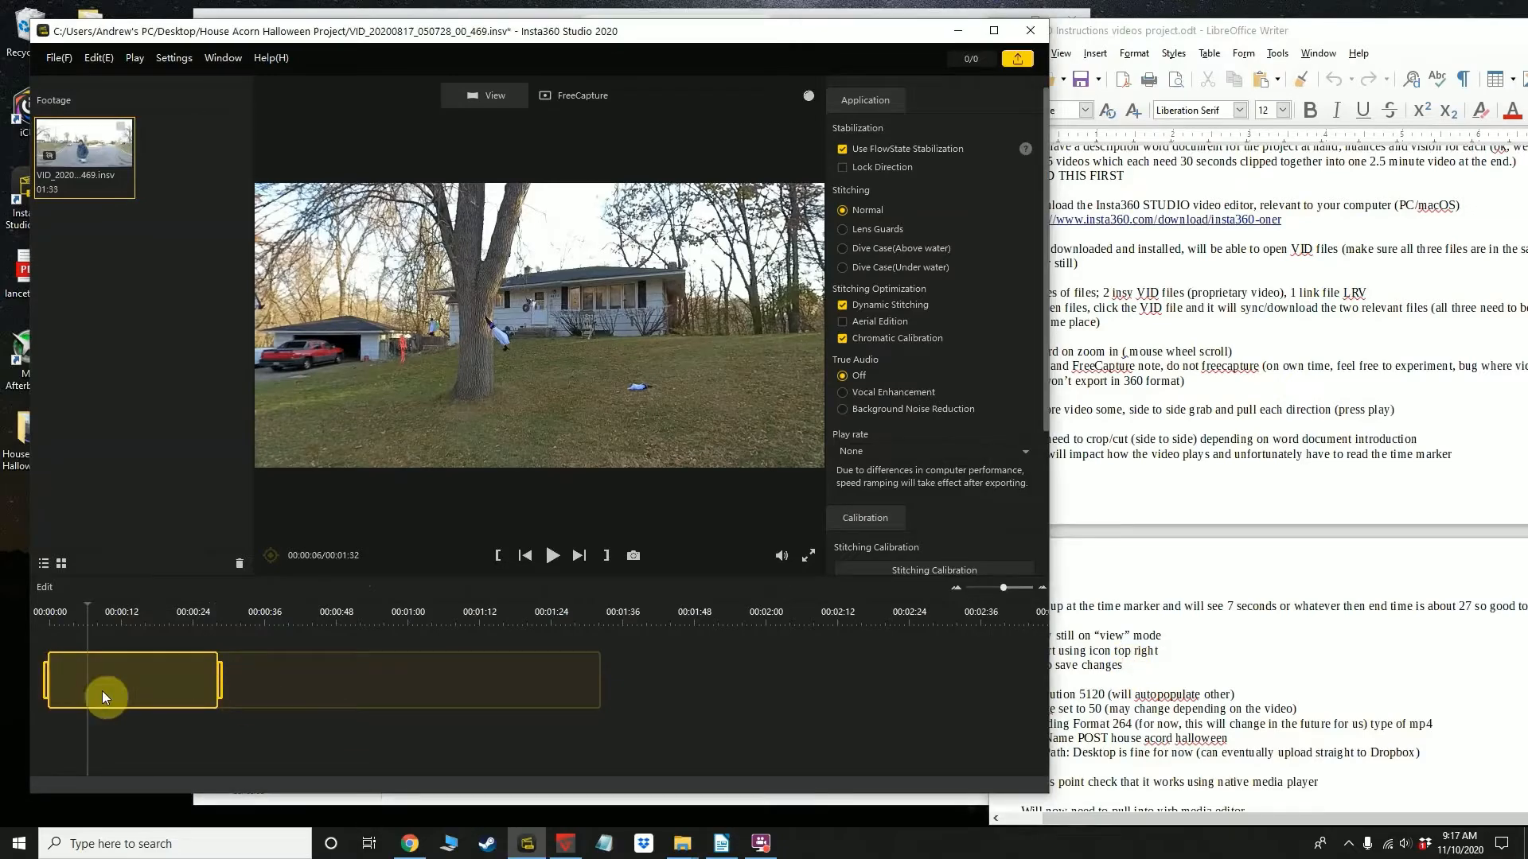
drag(220, 693, 702, 698)
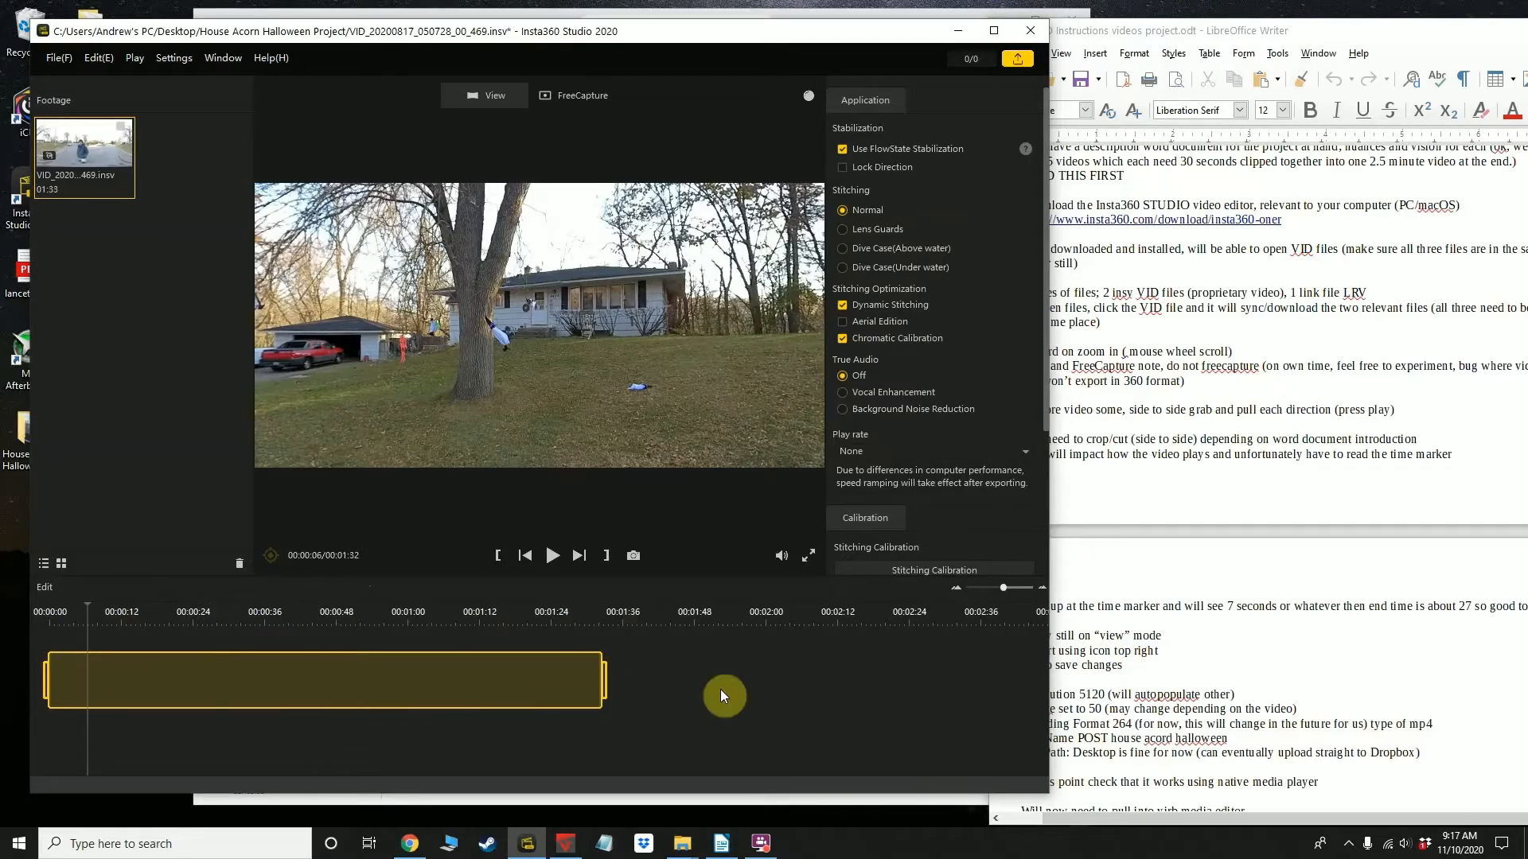
Return to the export notes in the instruction document and narrow its window further to uncover Insta360 Studio's export control
click(1146, 619)
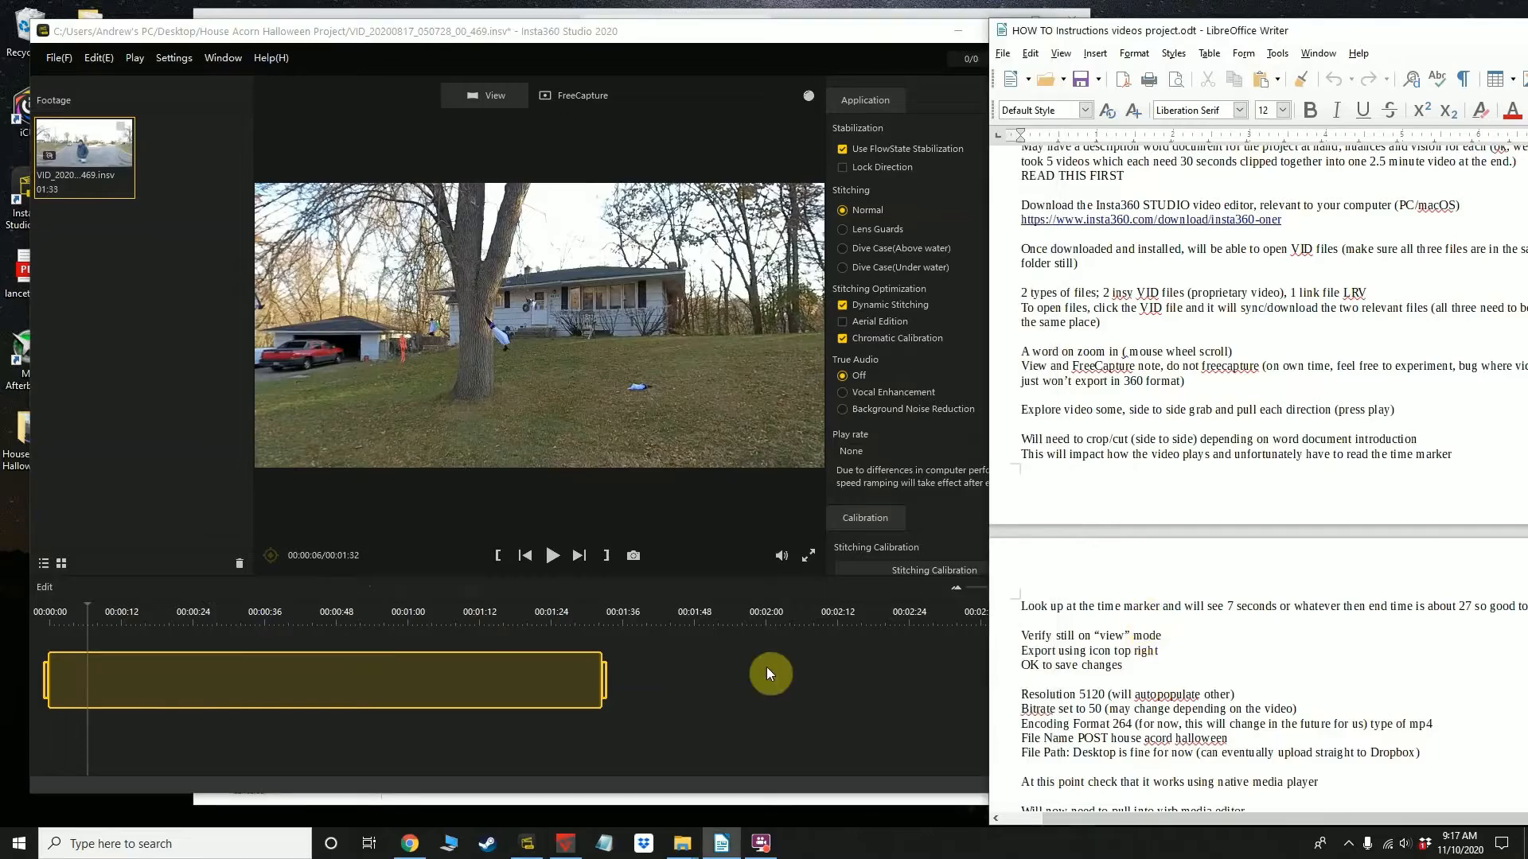
click(651, 685)
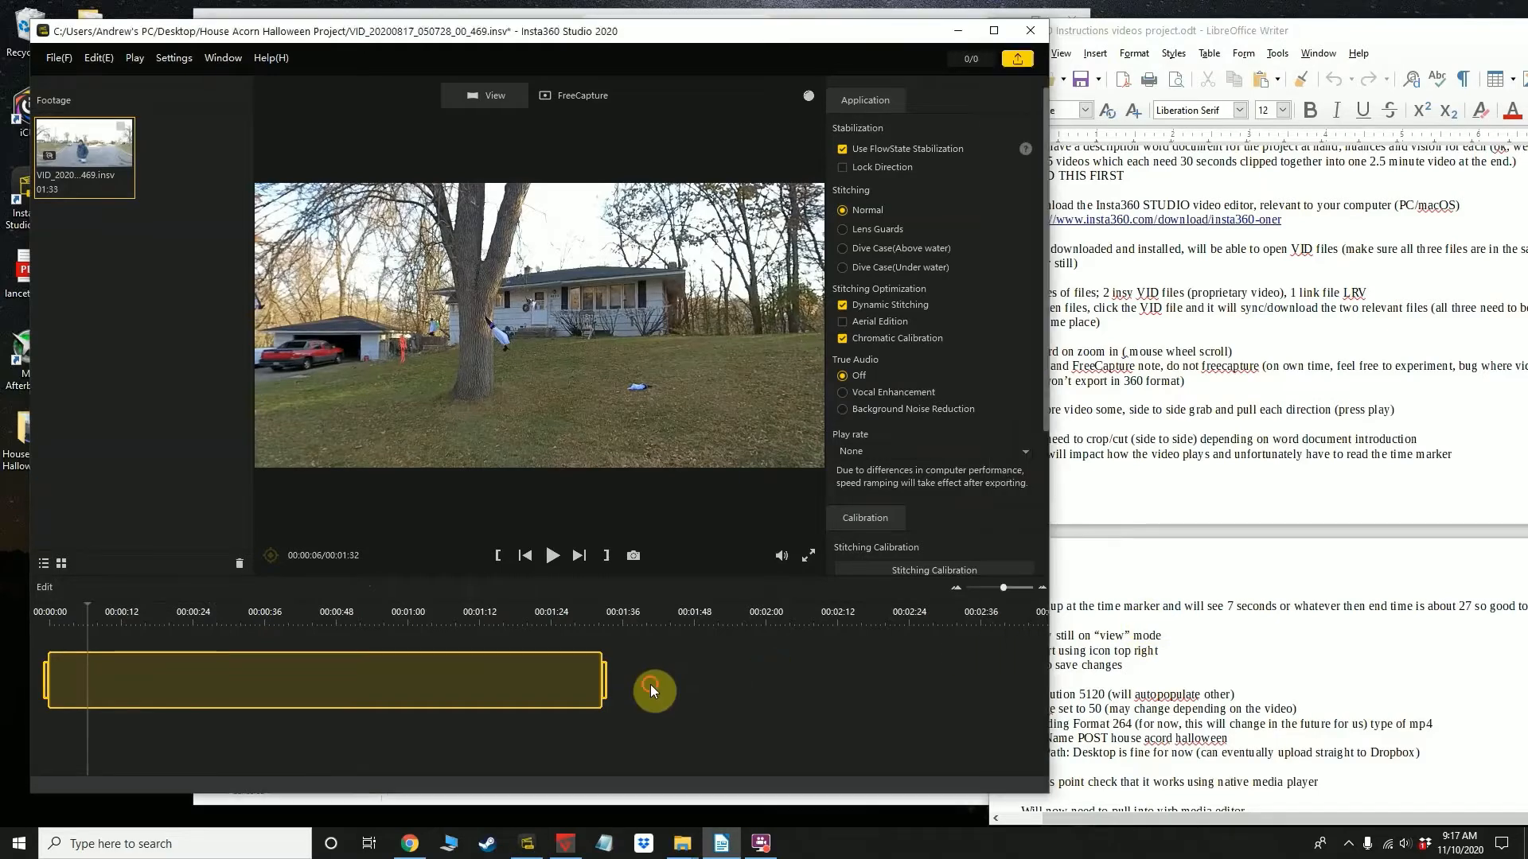
click(1128, 678)
drag(989, 693, 1032, 688)
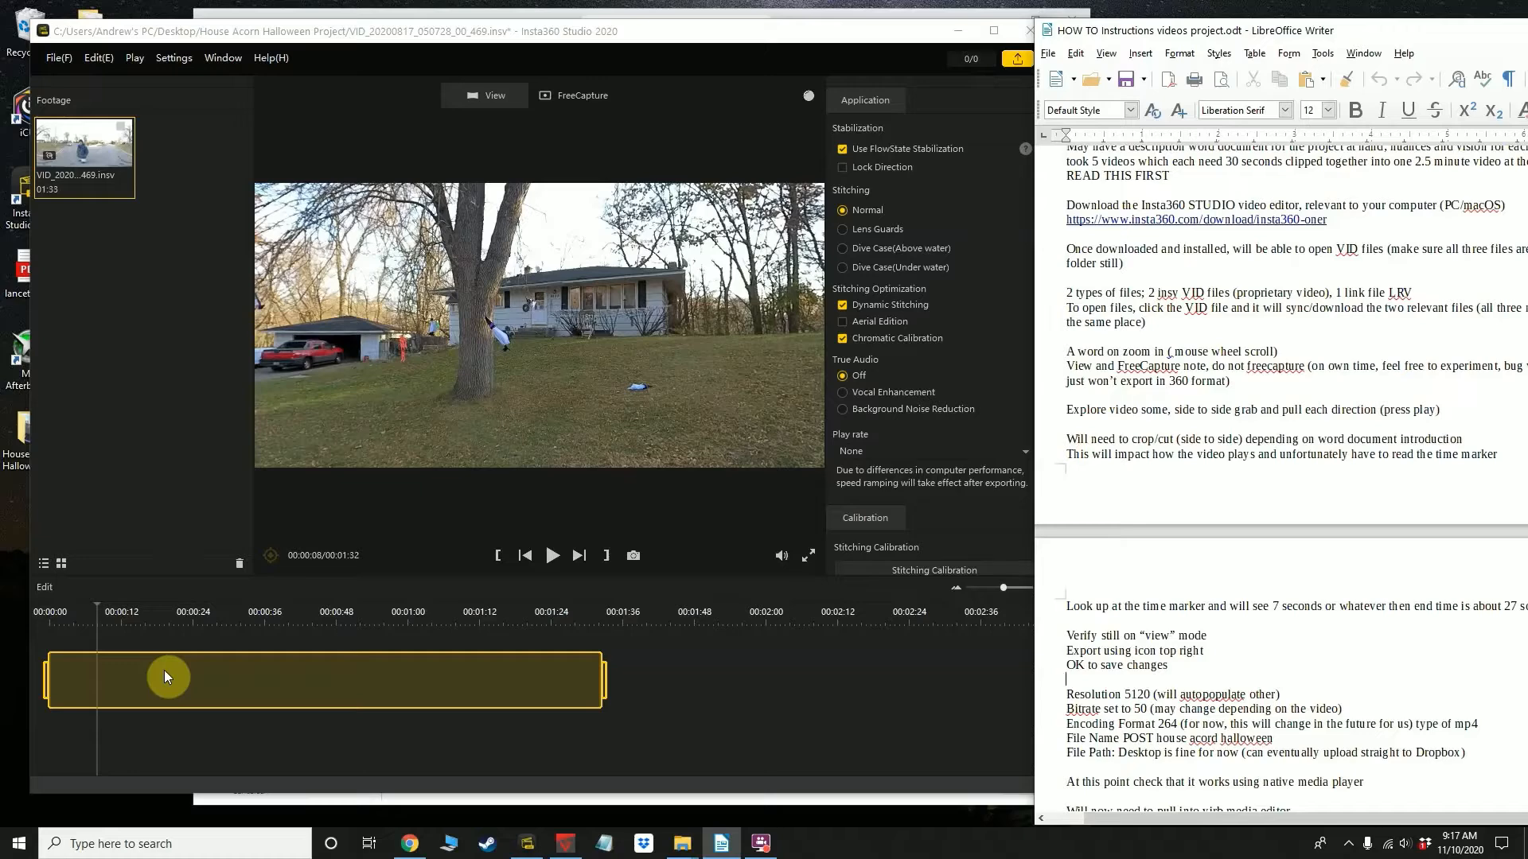
Move the Insta360 Studio window aside, switch to the Dropbox project folder in the browser and clear its file selection
drag(561, 32, 1011, 31)
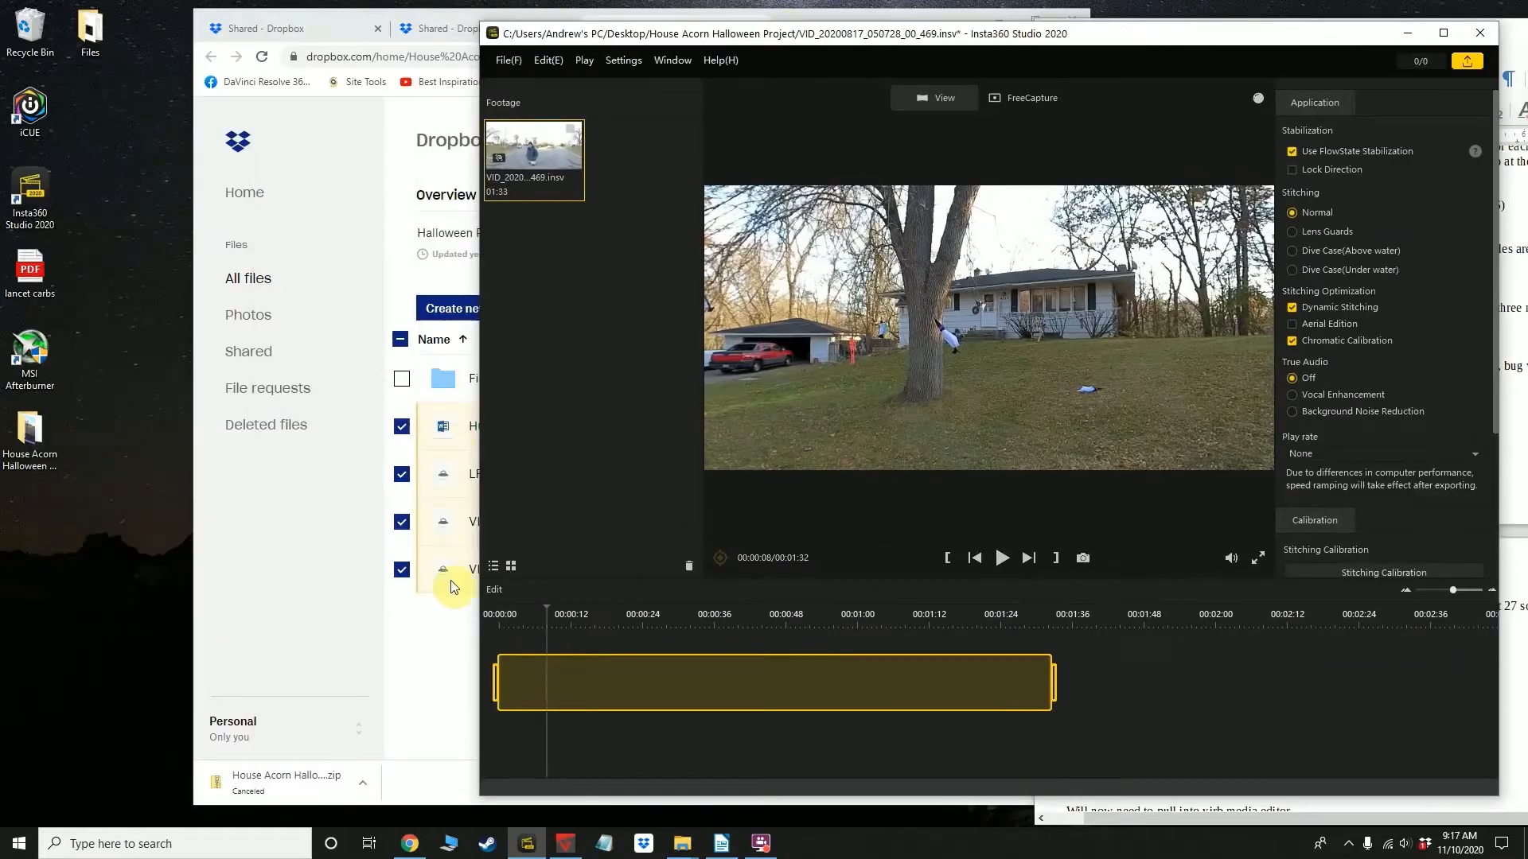
click(446, 642)
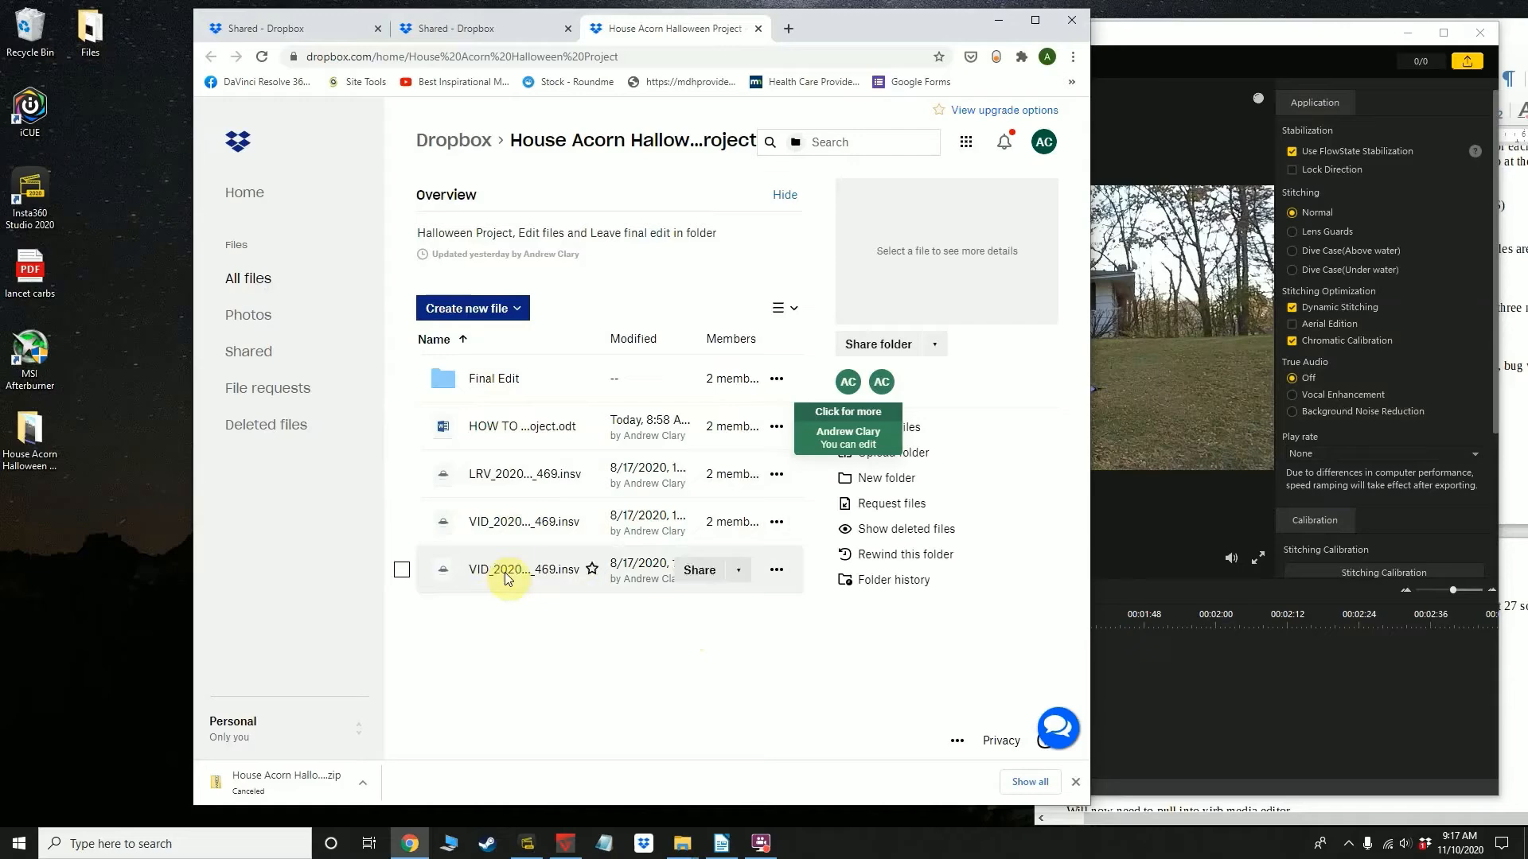
Reposition the Insta360 Studio window so its export control is within reach next to the instruction document's export notes
click(1203, 683)
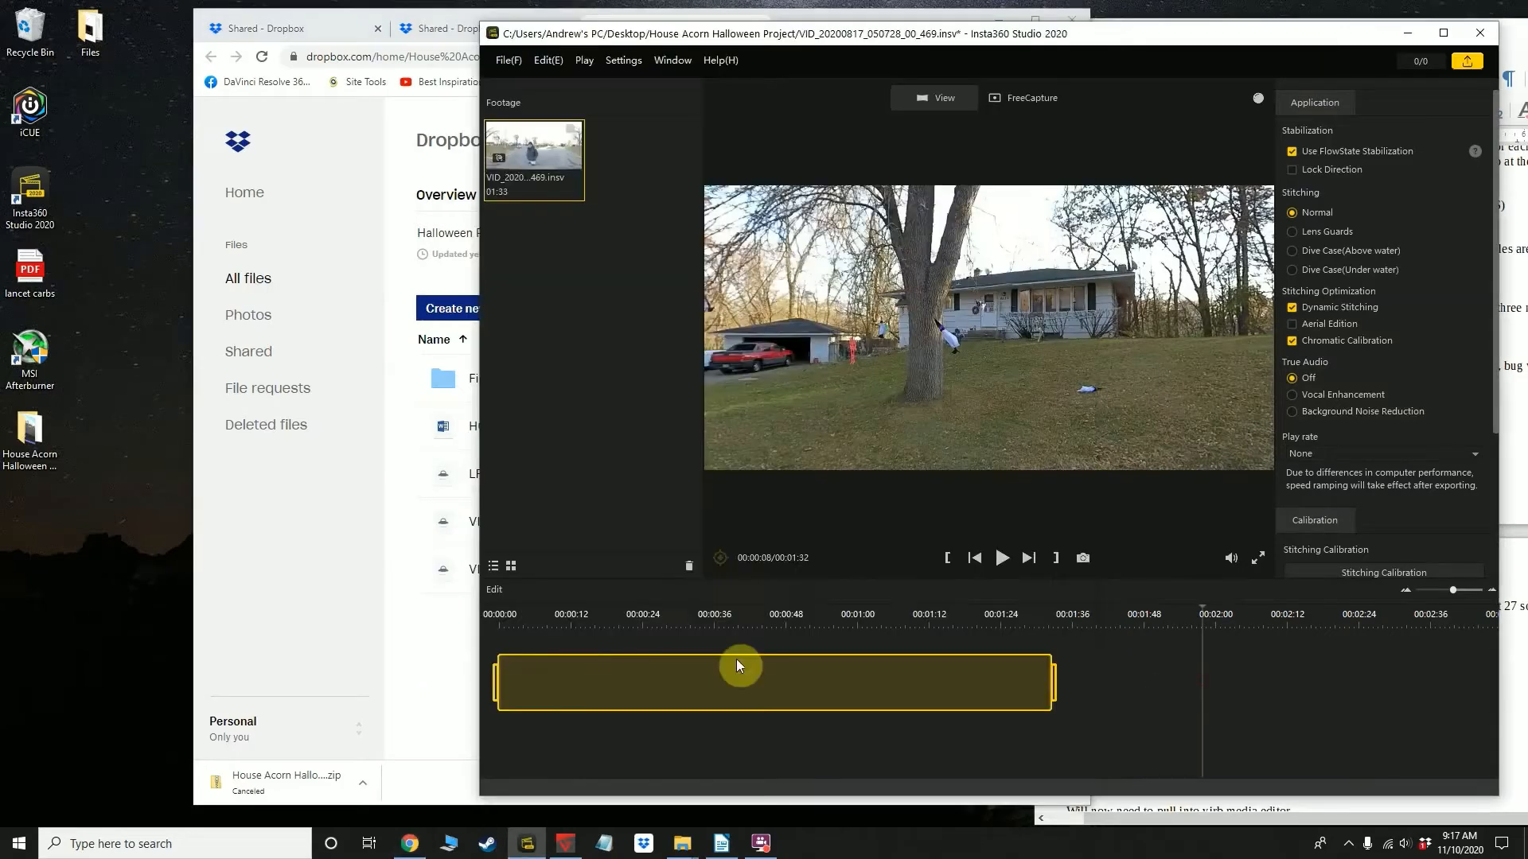
click(466, 640)
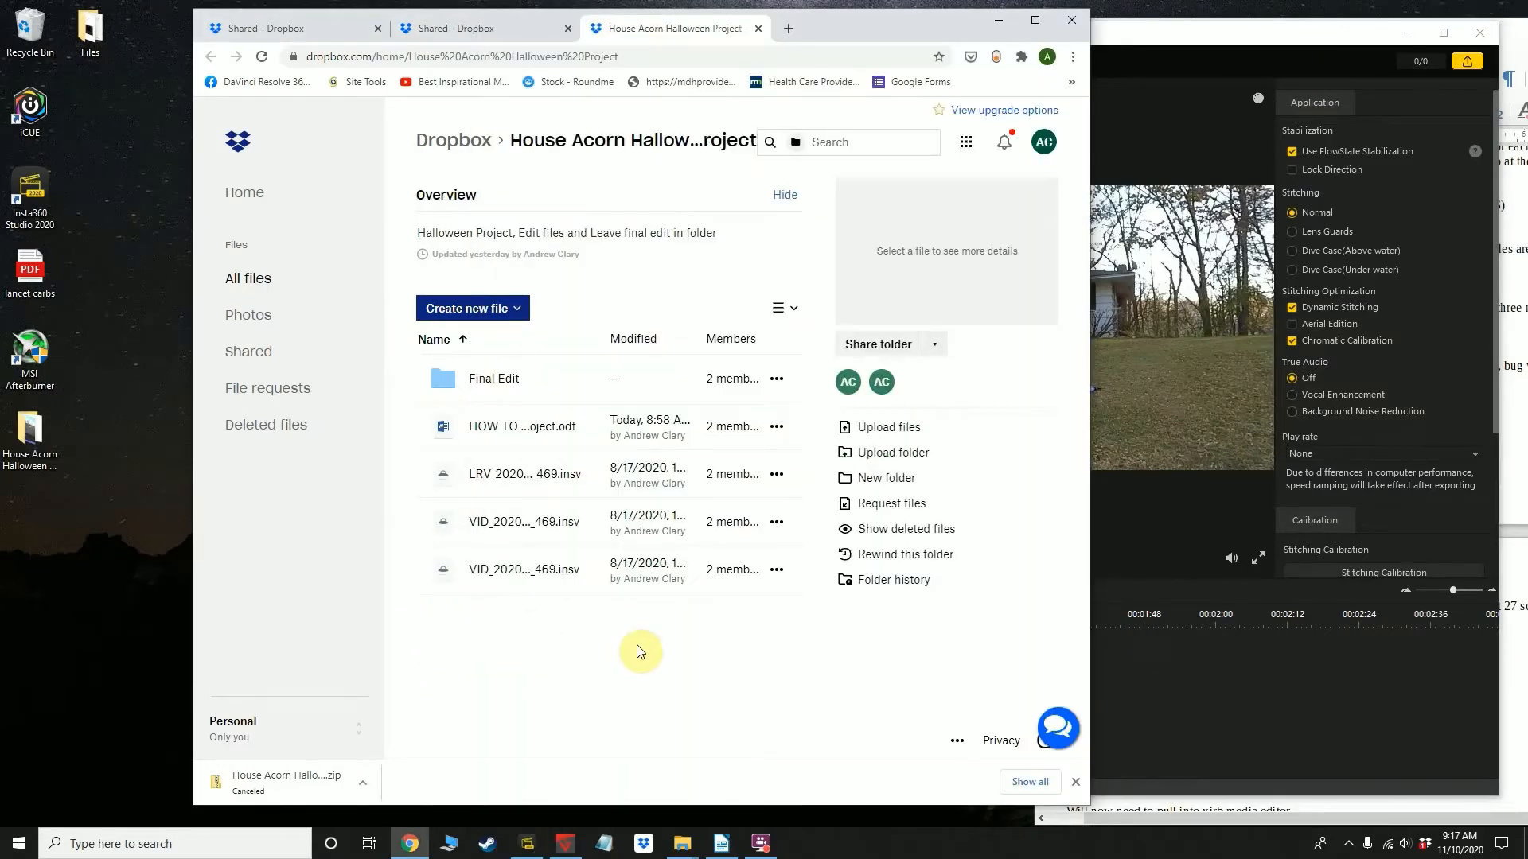
click(1207, 669)
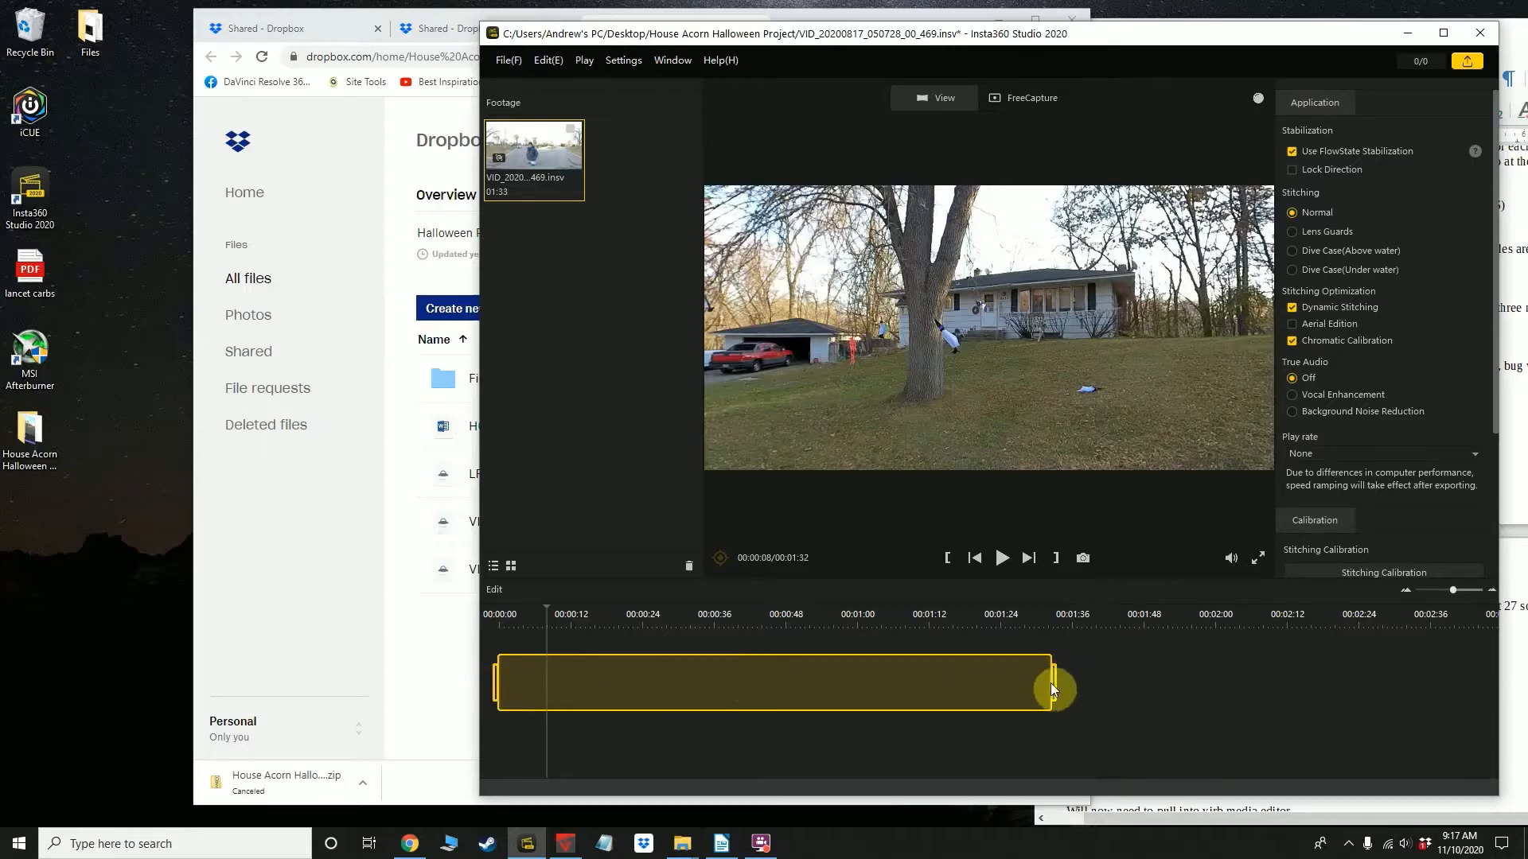
drag(1243, 34, 825, 38)
click(1243, 634)
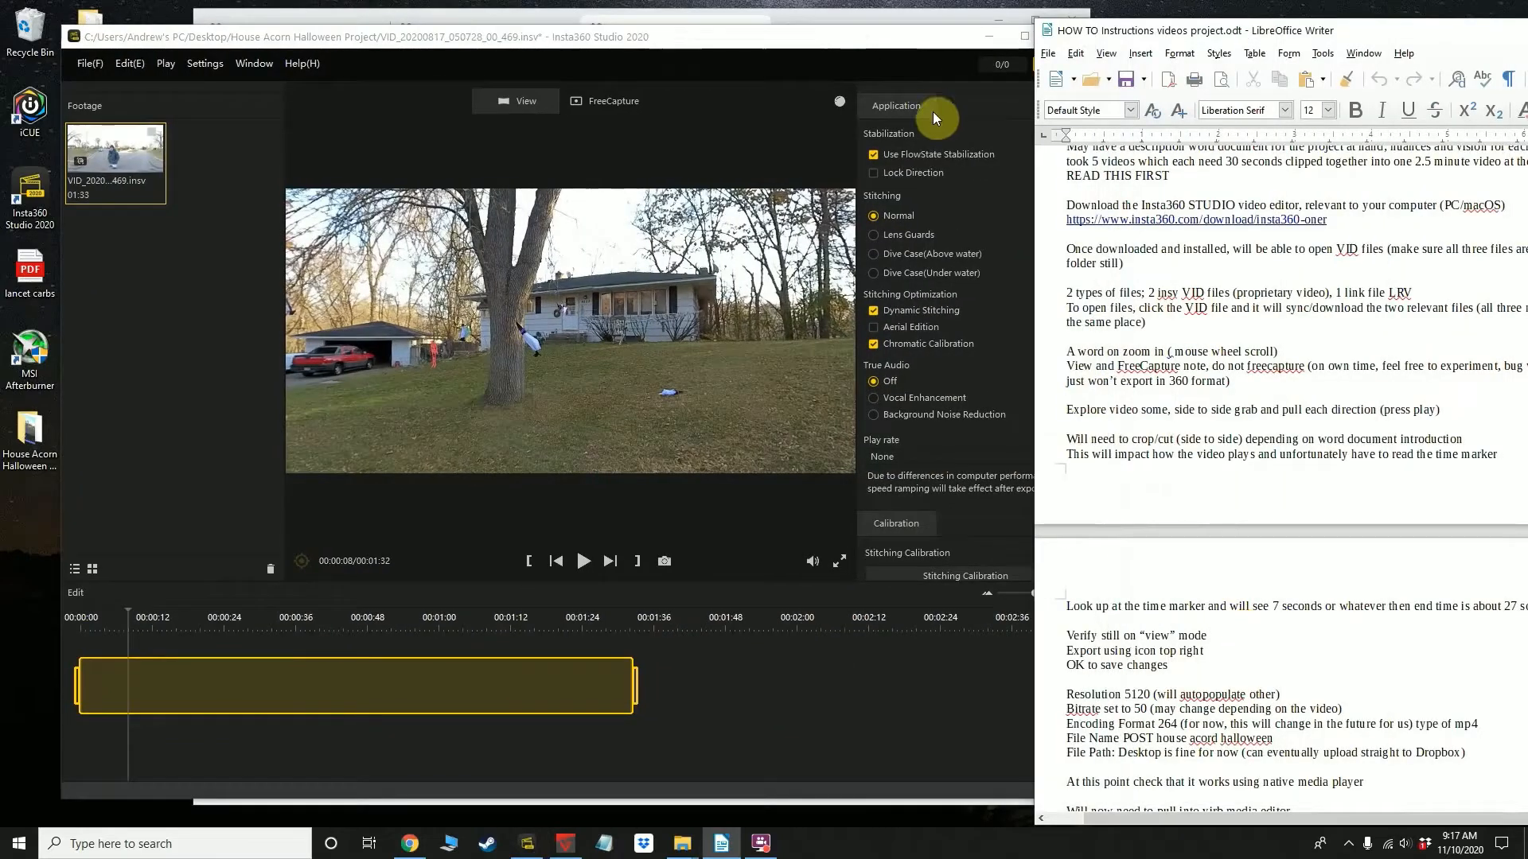
click(950, 42)
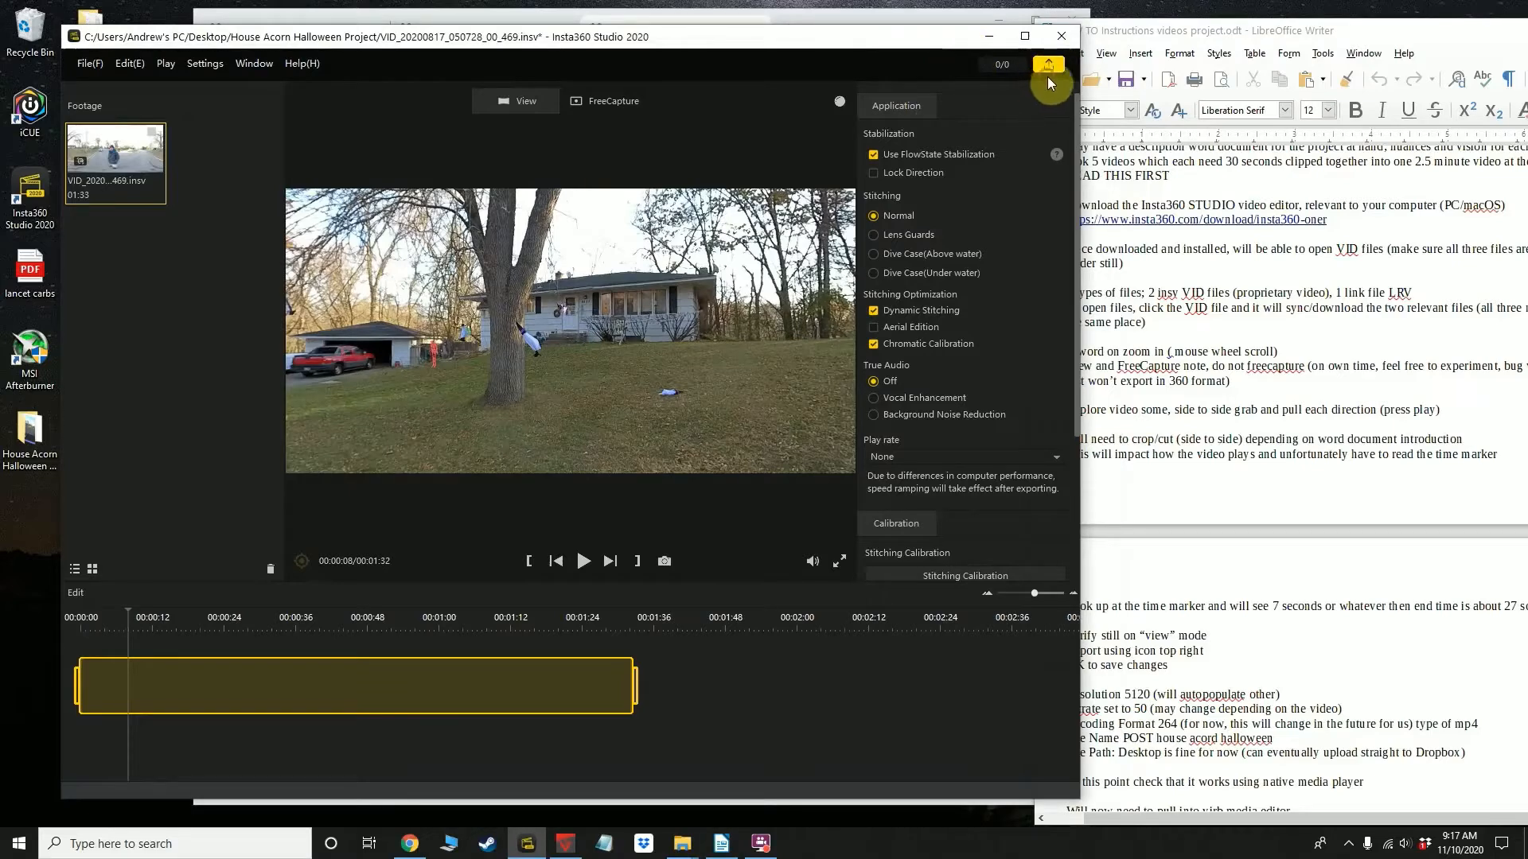
Start exporting the video, saving the pending changes, and set the export resolution to 5120 x 2560
click(1050, 70)
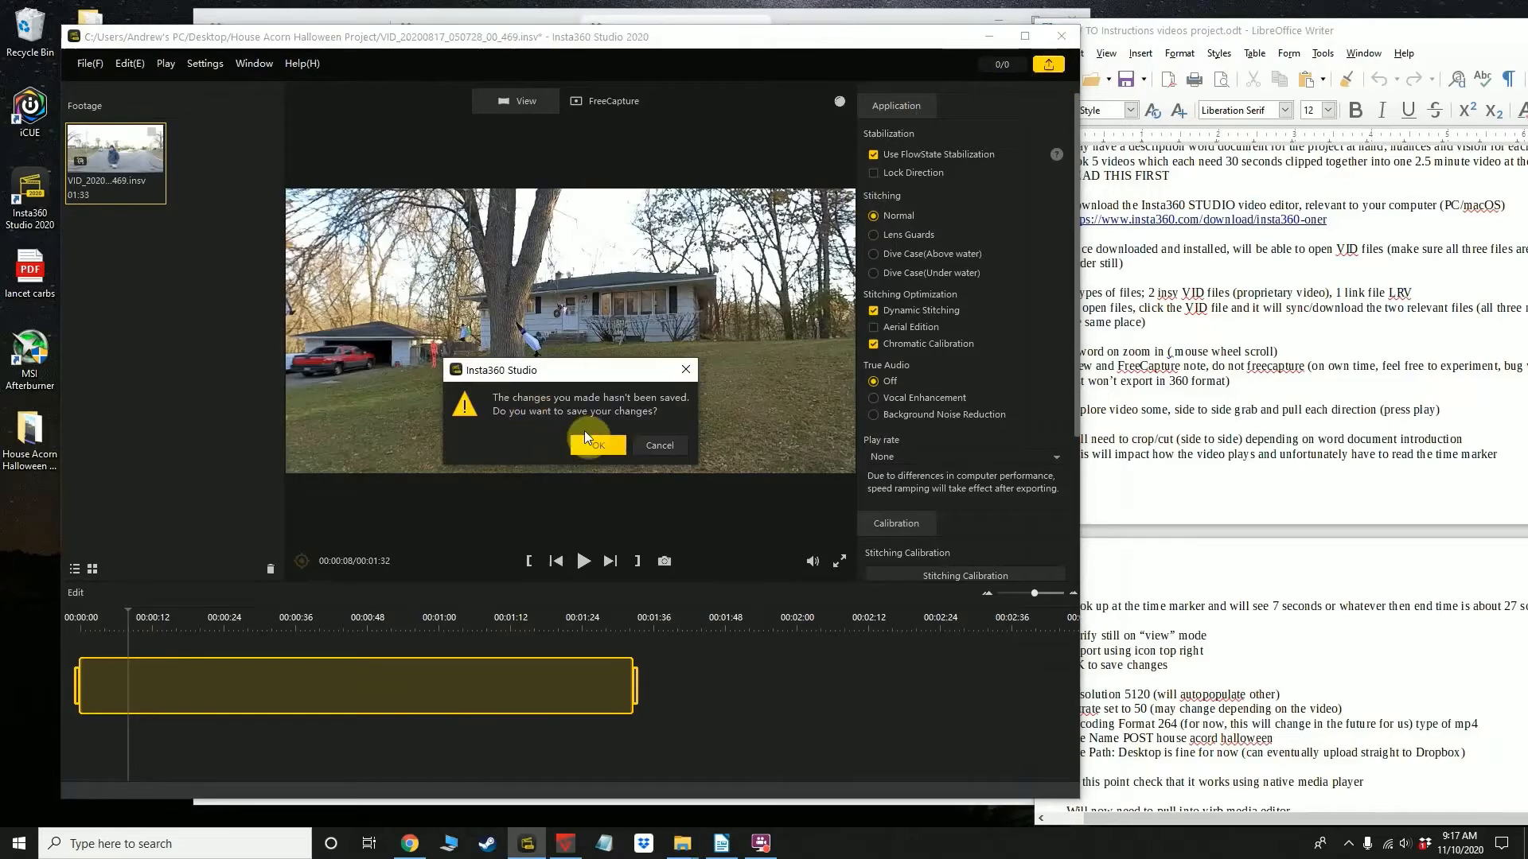
click(597, 448)
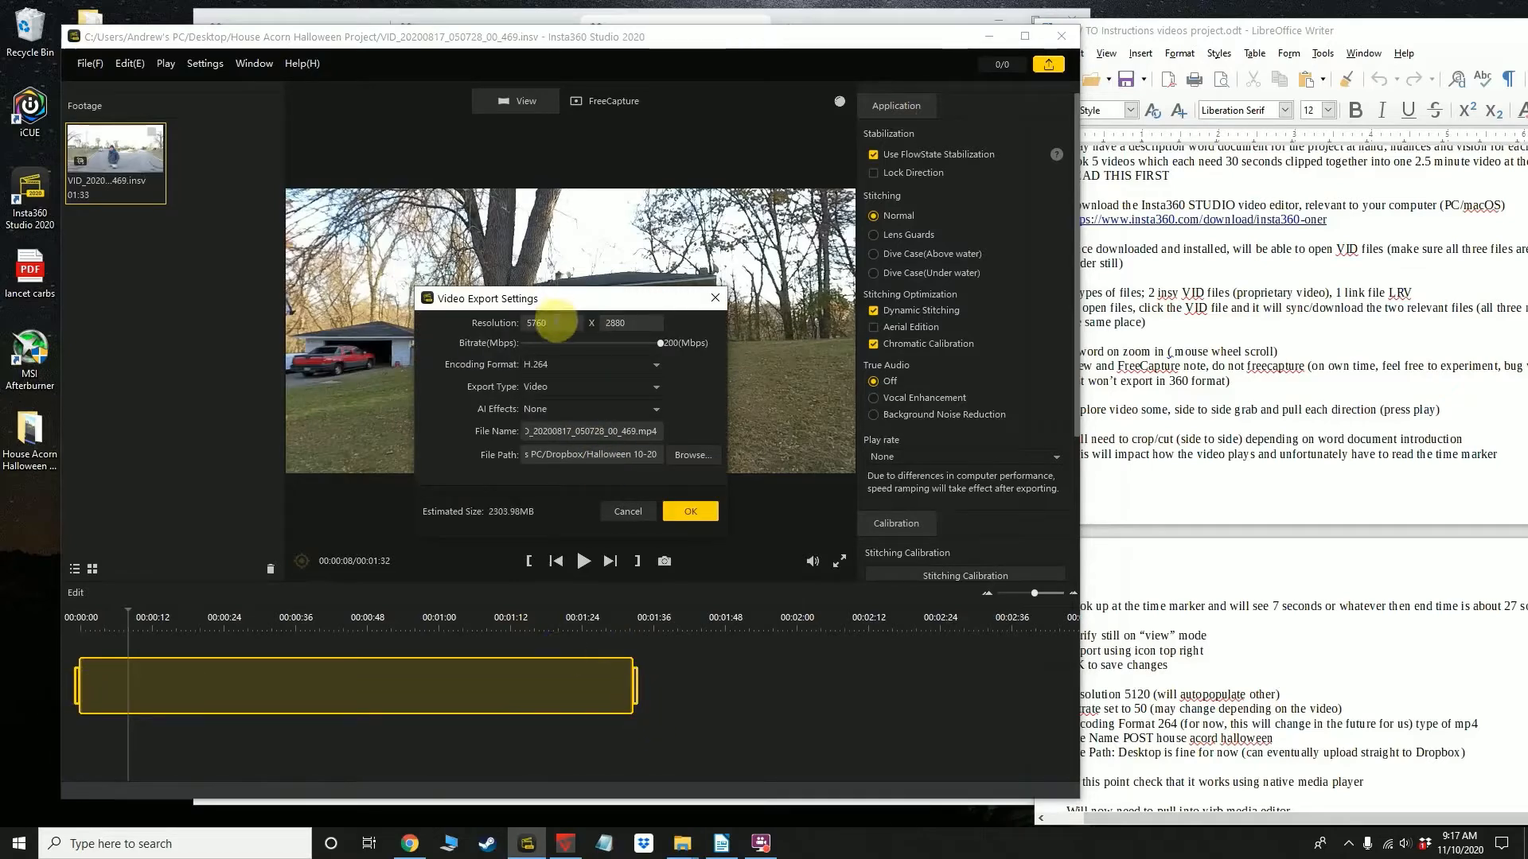
double_click(559, 323)
text(5120)
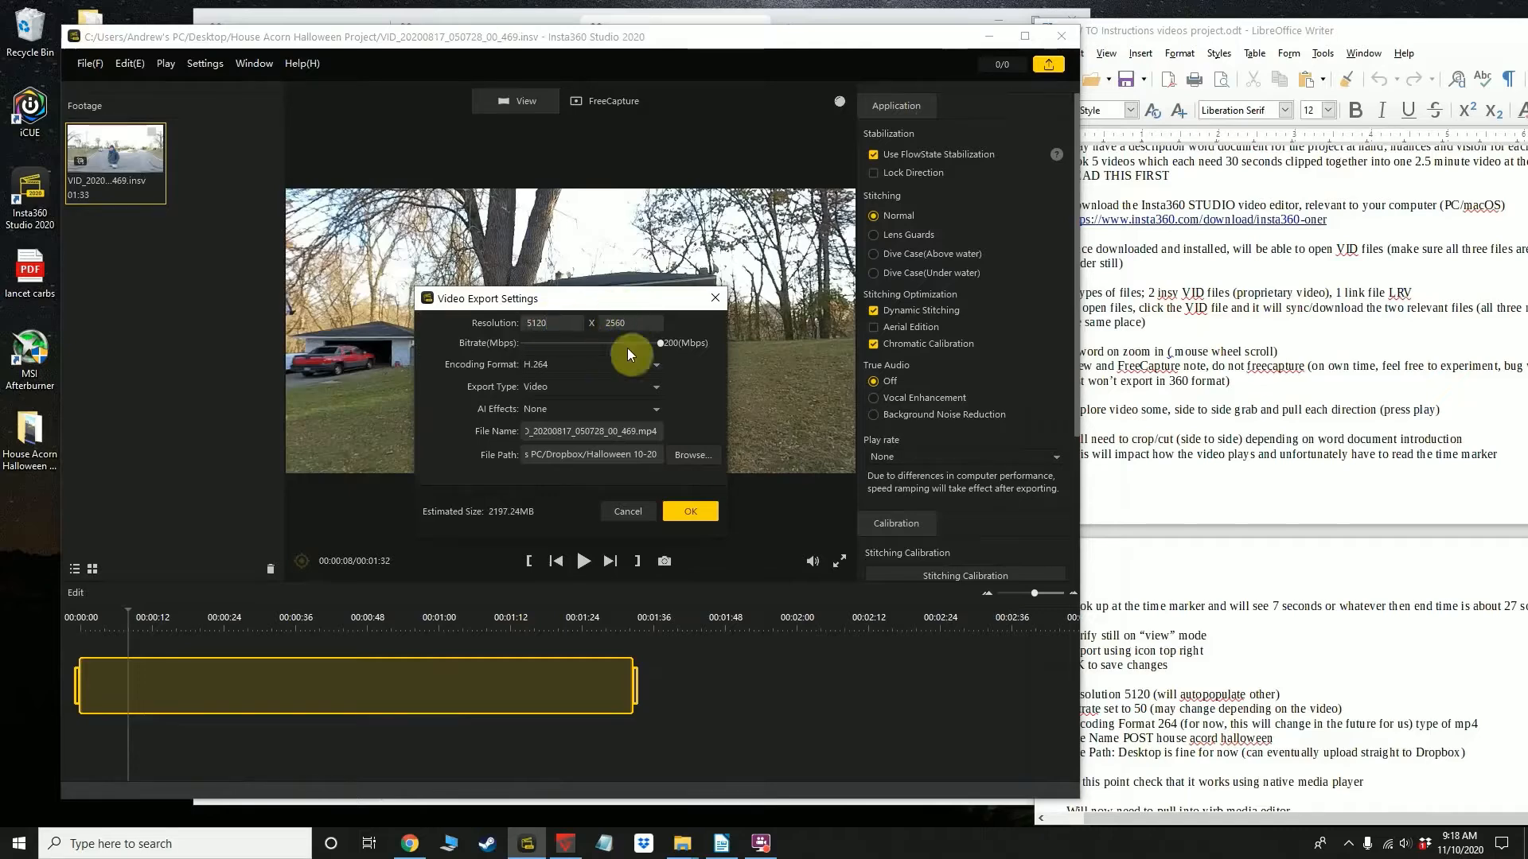
Set the export bitrate to 50 Mbps
drag(658, 343, 559, 345)
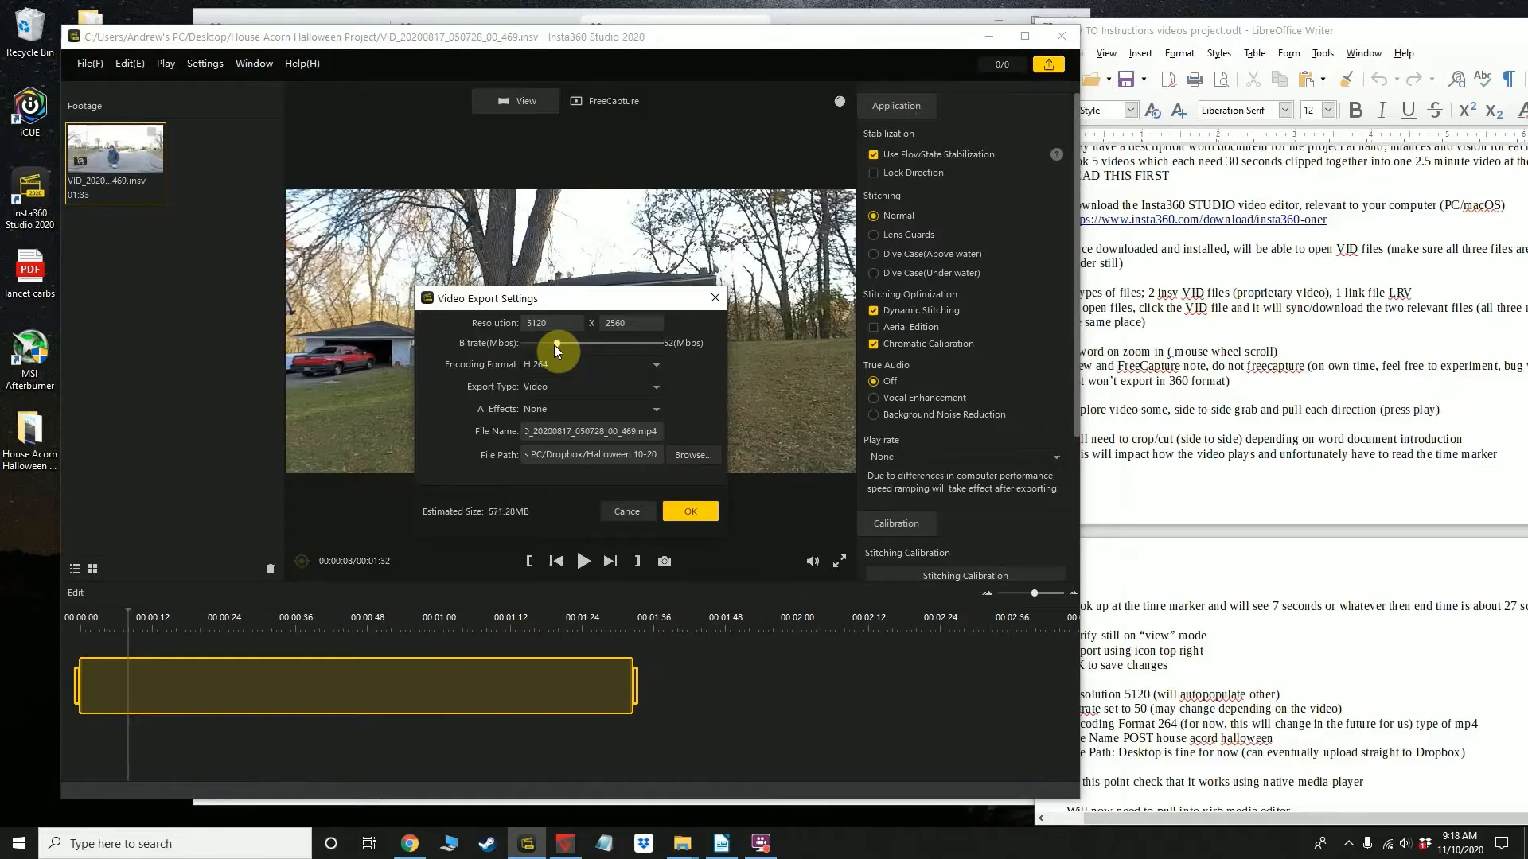
key(Right)
key(Right)
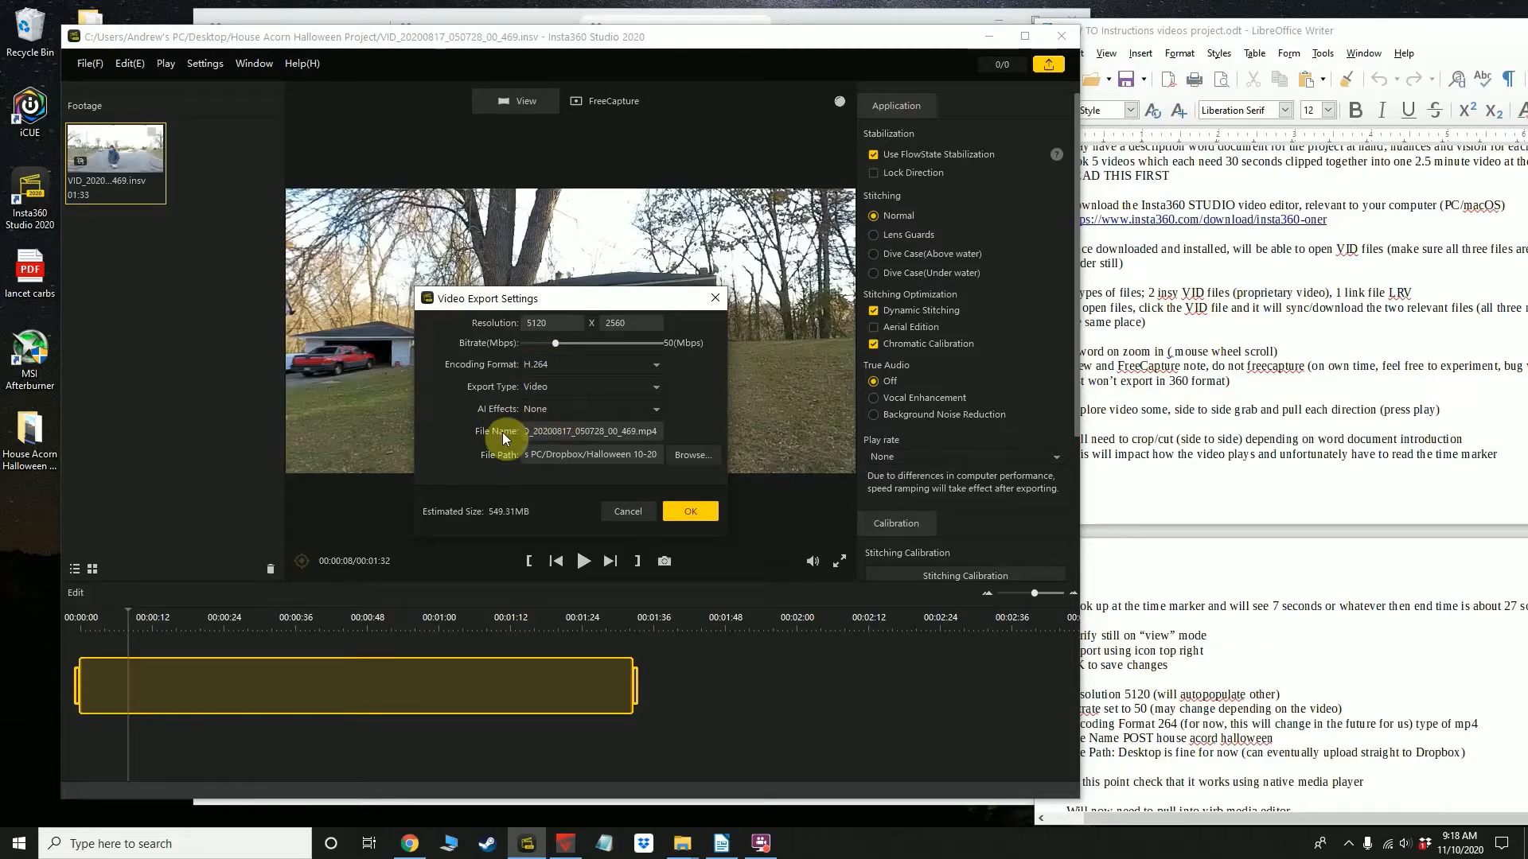
Name the export file exporthalloween.mp4
drag(637, 431, 471, 431)
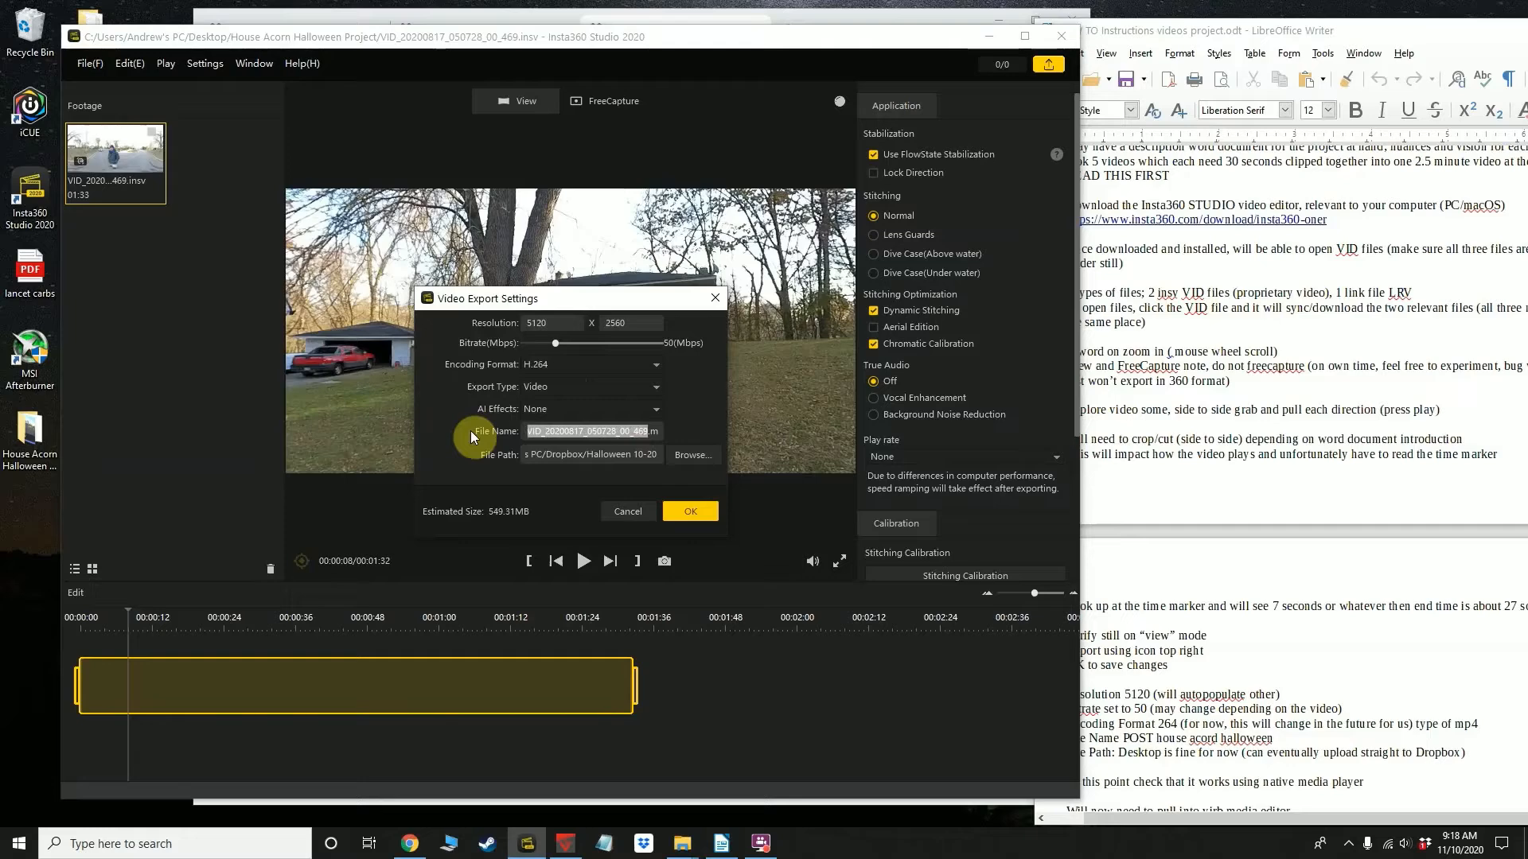
text(export)
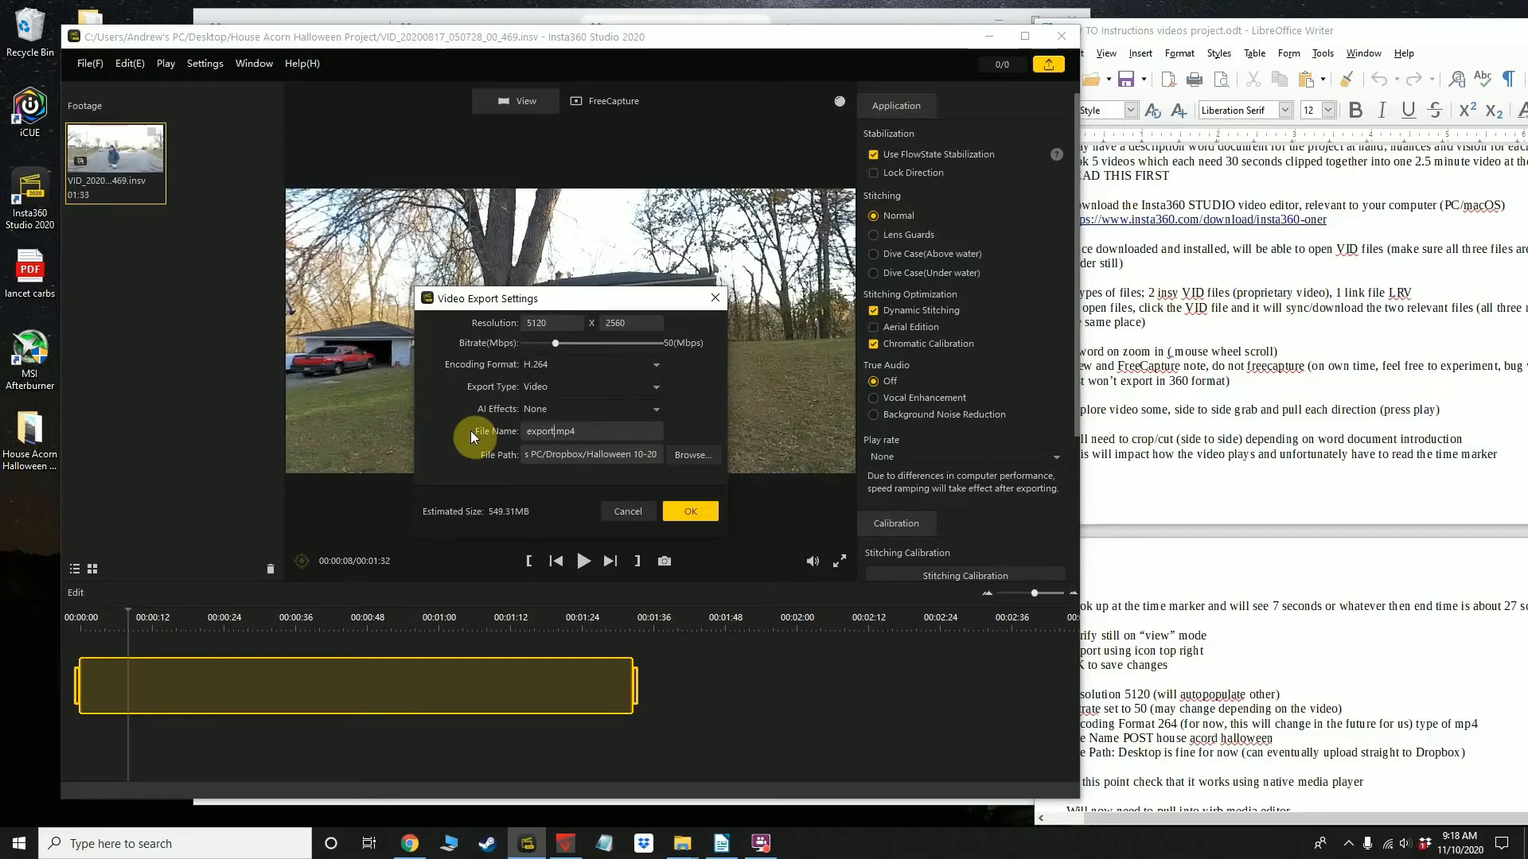
text(halloween)
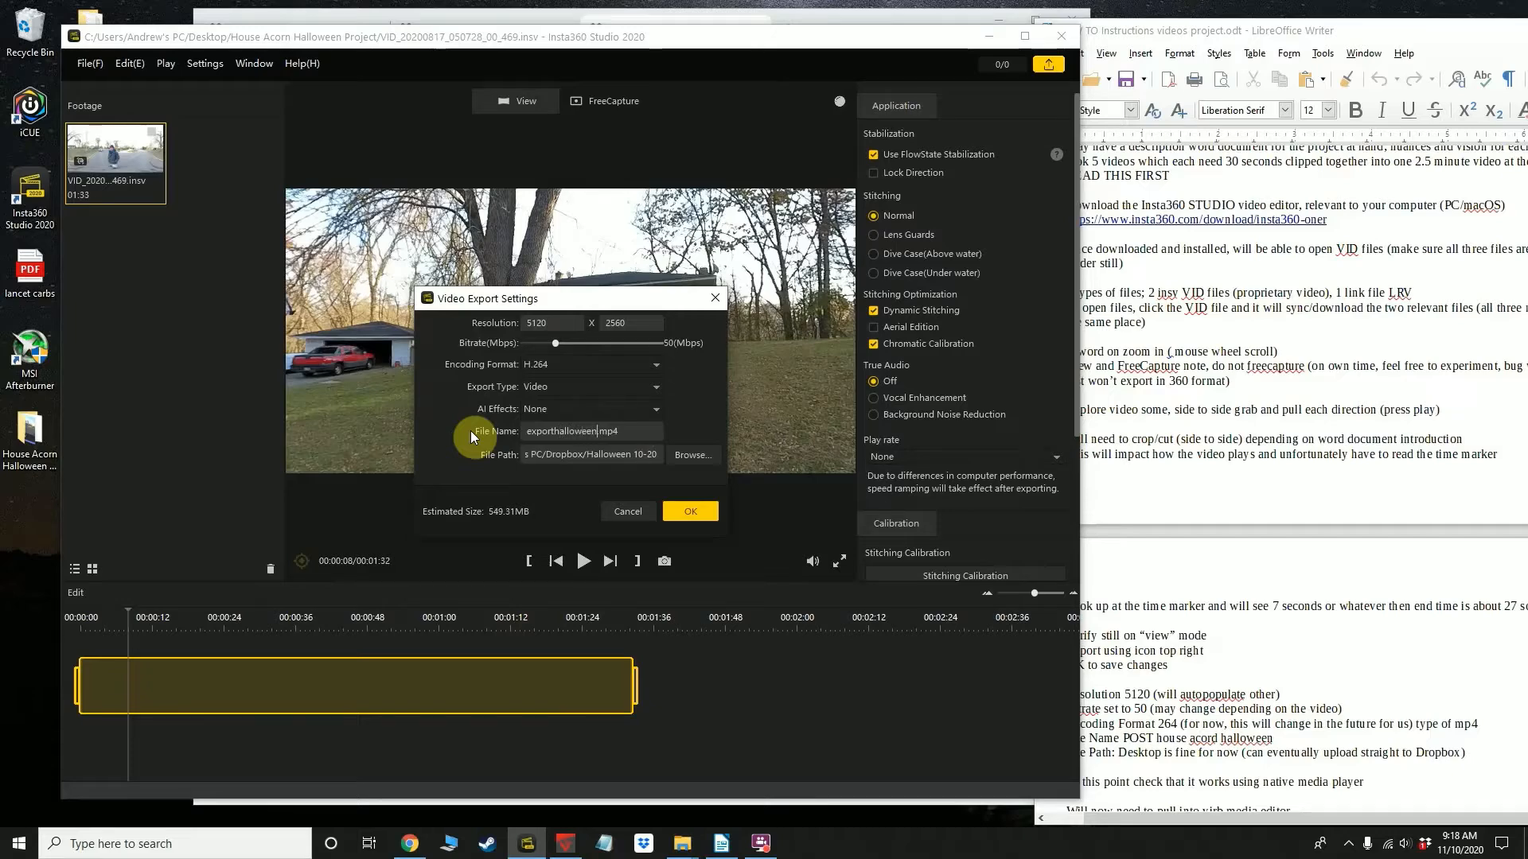
Choose the Desktop as the export destination and run the export
click(685, 456)
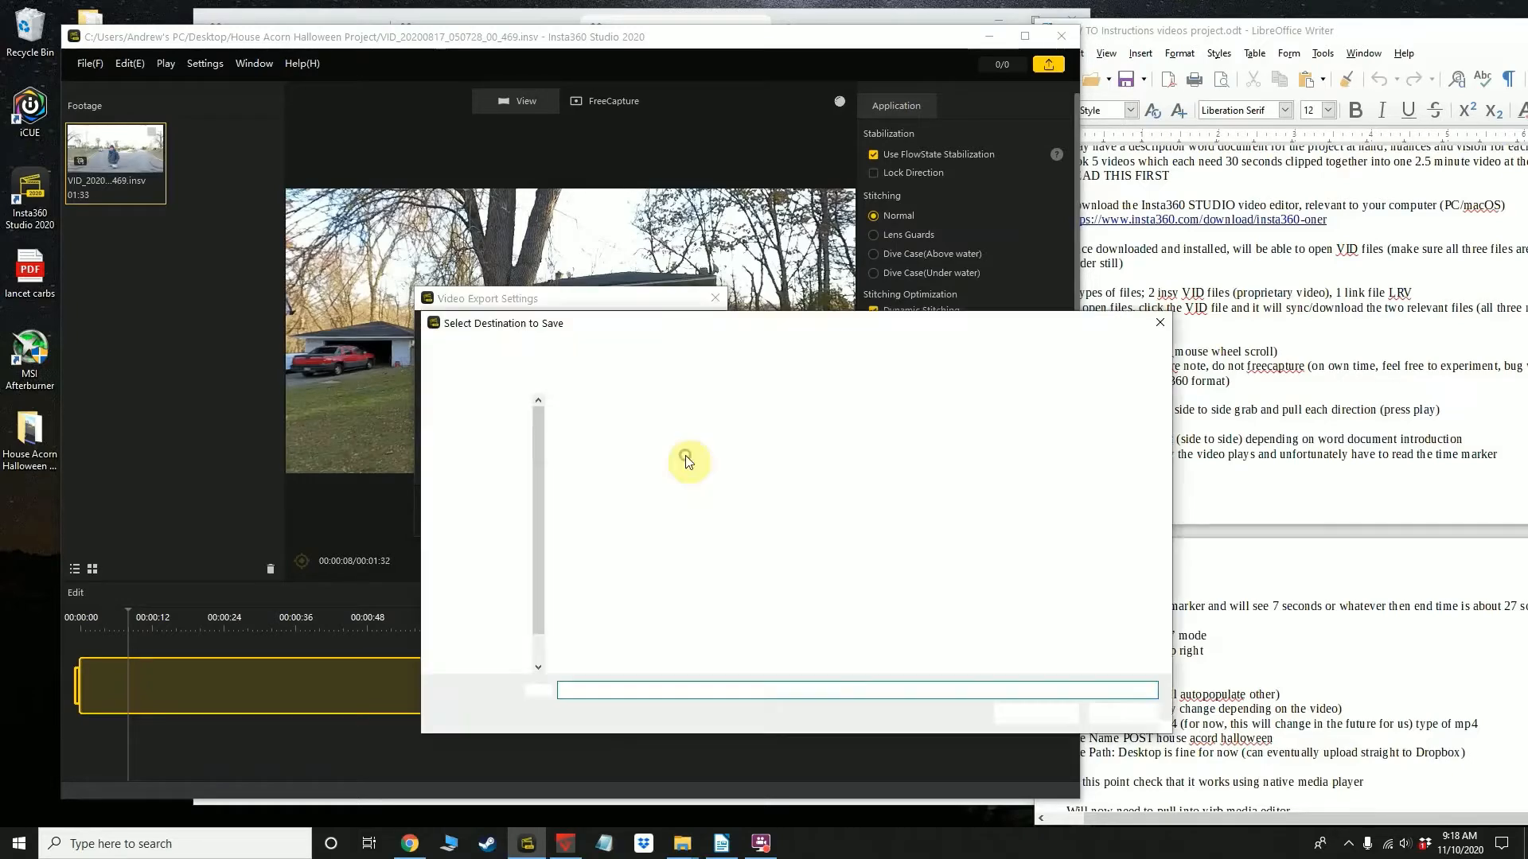
click(477, 433)
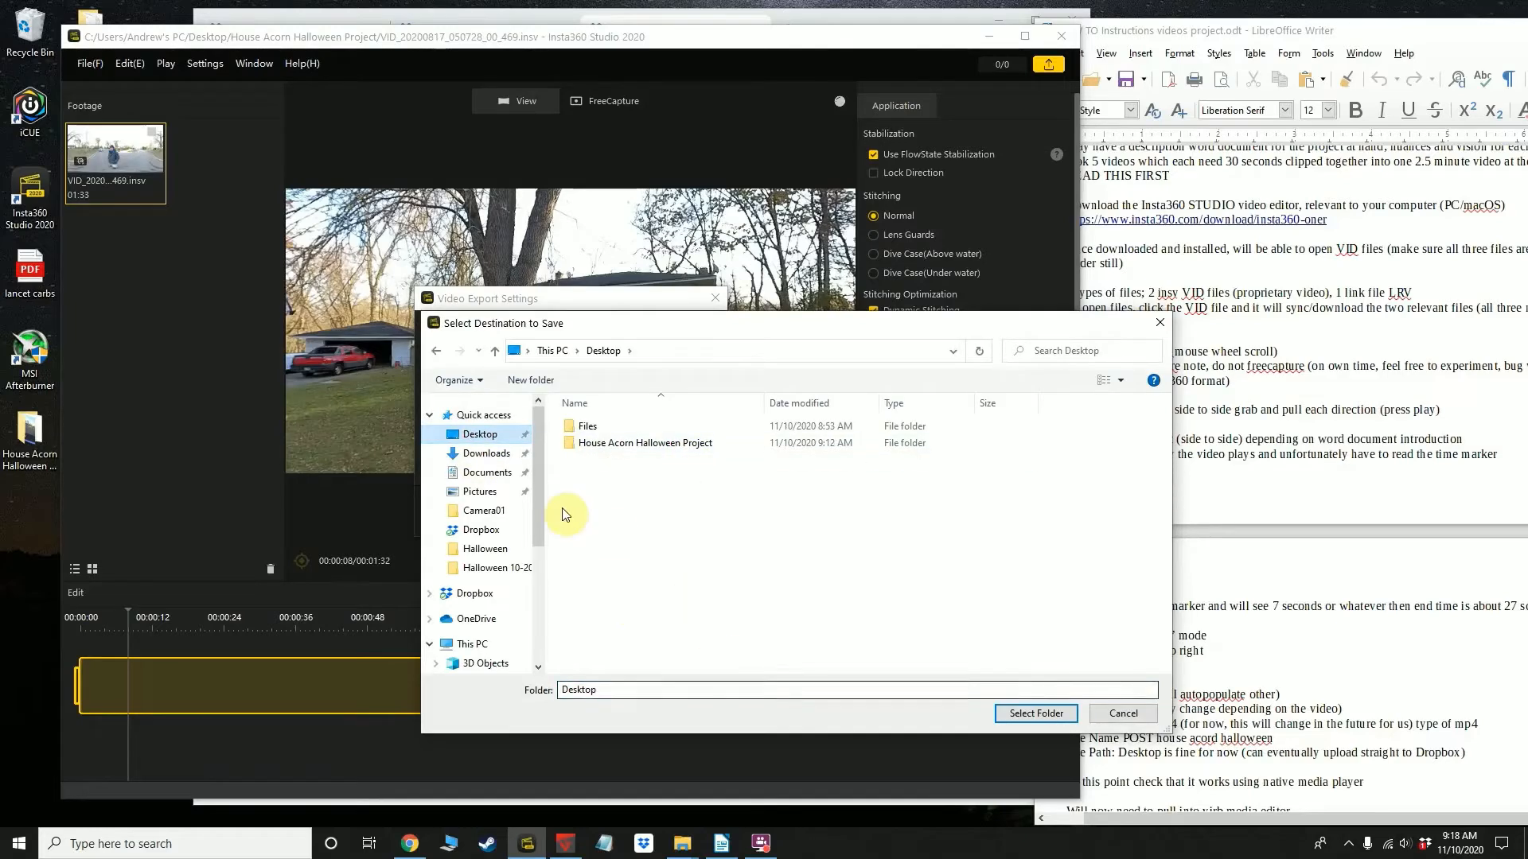
click(1018, 713)
click(673, 515)
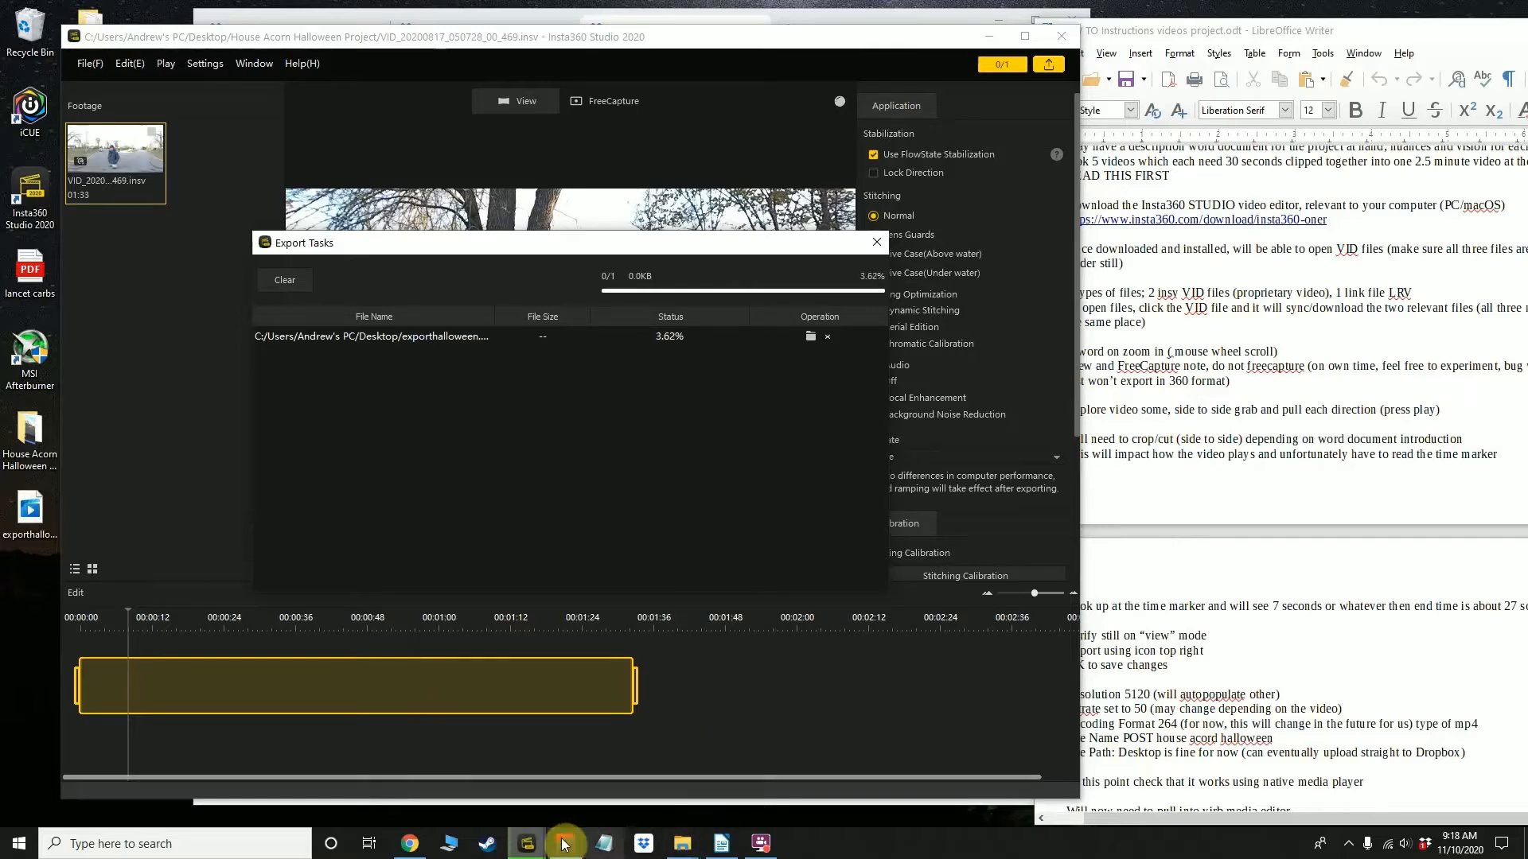
click(760, 845)
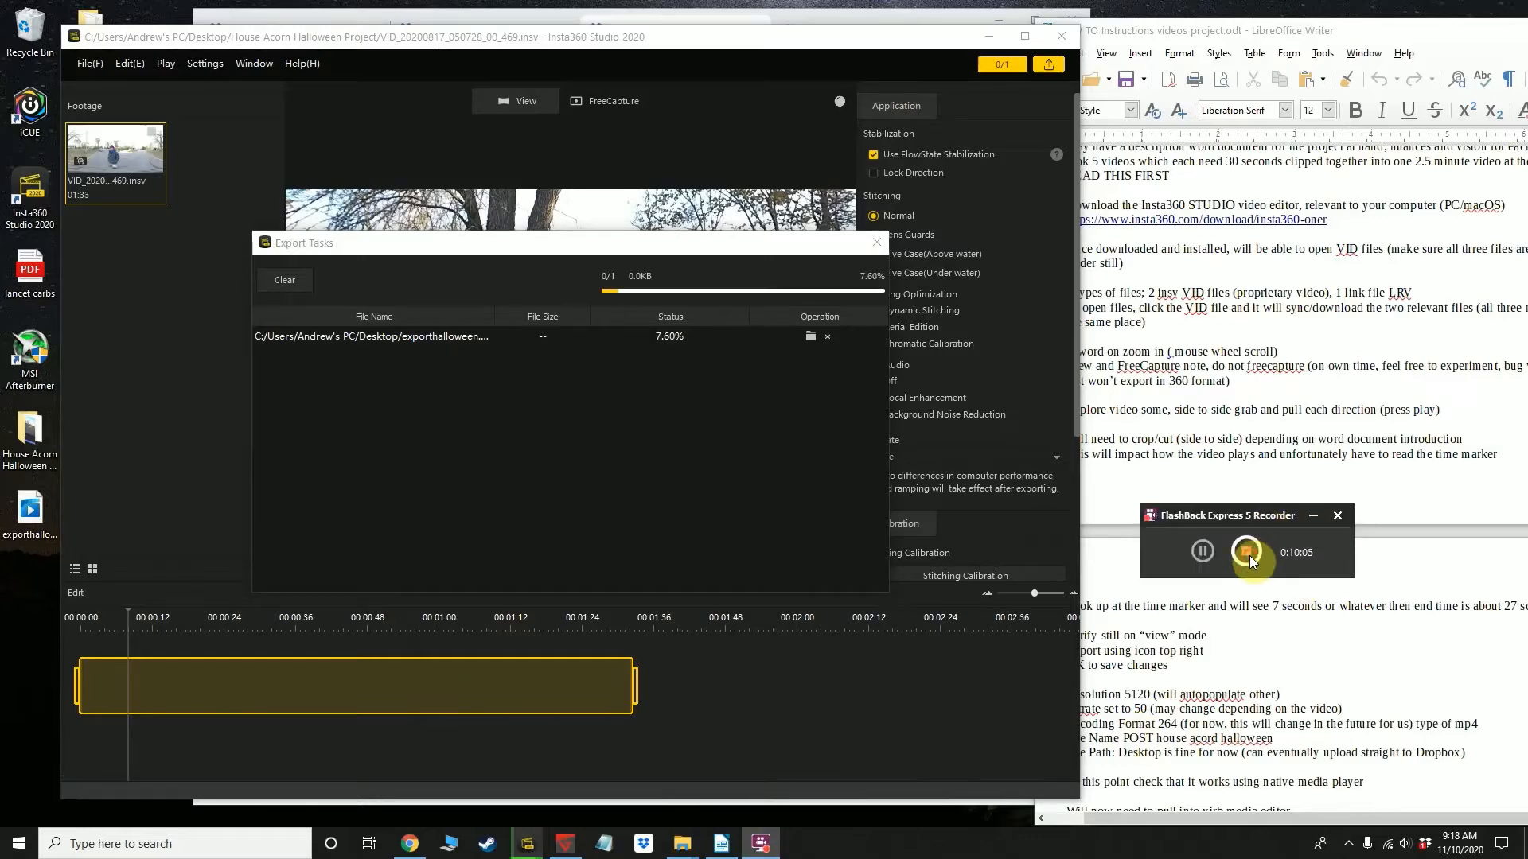
click(1246, 550)
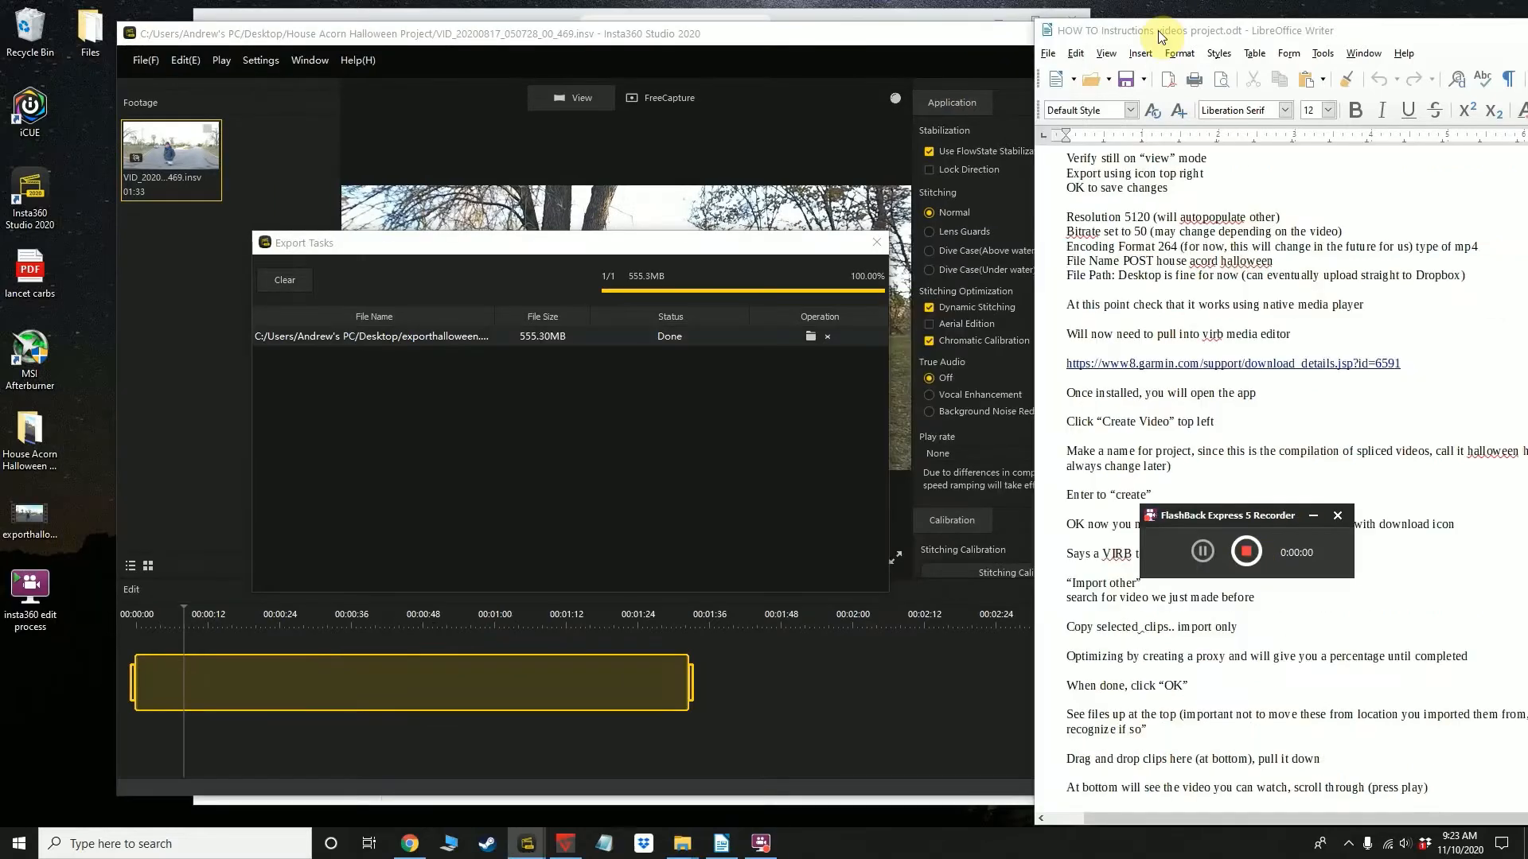
click(1158, 30)
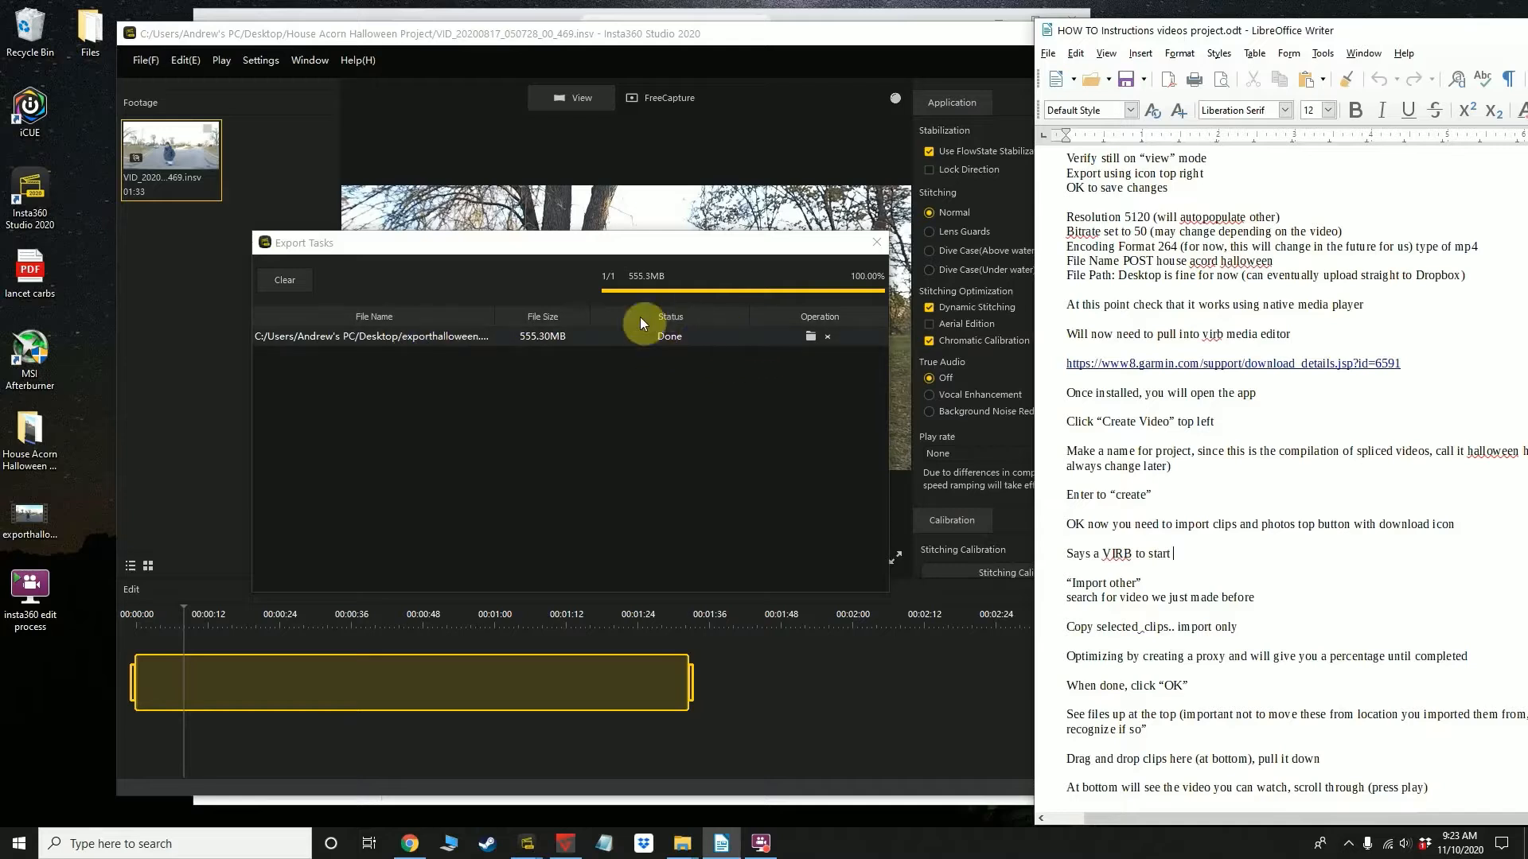
Open the exported exporthalloween video from the desktop in the native media player
click(680, 351)
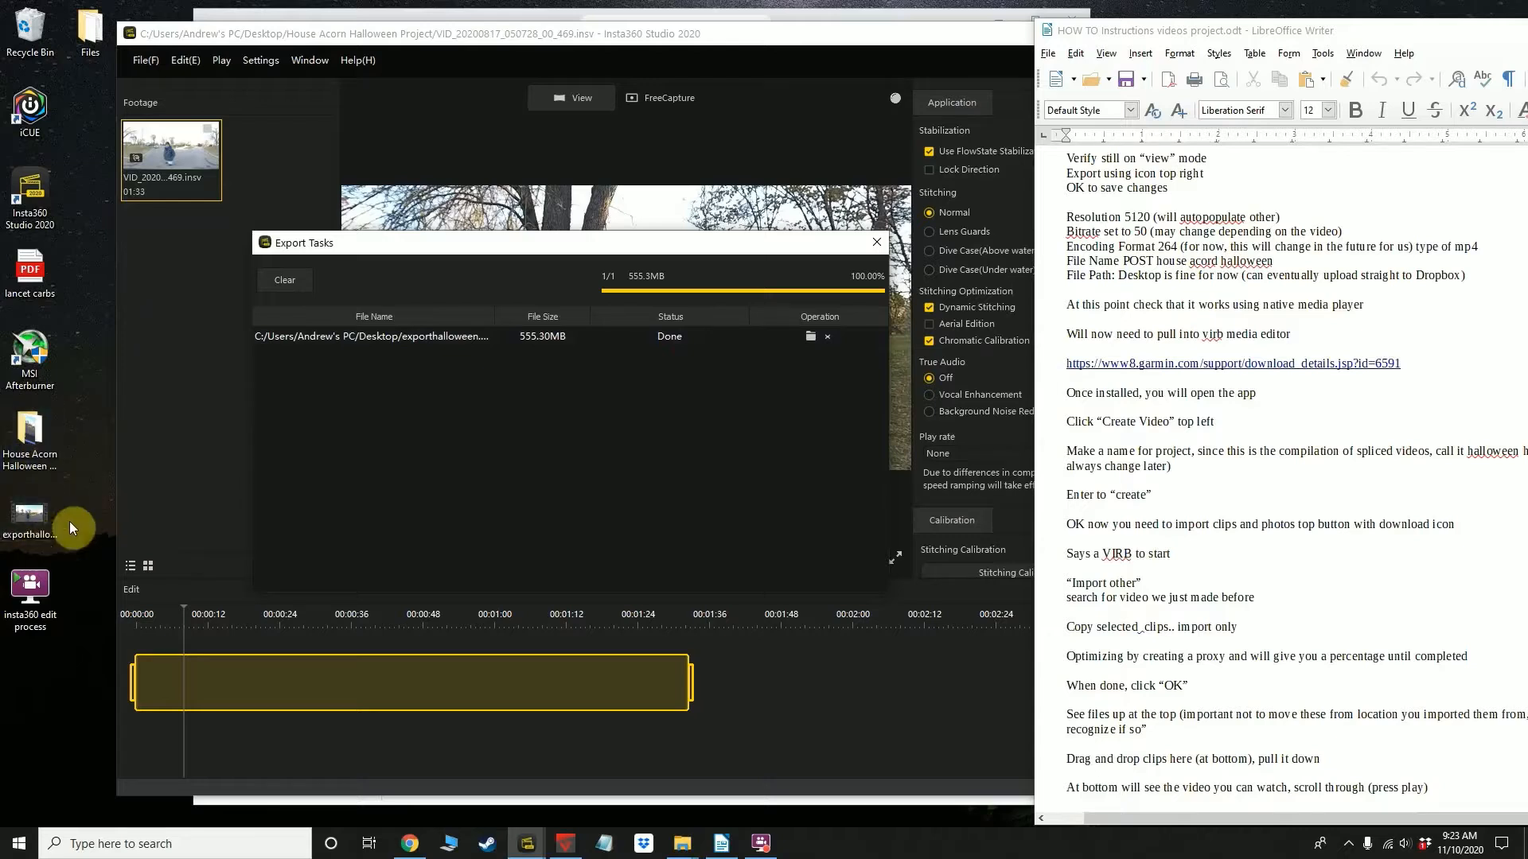
click(32, 519)
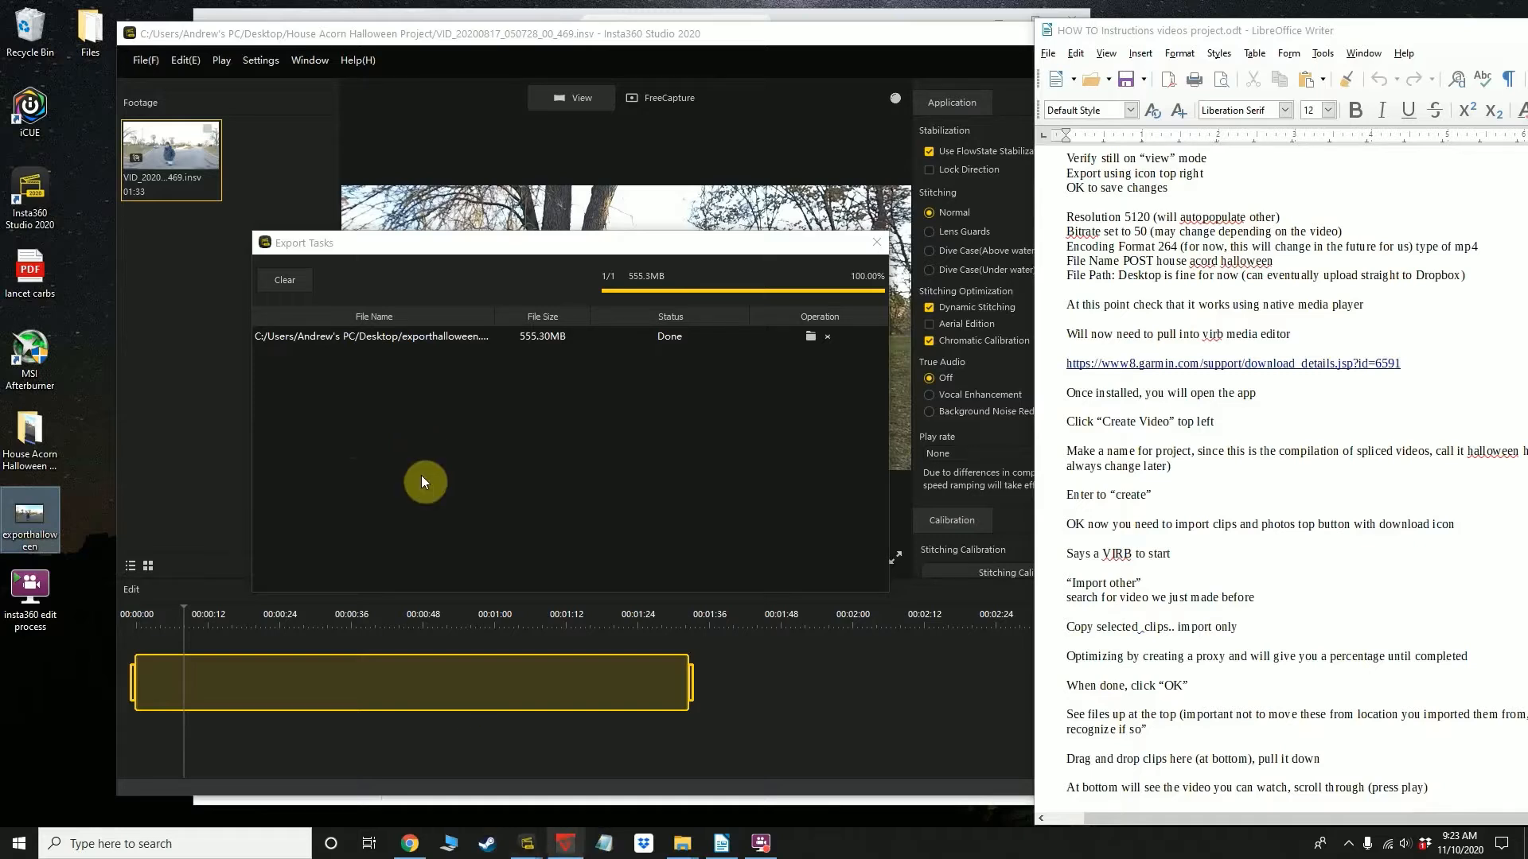
click(88, 520)
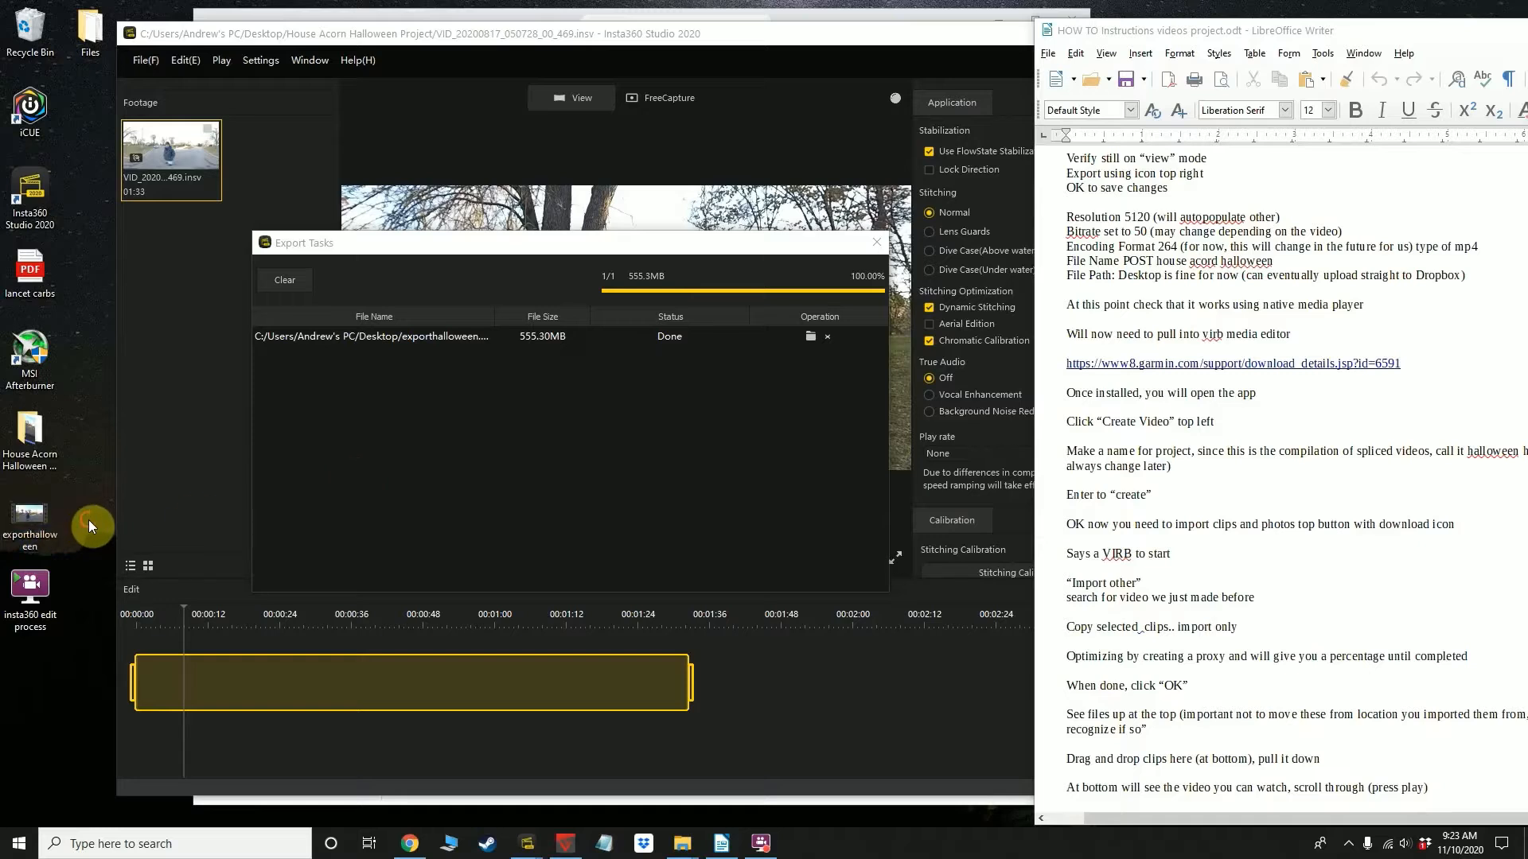
double_click(37, 514)
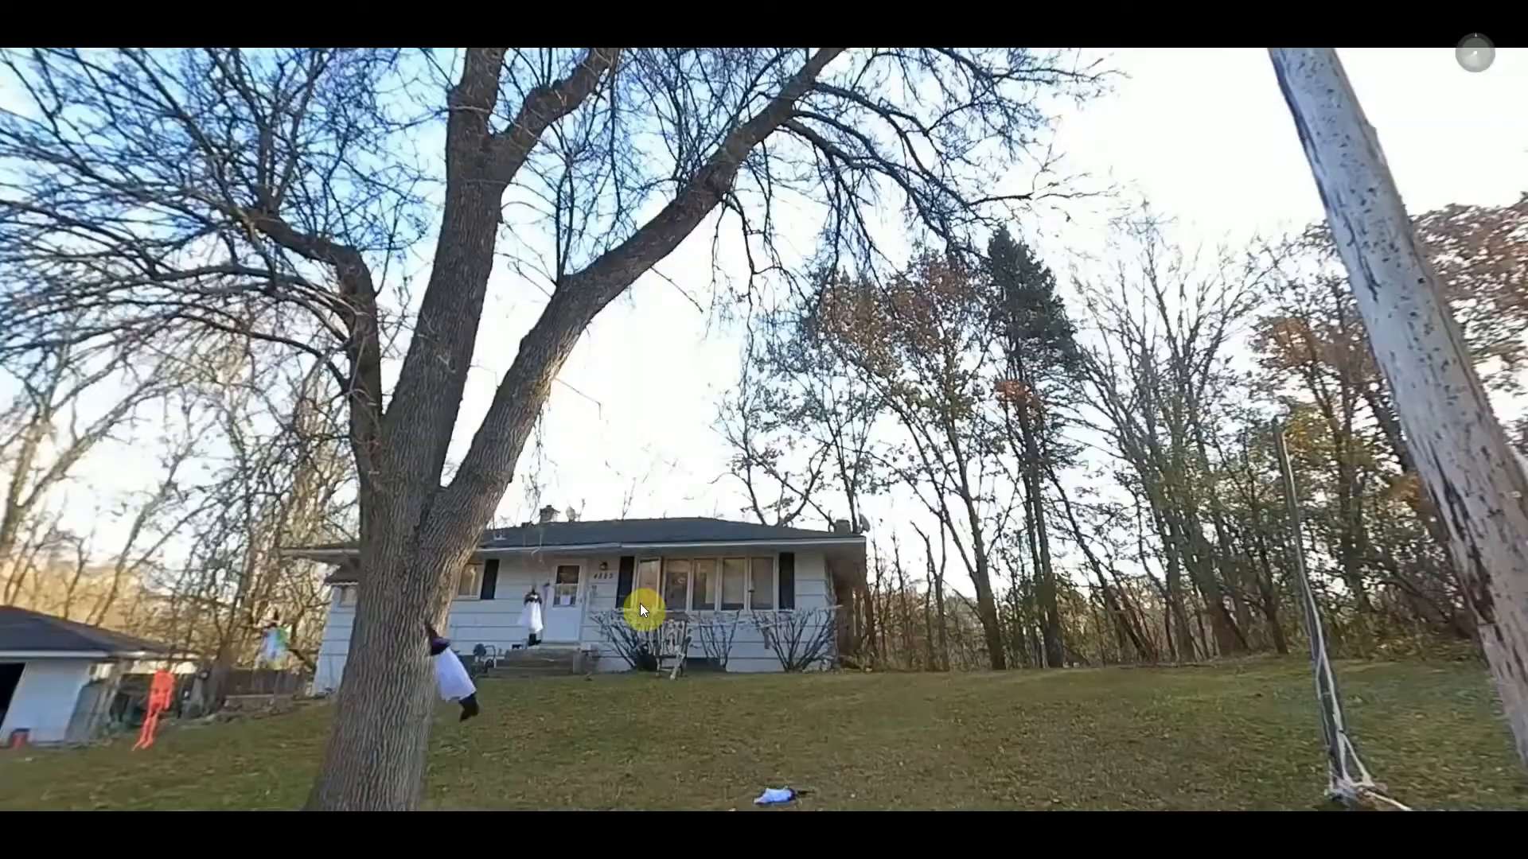
Look around the playing 360-degree video between the street, the utility pole and the house, and close the player
drag(641, 610, 421, 546)
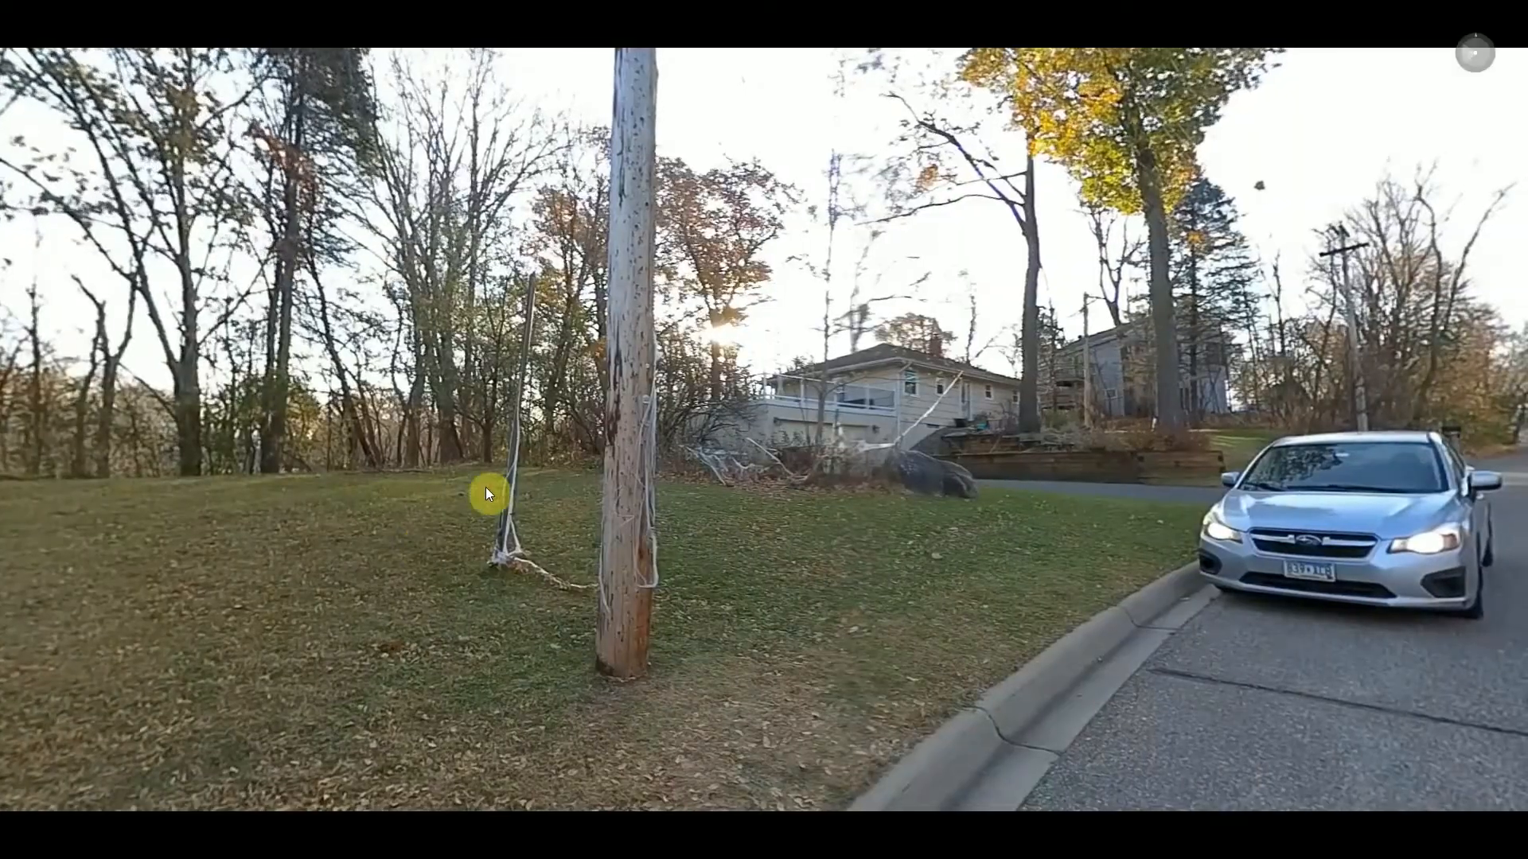
drag(509, 485, 468, 573)
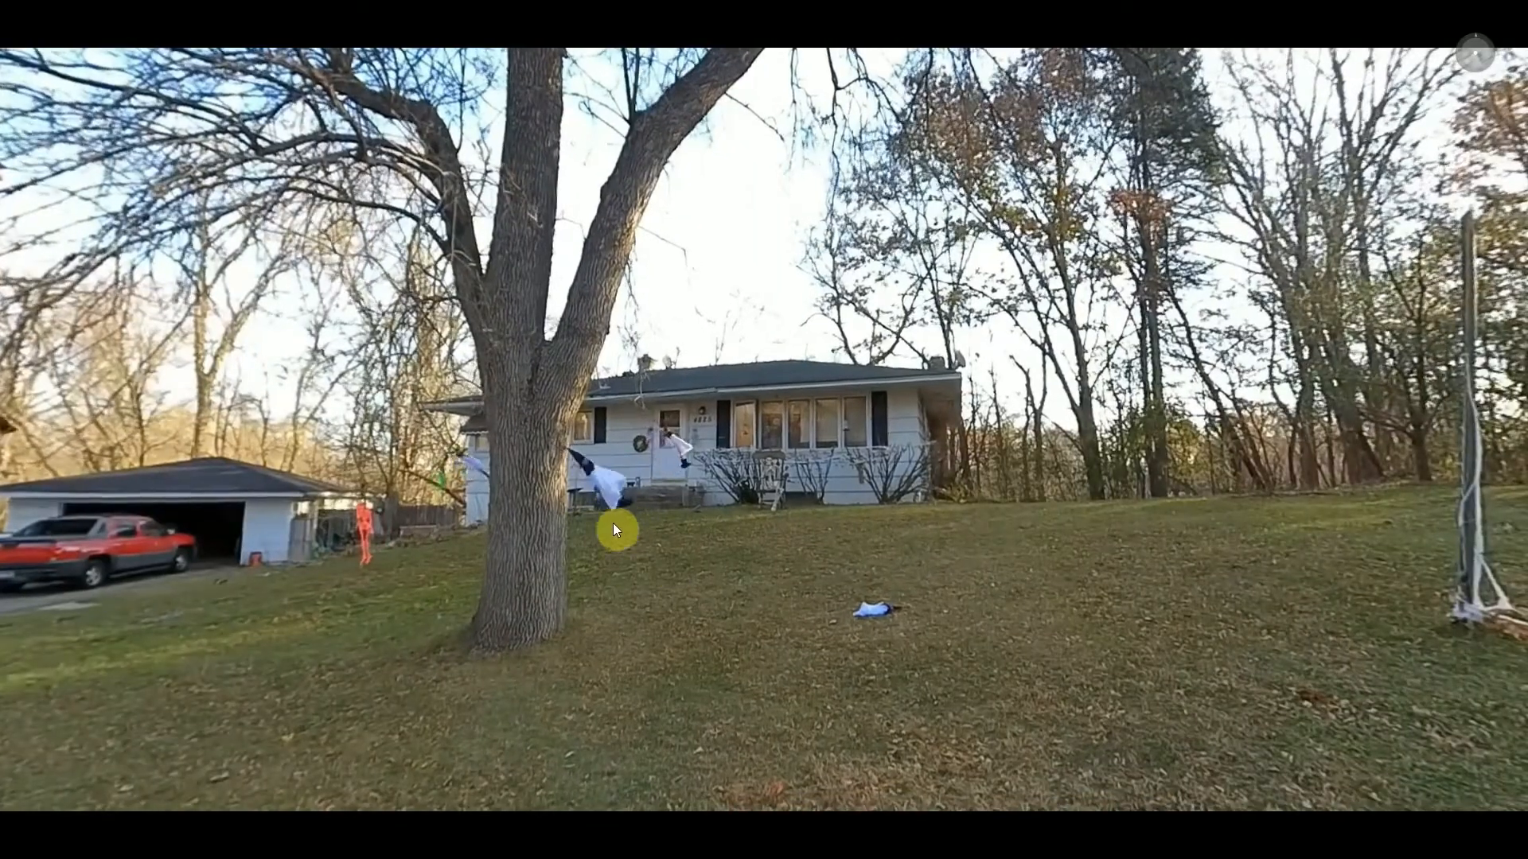
drag(541, 537, 625, 535)
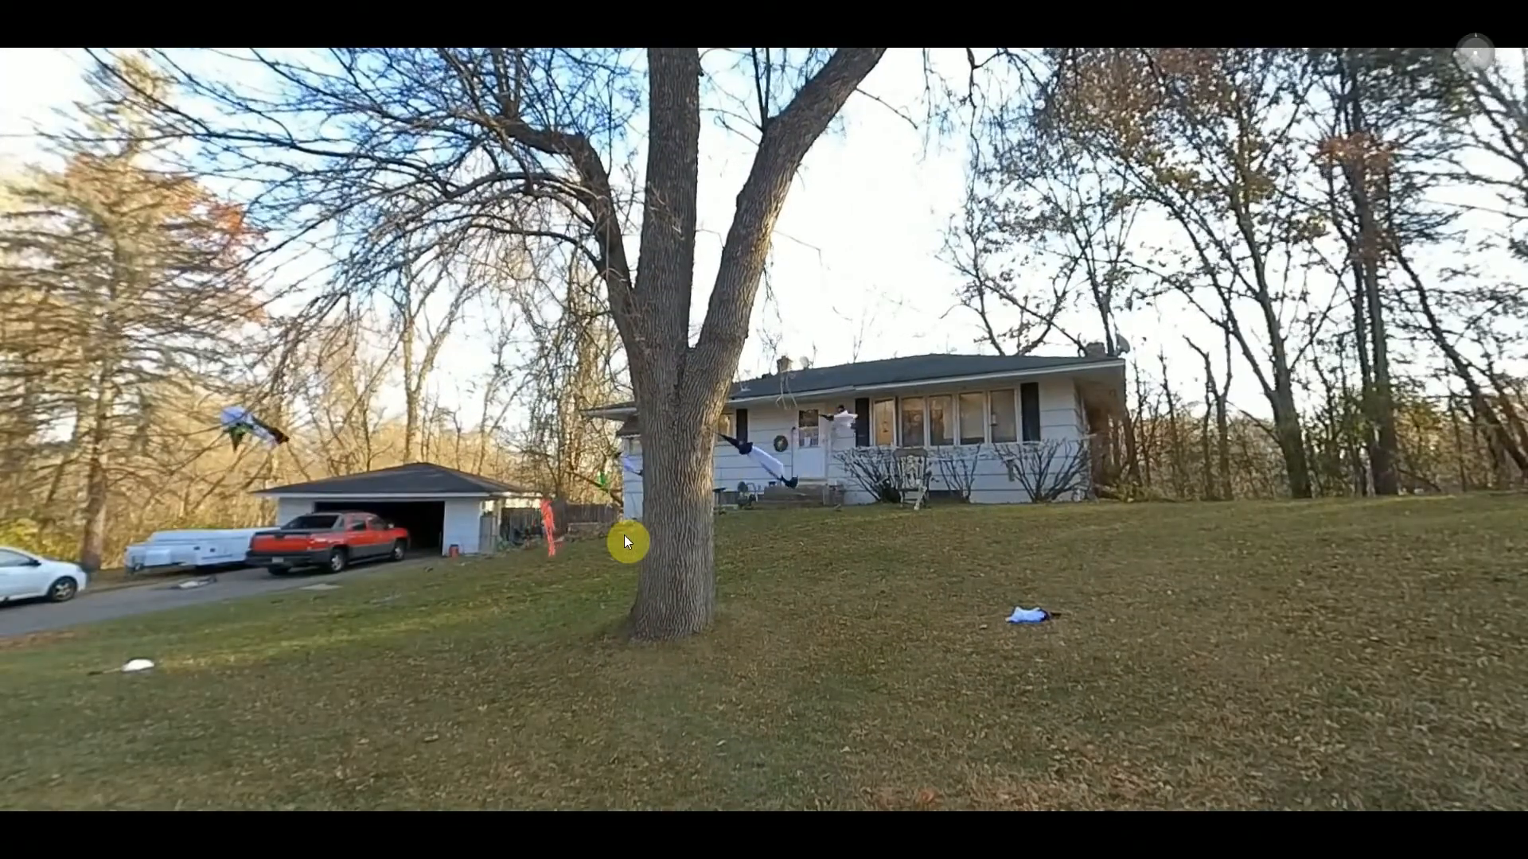
mouse_move(819, 552)
mouse_down()
mouse_move(726, 549)
mouse_move(842, 552)
mouse_move(761, 552)
mouse_move(825, 552)
mouse_up()
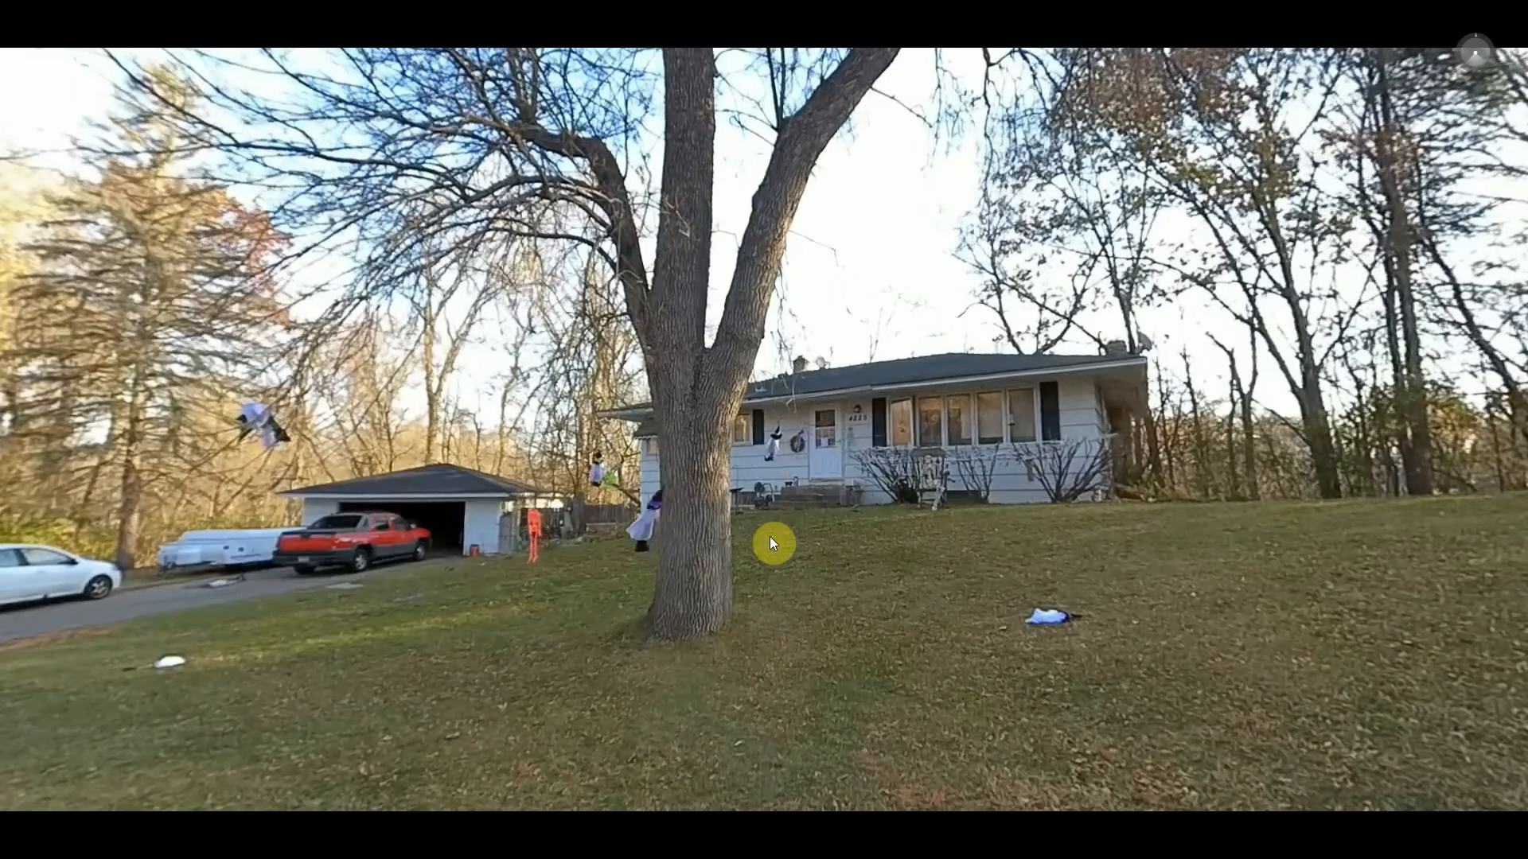
key(Escape)
click(929, 515)
drag(930, 514, 511, 471)
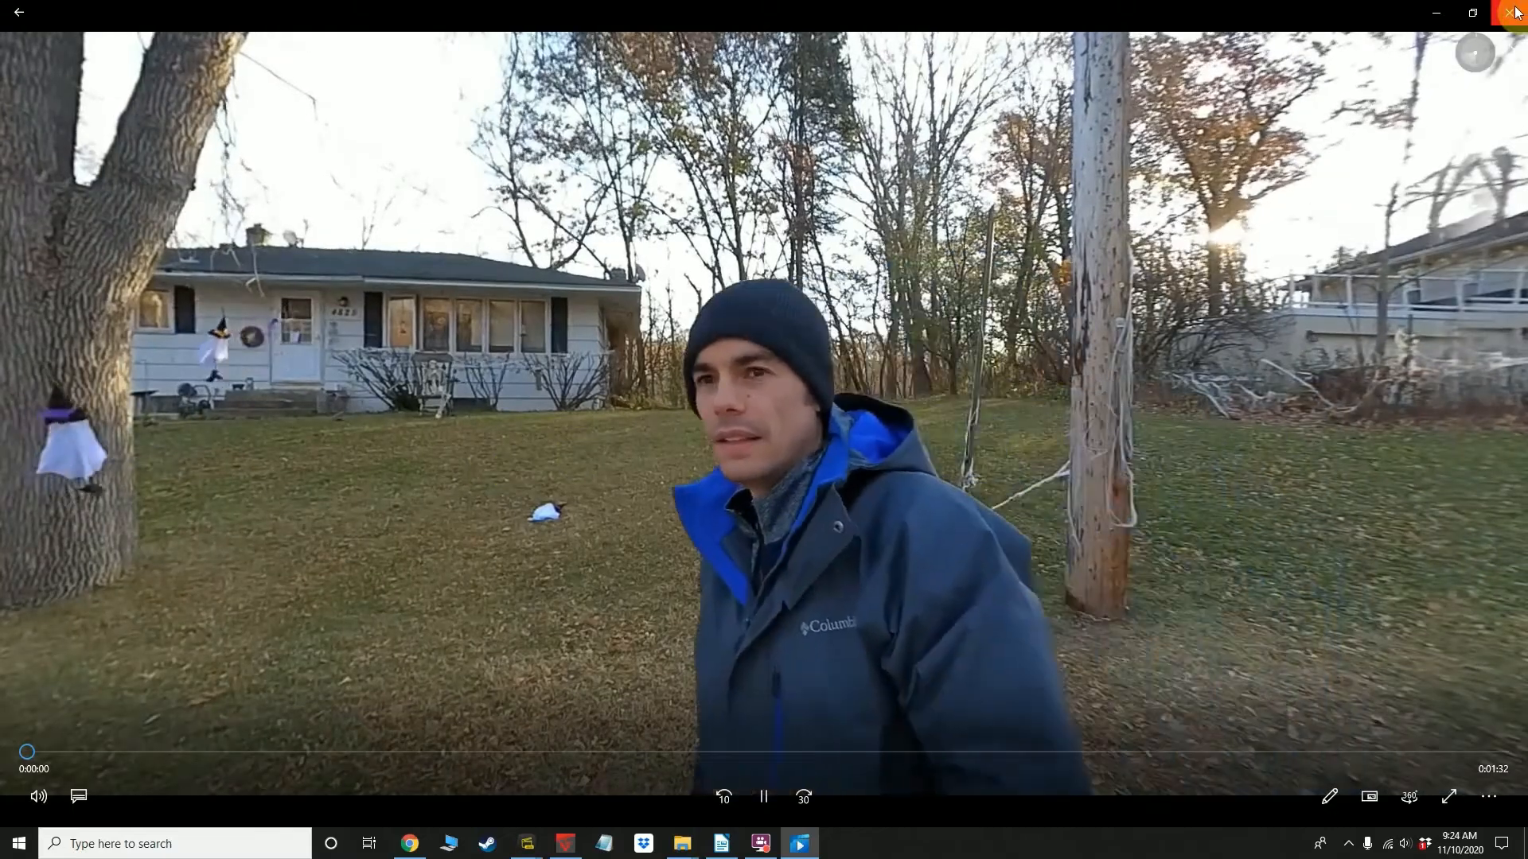
click(1514, 11)
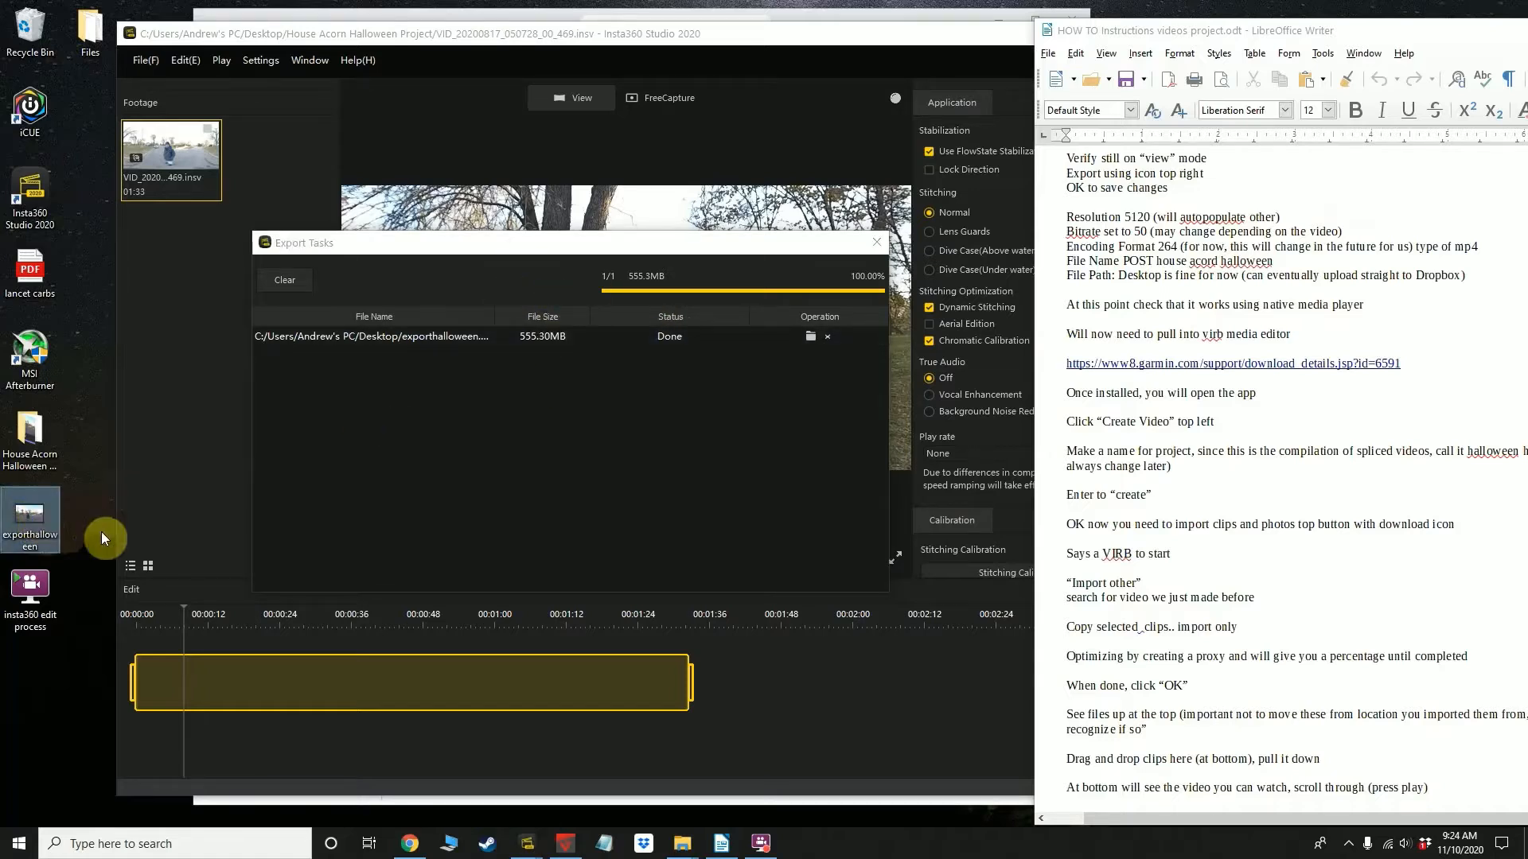
Close the export task list in Insta360 Studio and return the clip's playhead to the start
click(875, 247)
click(644, 563)
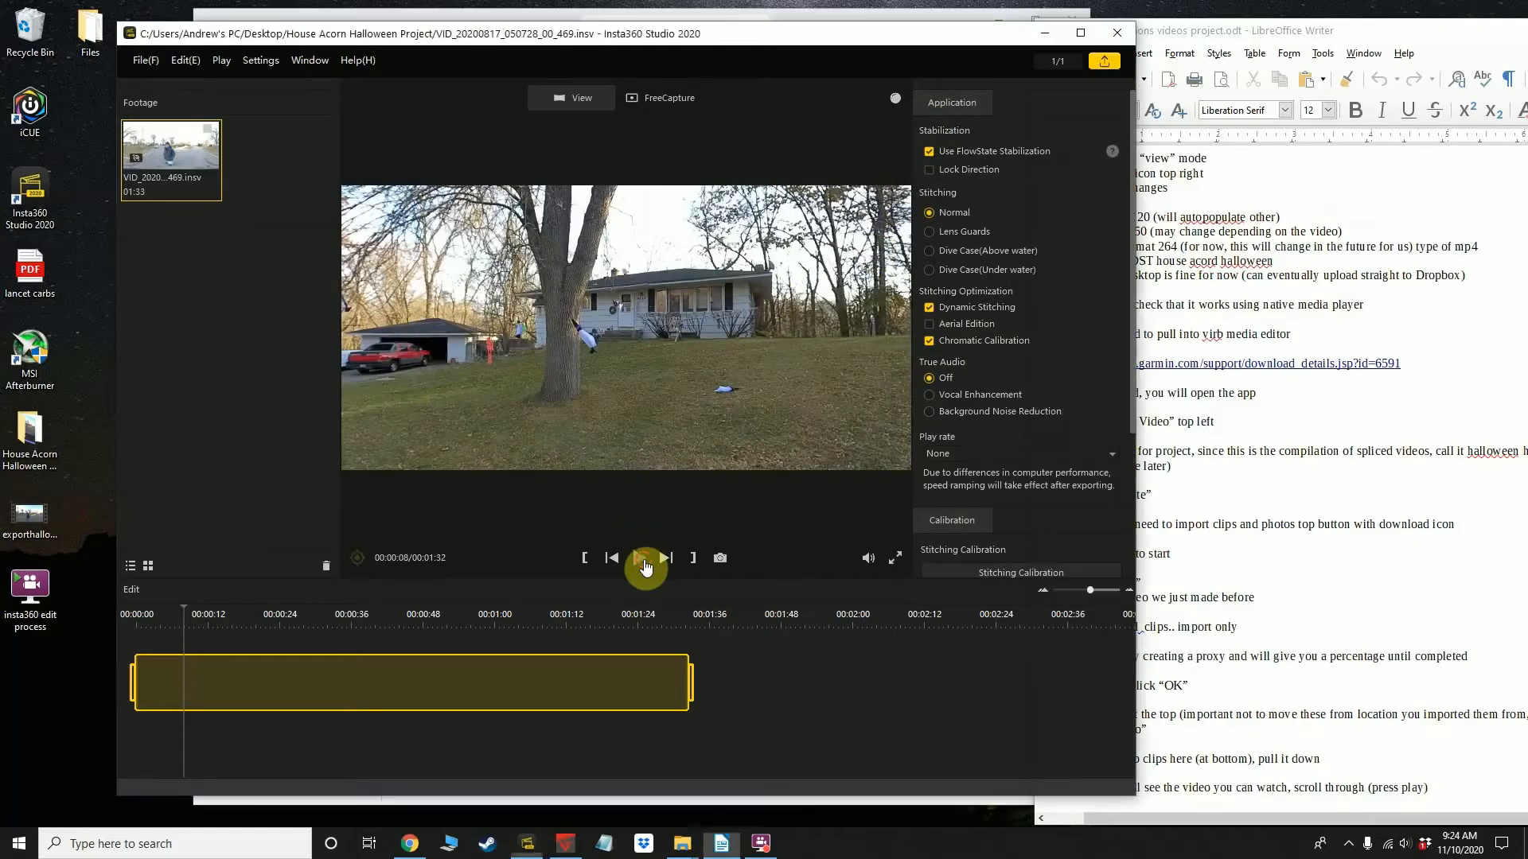
click(300, 694)
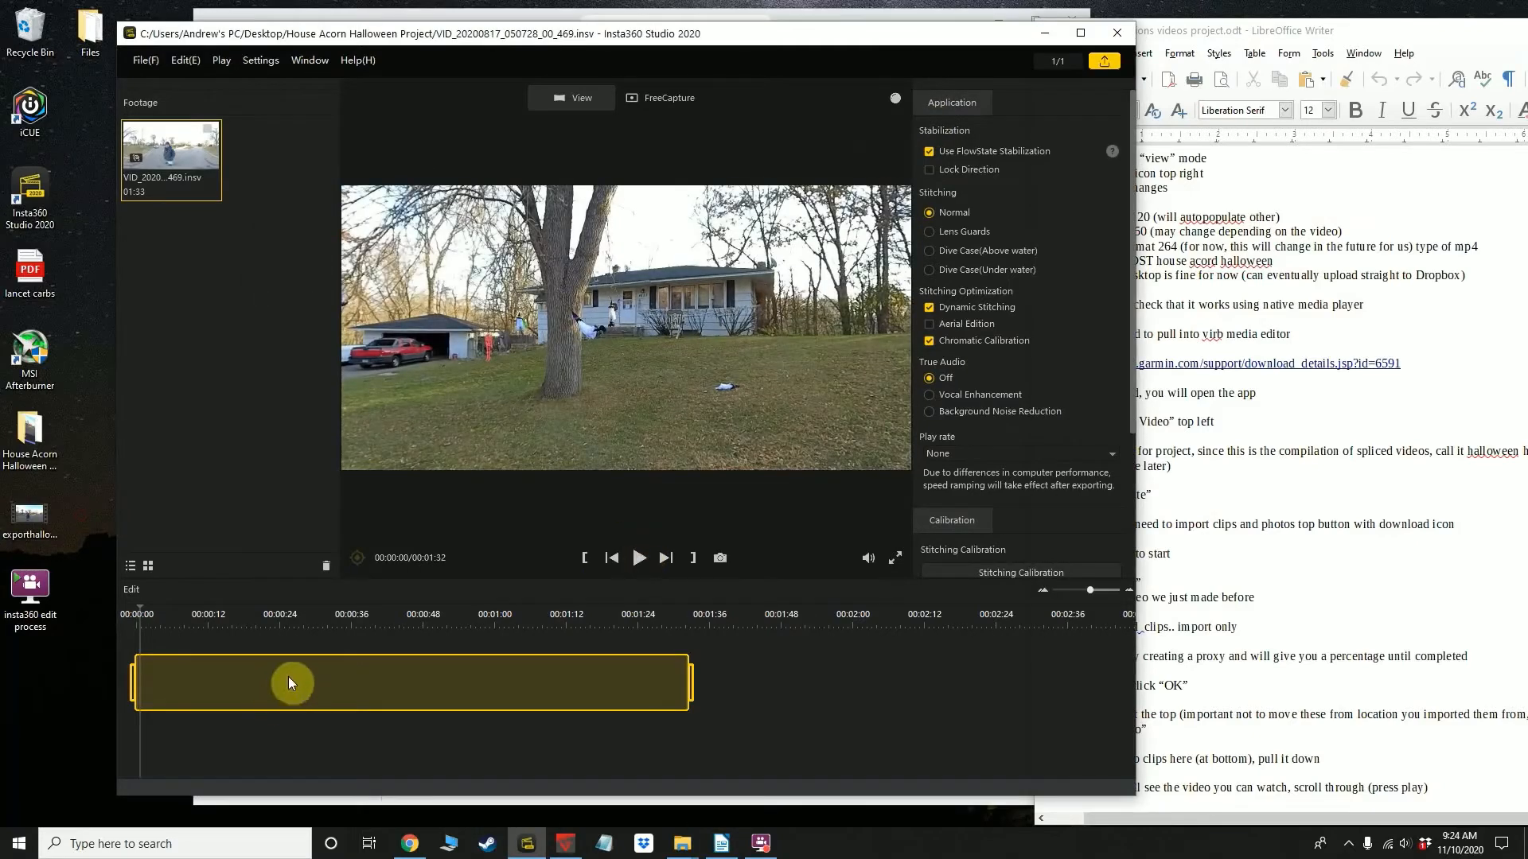
Rotate the clip's preview all the way around the scene back to the house and check the instruction document
drag(590, 350, 627, 343)
drag(740, 394, 460, 359)
drag(802, 384, 493, 323)
drag(796, 414, 642, 388)
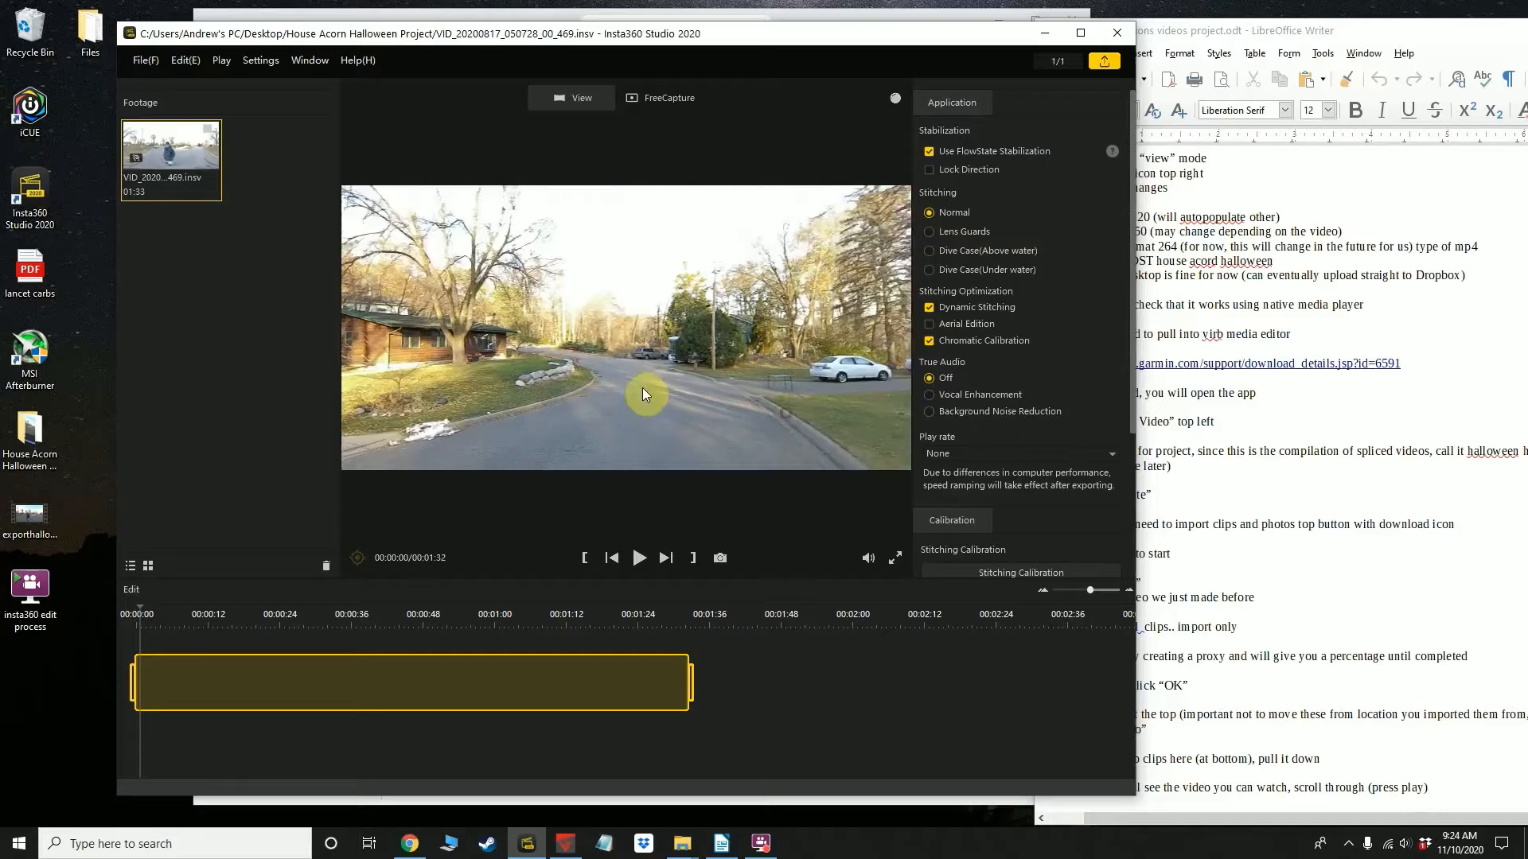
drag(741, 393, 665, 382)
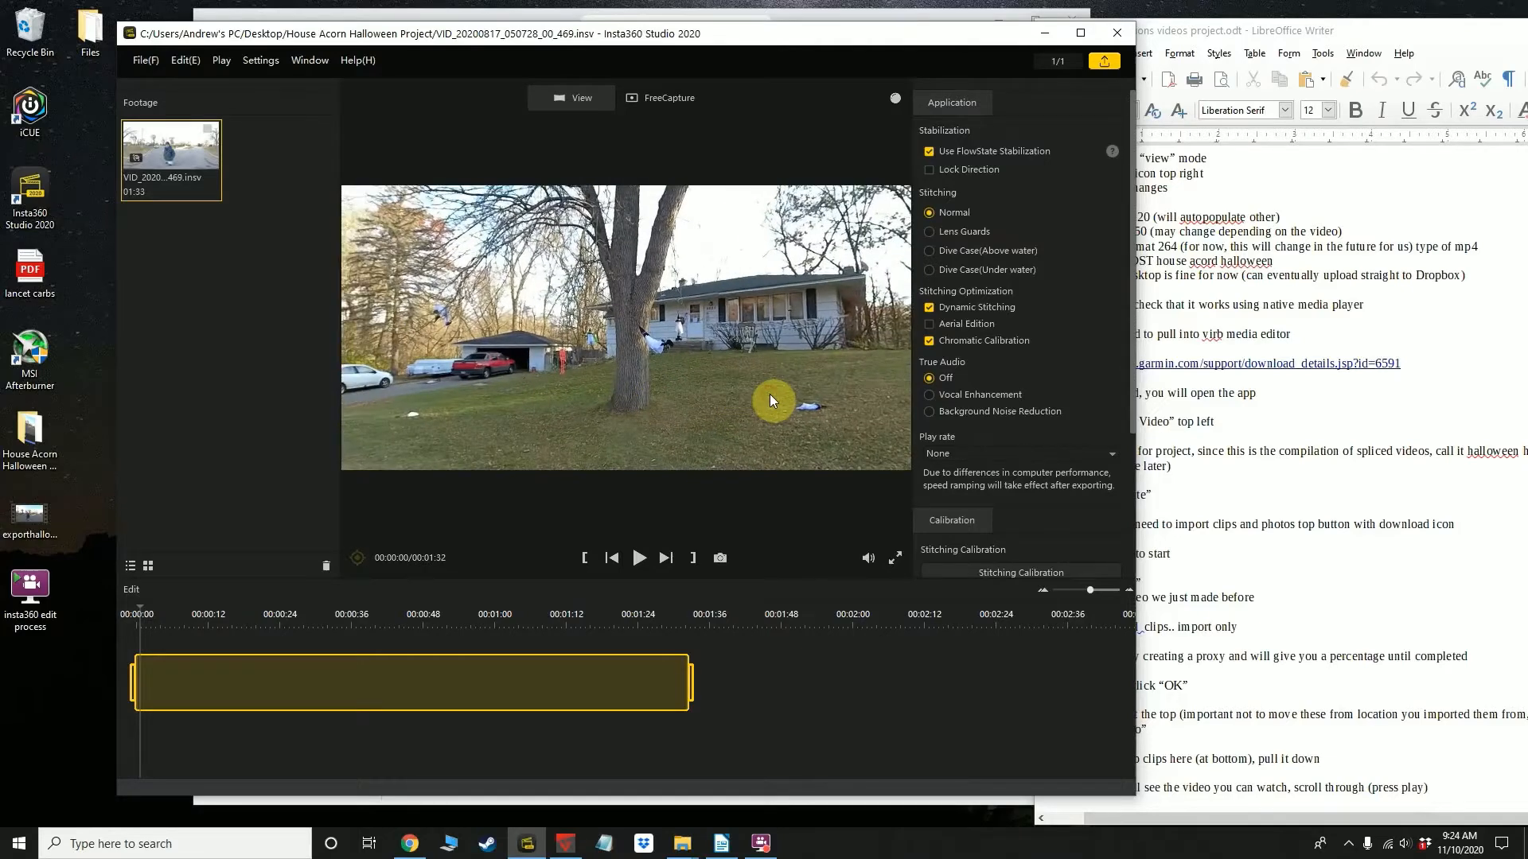
drag(770, 400, 667, 395)
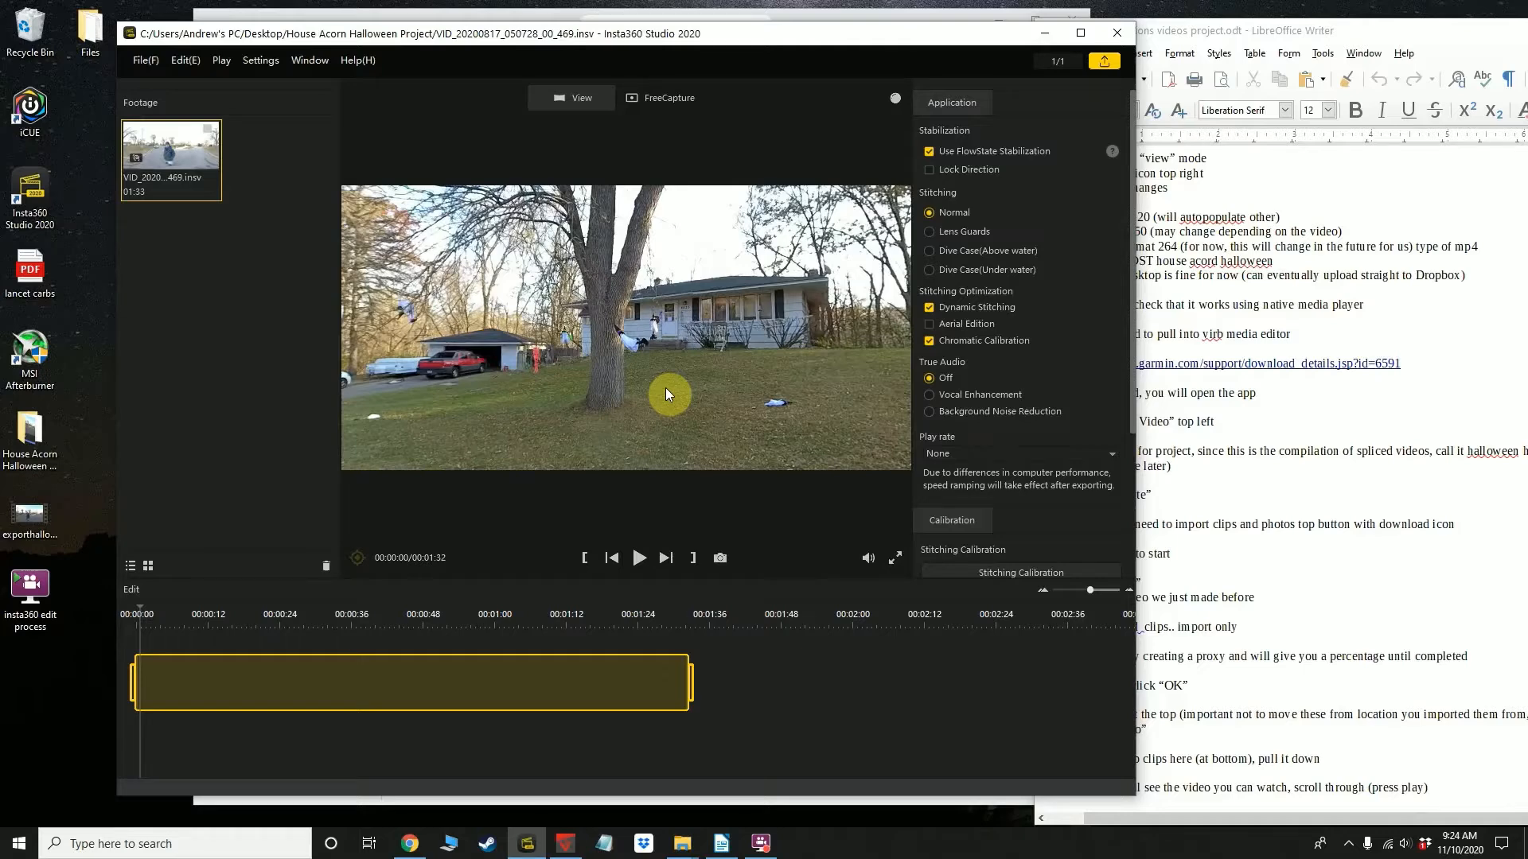
click(1226, 505)
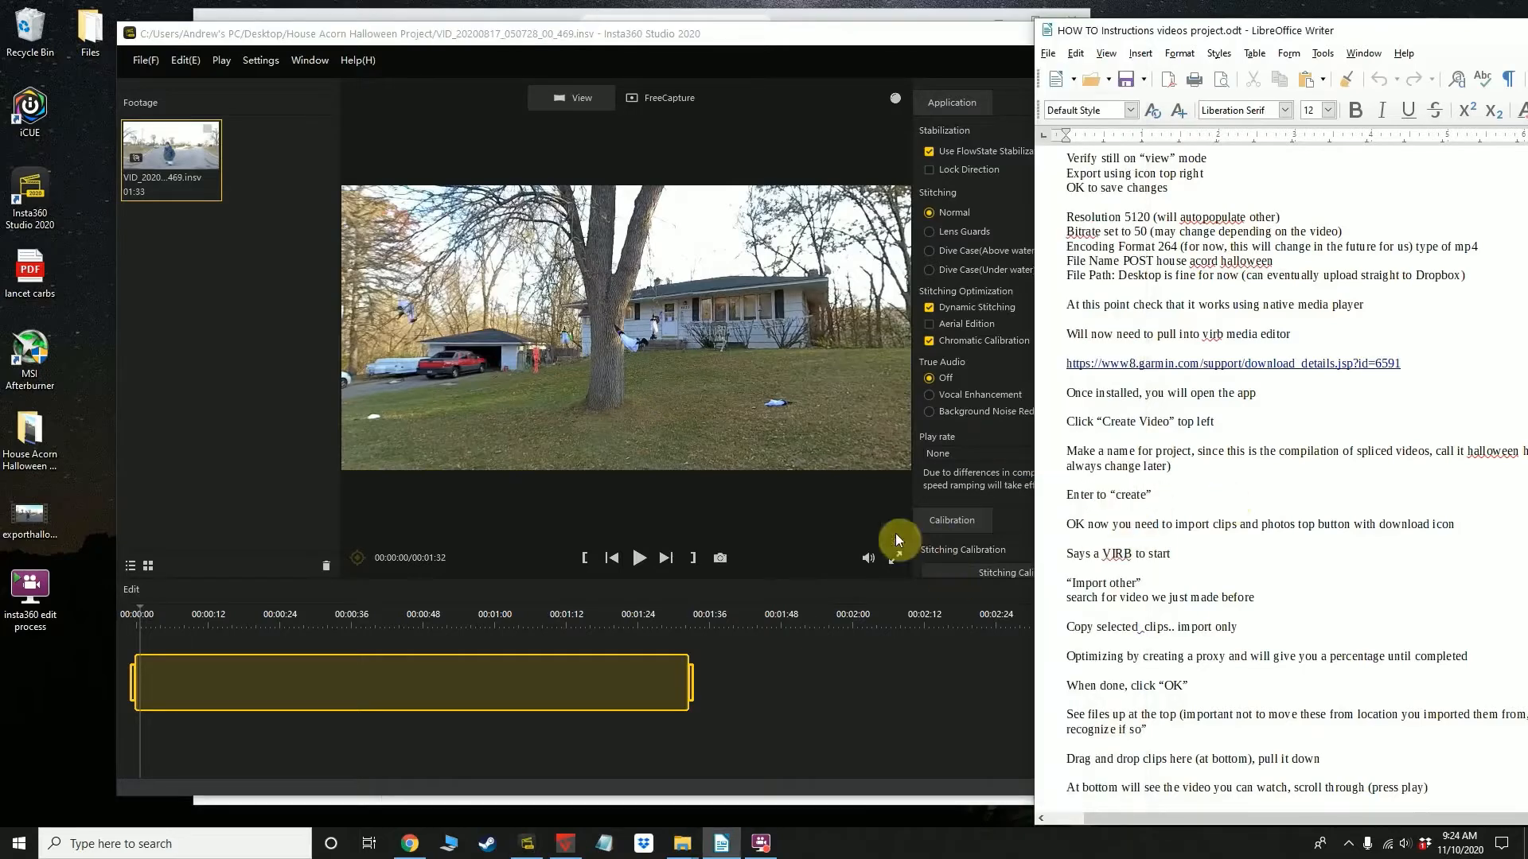
click(681, 503)
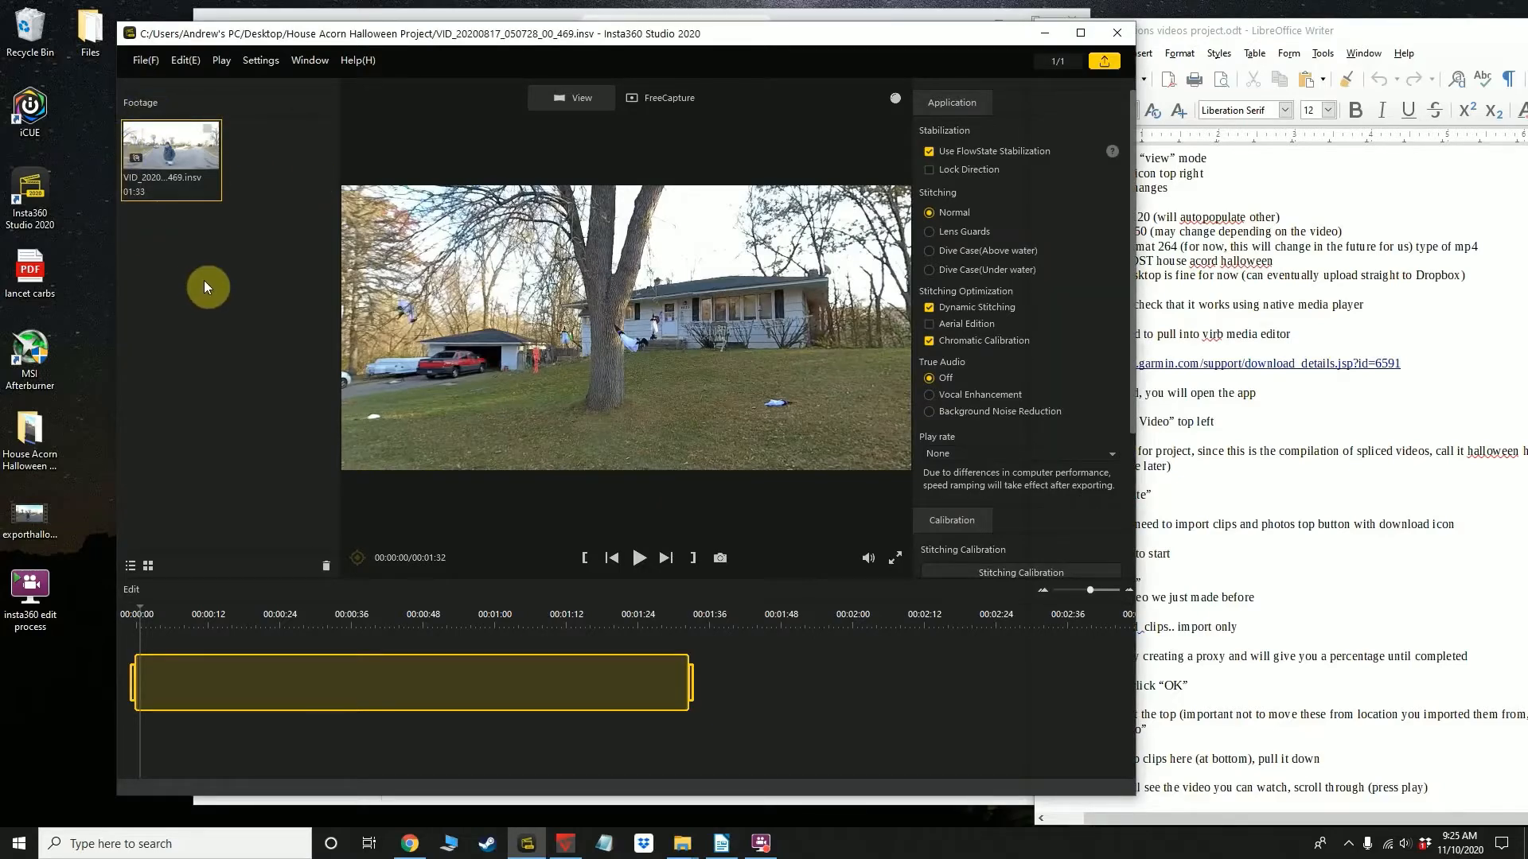
Close Insta360 Studio and open the Garmin VIRB Edit download link from the instructions document in a new Chrome tab
click(1130, 40)
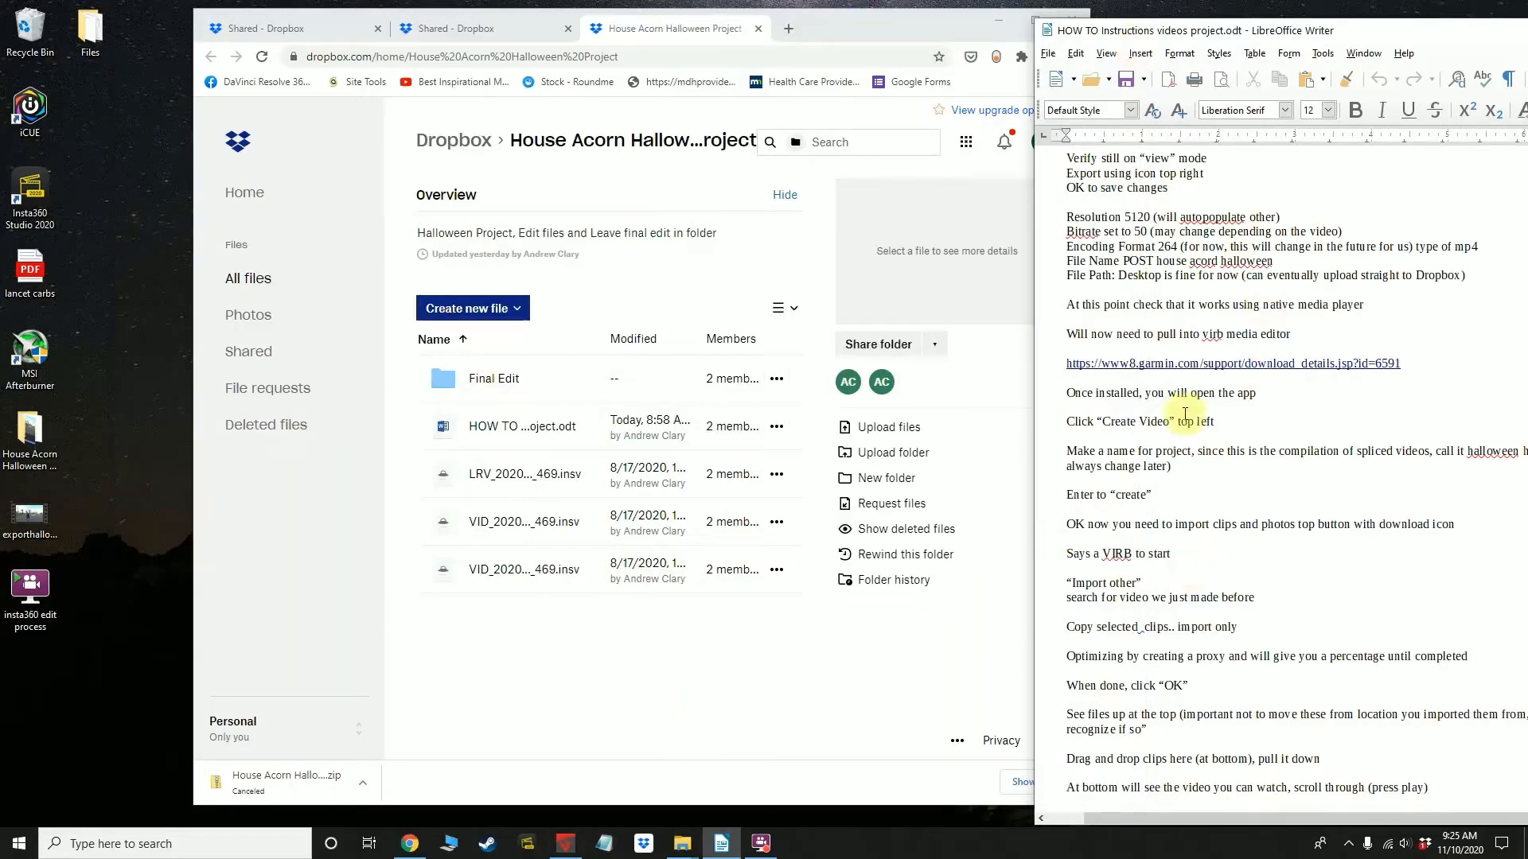
double_click(1187, 365)
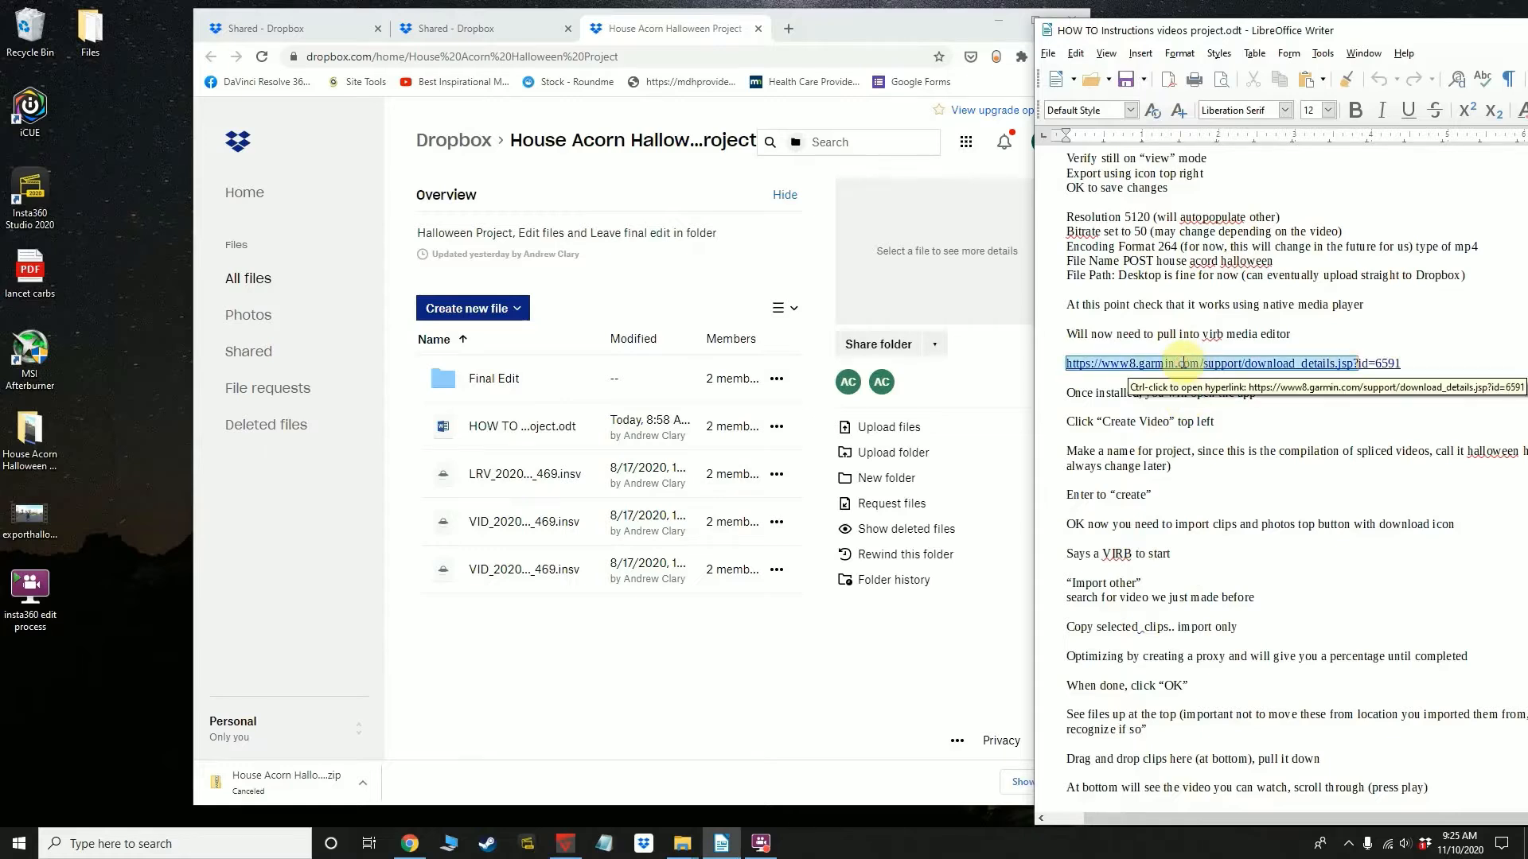
click(1202, 368)
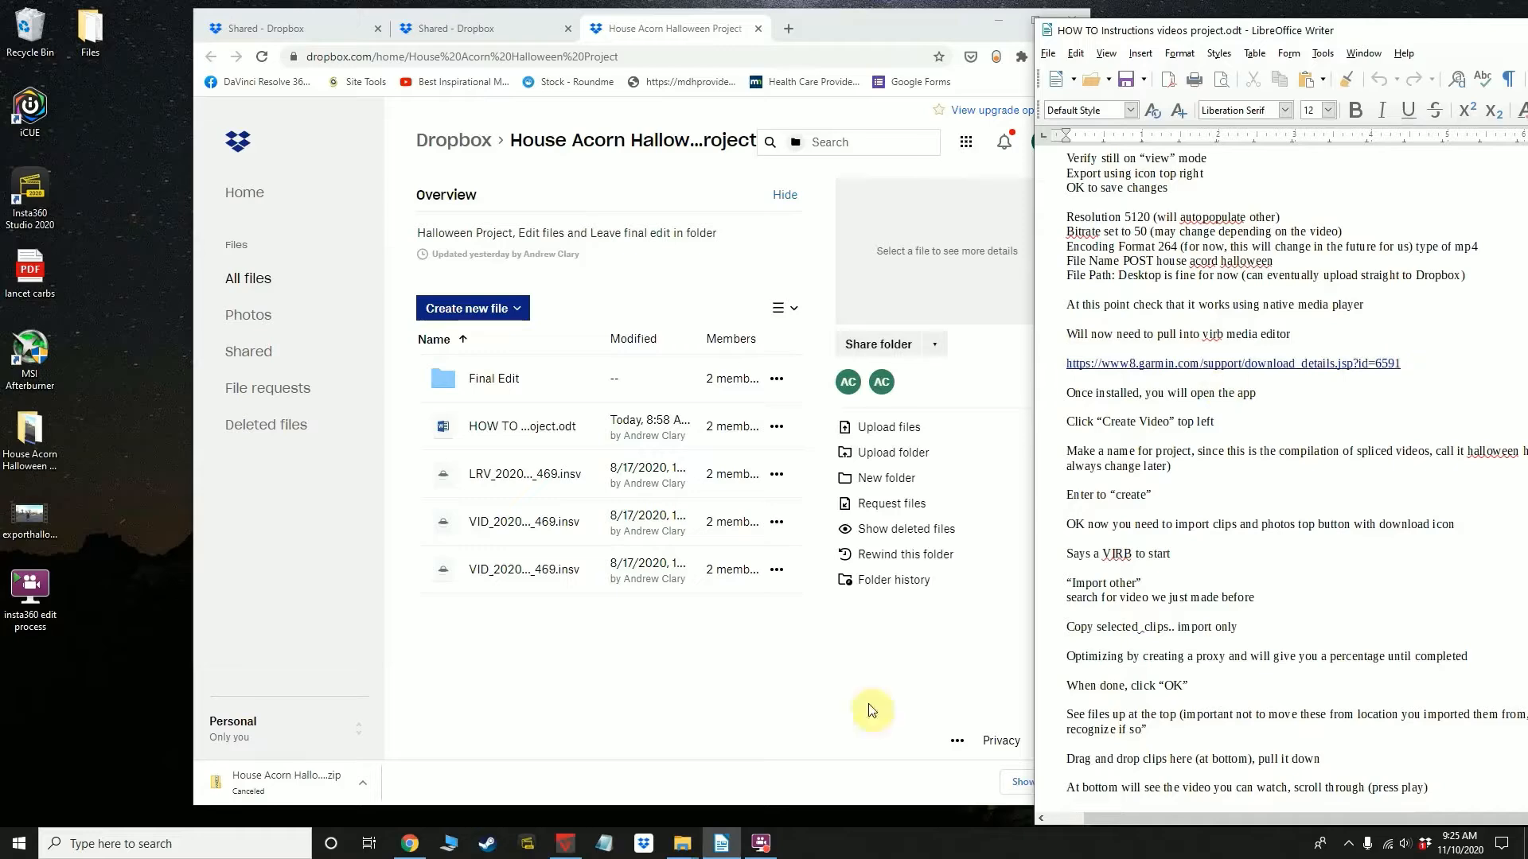
click(415, 845)
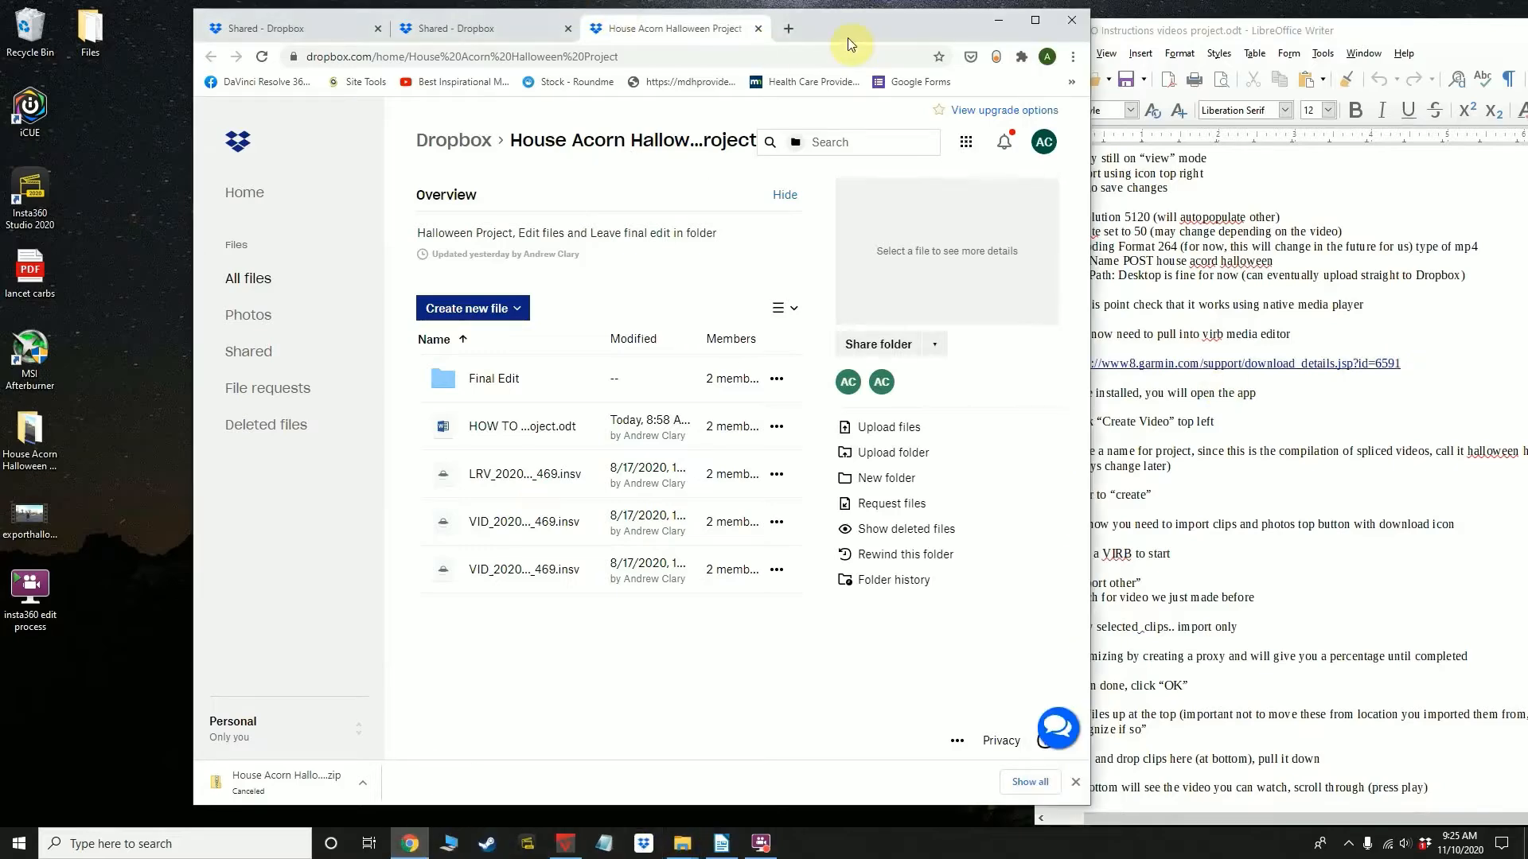
click(782, 32)
text(https://www8.garmin.com/support/download_details.jsp?id=6591)
key(Return)
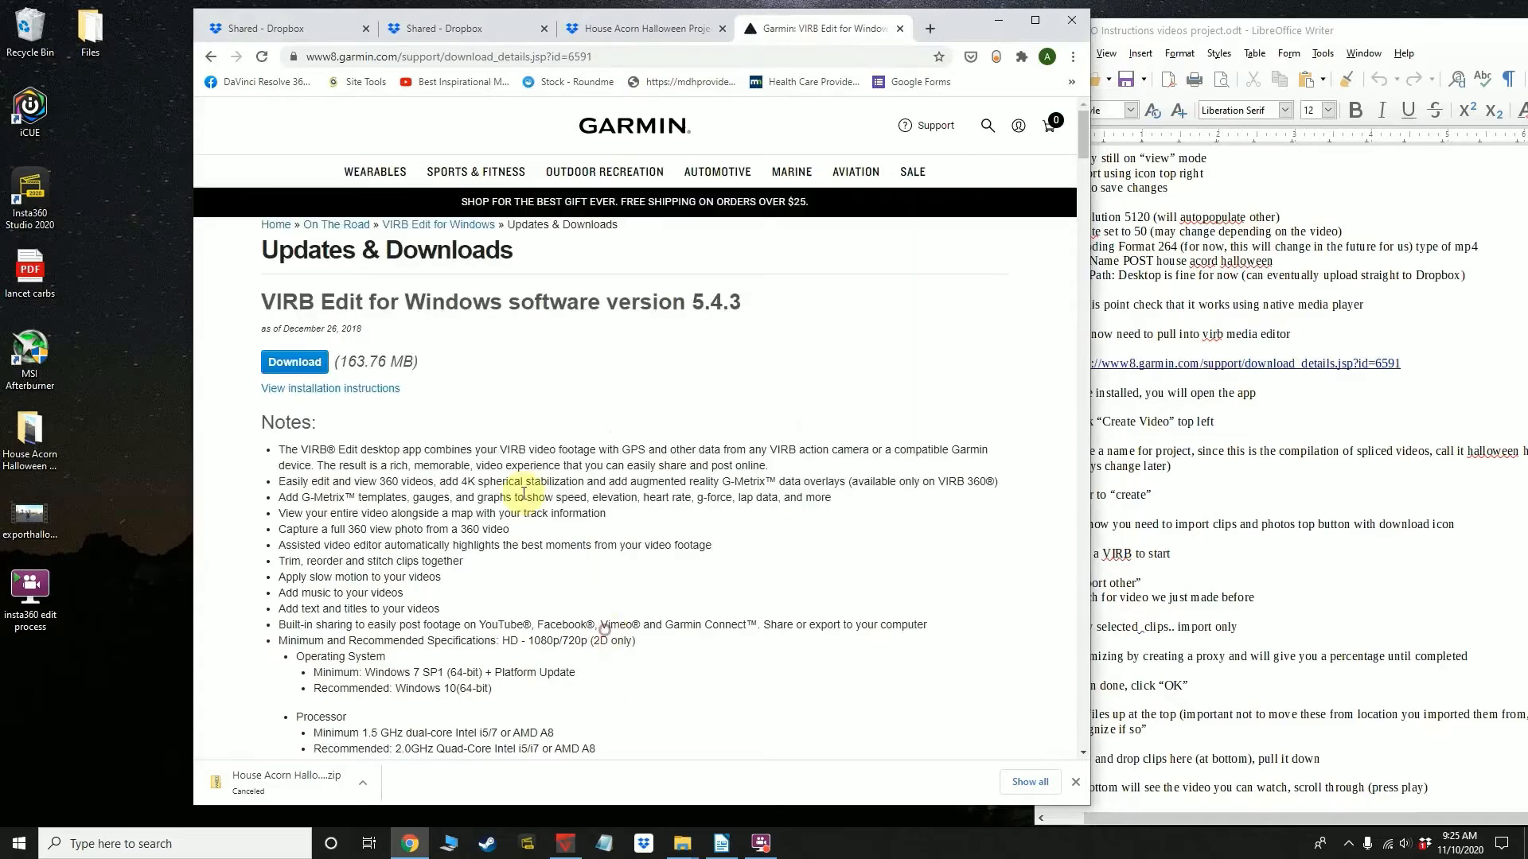
Start downloading VIRB Edit for Windows 5.4.3, cancel the download, and try to open the leftover installer file on the desktop
scroll(549, 482, down, 12)
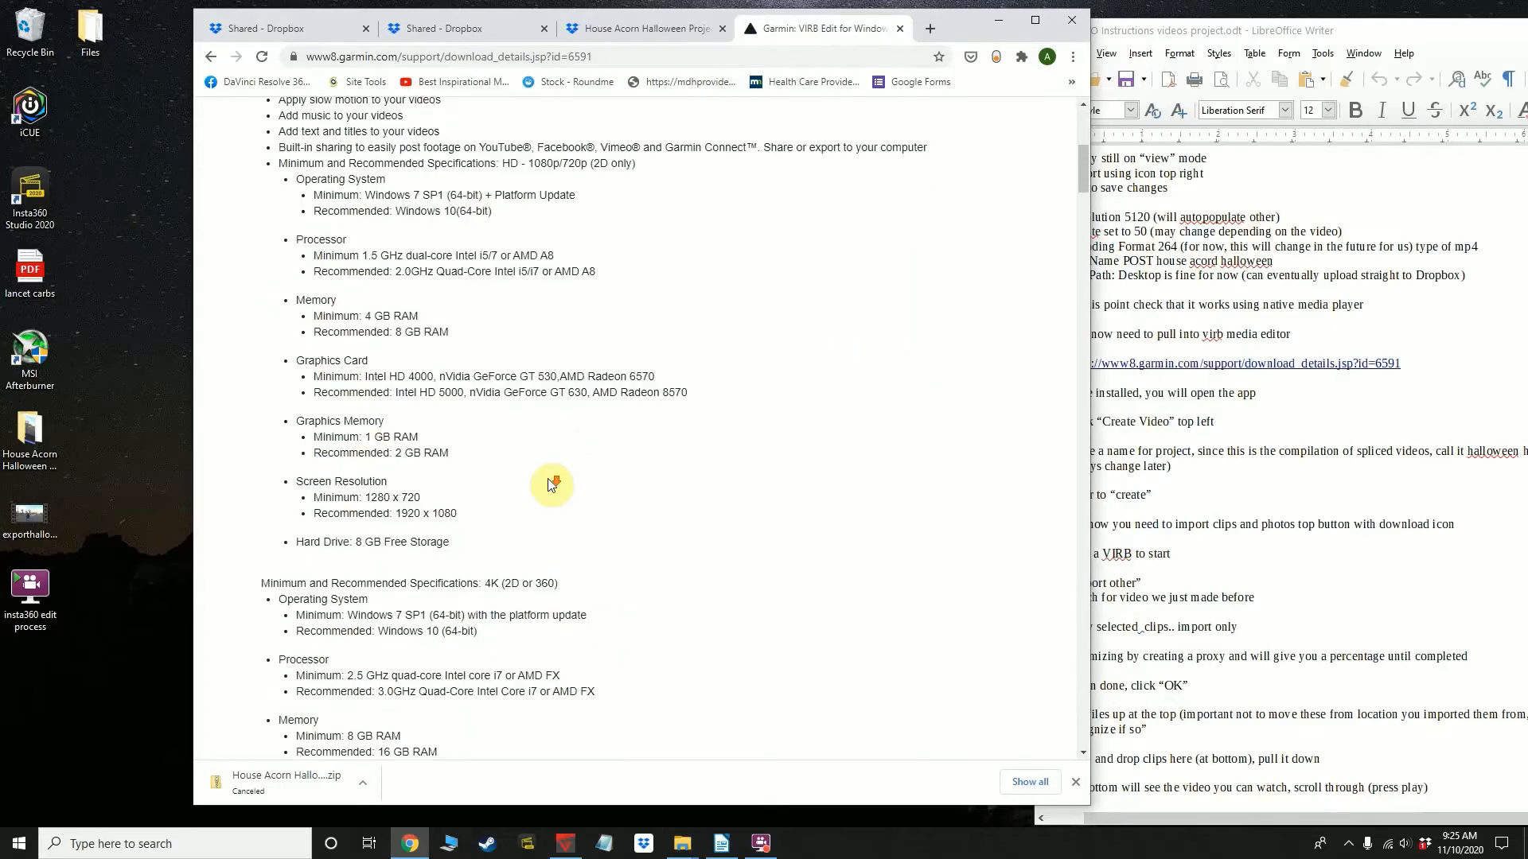
scroll(546, 484, up, 12)
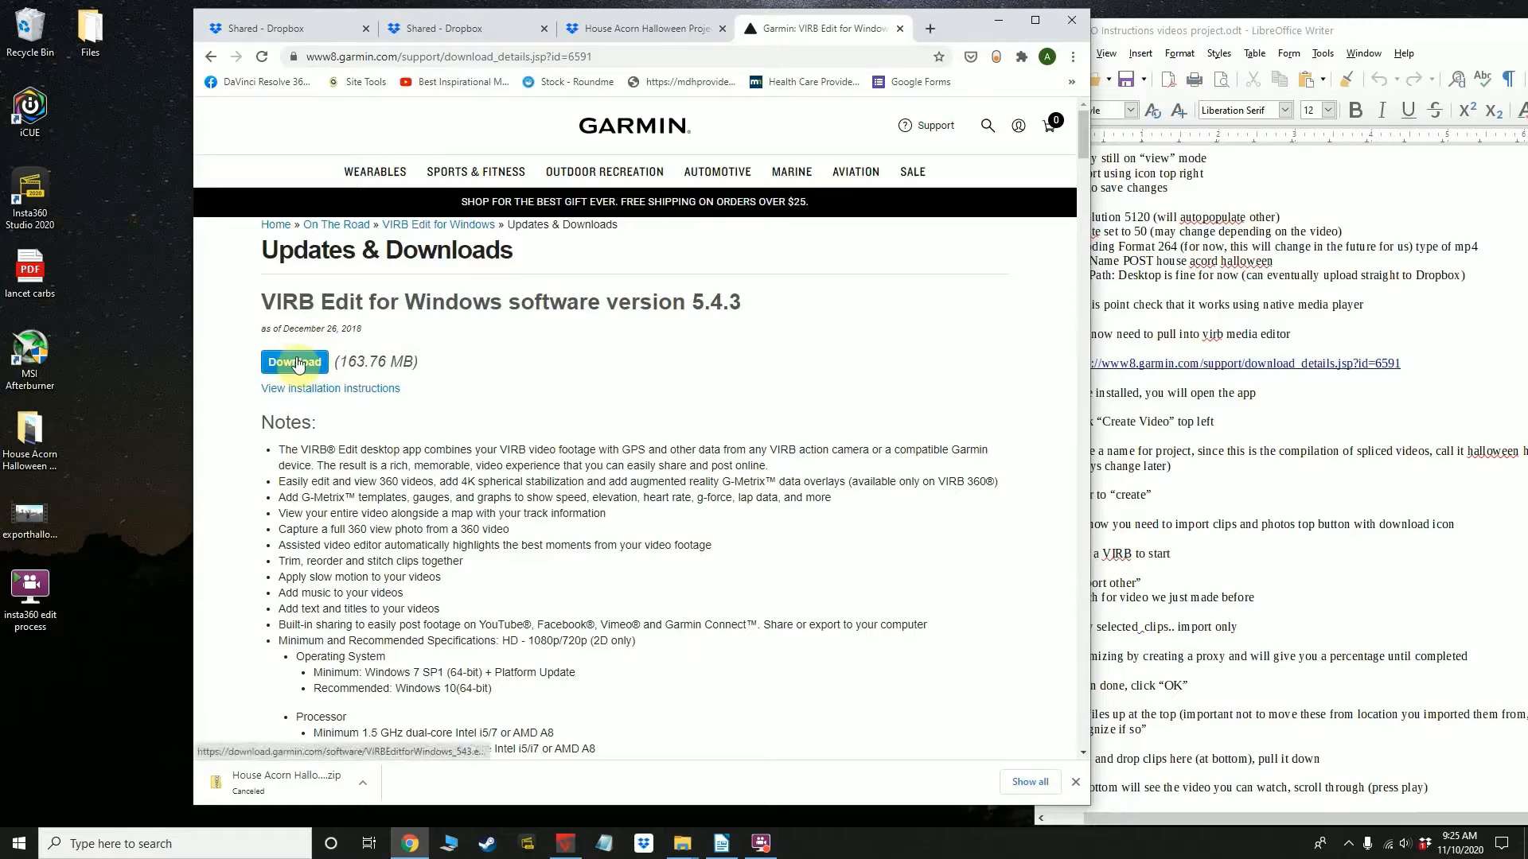
click(296, 363)
click(361, 785)
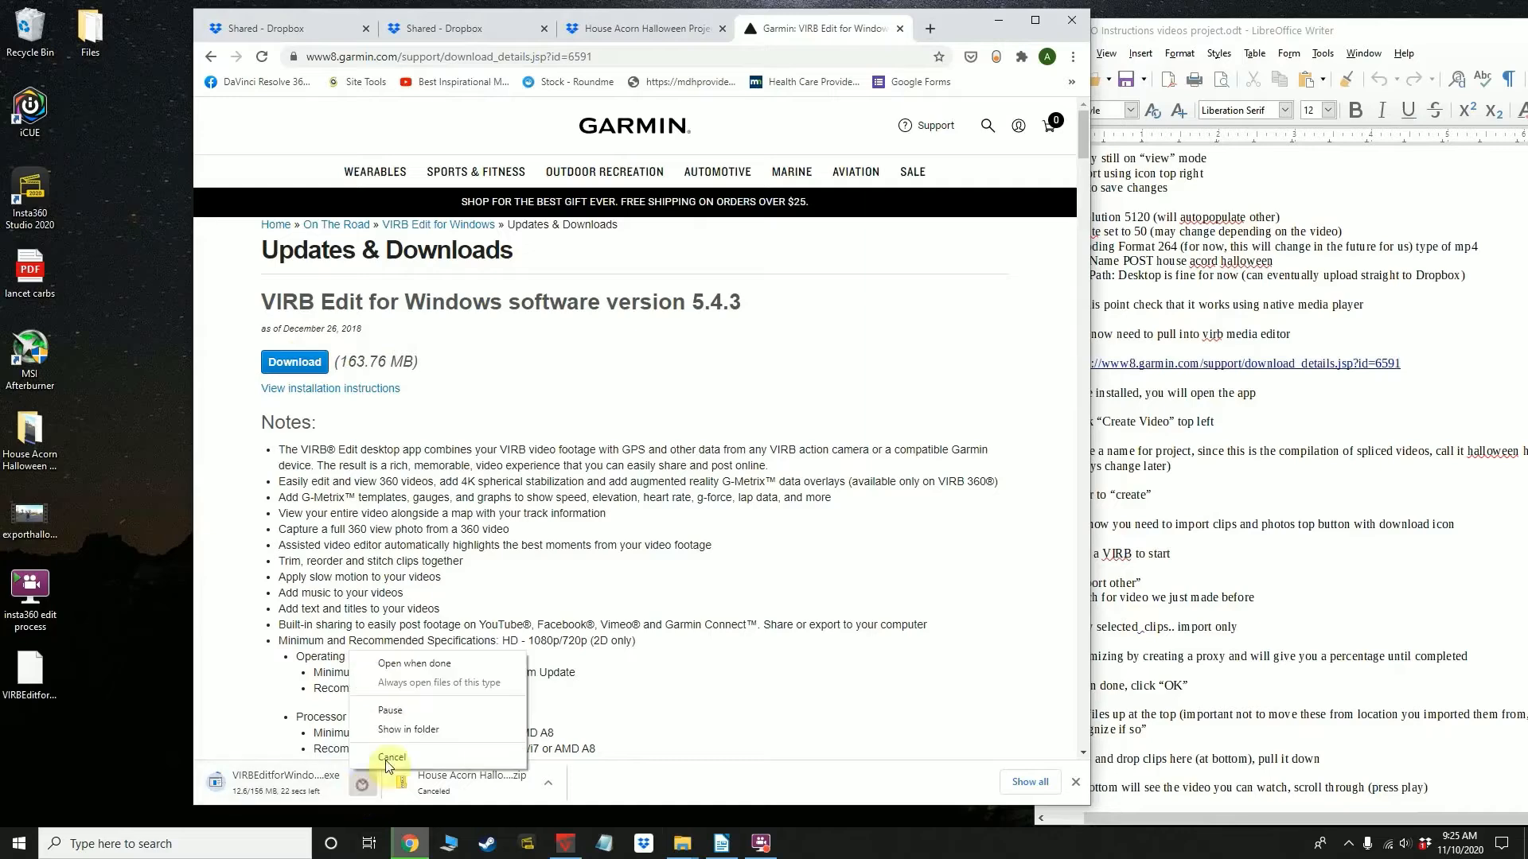
click(390, 757)
click(90, 695)
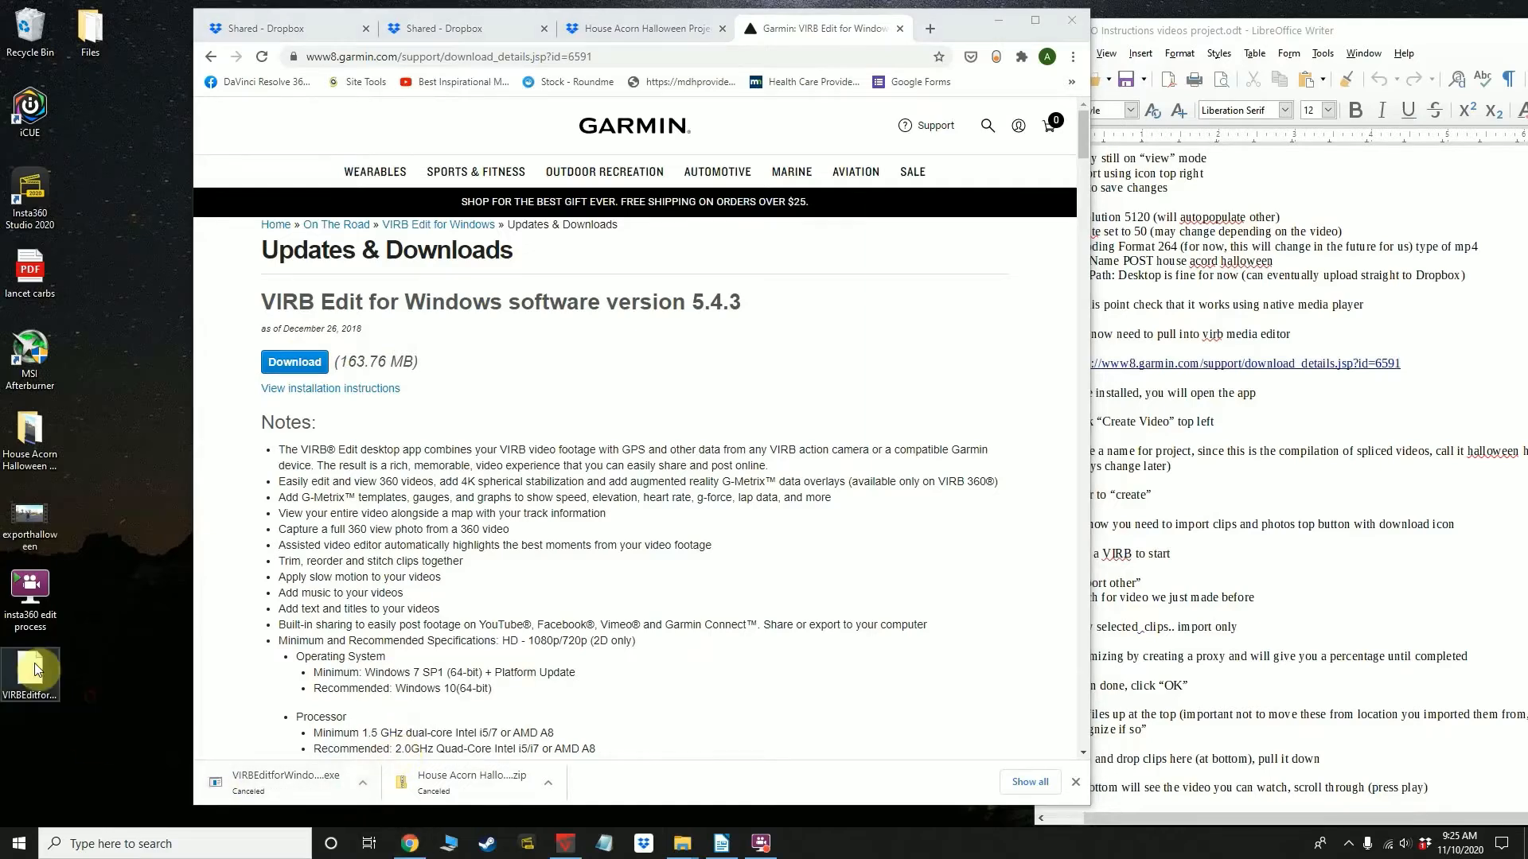
double_click(30, 670)
click(804, 358)
click(924, 207)
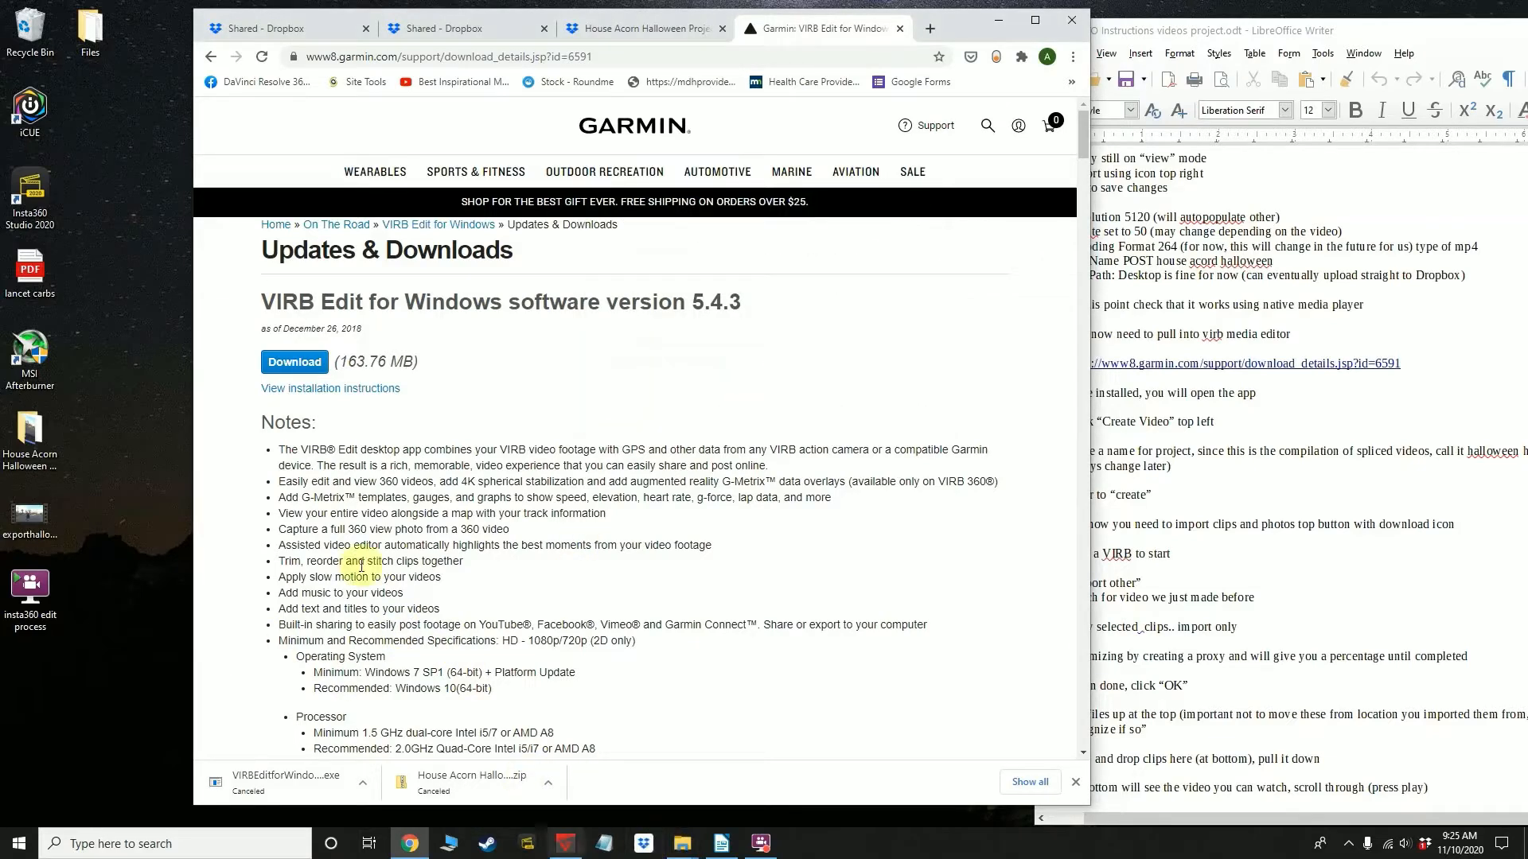
Open VIRB Edit and move its window clear of the desktop icons
mouse_move(562, 847)
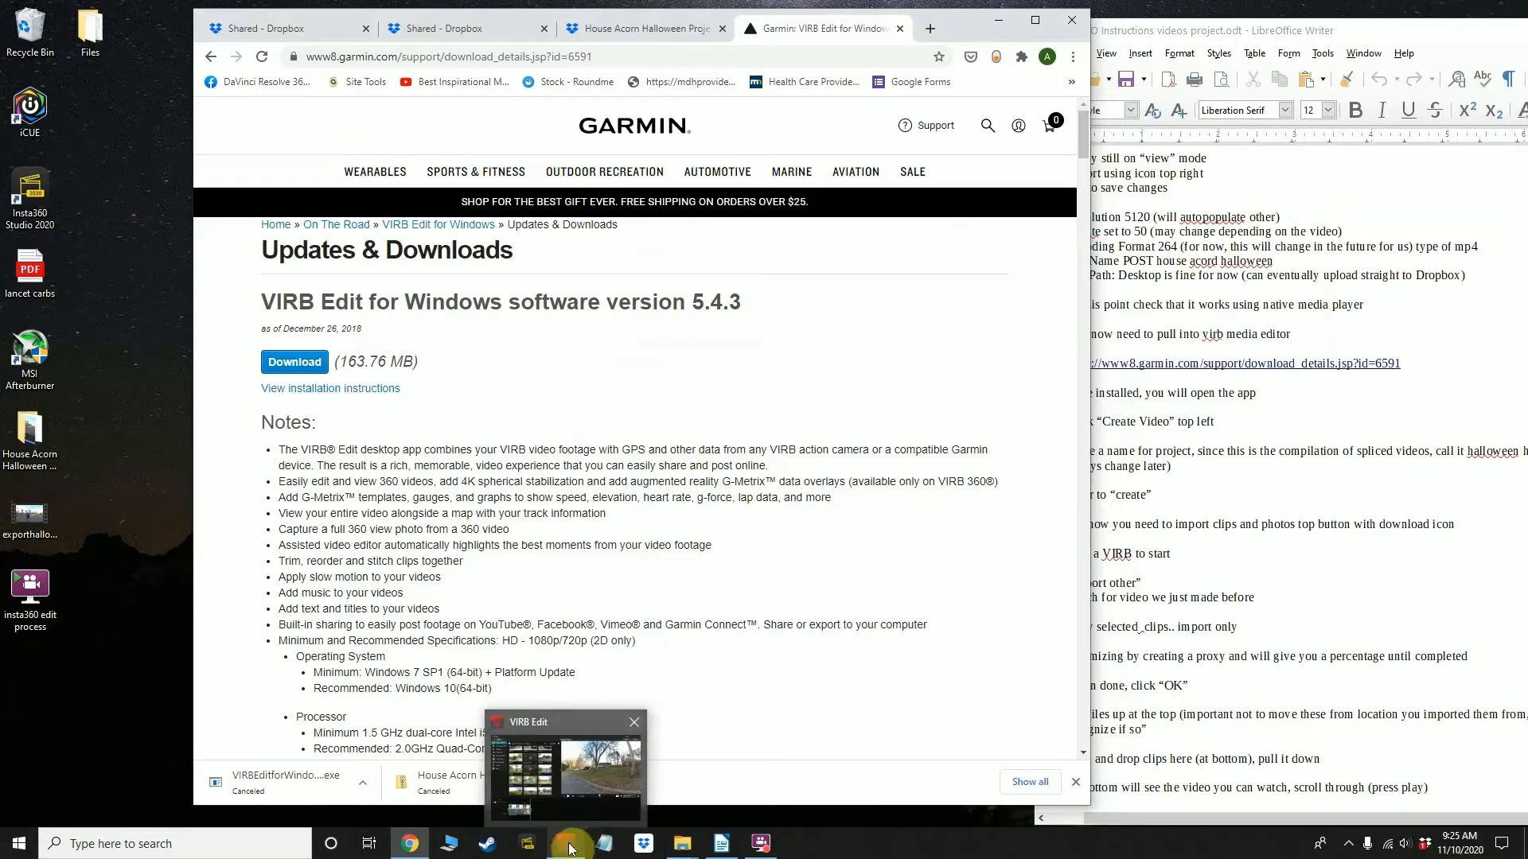
drag(12, 646, 98, 720)
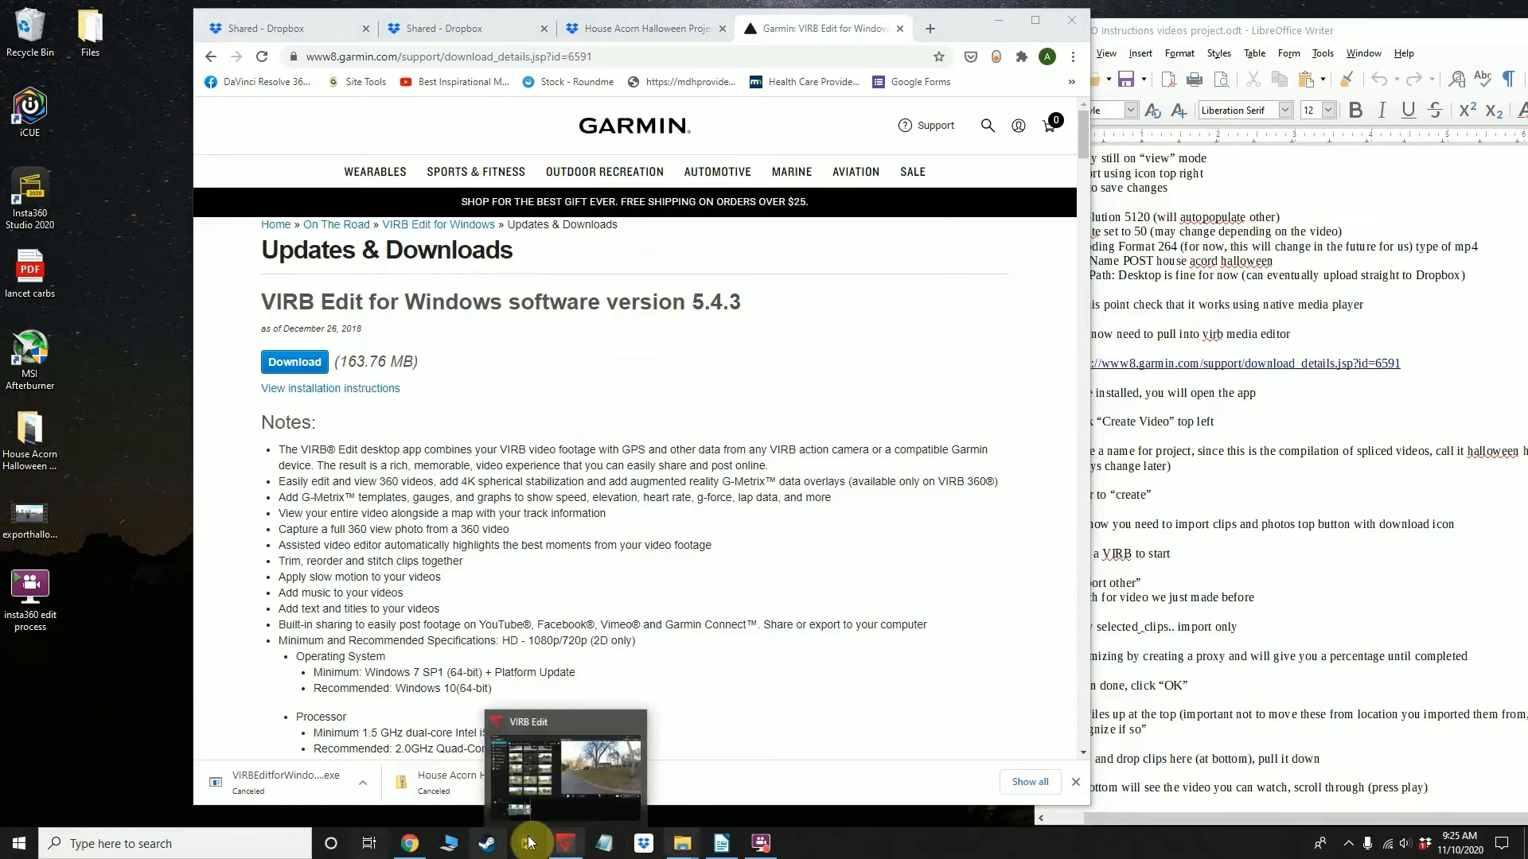
right_click(567, 842)
click(526, 809)
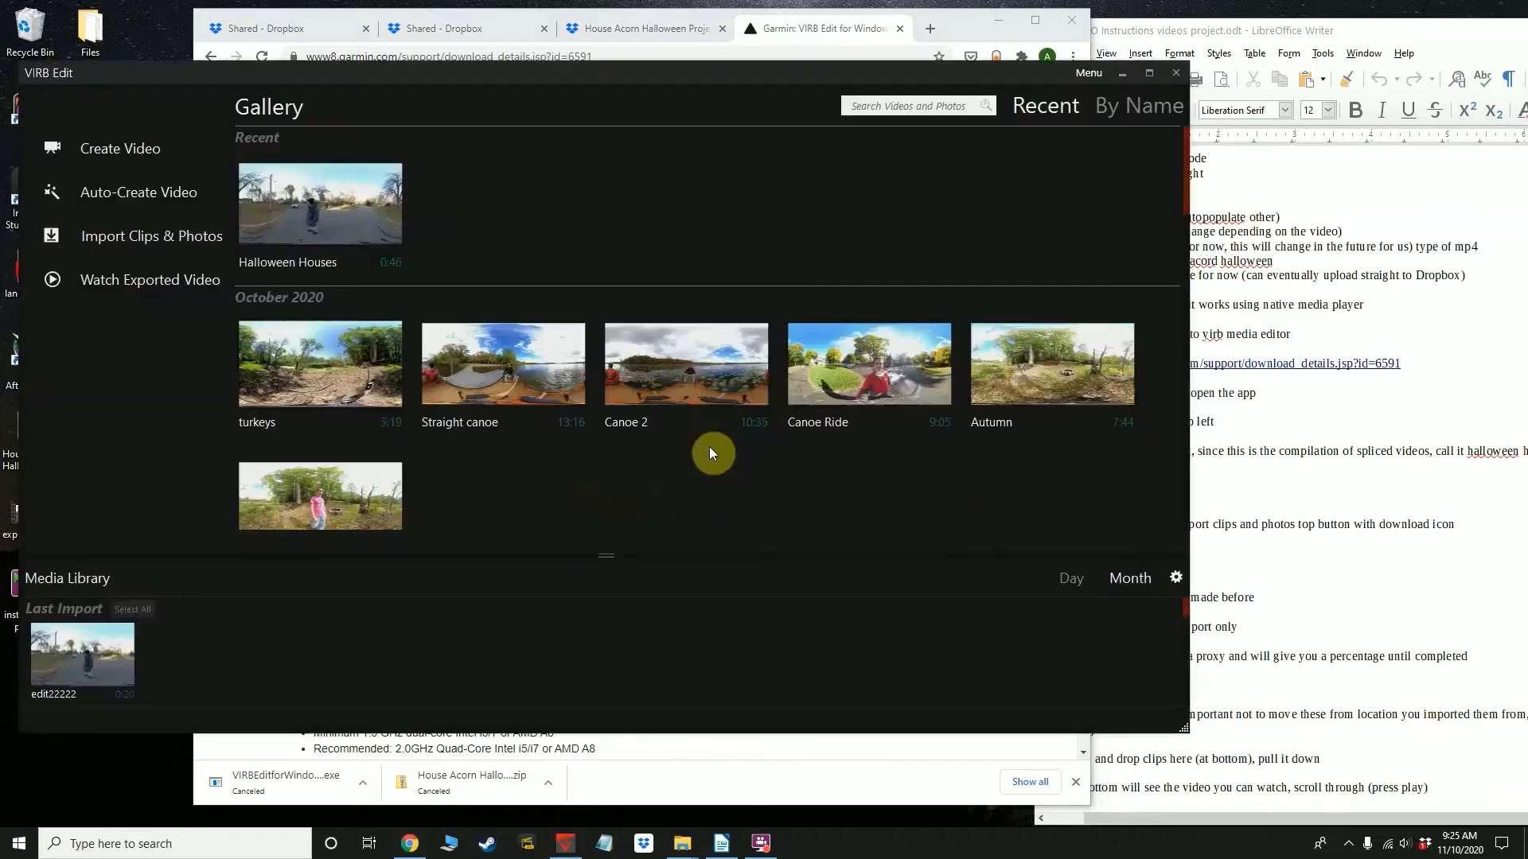
drag(344, 79, 457, 119)
Create a new video project named House Acorn Halloween
click(234, 192)
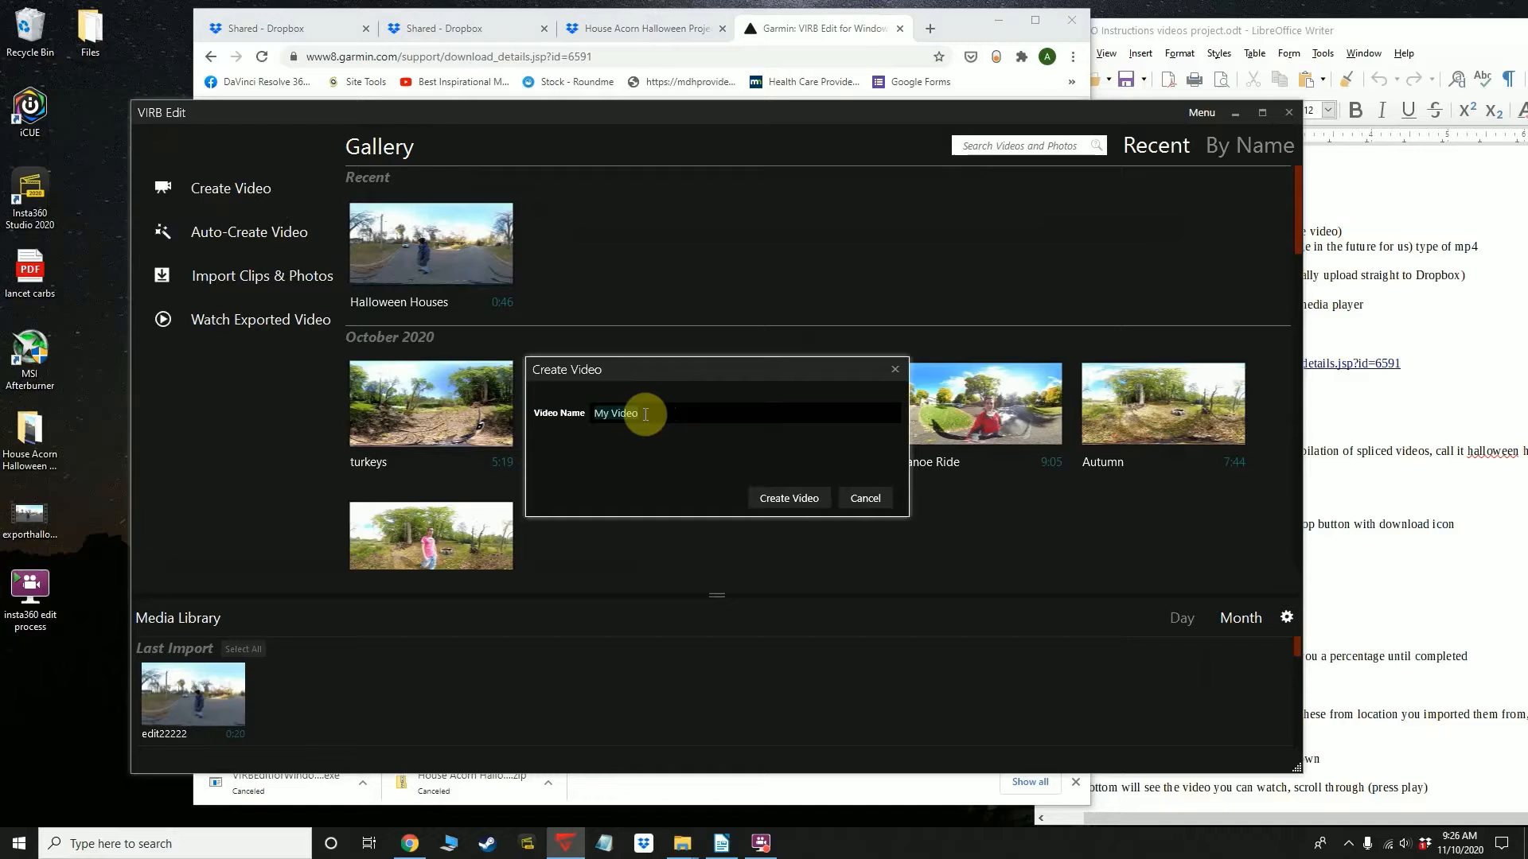
text(House Acorn Halloween)
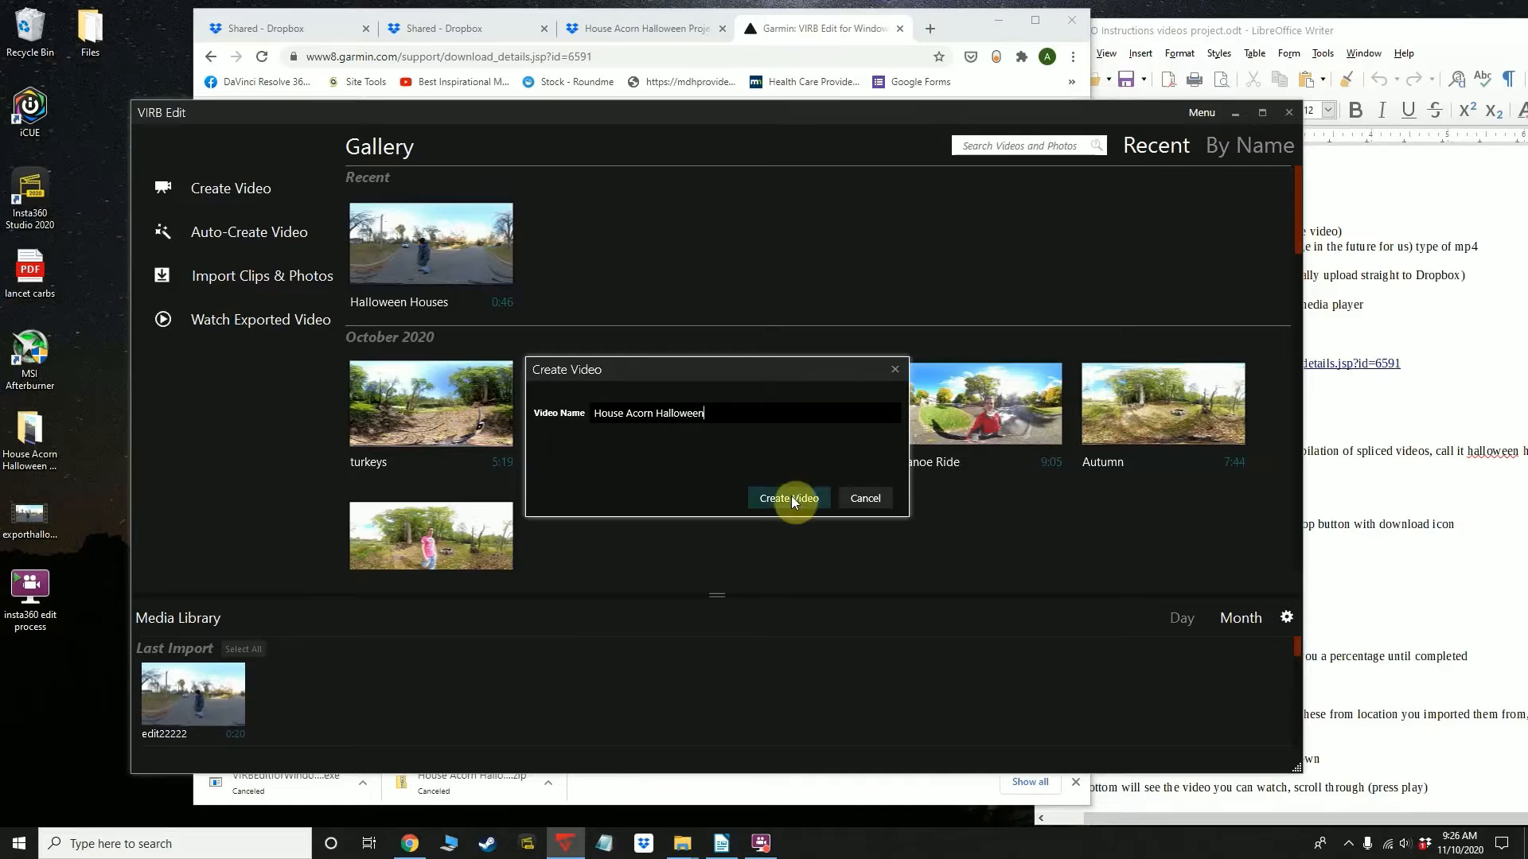
click(790, 498)
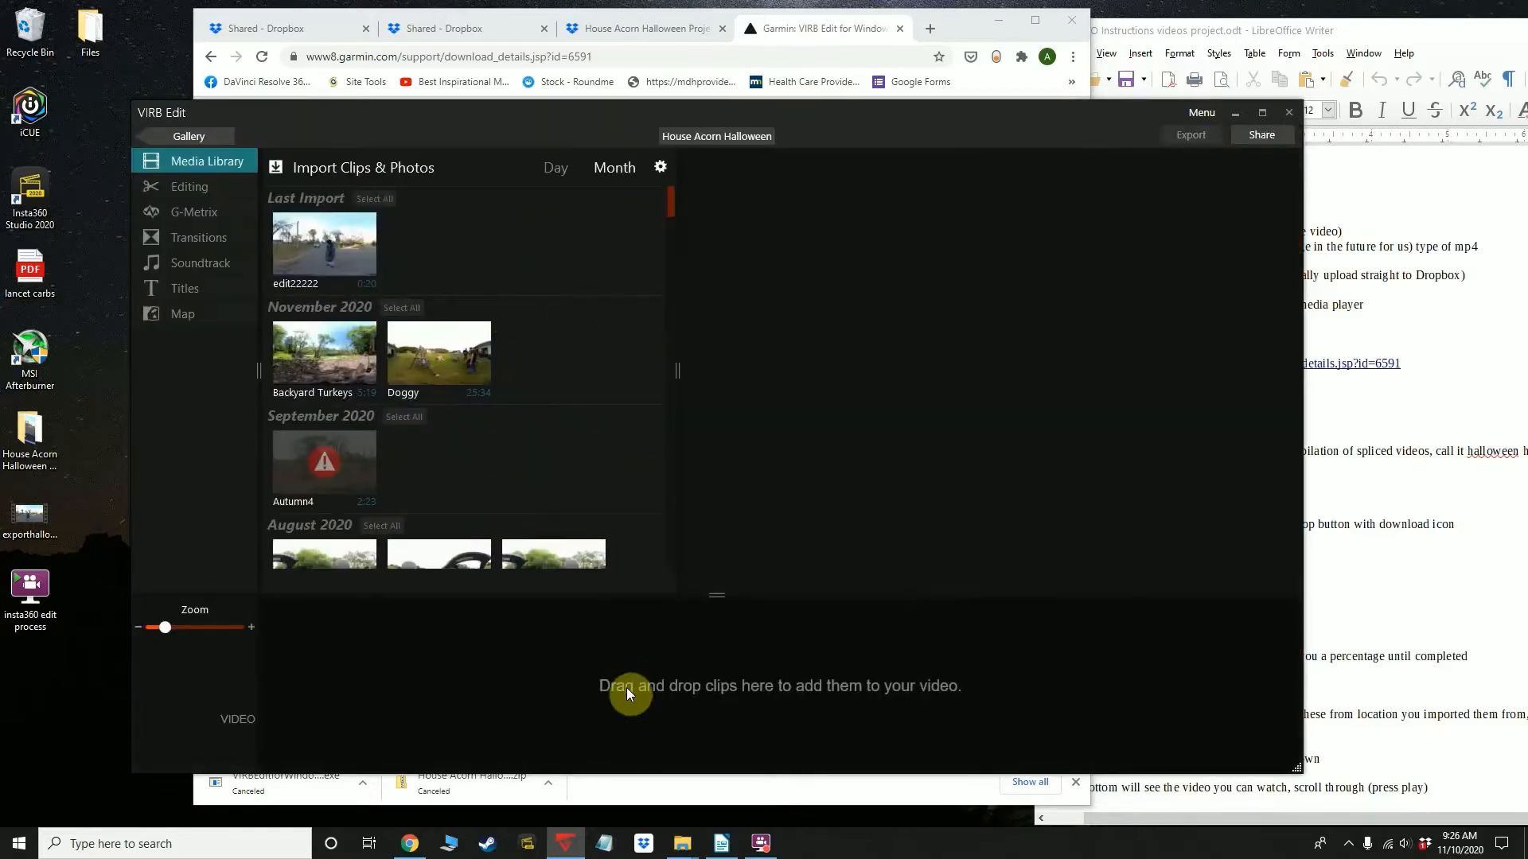
Import the exporthalloween video from the Desktop folder with the Import Only option, without copying it into the Clip Library
drag(622, 118, 600, 116)
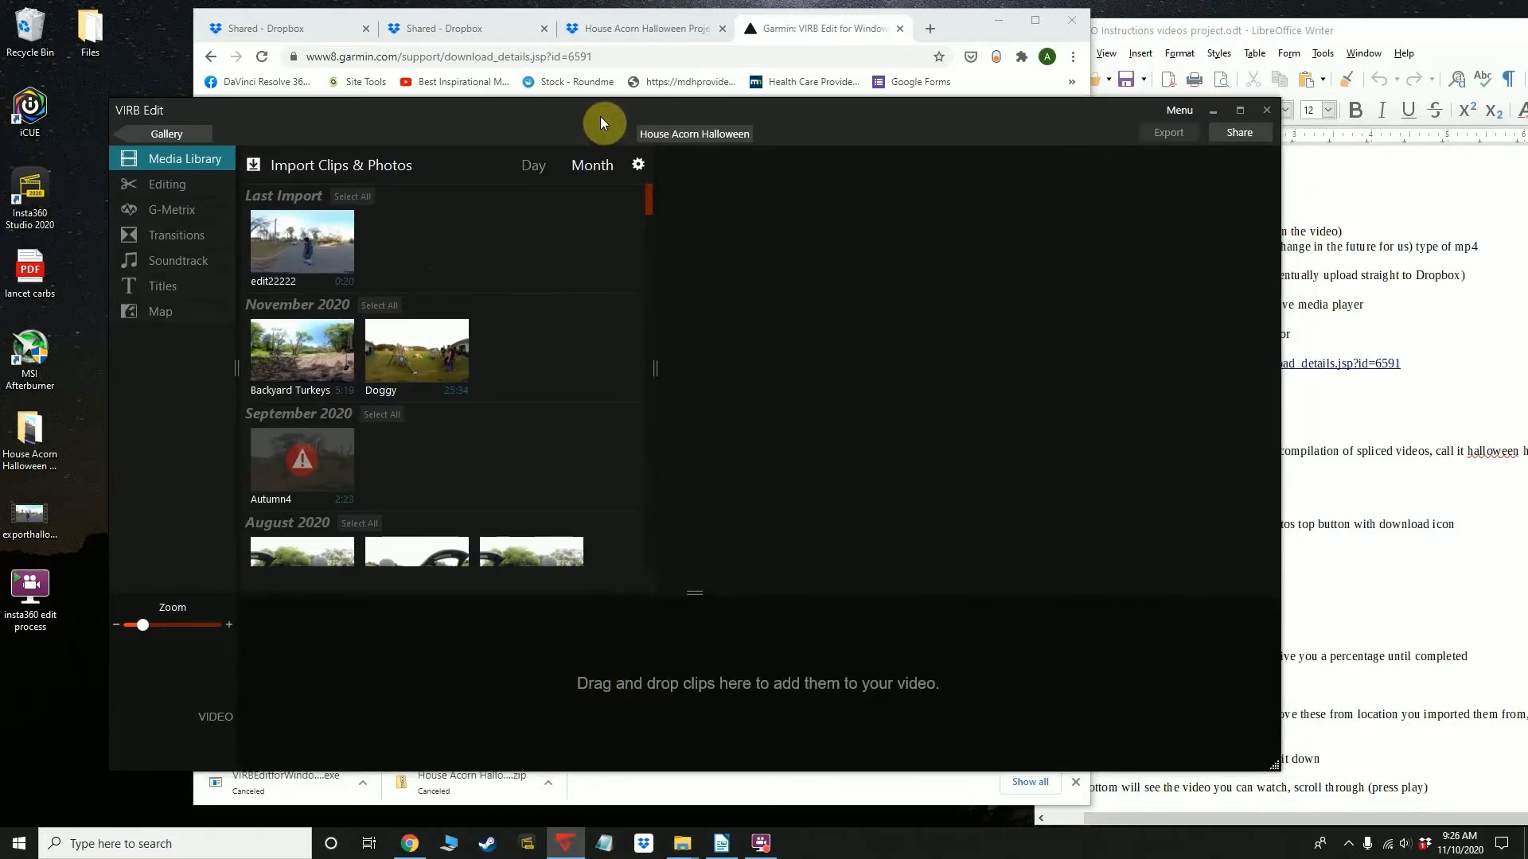
click(322, 169)
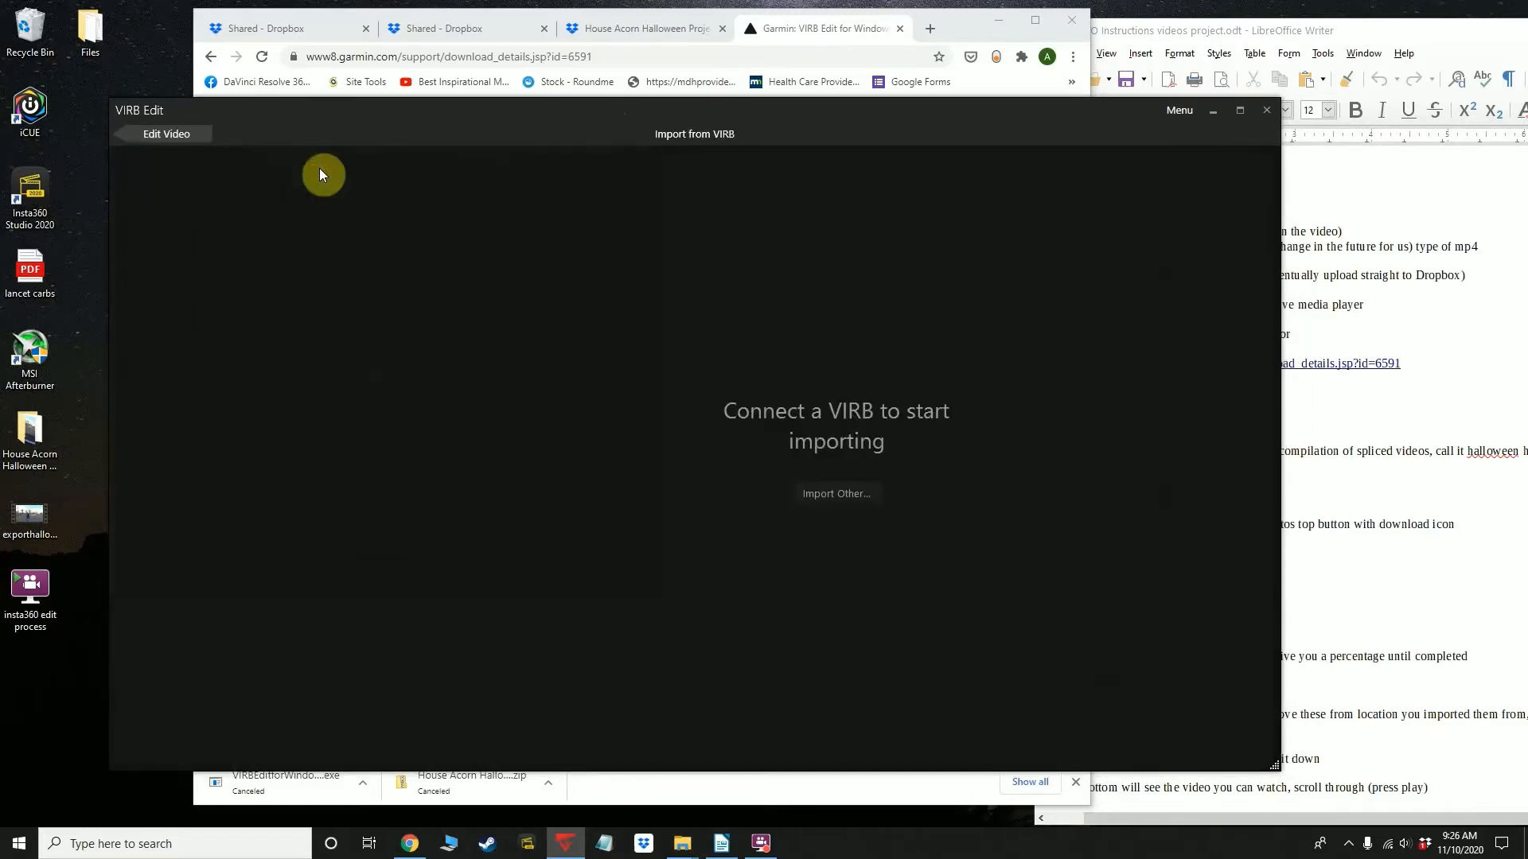
click(823, 495)
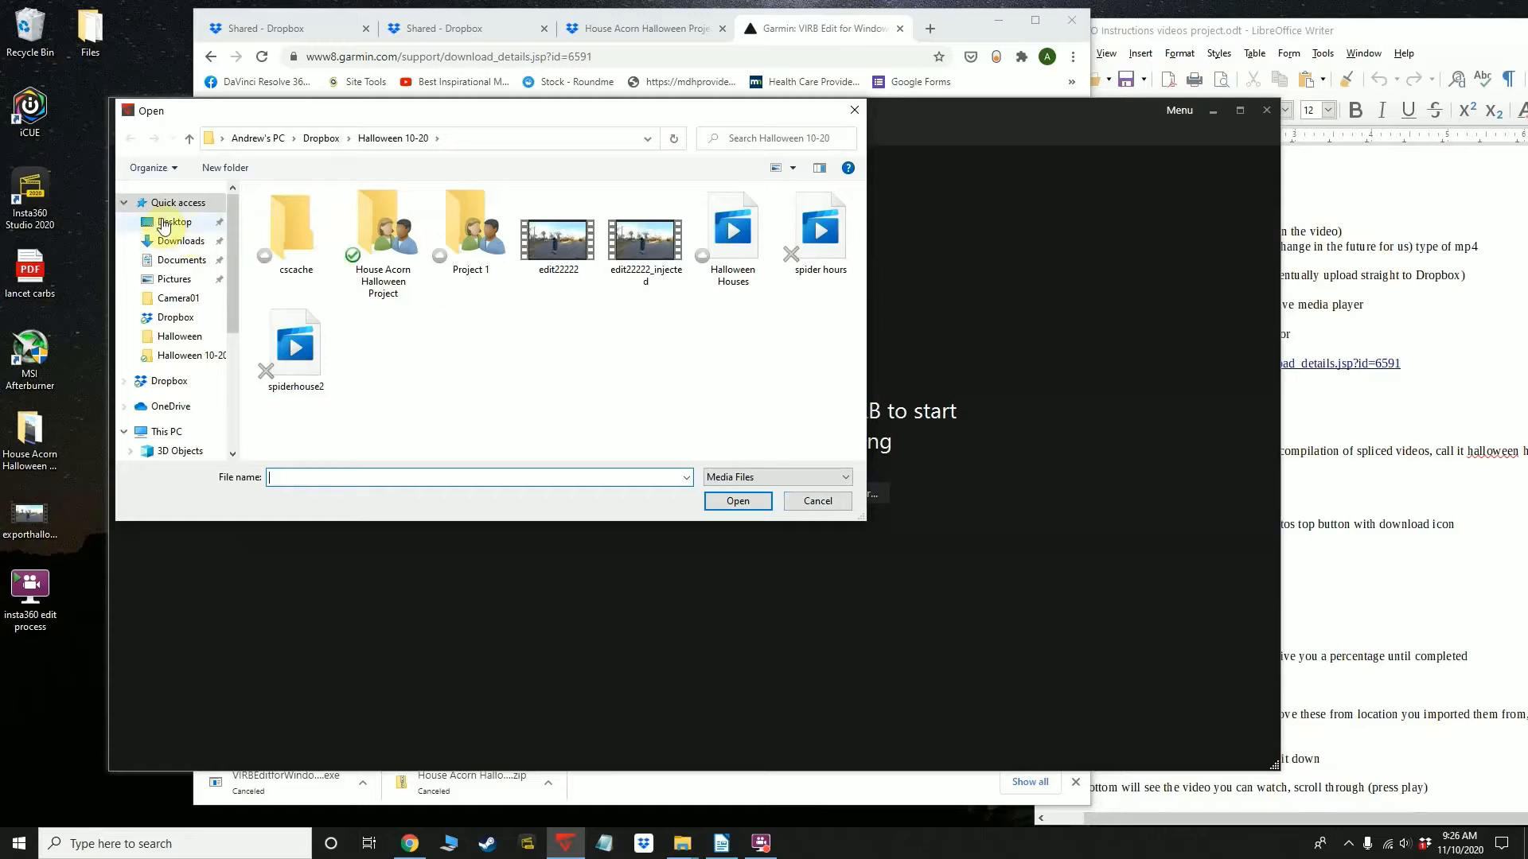
click(171, 222)
click(309, 255)
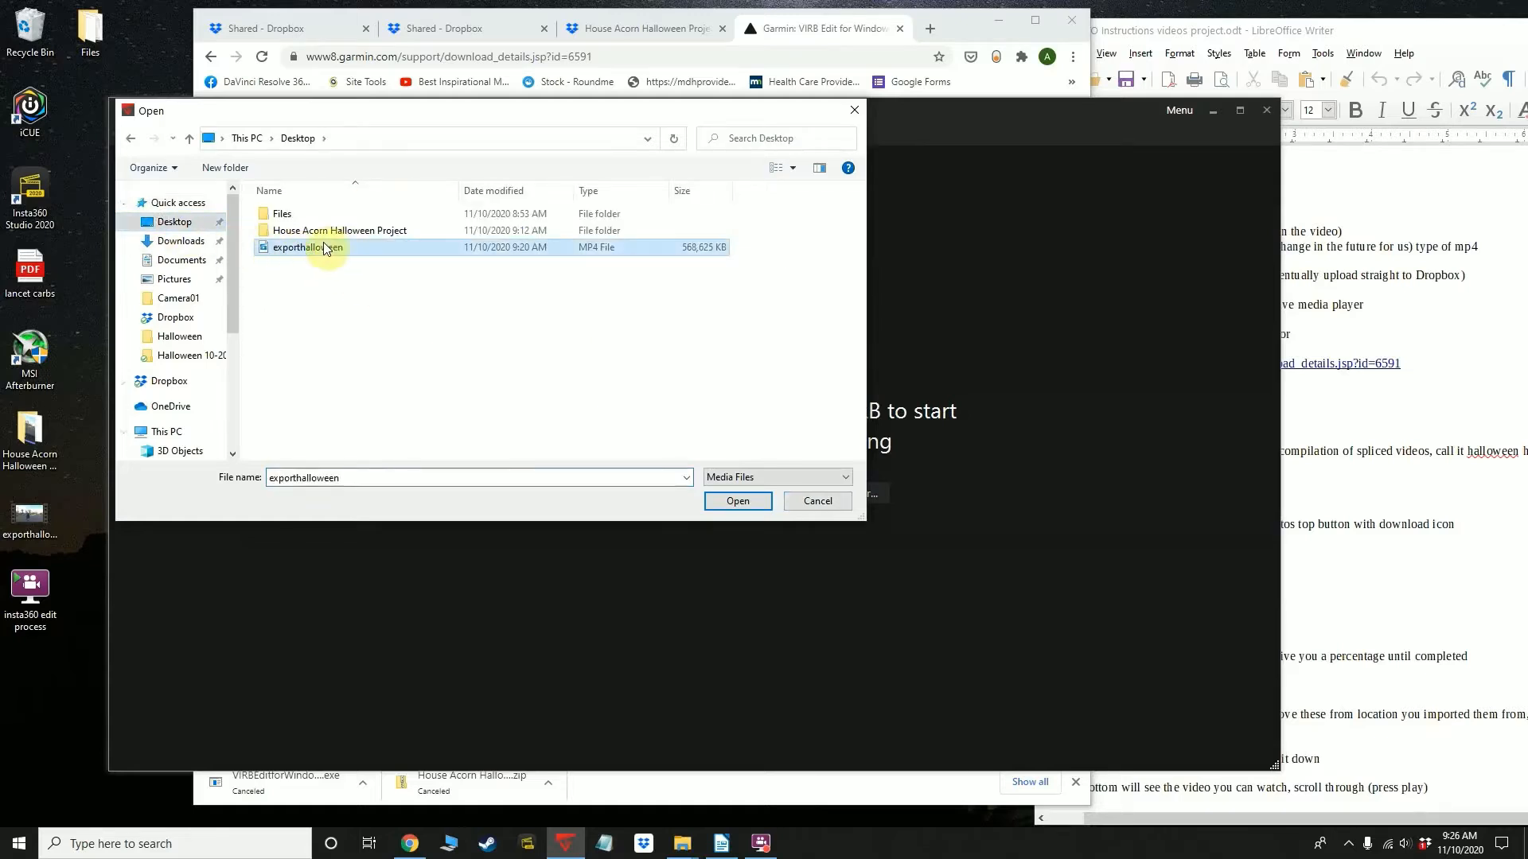
click(734, 503)
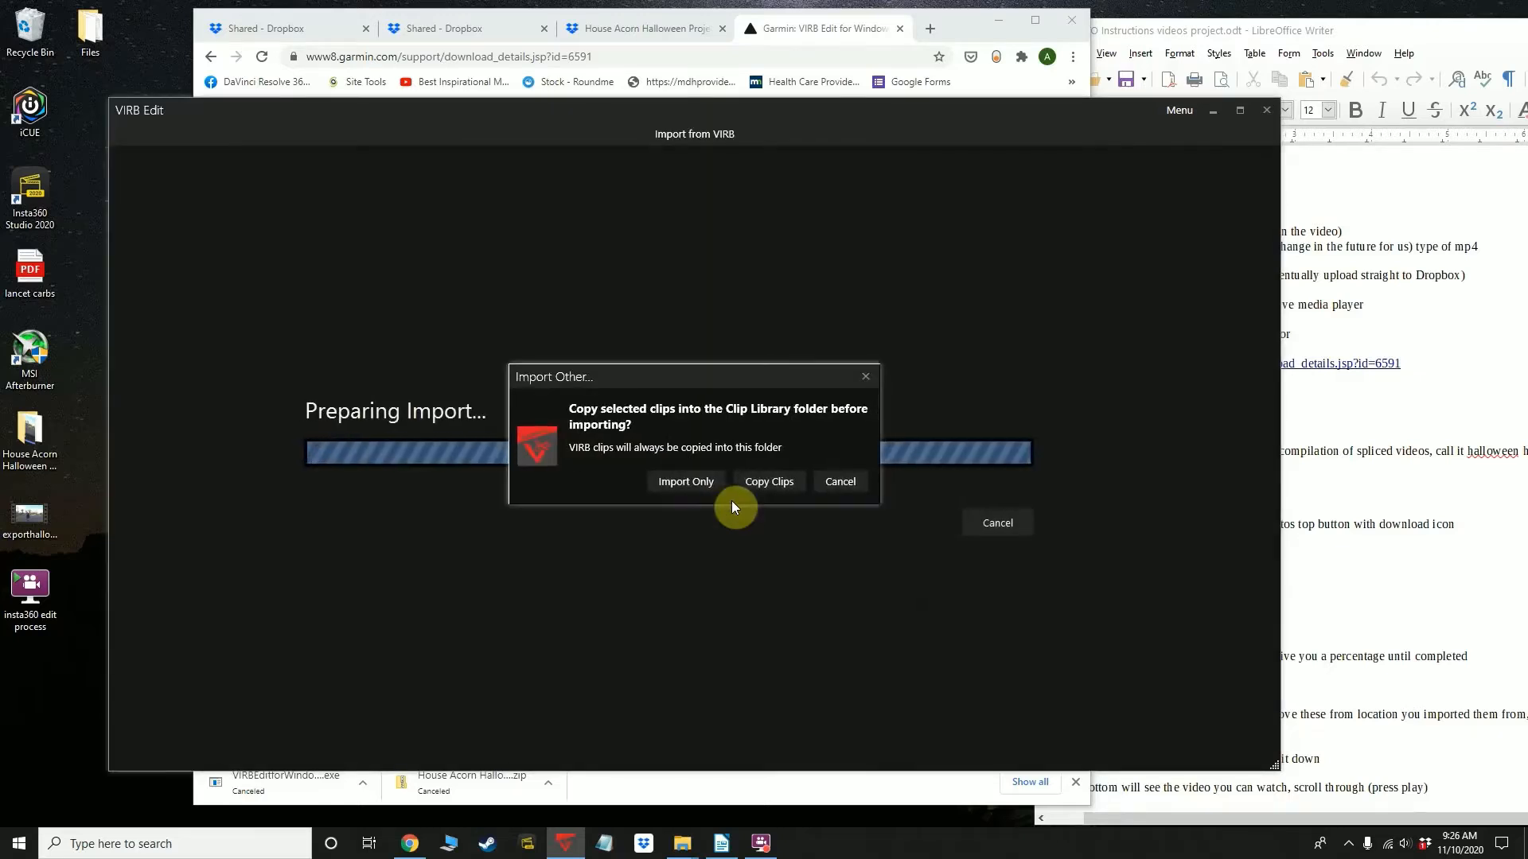
click(665, 486)
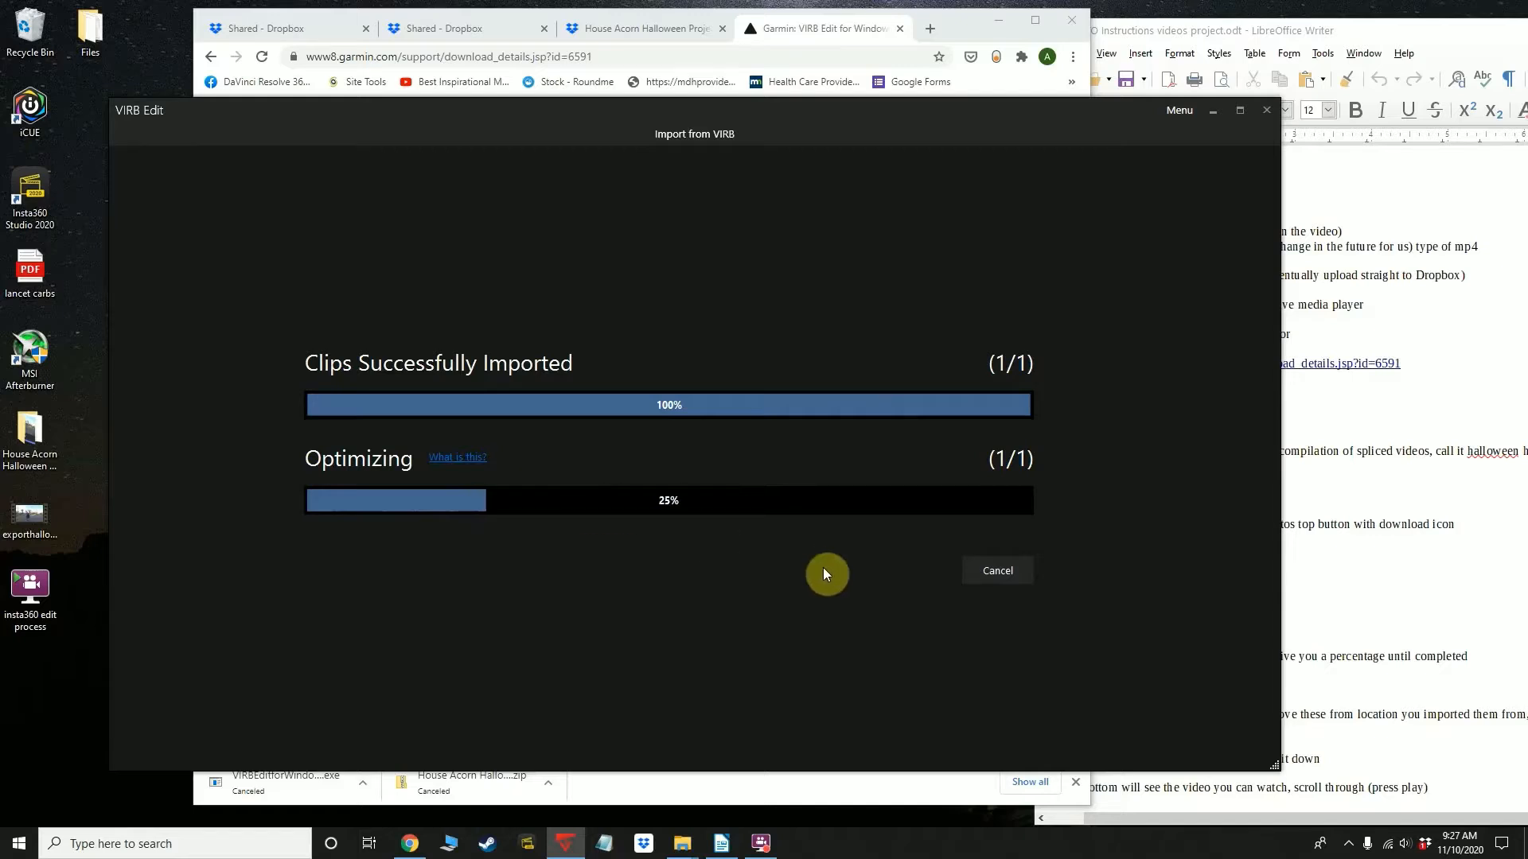
Check the instructions document for the part after optimizing and finish the clip import in VIRB Edit
click(760, 850)
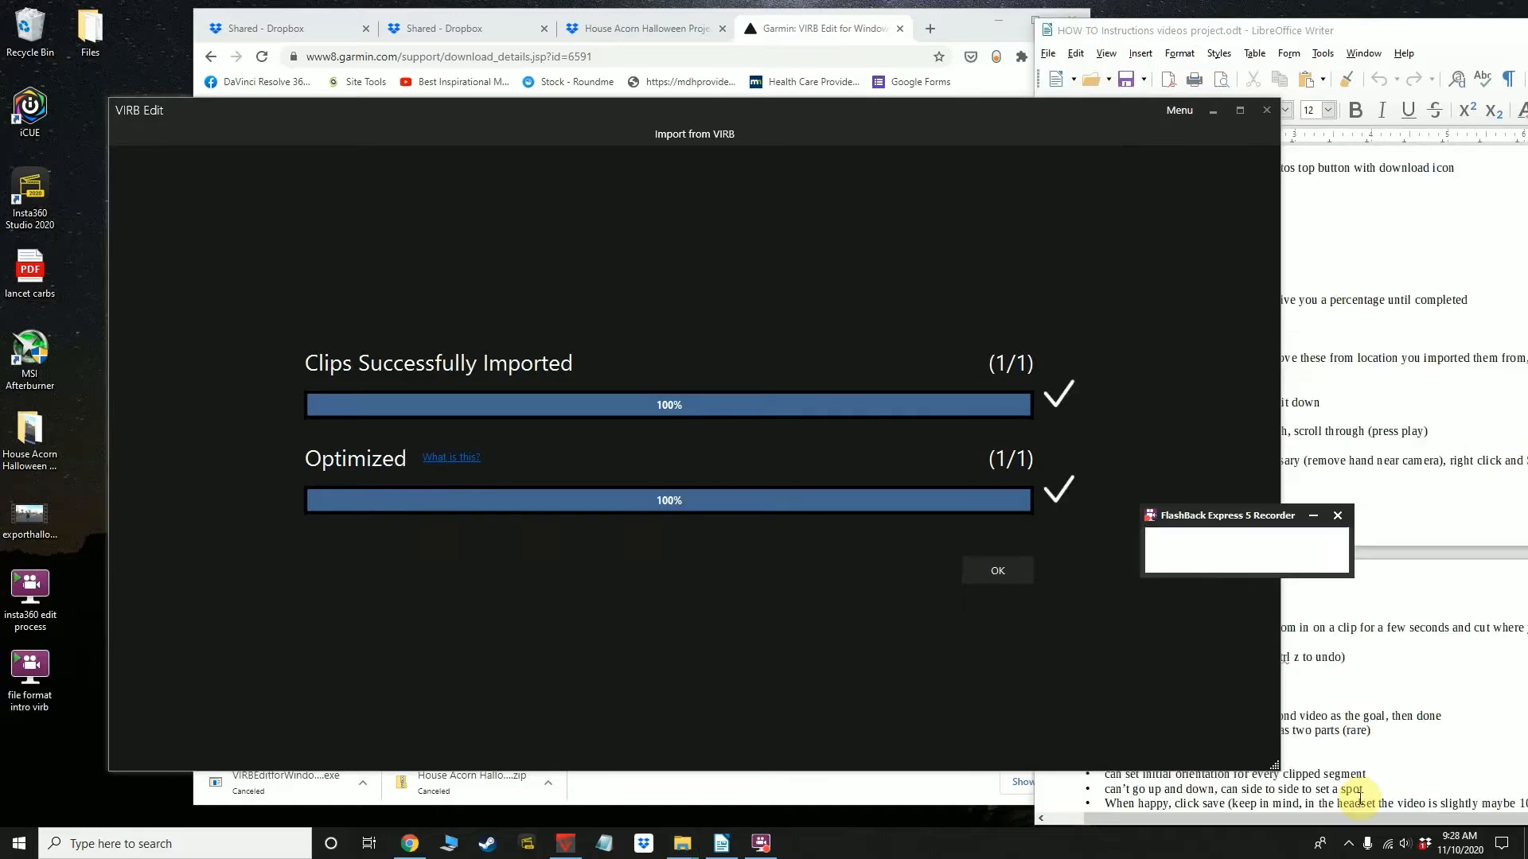
click(1210, 447)
click(1373, 382)
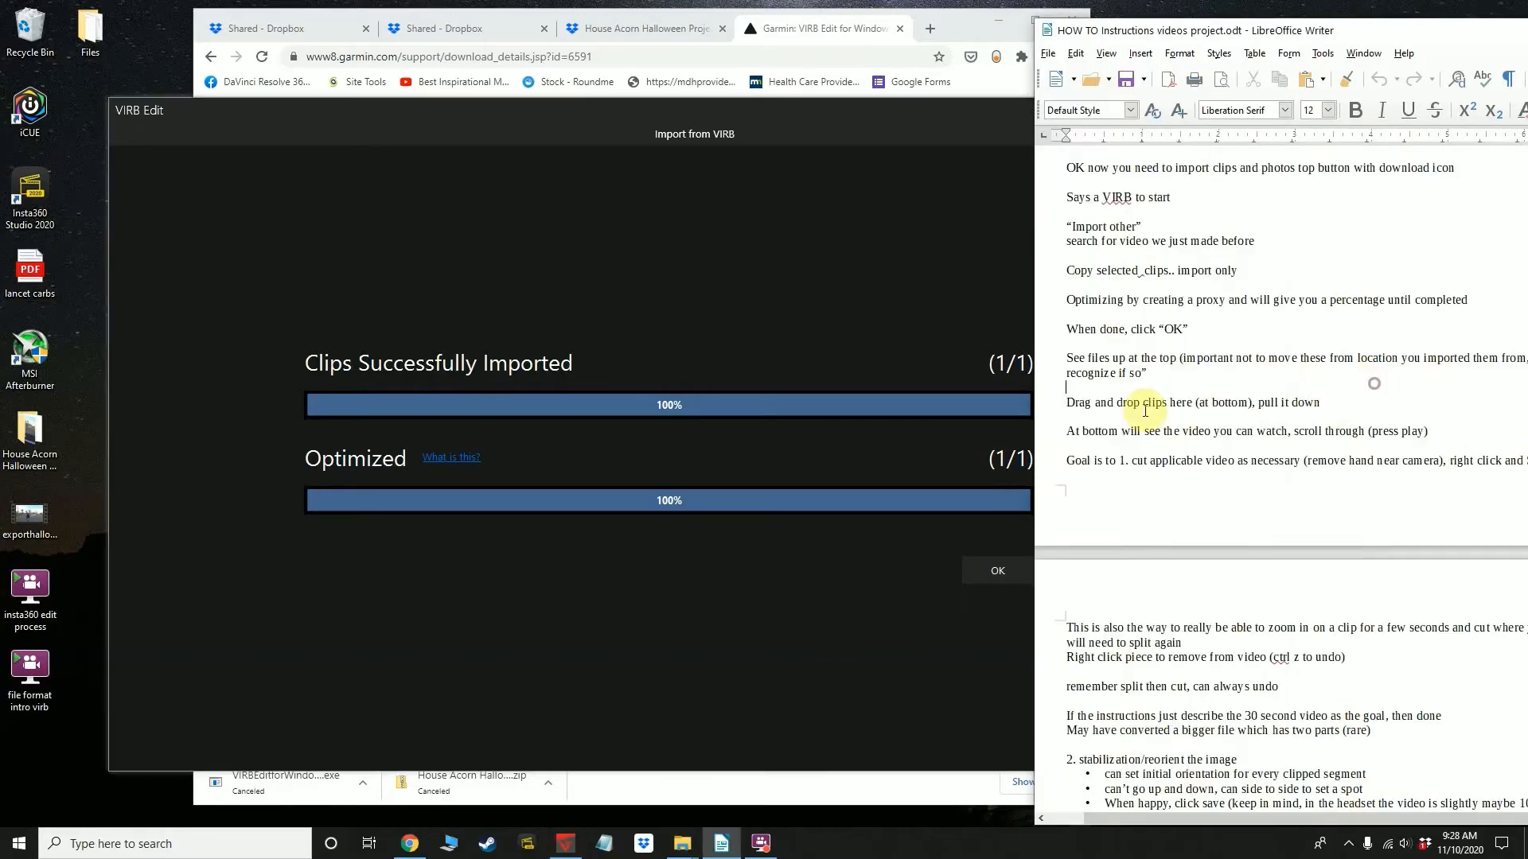
click(927, 266)
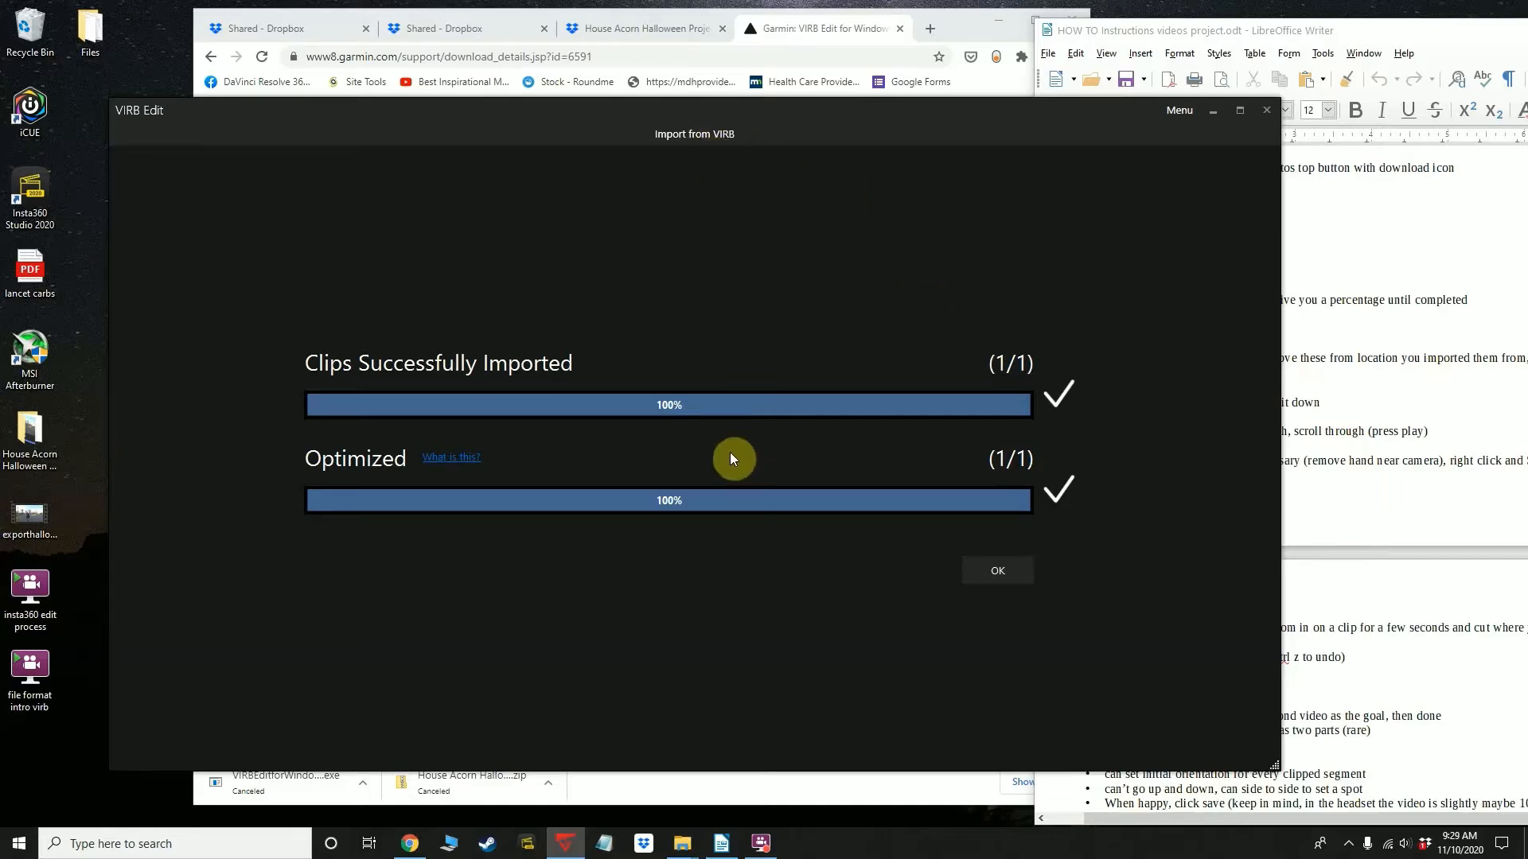
click(994, 572)
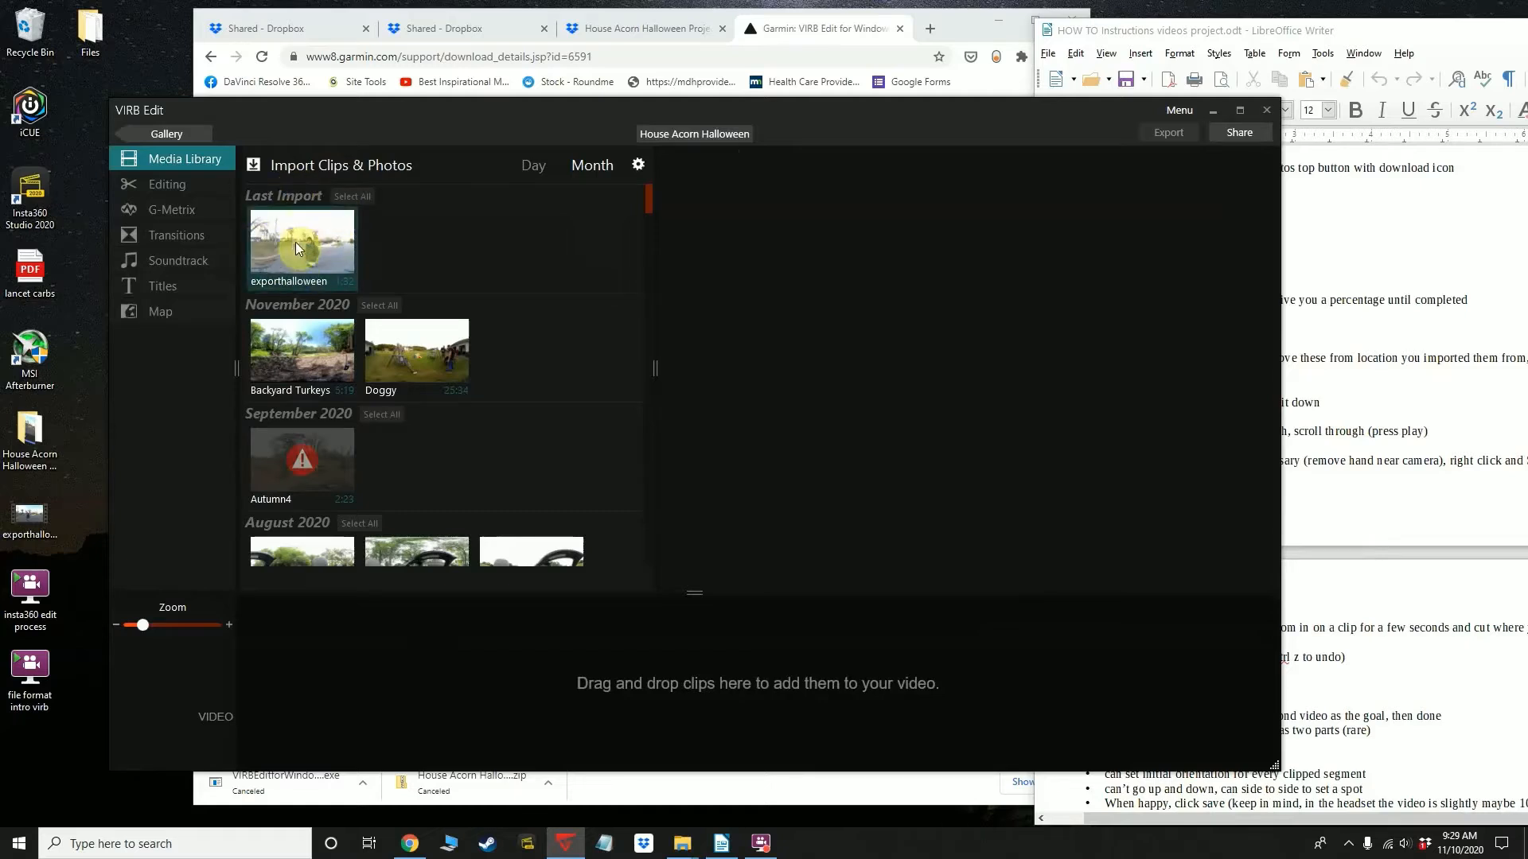
Add the exporthalloween clip from the last import to the video timeline
mouse_move(296, 248)
mouse_down()
mouse_move(311, 247)
mouse_move(333, 292)
mouse_move(358, 552)
mouse_move(340, 670)
mouse_move(397, 383)
mouse_move(322, 224)
mouse_move(303, 234)
mouse_up()
click(599, 696)
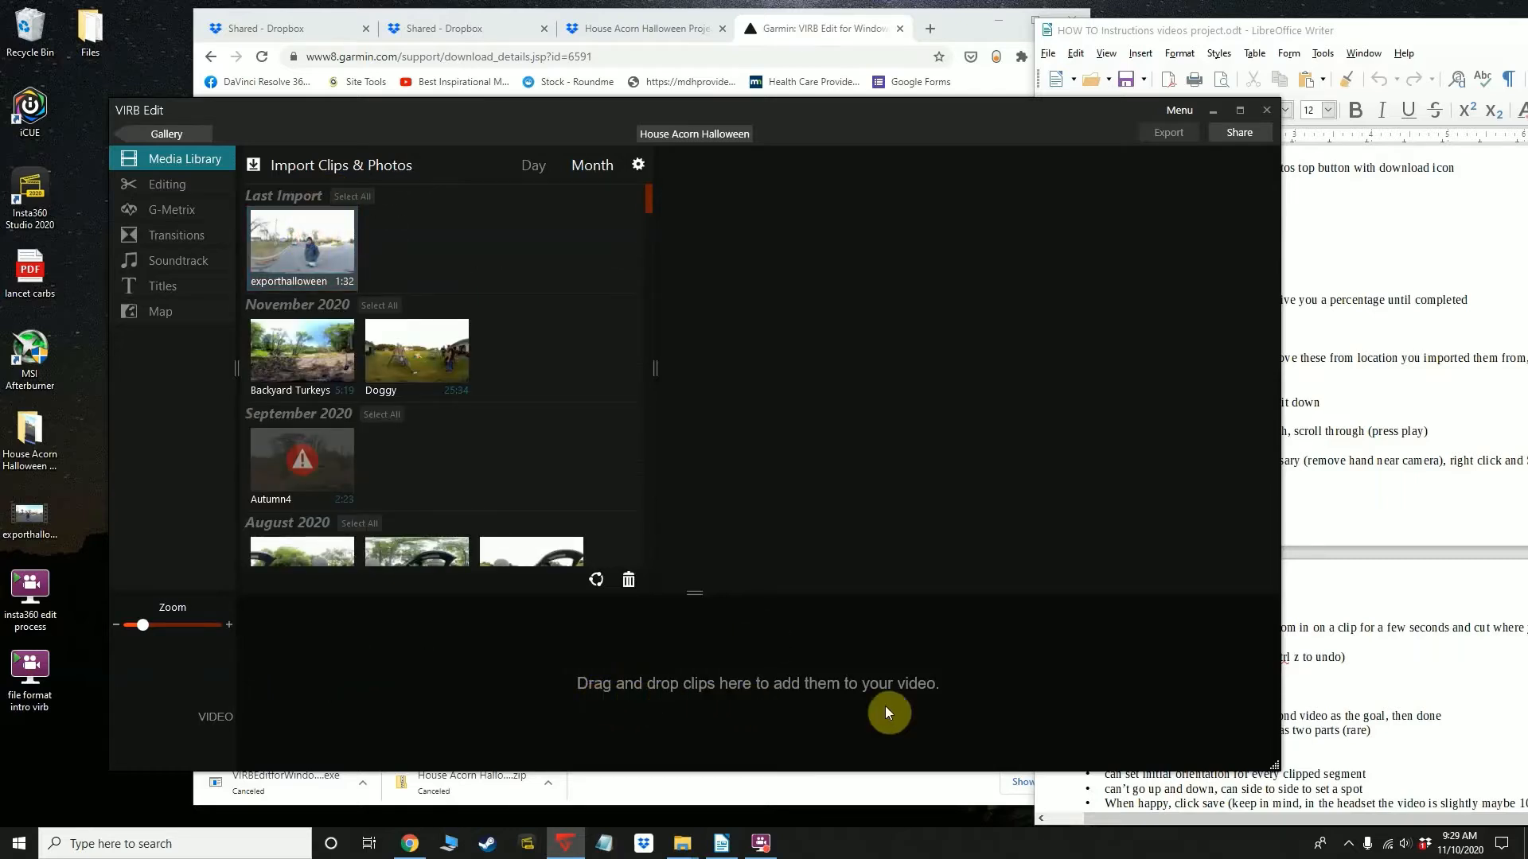
drag(302, 235, 370, 673)
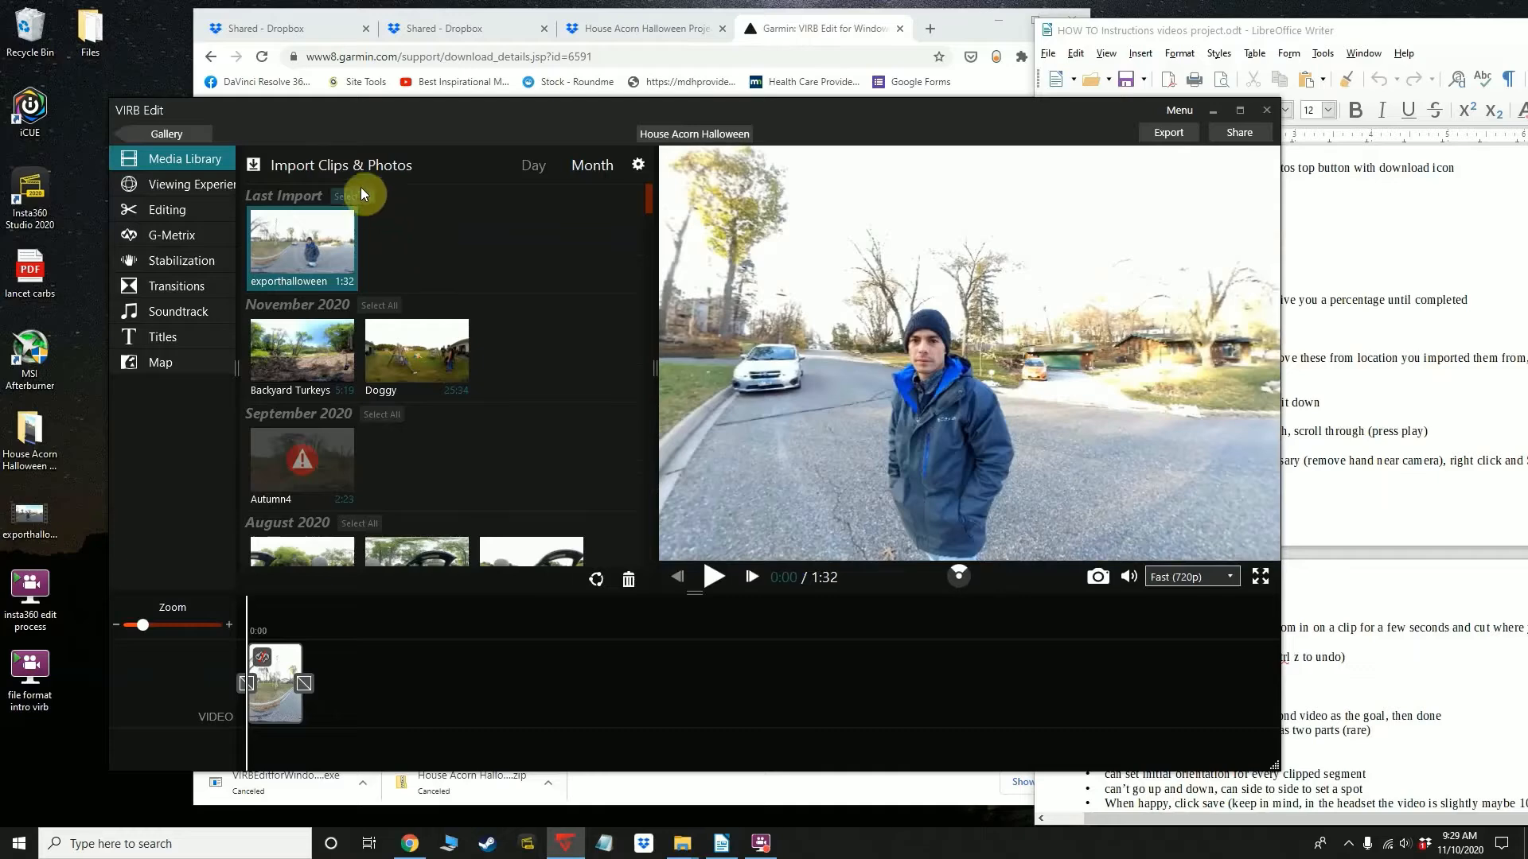
click(297, 162)
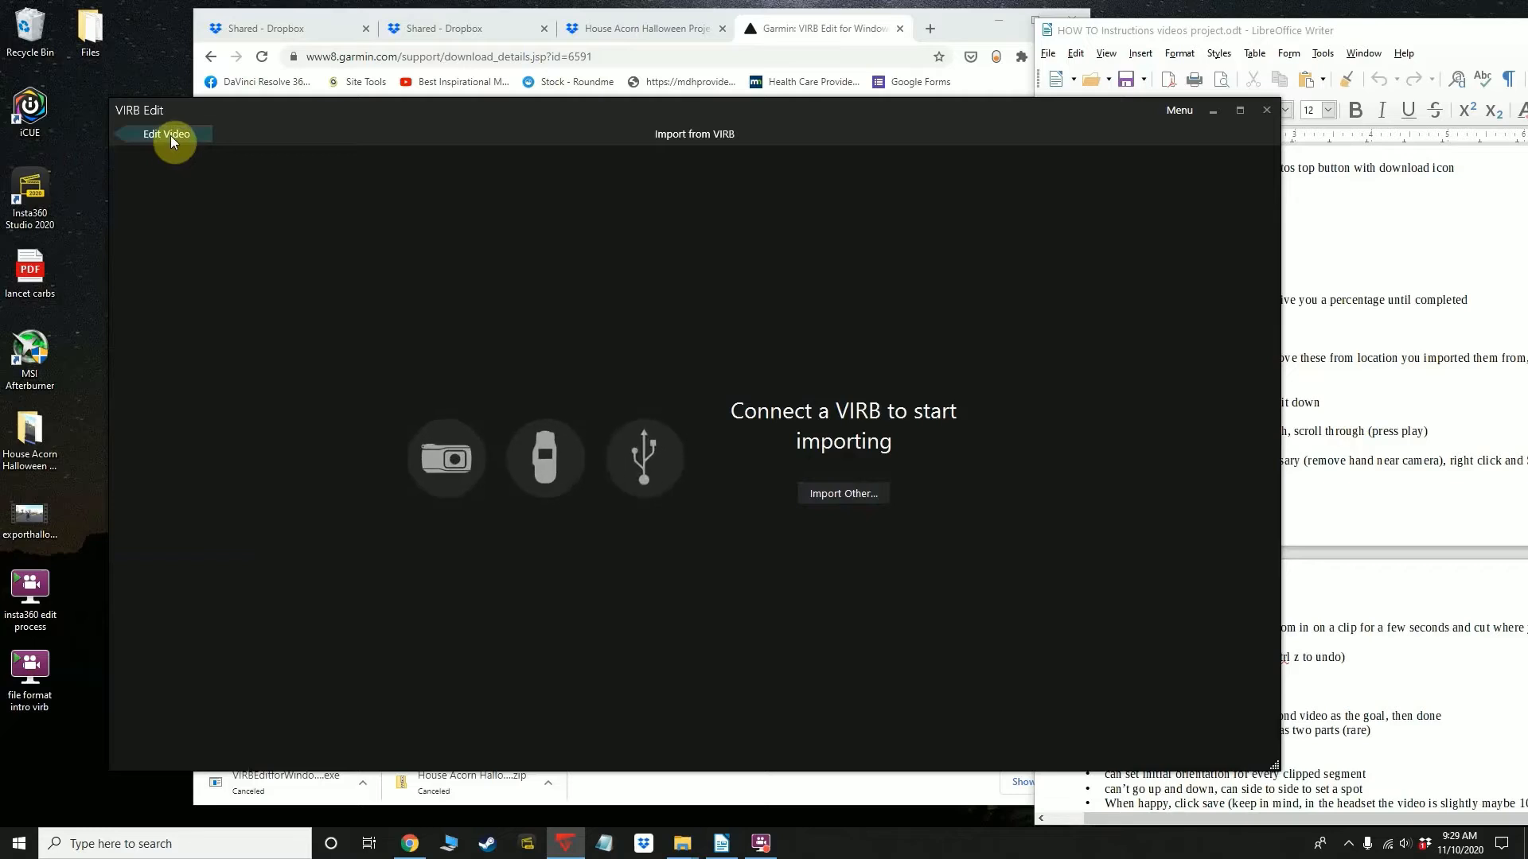
click(836, 495)
mouse_move(309, 267)
mouse_down()
mouse_move(452, 450)
mouse_move(288, 269)
mouse_up()
click(816, 500)
click(170, 136)
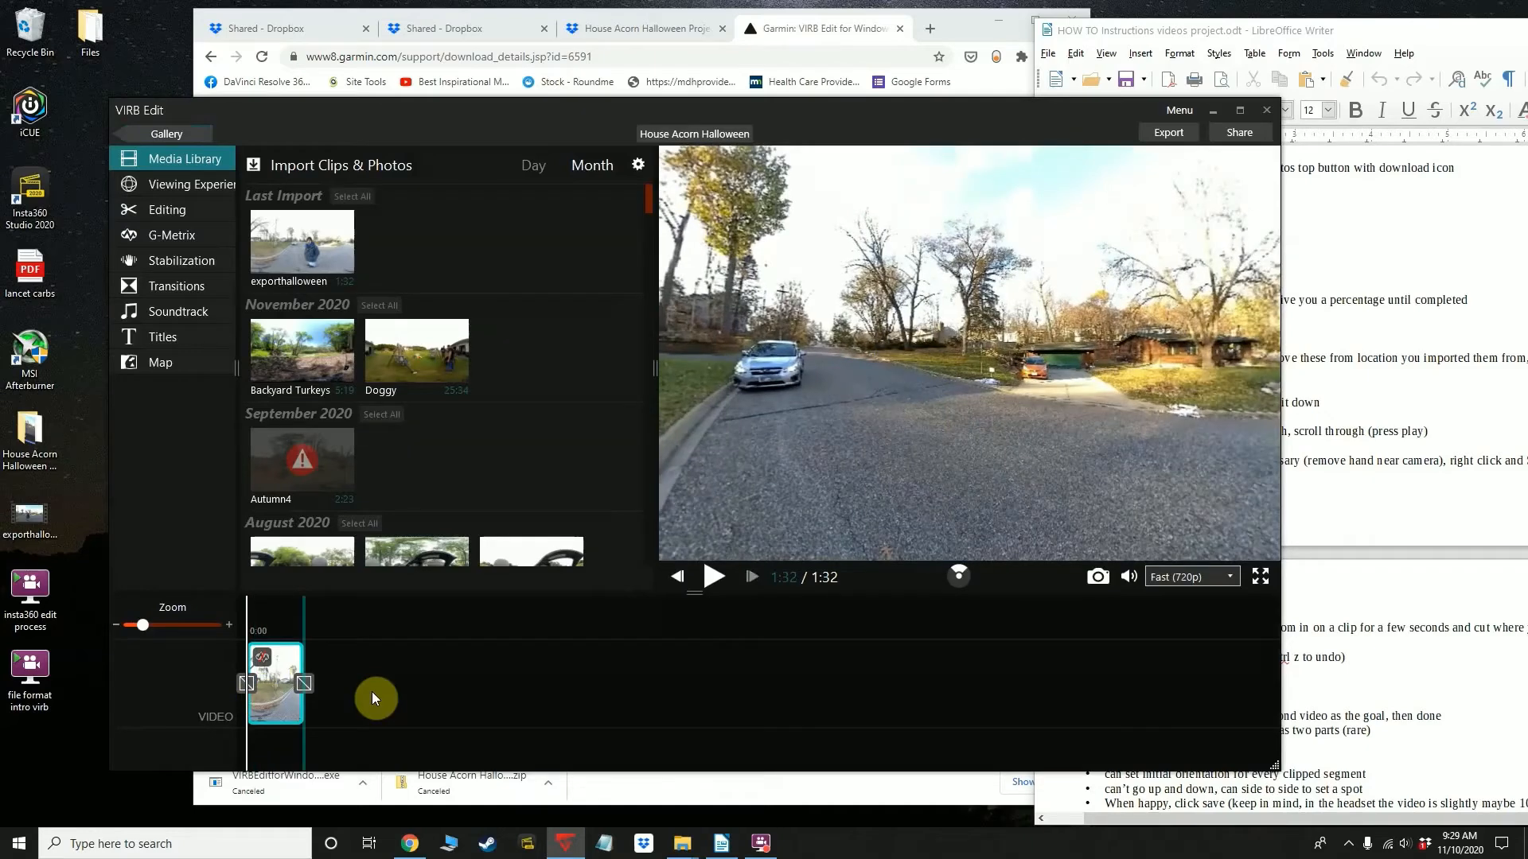
Add a second copy of the exporthalloween clip after the first one on the timeline
drag(311, 239, 433, 684)
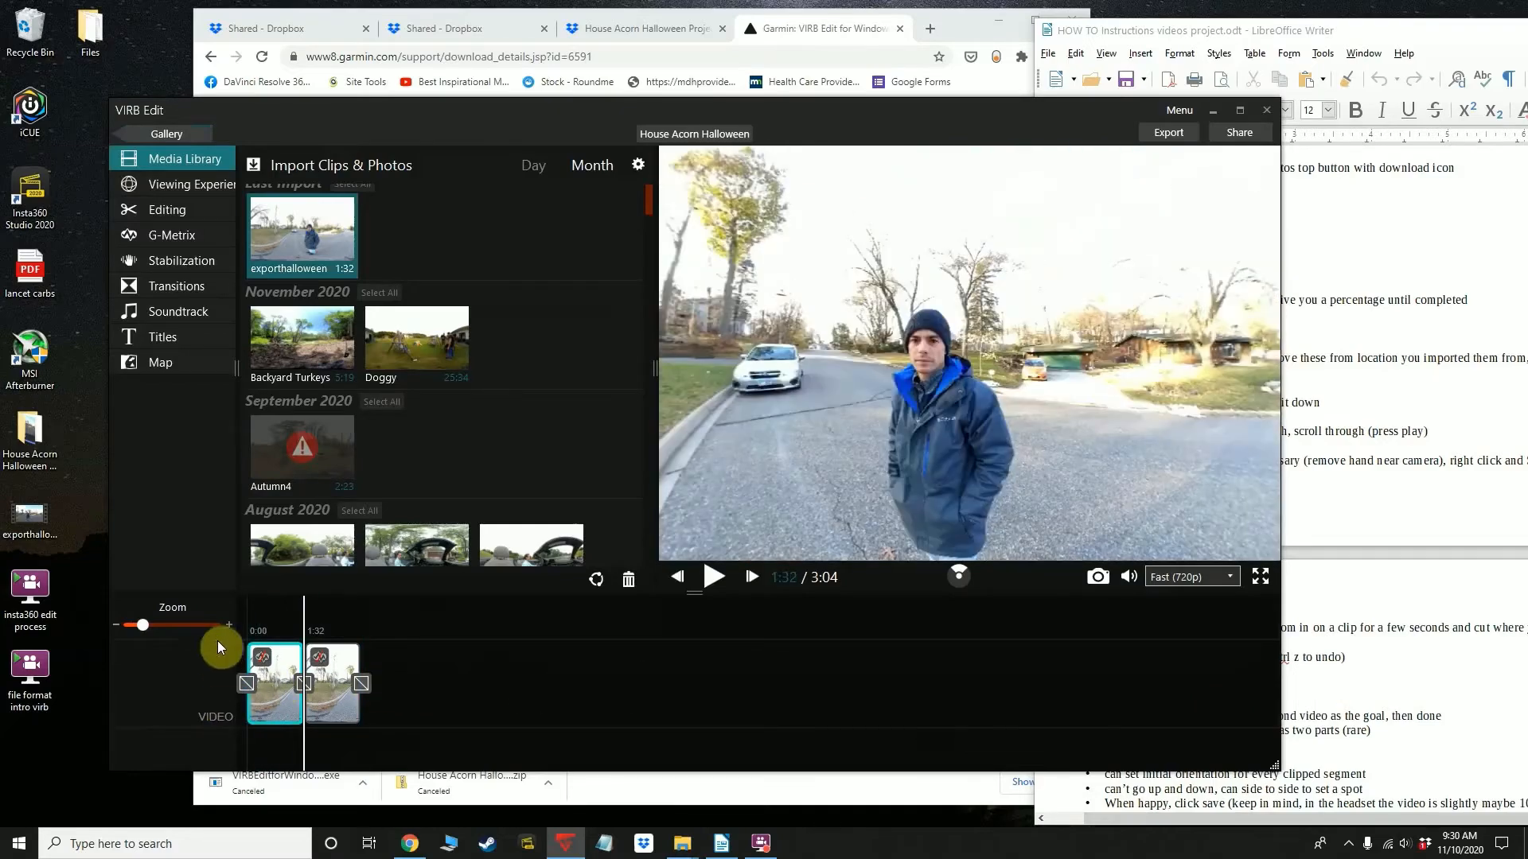
click(229, 624)
click(118, 623)
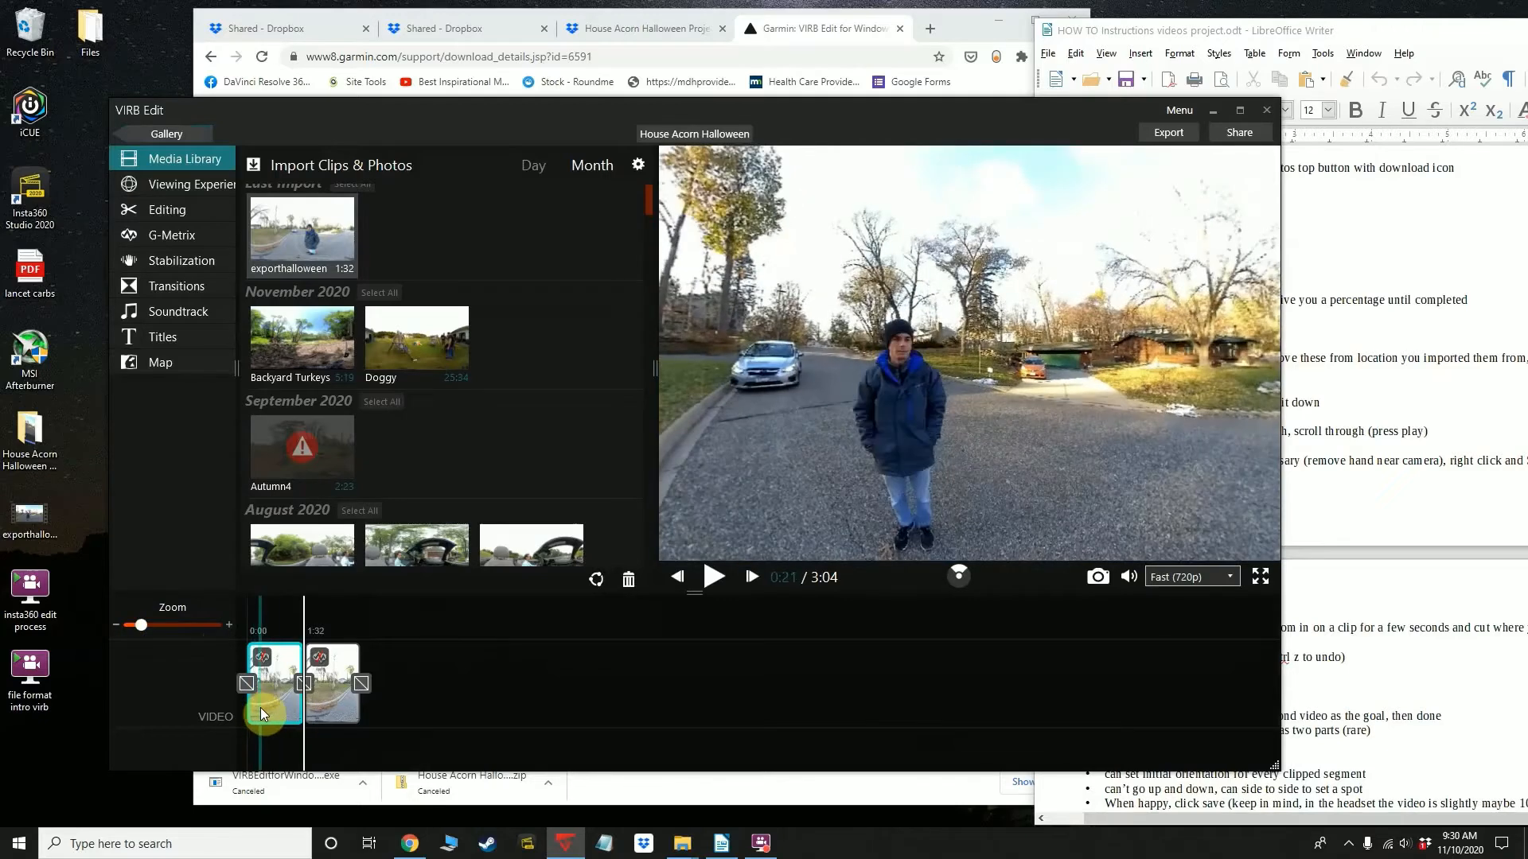
Preview different moments of the first timeline clip, including the part where the man stands in the street
click(270, 695)
click(275, 694)
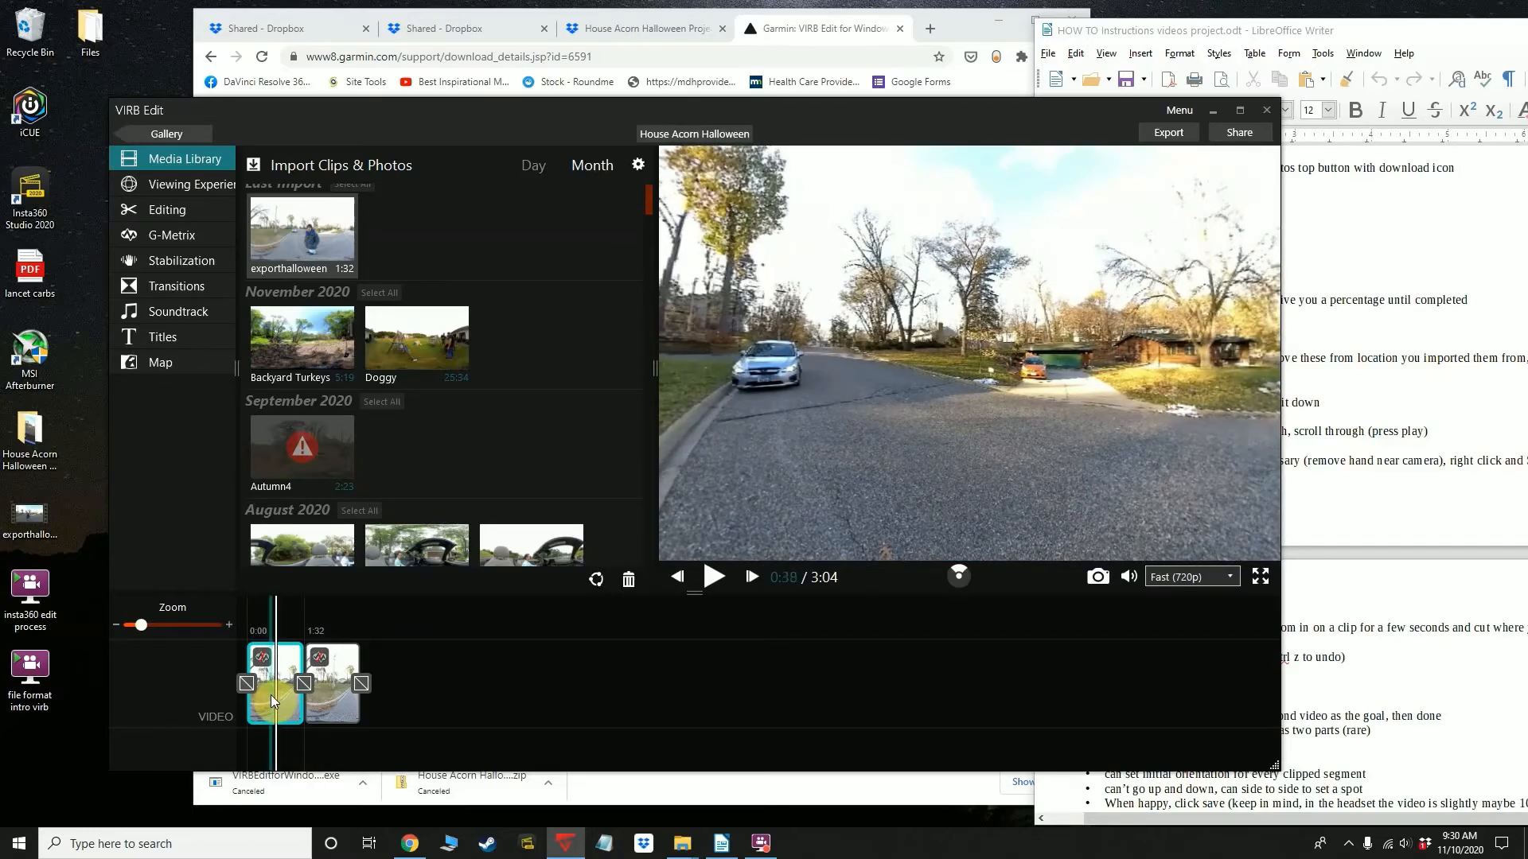
click(785, 597)
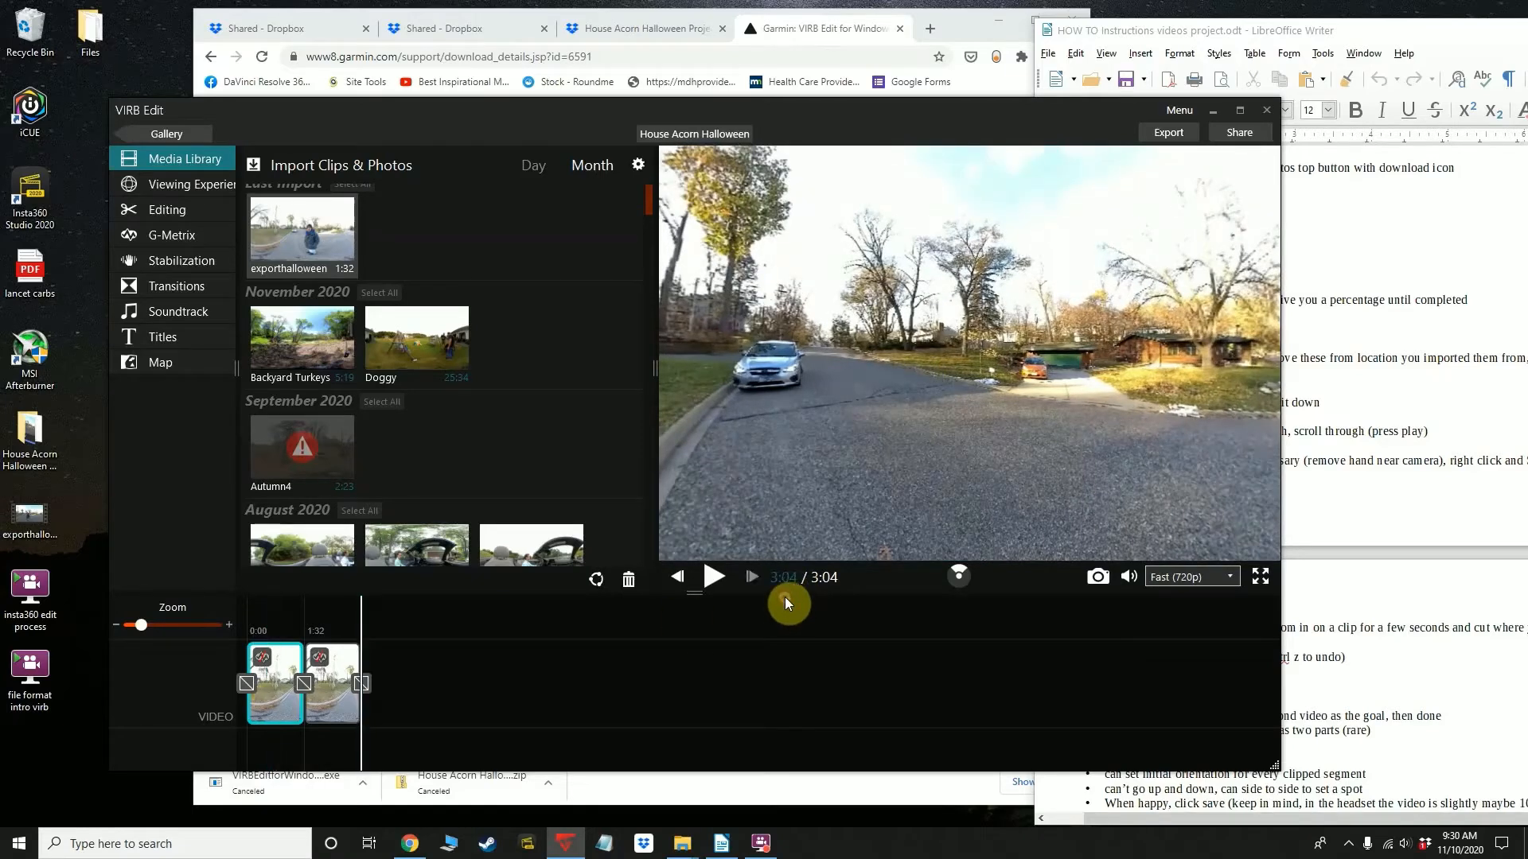
click(263, 698)
mouse_move(265, 699)
mouse_down()
mouse_move(288, 700)
mouse_move(260, 699)
mouse_up()
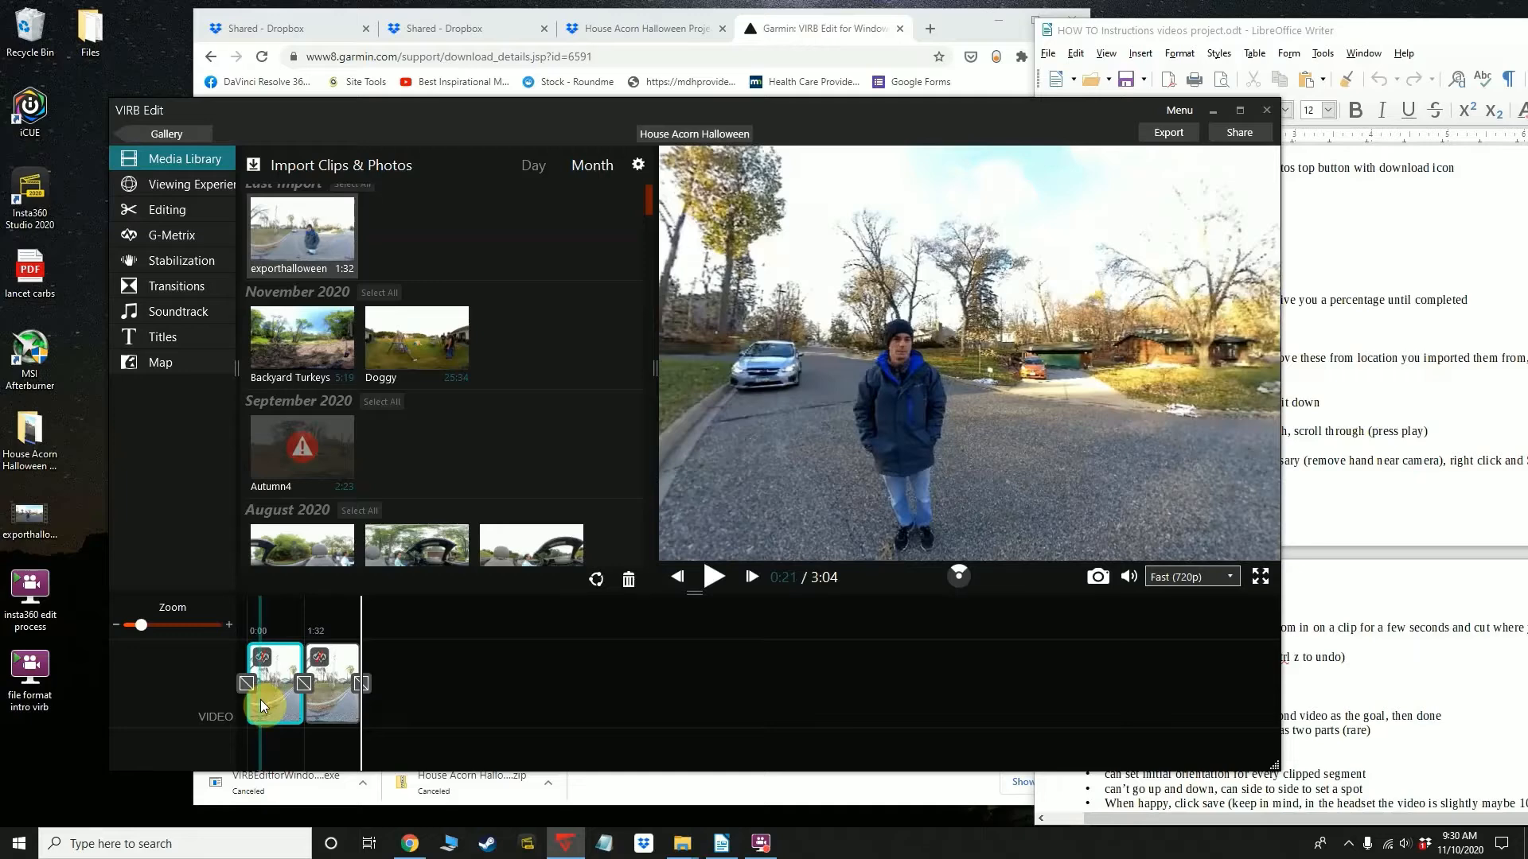
Preview the opening of the first timeline clip and look around the 360 view toward the house across the lawn
click(746, 757)
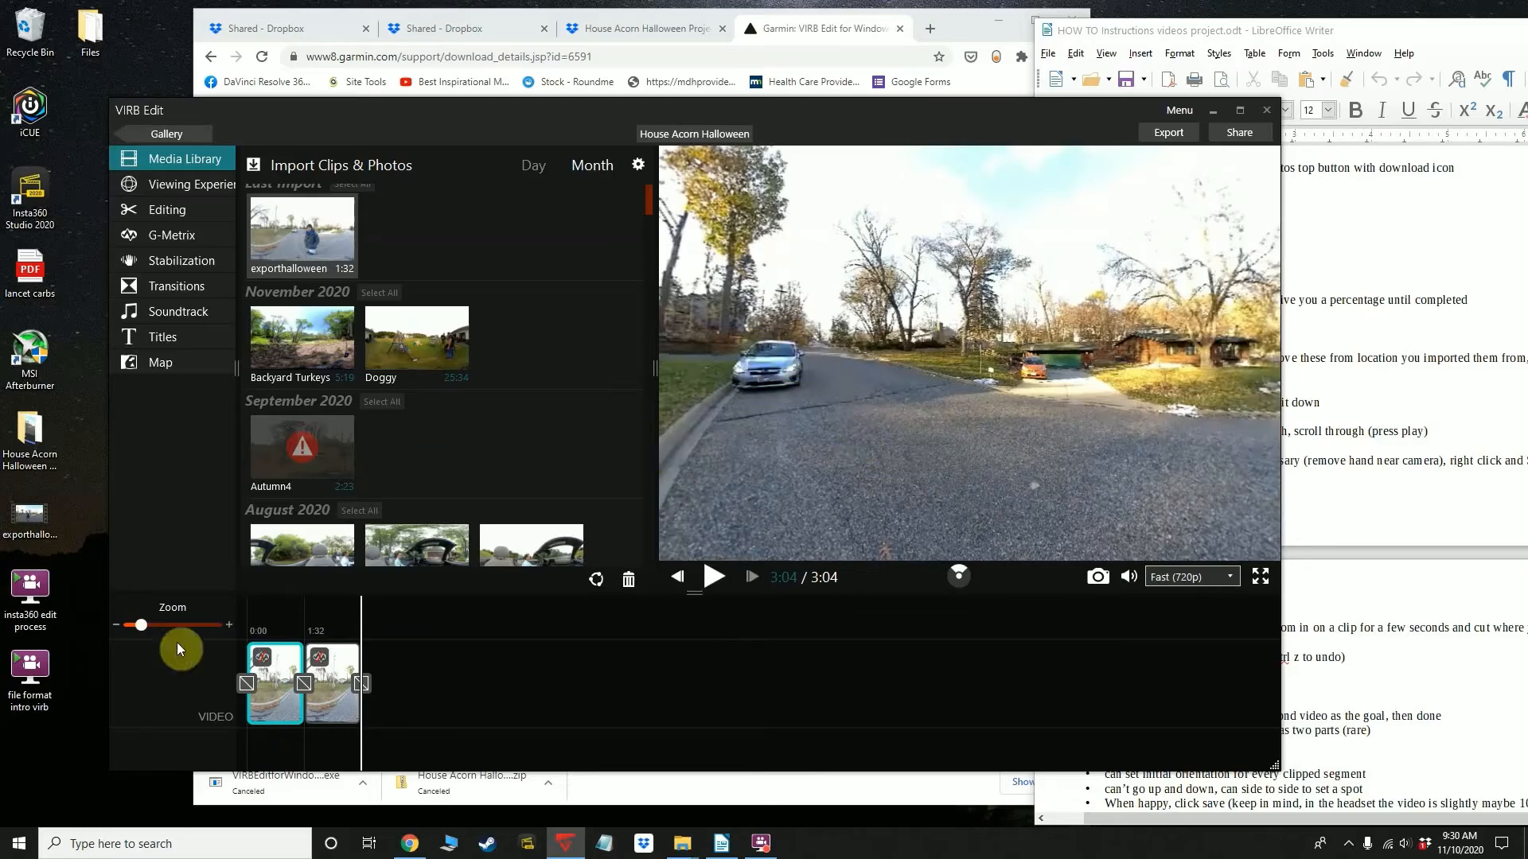
click(251, 710)
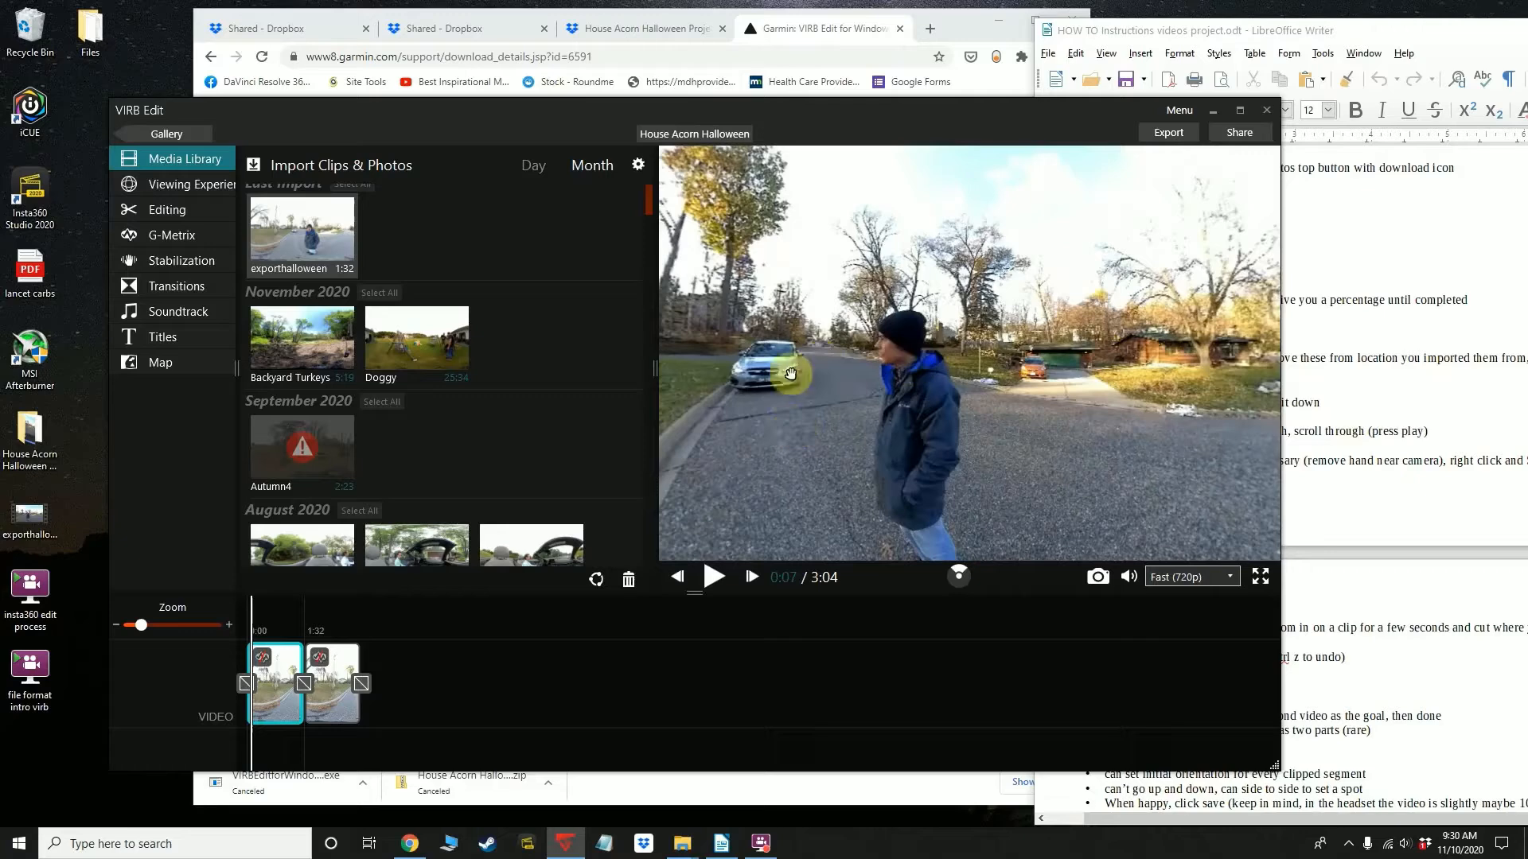
drag(784, 416, 1050, 433)
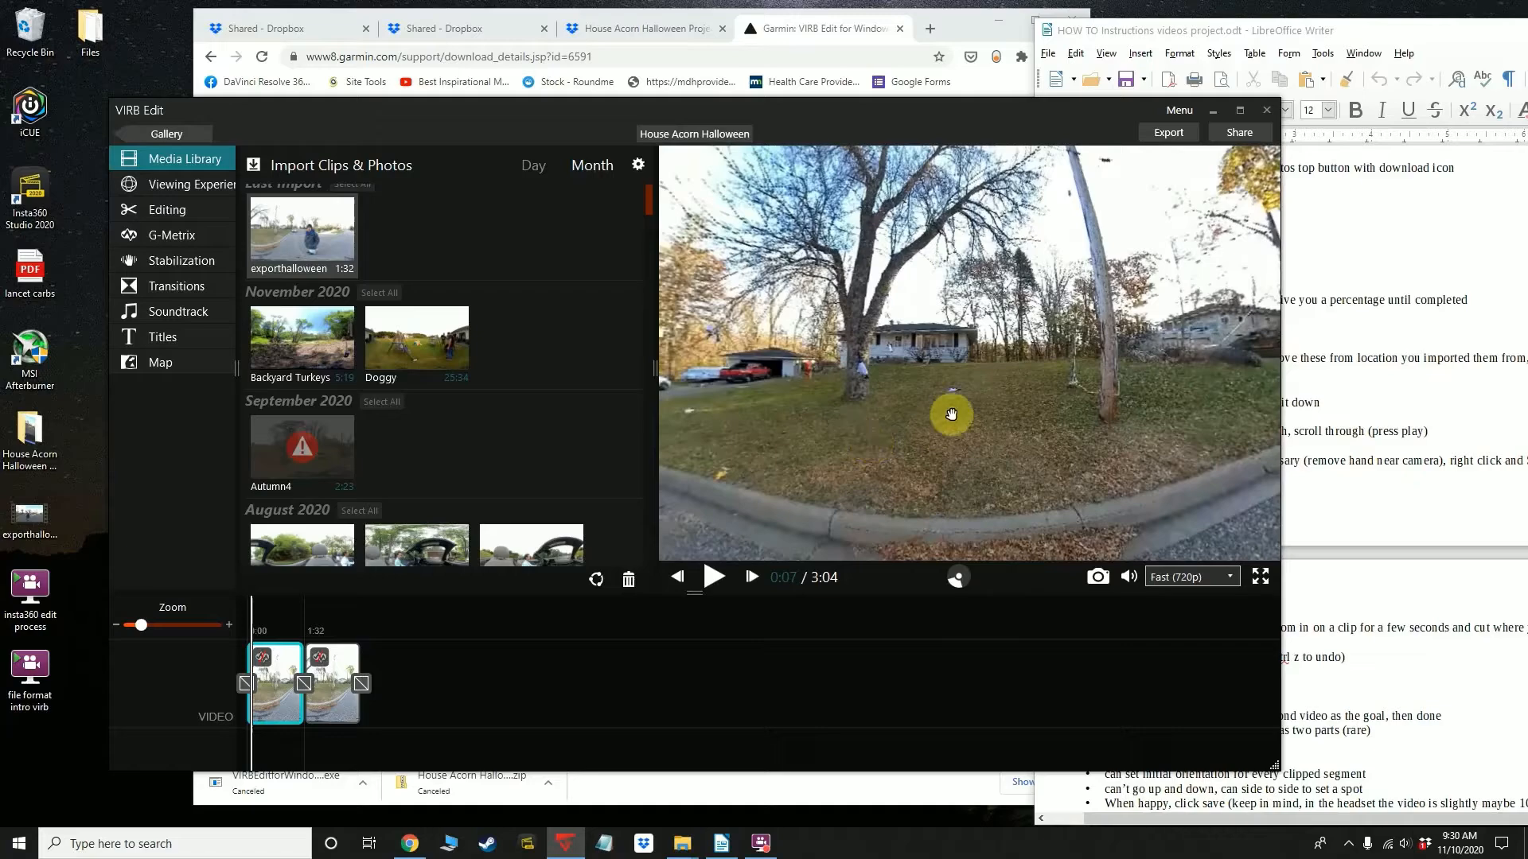
drag(1062, 403, 842, 396)
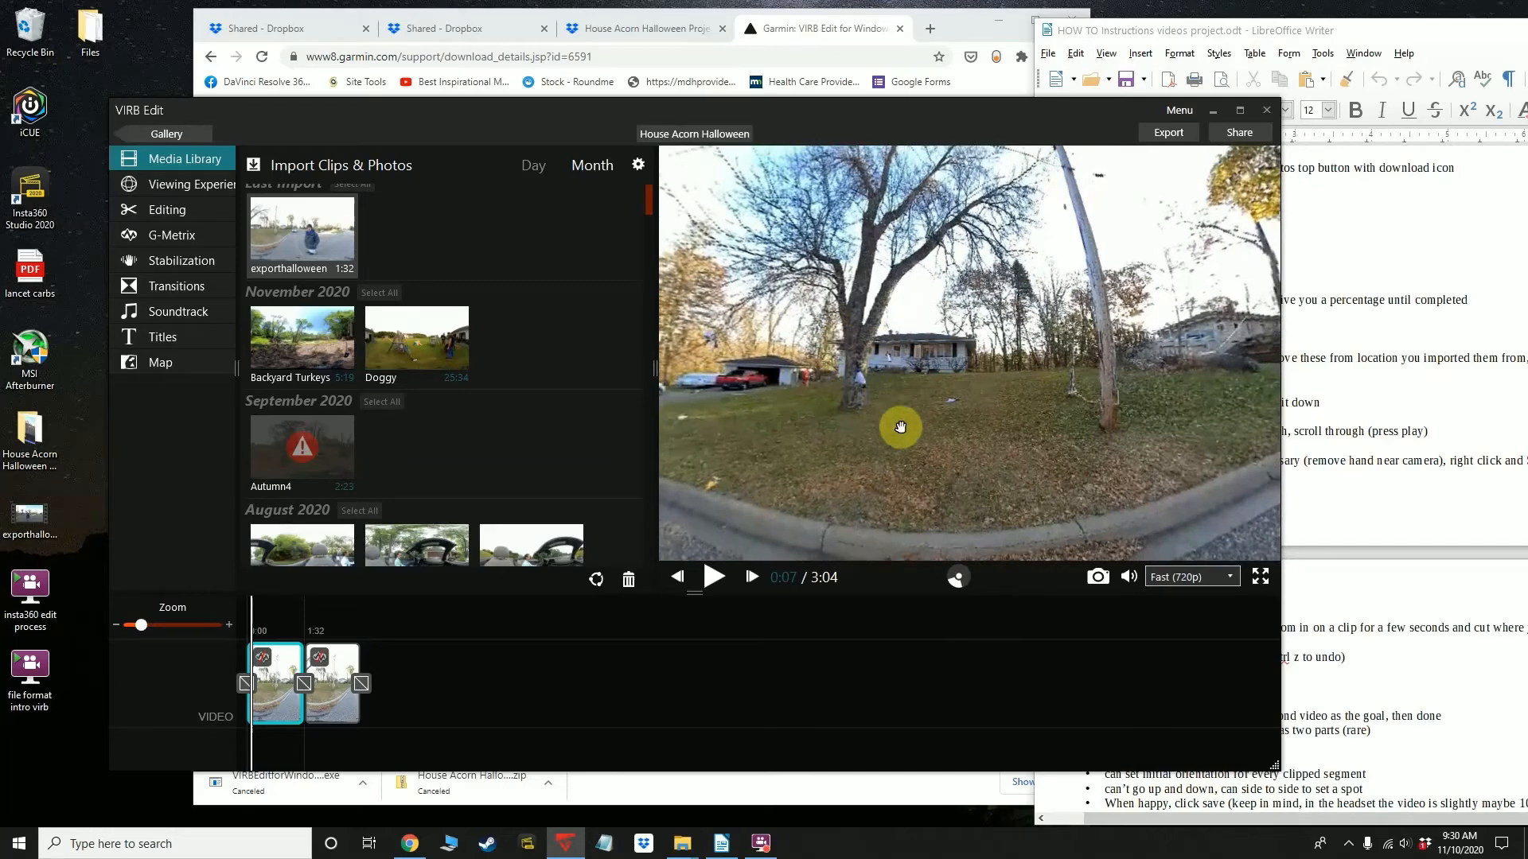
mouse_move(864, 381)
mouse_down()
mouse_move(914, 385)
mouse_move(893, 386)
mouse_up()
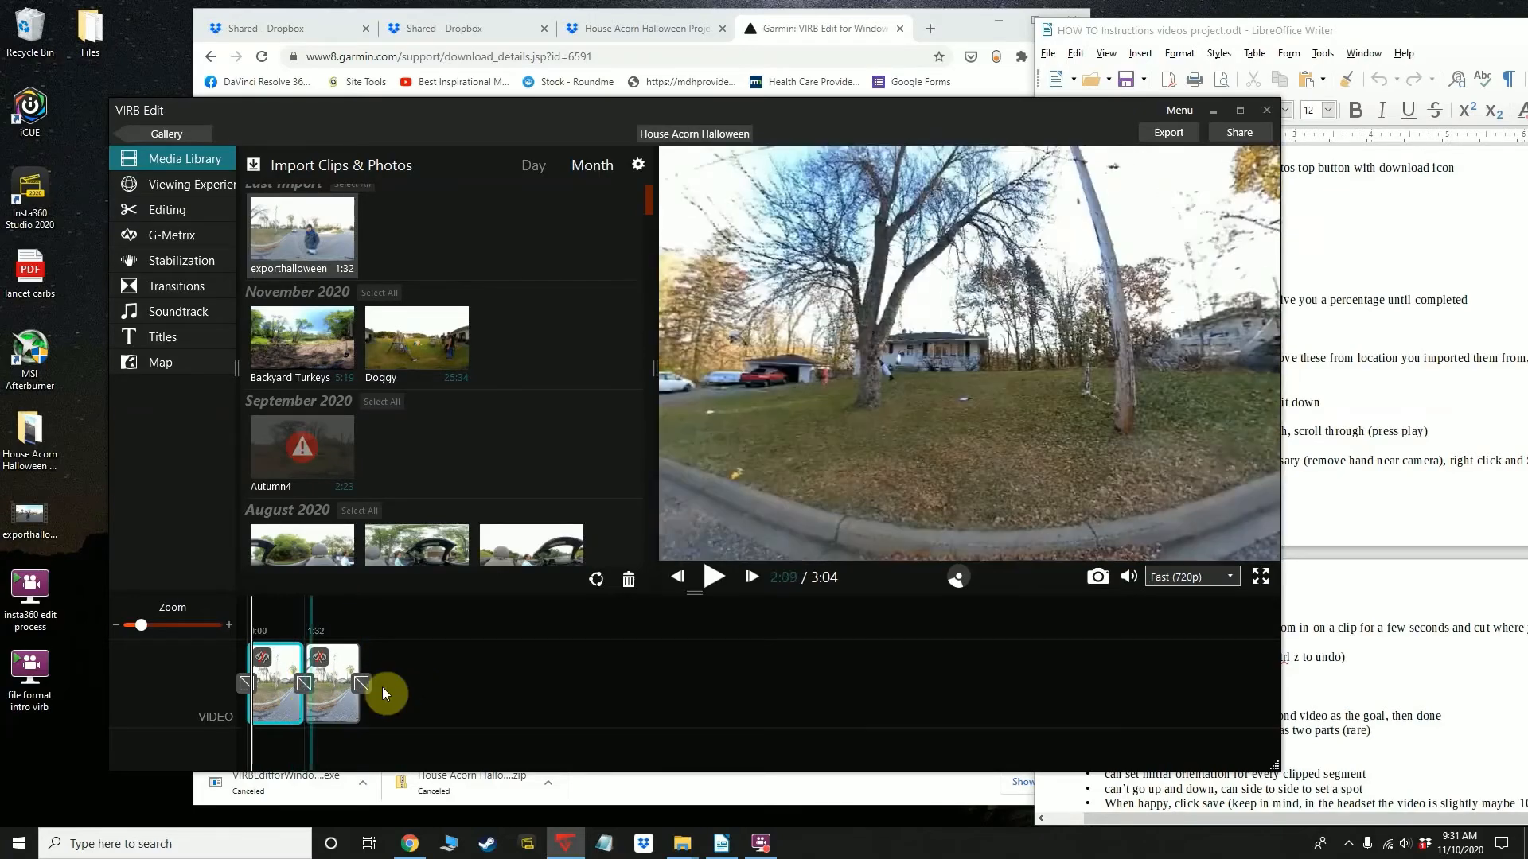
Apply a Cross Fade transition between the two exporthalloween clips on the timeline
click(361, 683)
click(302, 682)
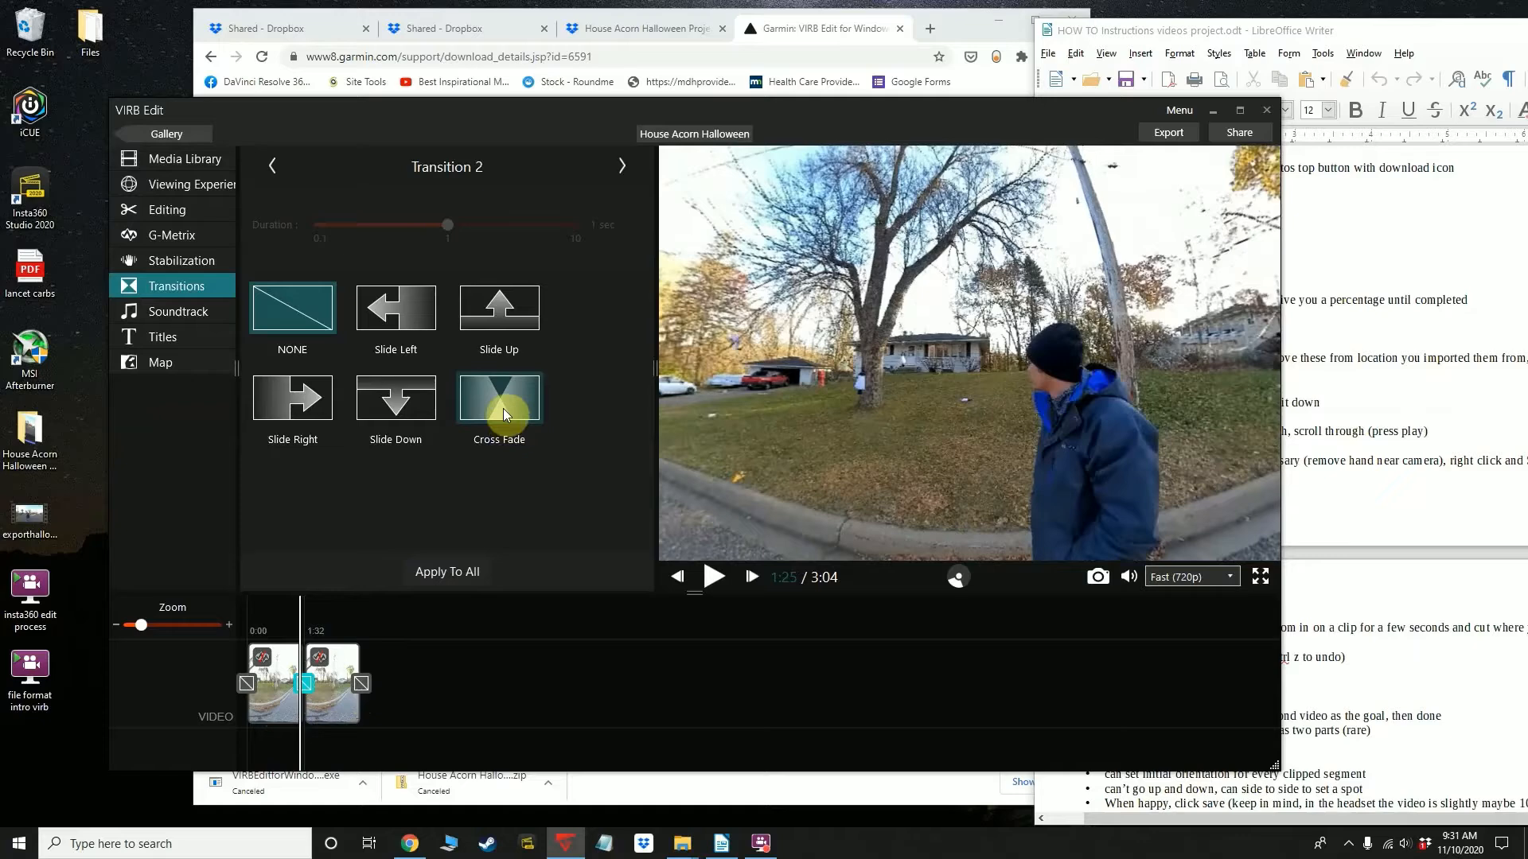
click(503, 408)
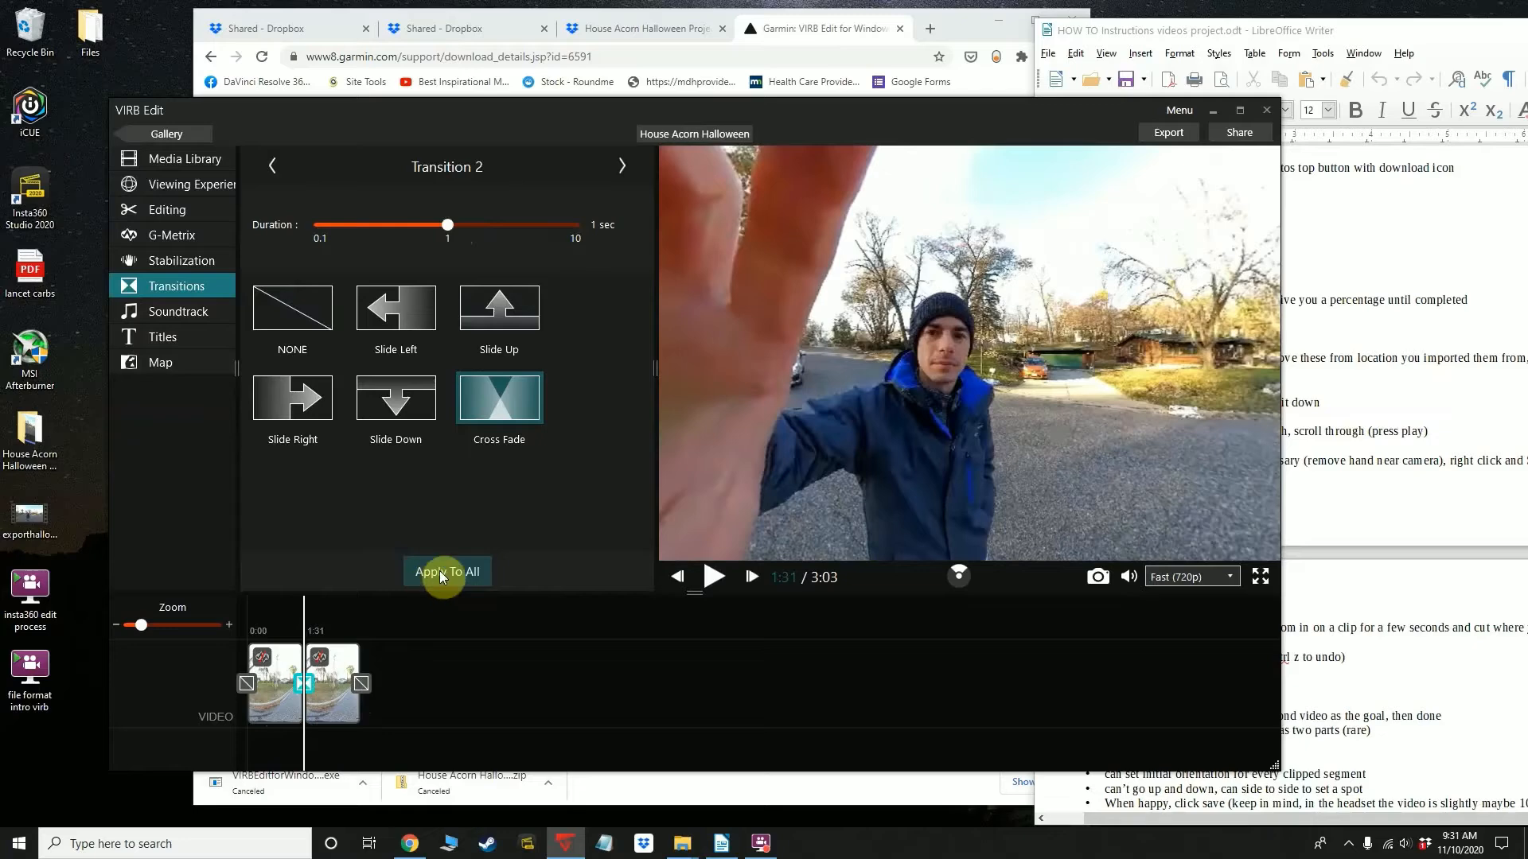
Add a Fade In transition before the first clip and a Fade Out transition after the last clip
click(247, 682)
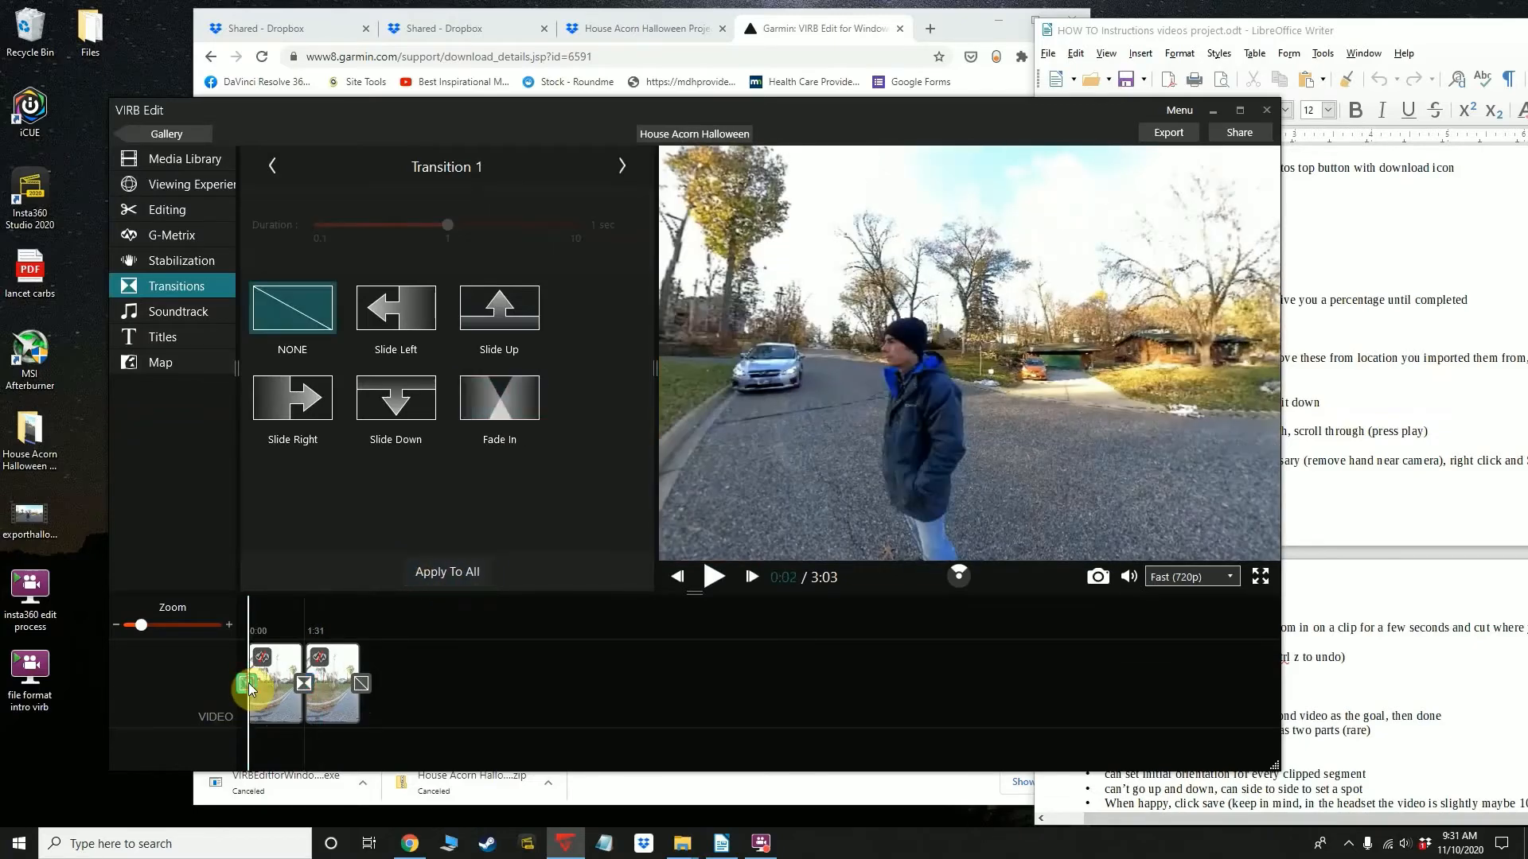
click(501, 418)
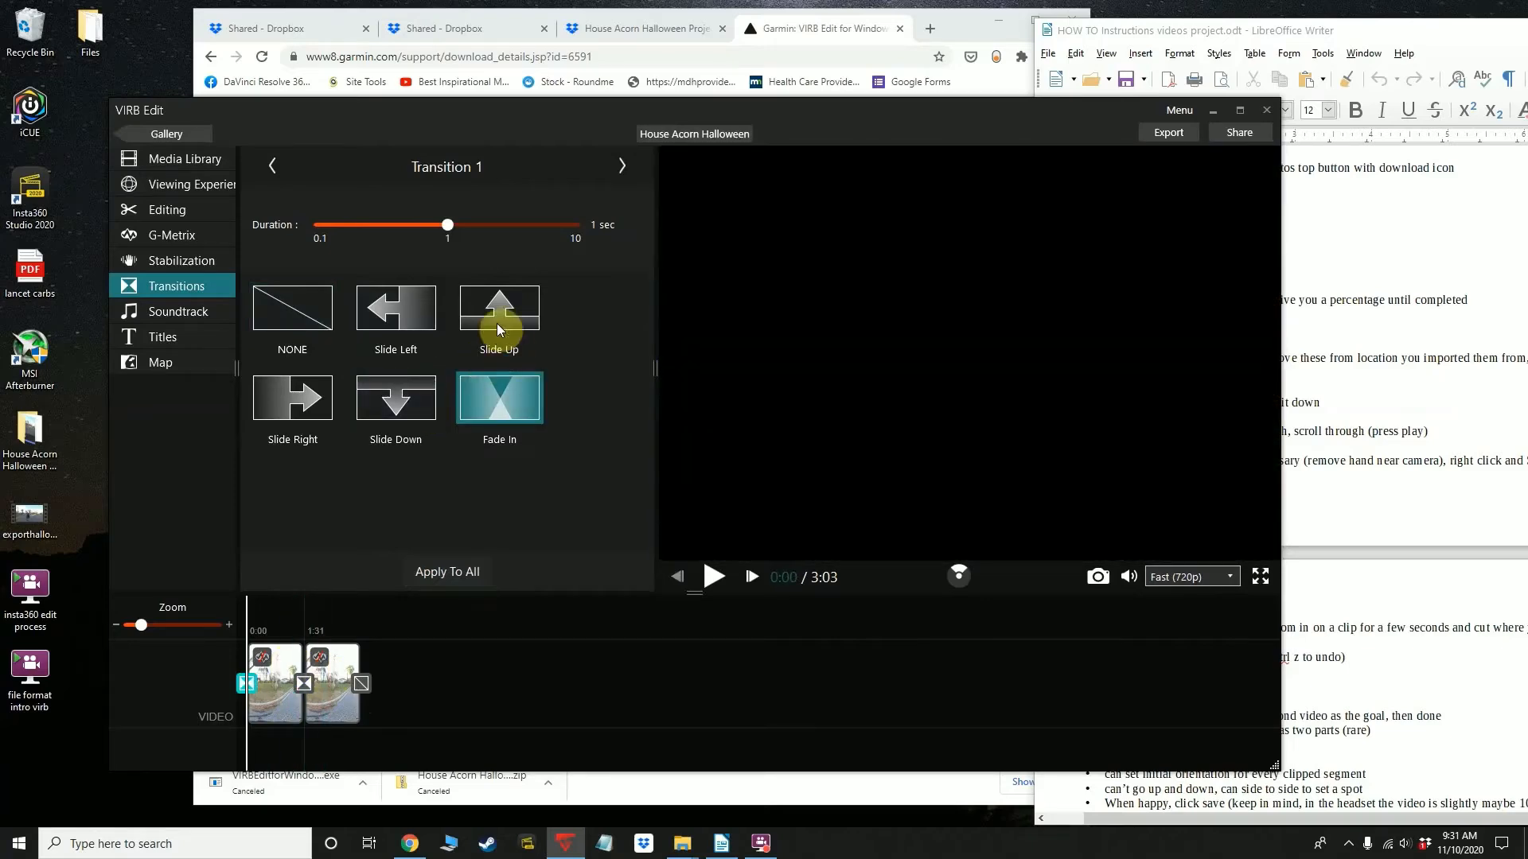
click(304, 684)
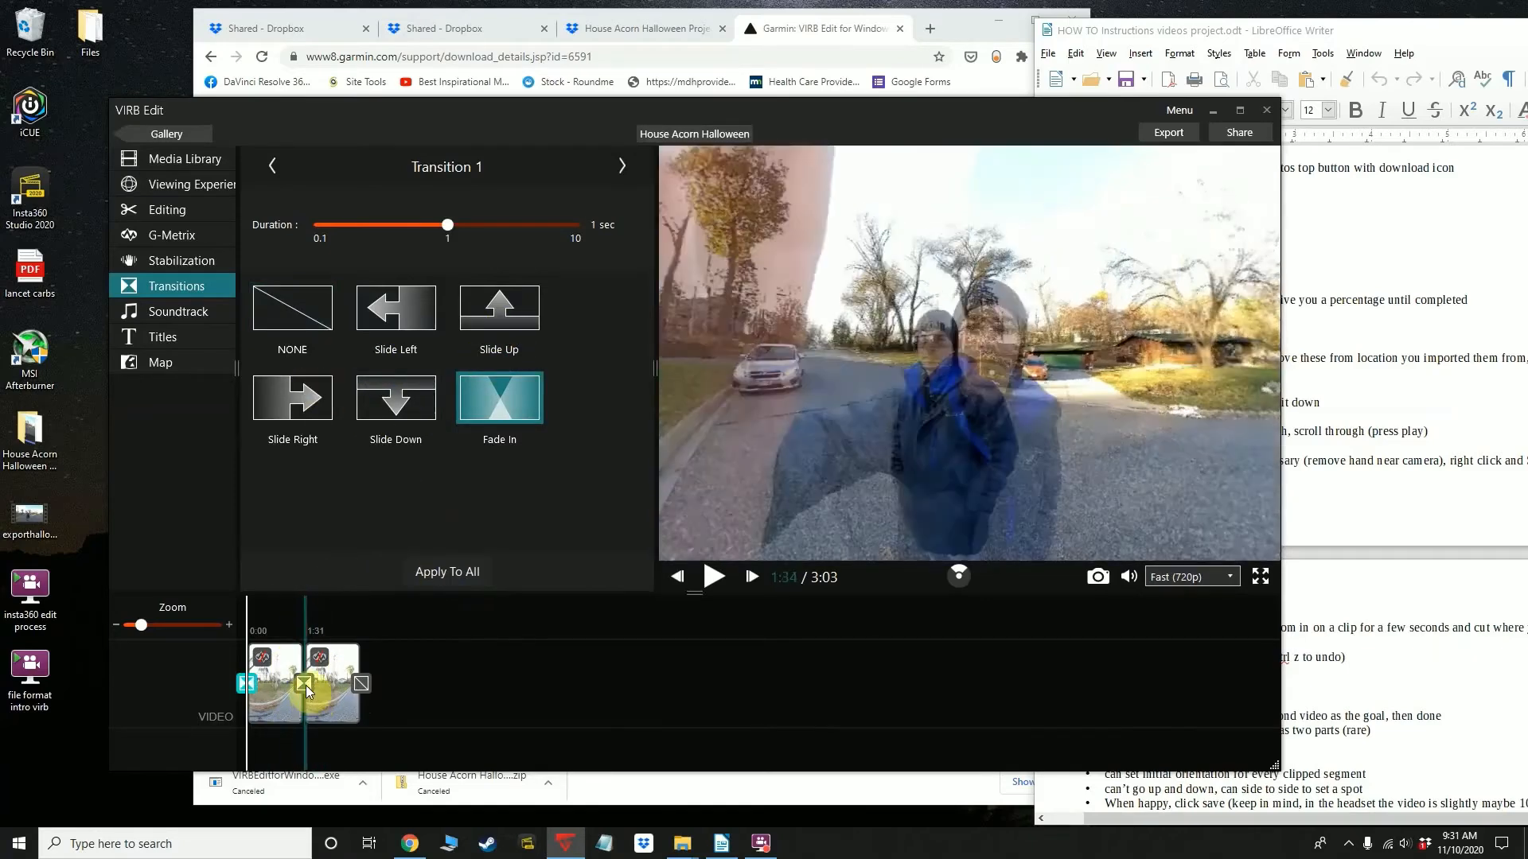
click(246, 684)
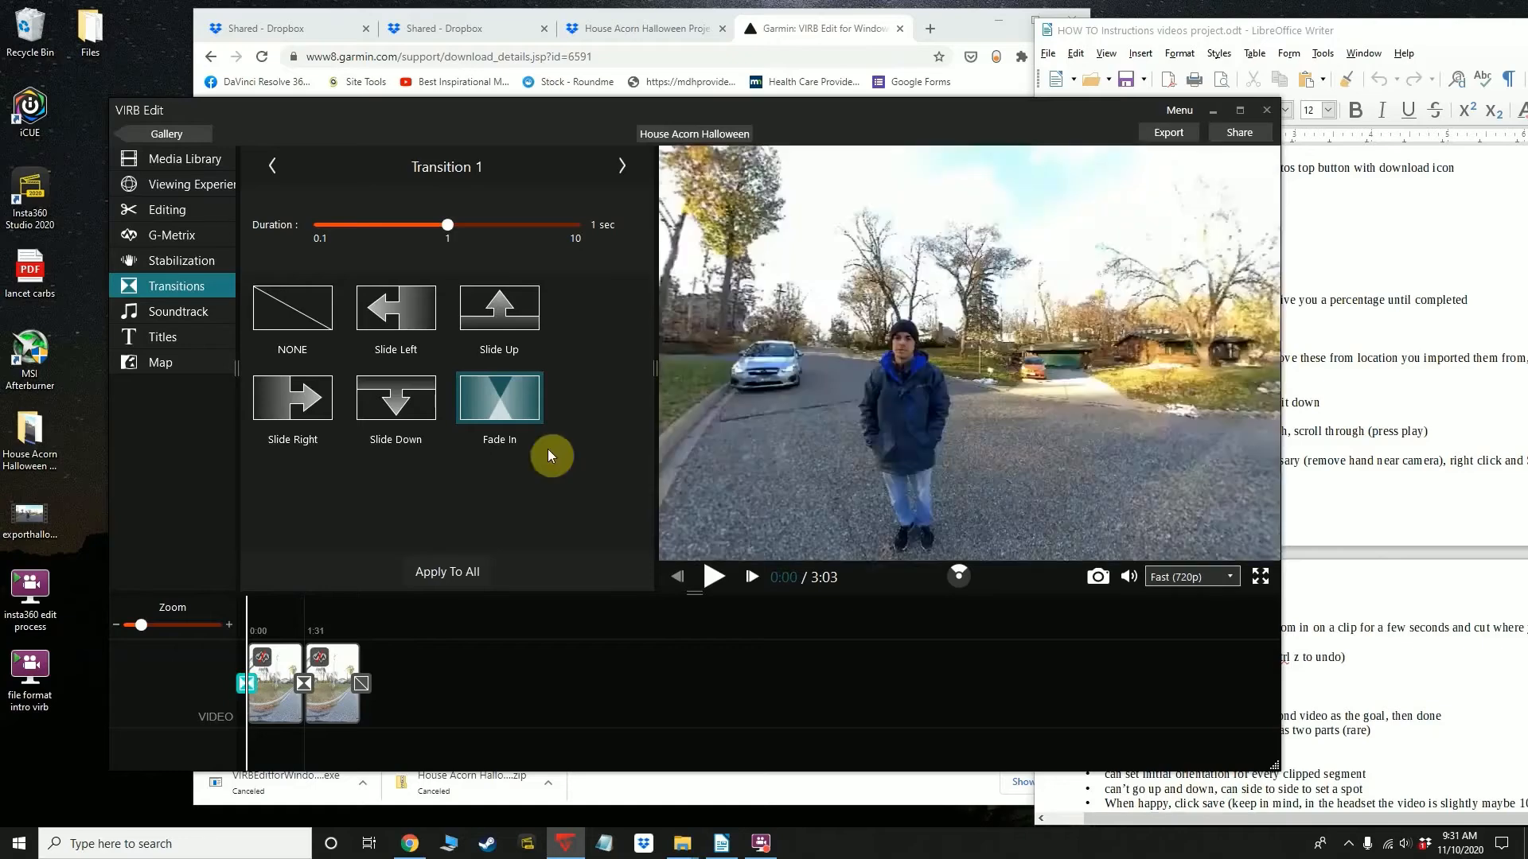
click(369, 687)
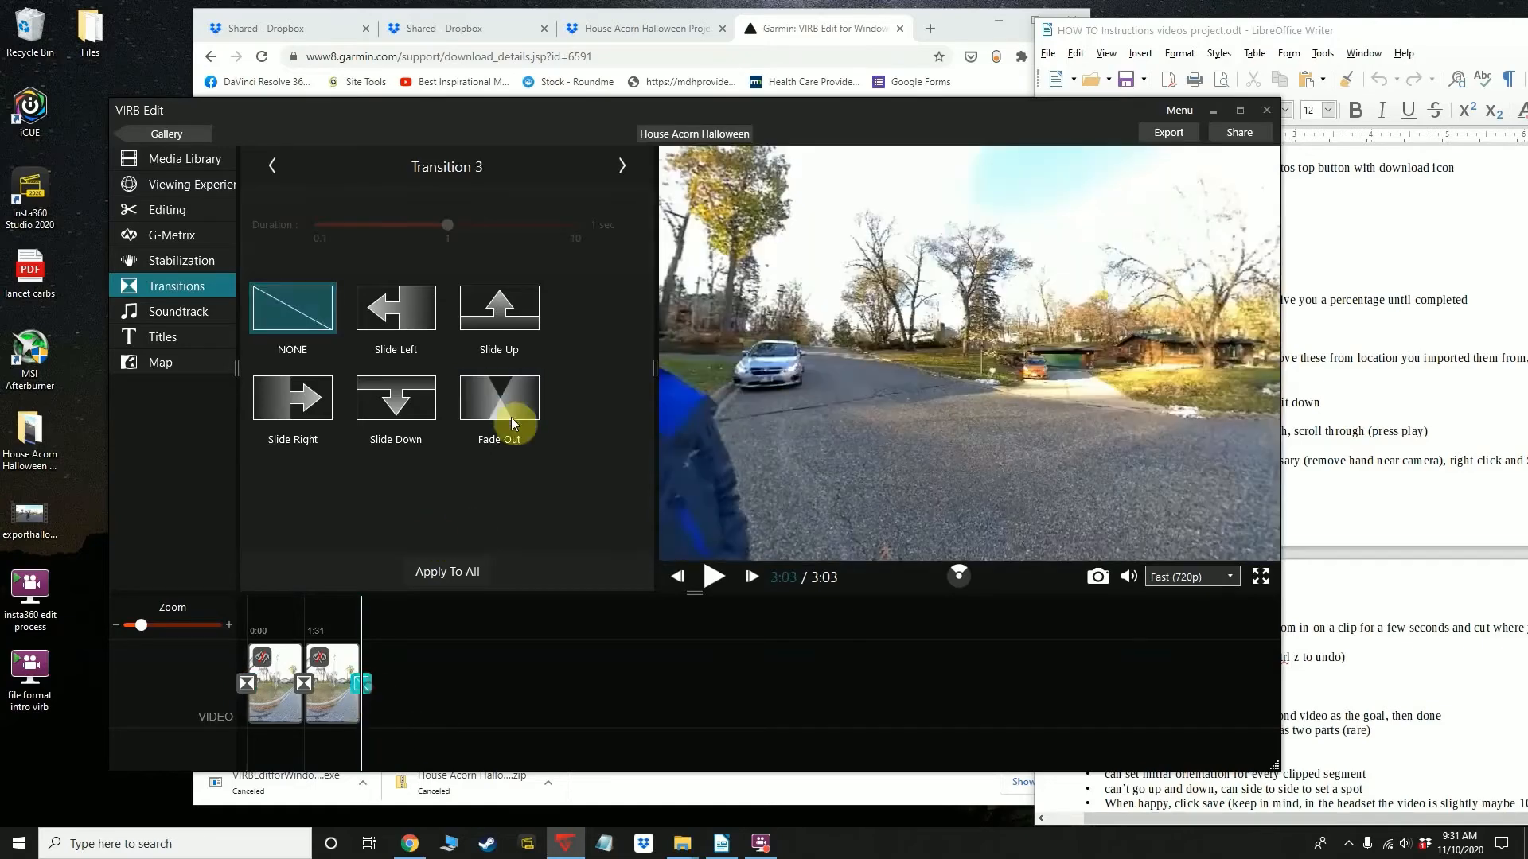
click(509, 399)
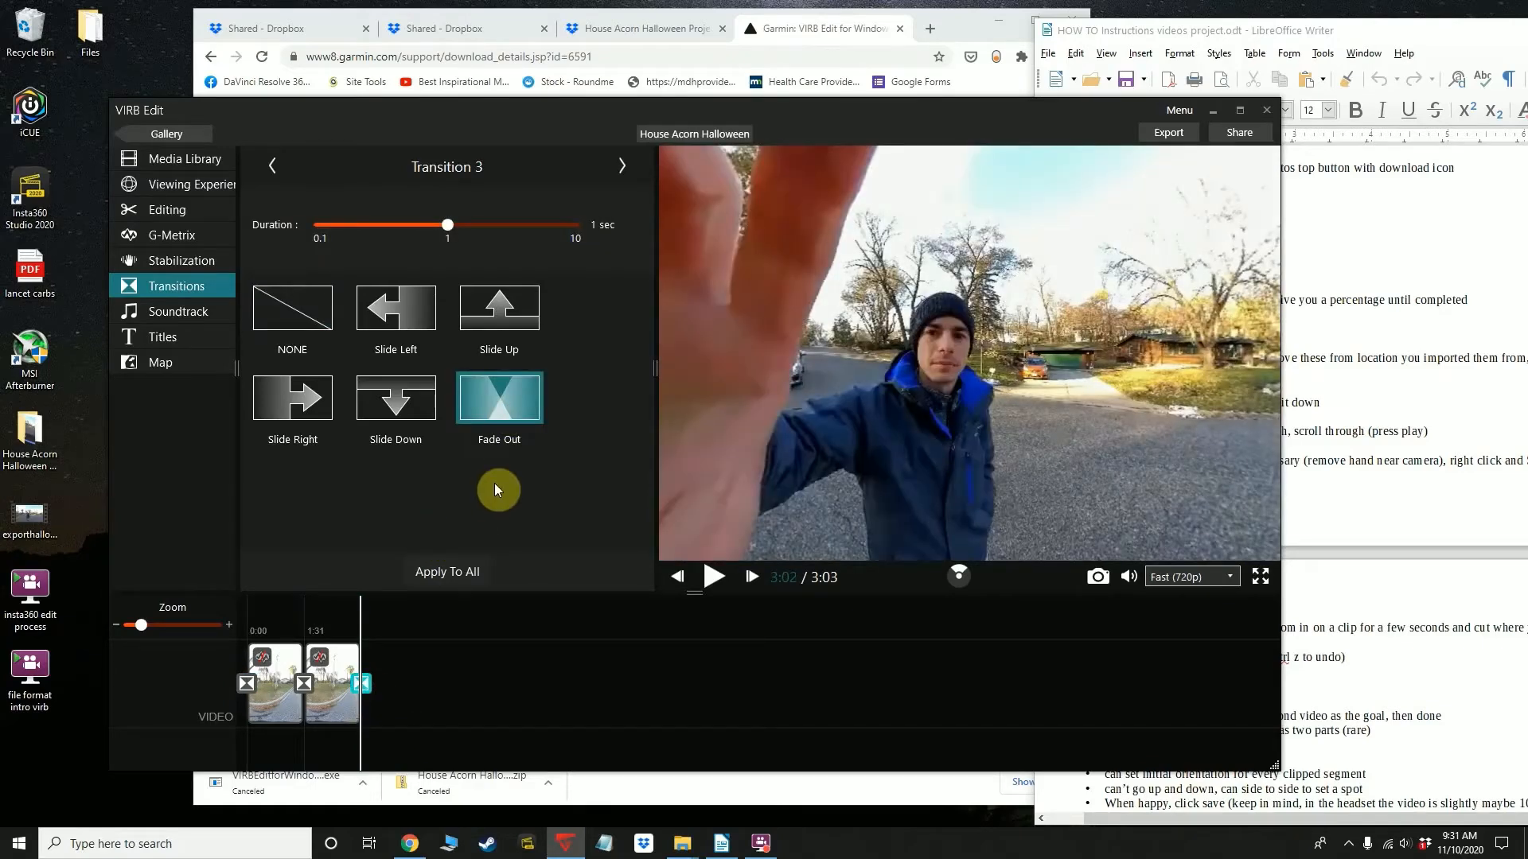
Check the settings of the transition between the two clips
click(297, 704)
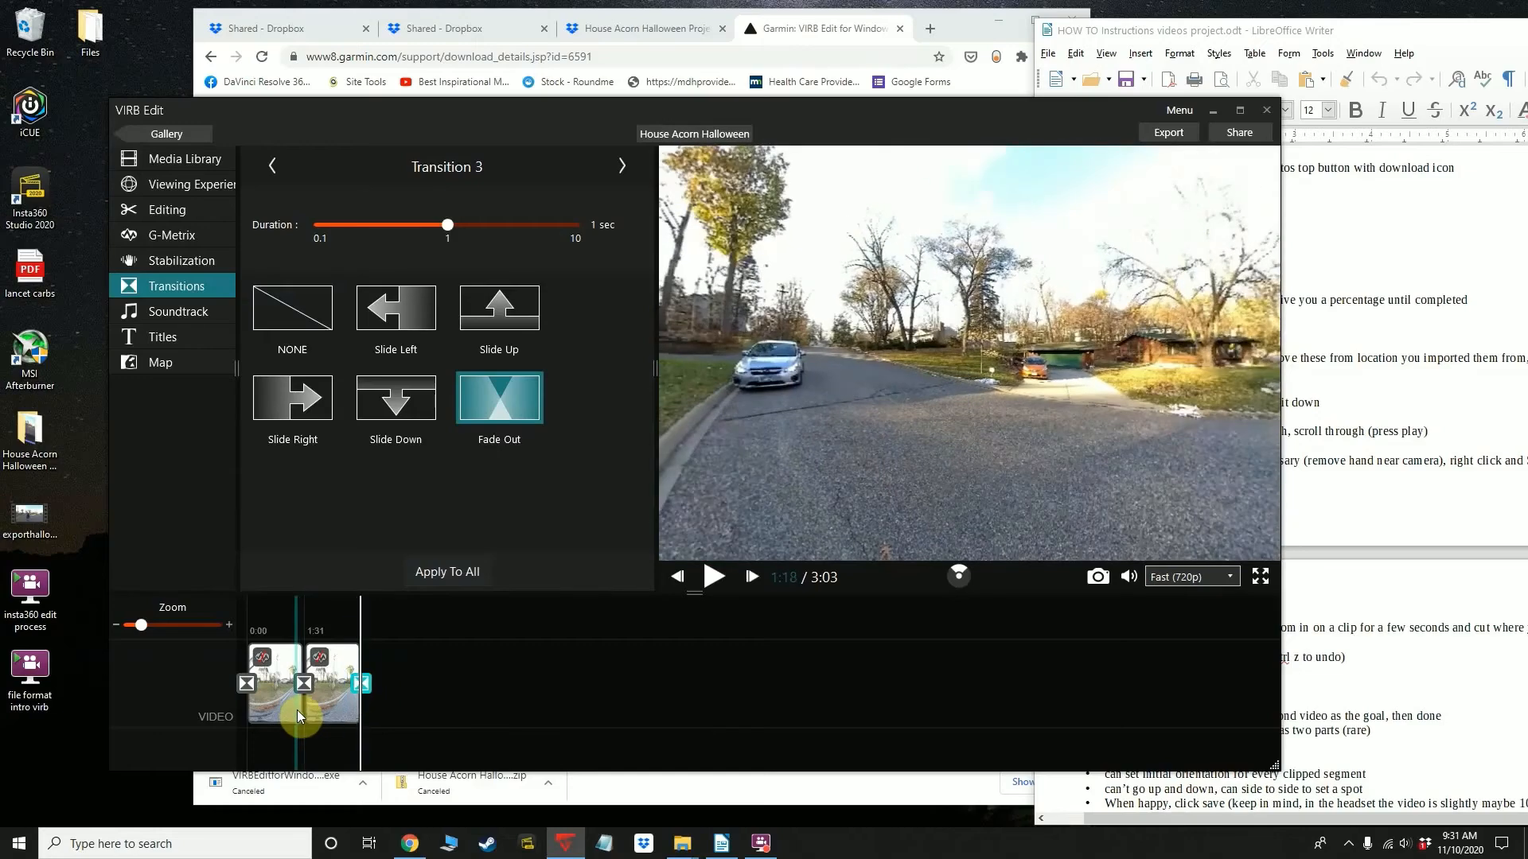
click(304, 684)
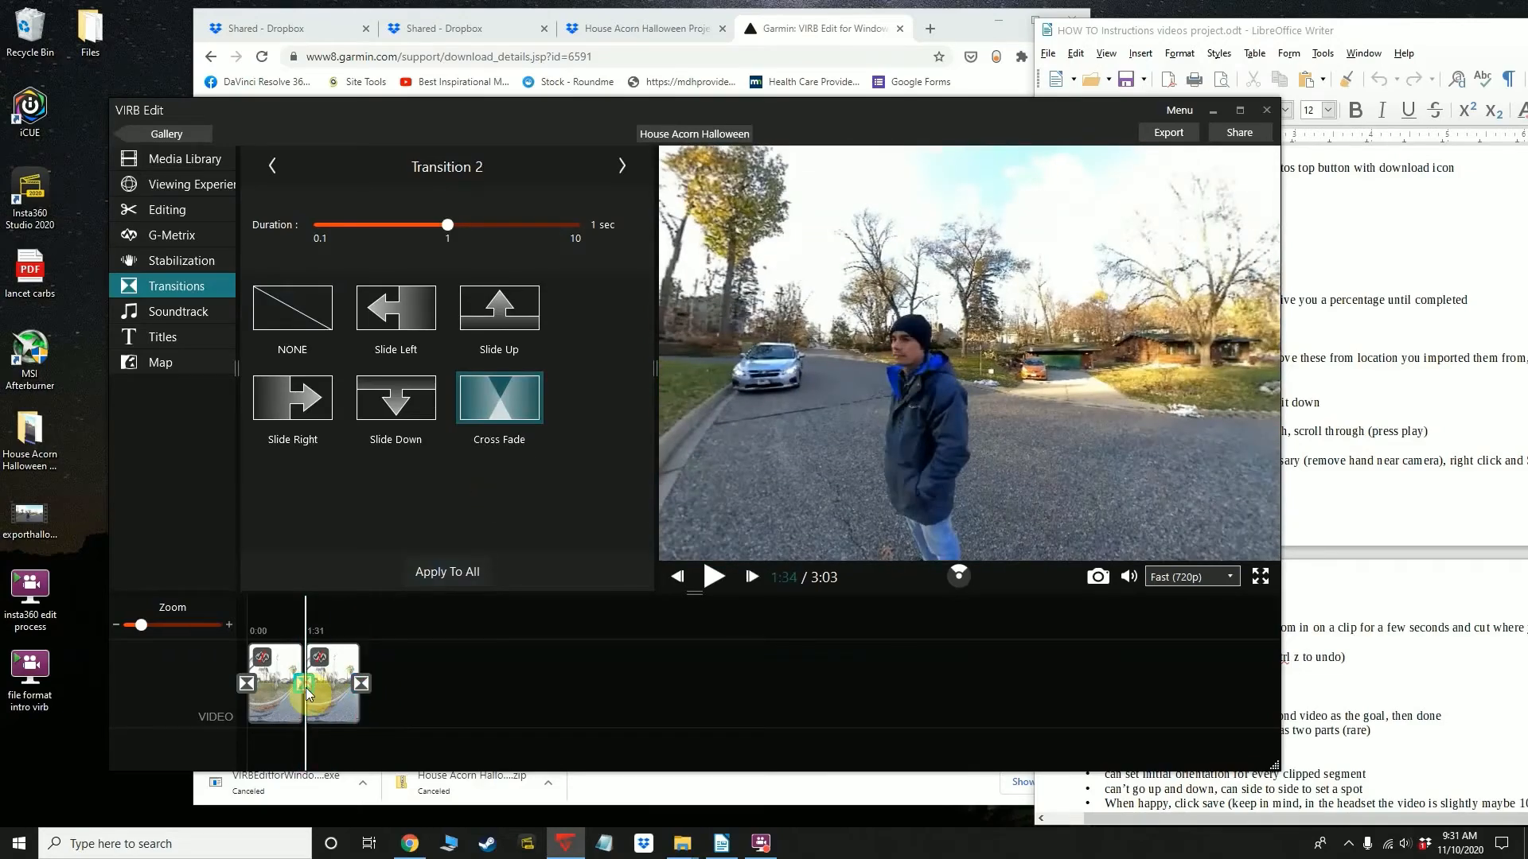
click(403, 689)
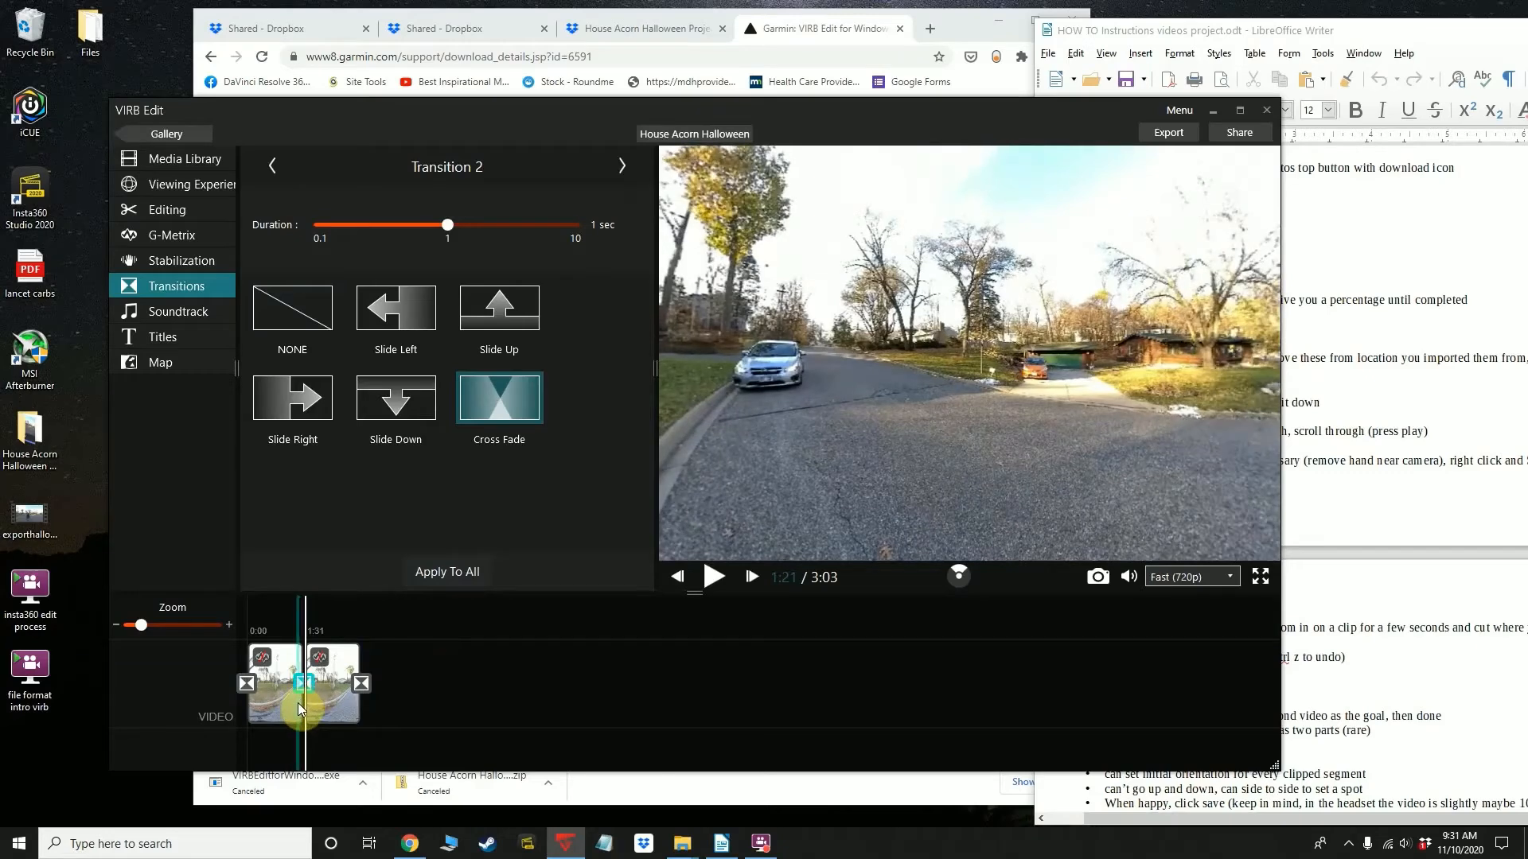
Read the part of the instructions document about cutting the video and removing the hand near the camera
click(1341, 704)
drag(1131, 461, 1248, 464)
click(1340, 461)
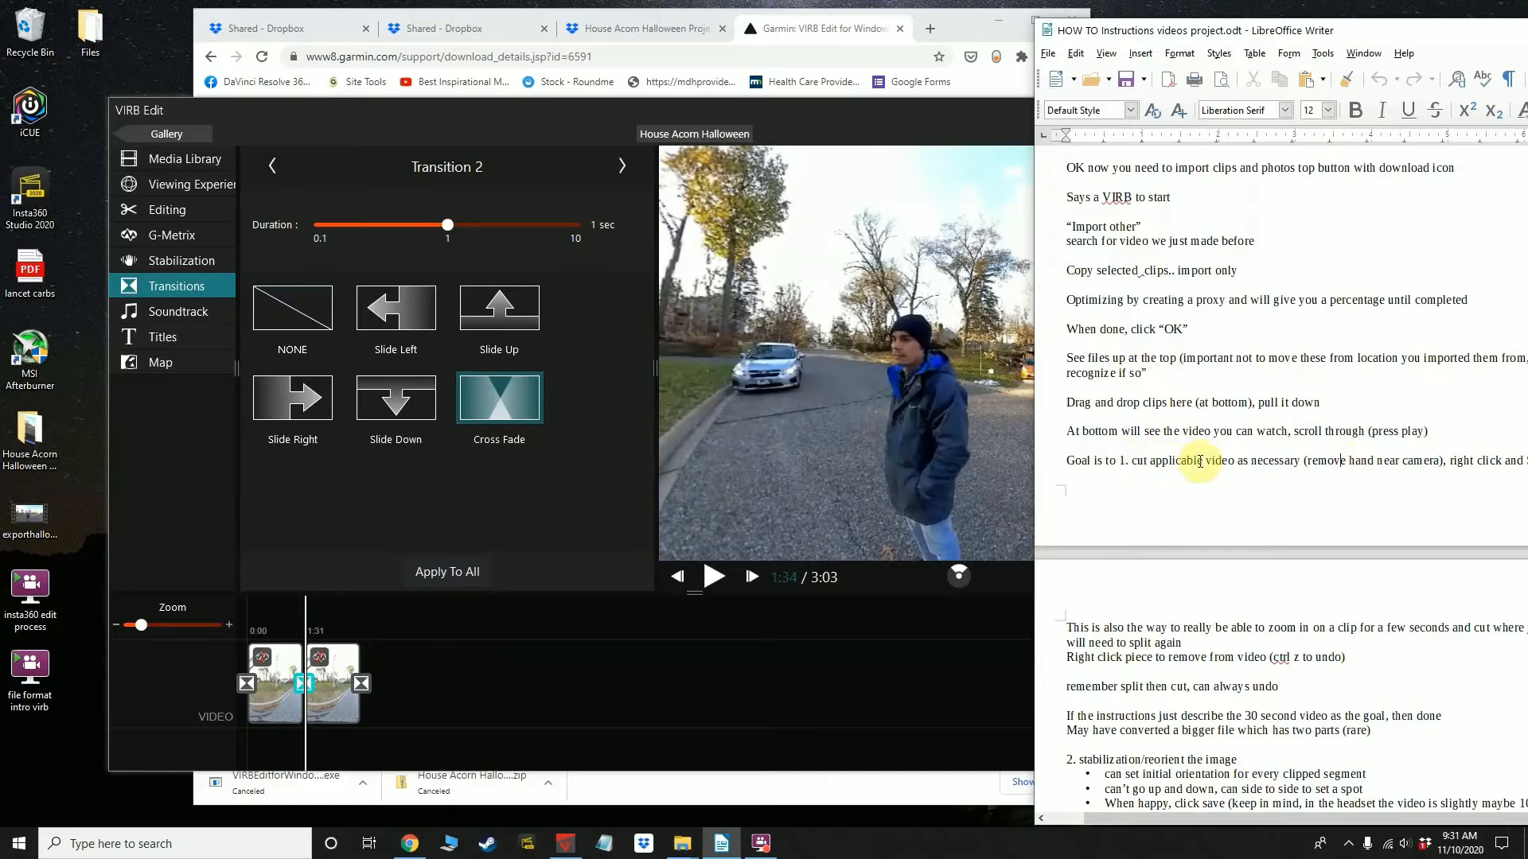
click(1143, 641)
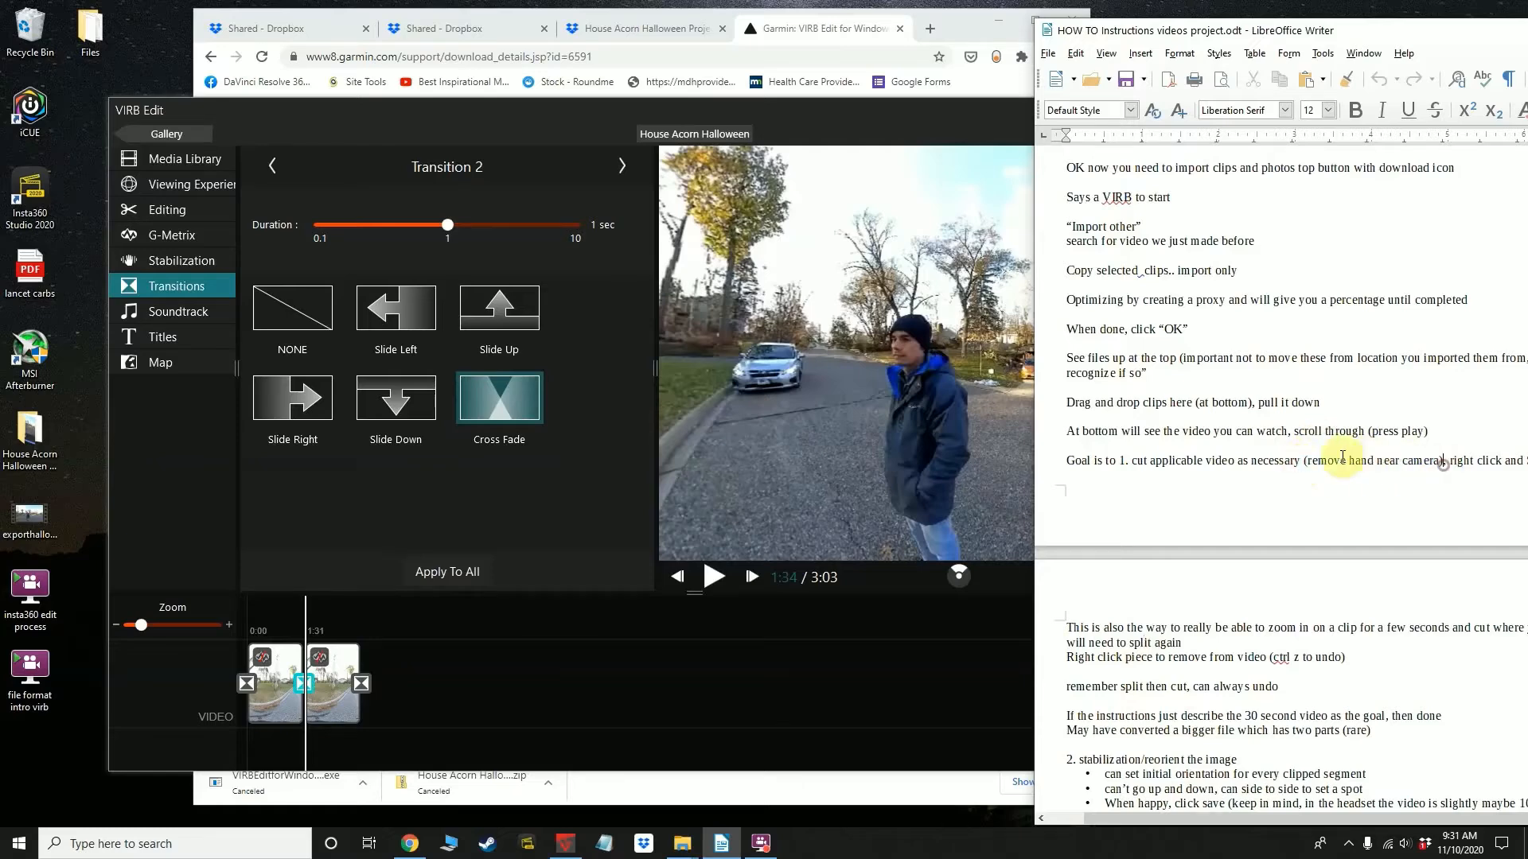
Locate the part near the end of the first VIRB Edit timeline clip and split the clip at 1:17
click(740, 660)
click(298, 672)
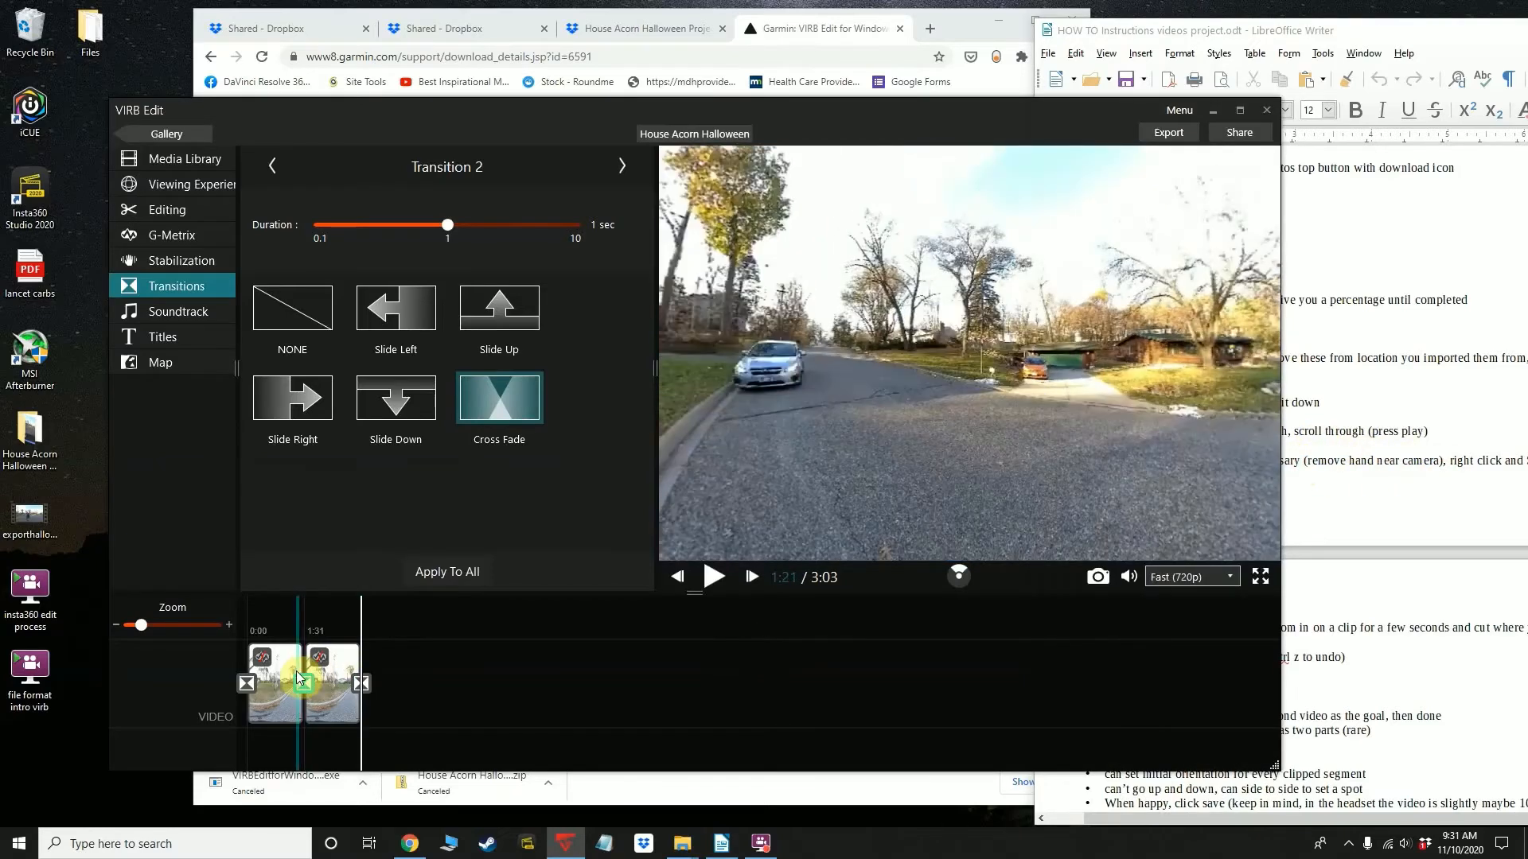
click(304, 675)
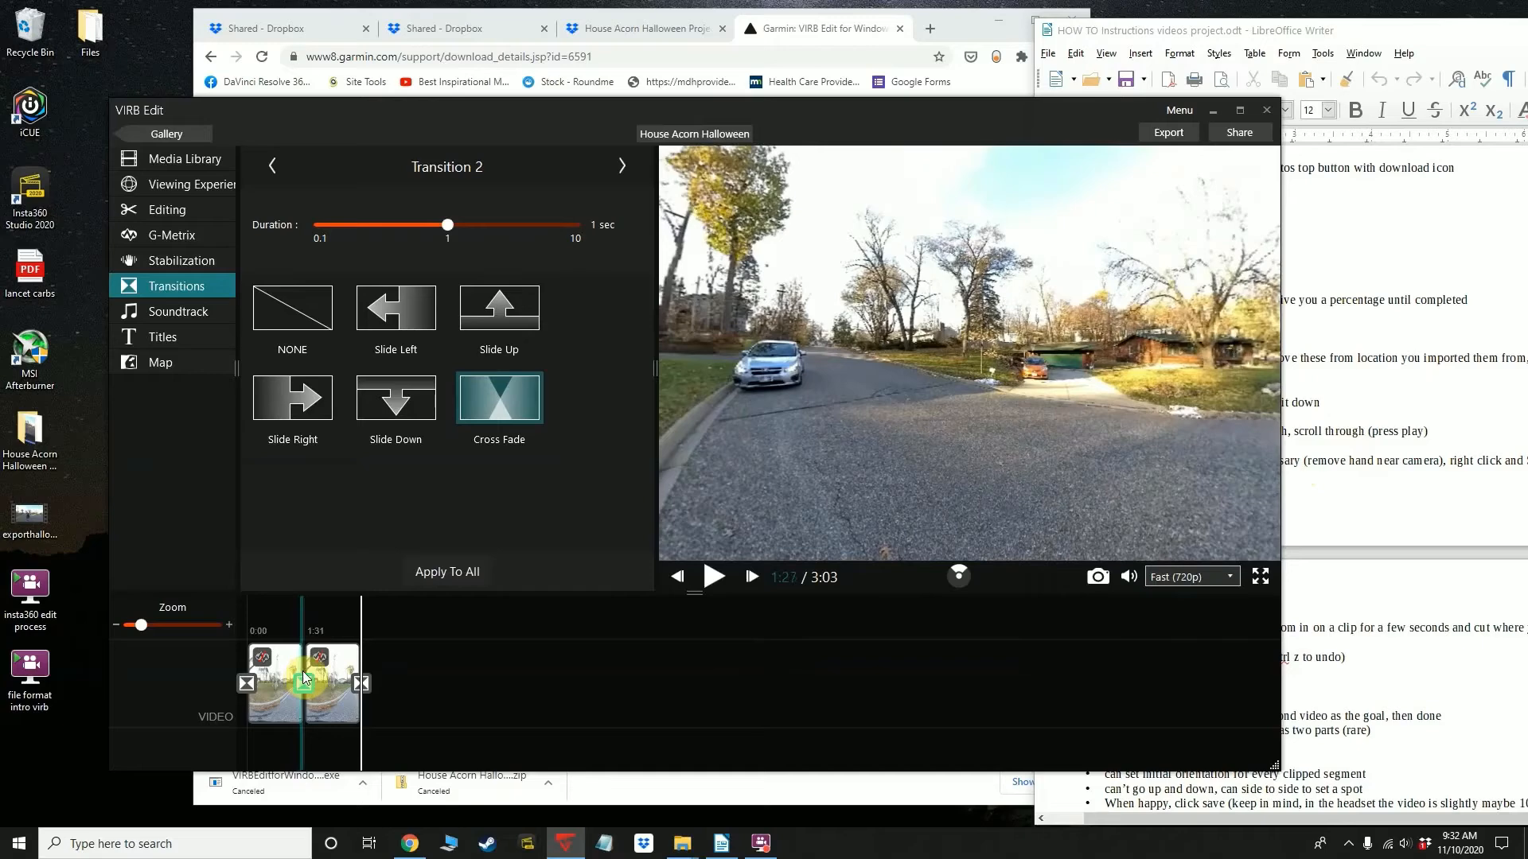
click(305, 675)
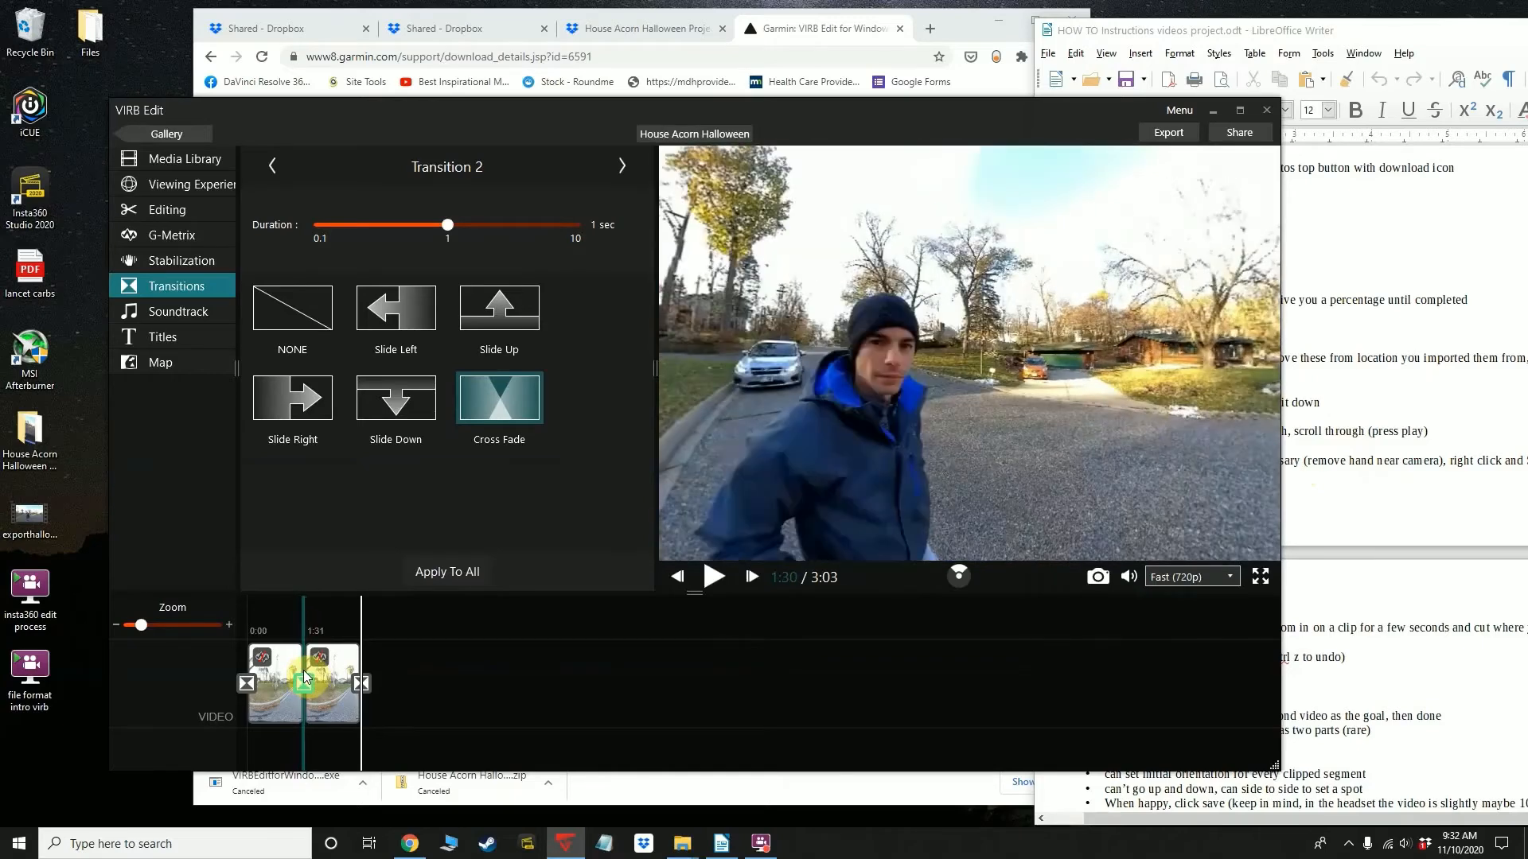
click(298, 670)
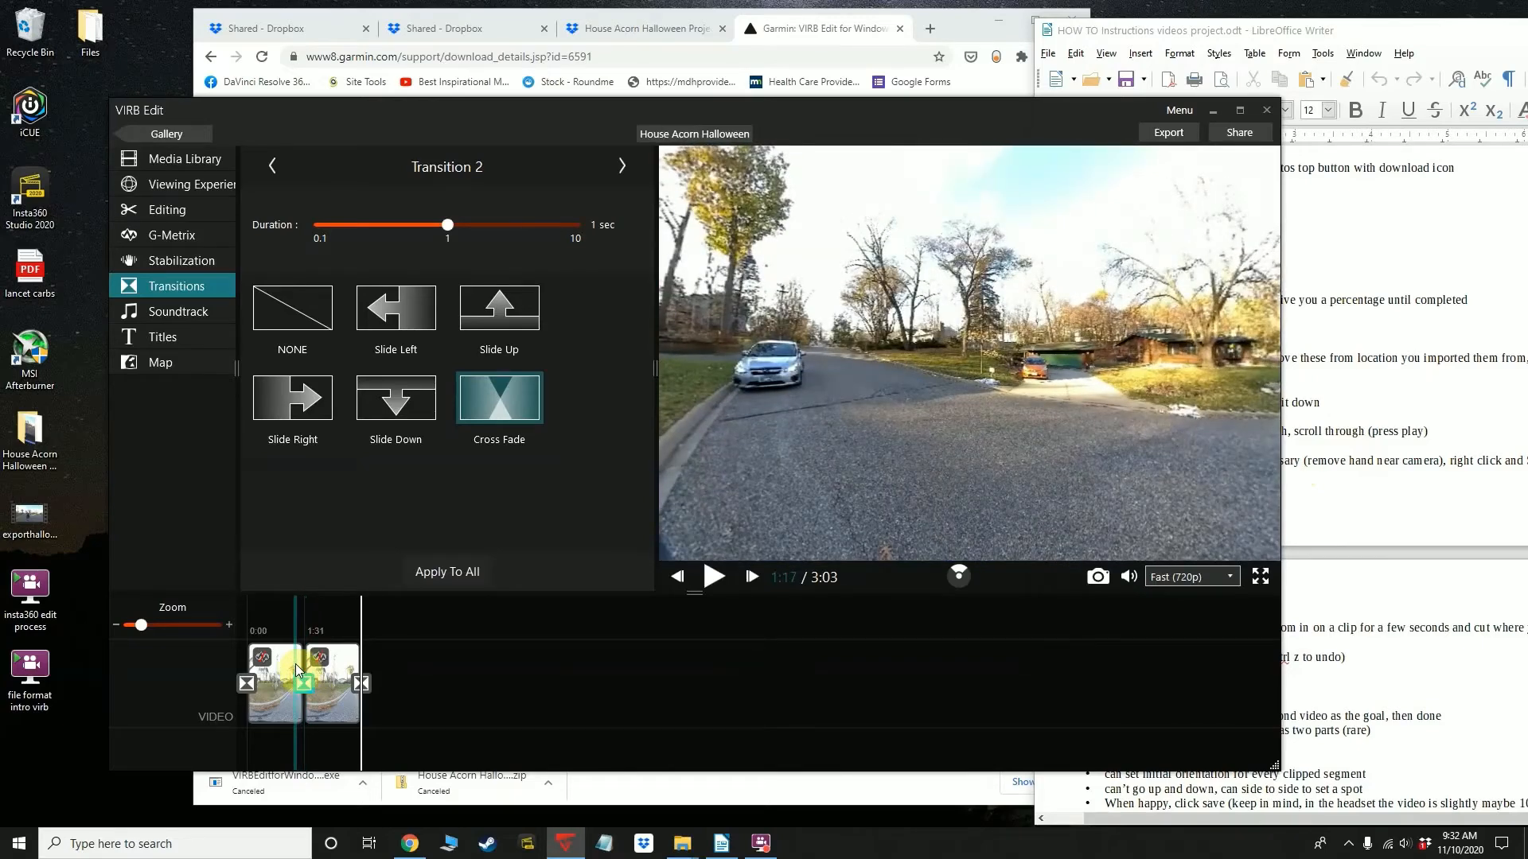
right_click(295, 663)
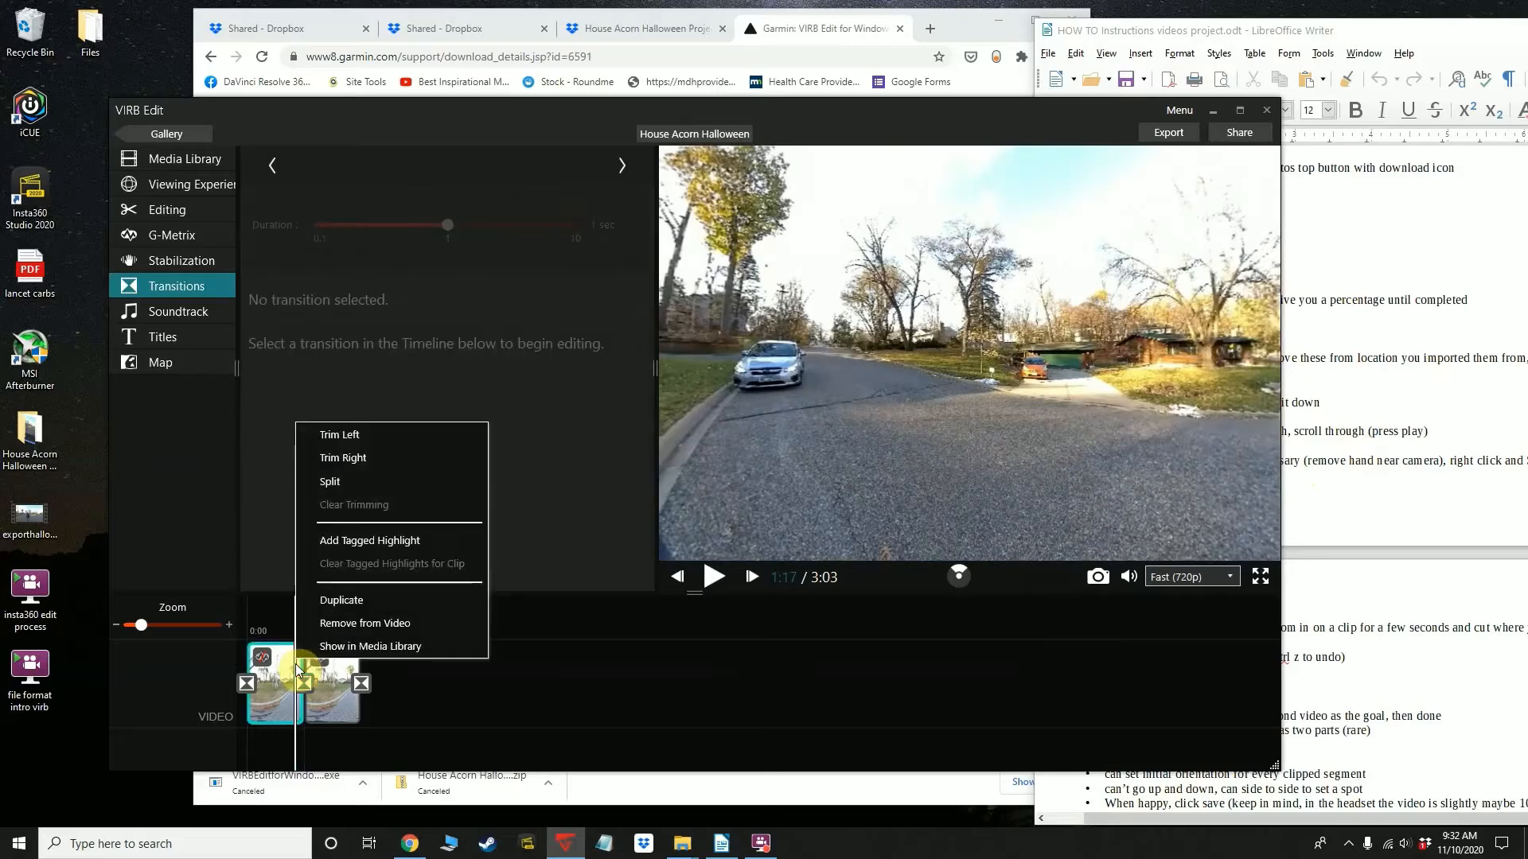
click(335, 493)
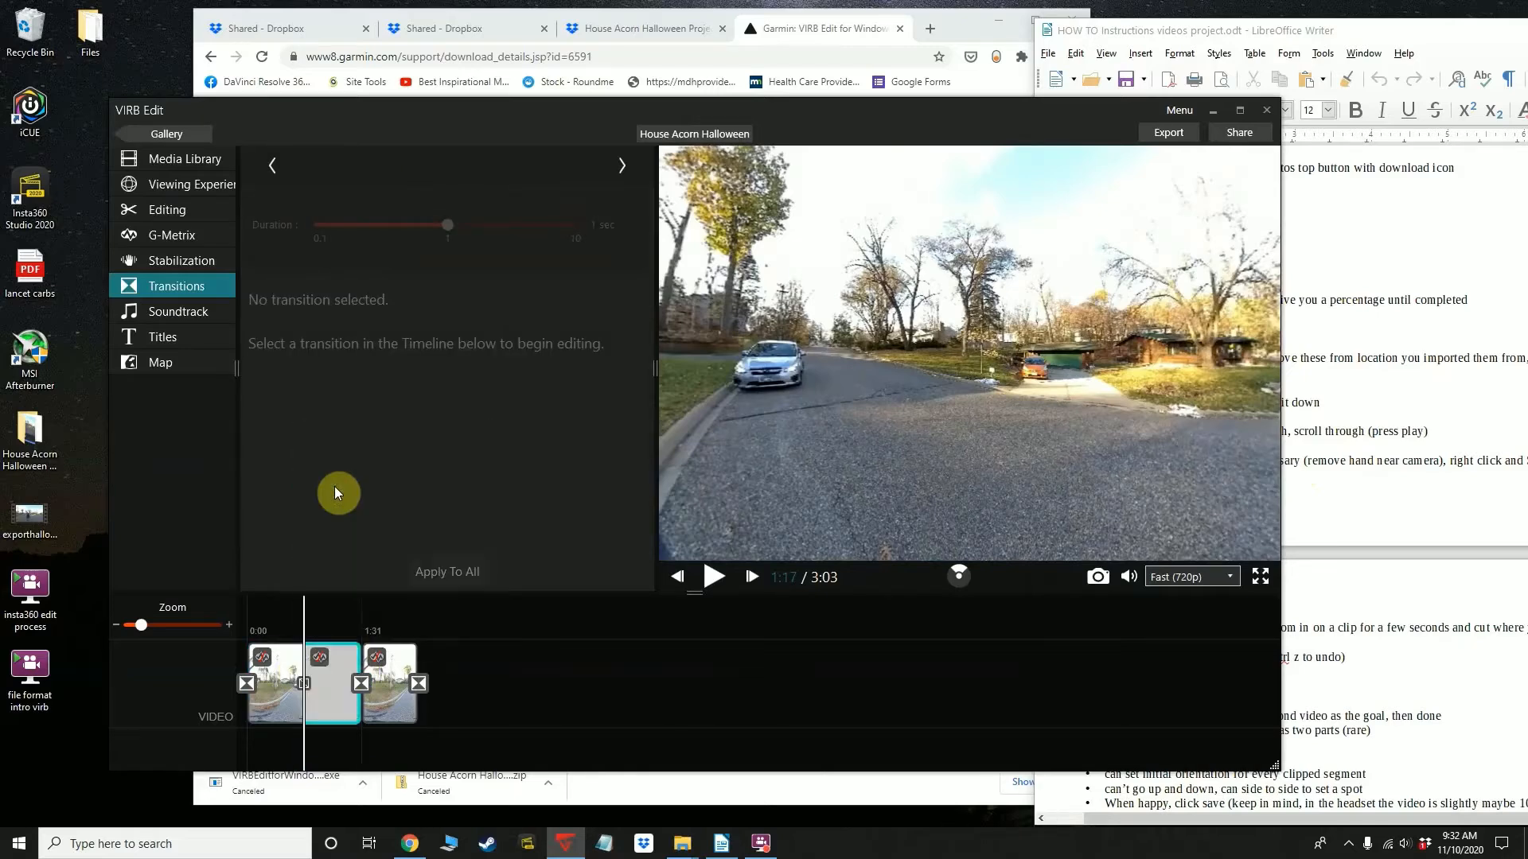
Look around the view in the piece after the split, and split that piece again at 1:27
click(323, 701)
mouse_move(323, 702)
mouse_down()
mouse_move(360, 703)
mouse_move(307, 714)
mouse_move(362, 718)
mouse_move(331, 718)
mouse_up()
right_click(331, 718)
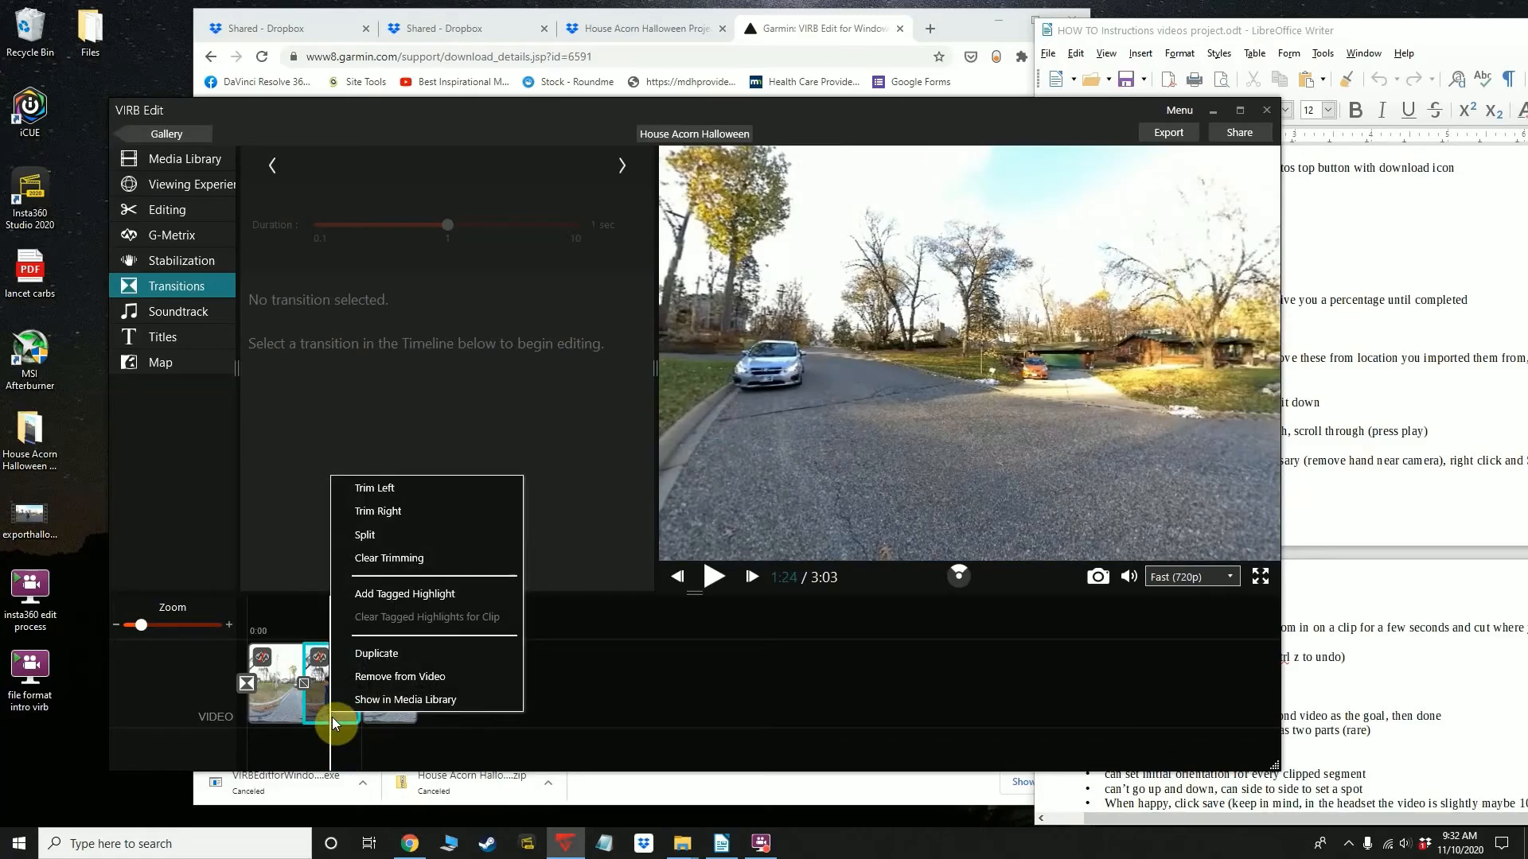
click(865, 444)
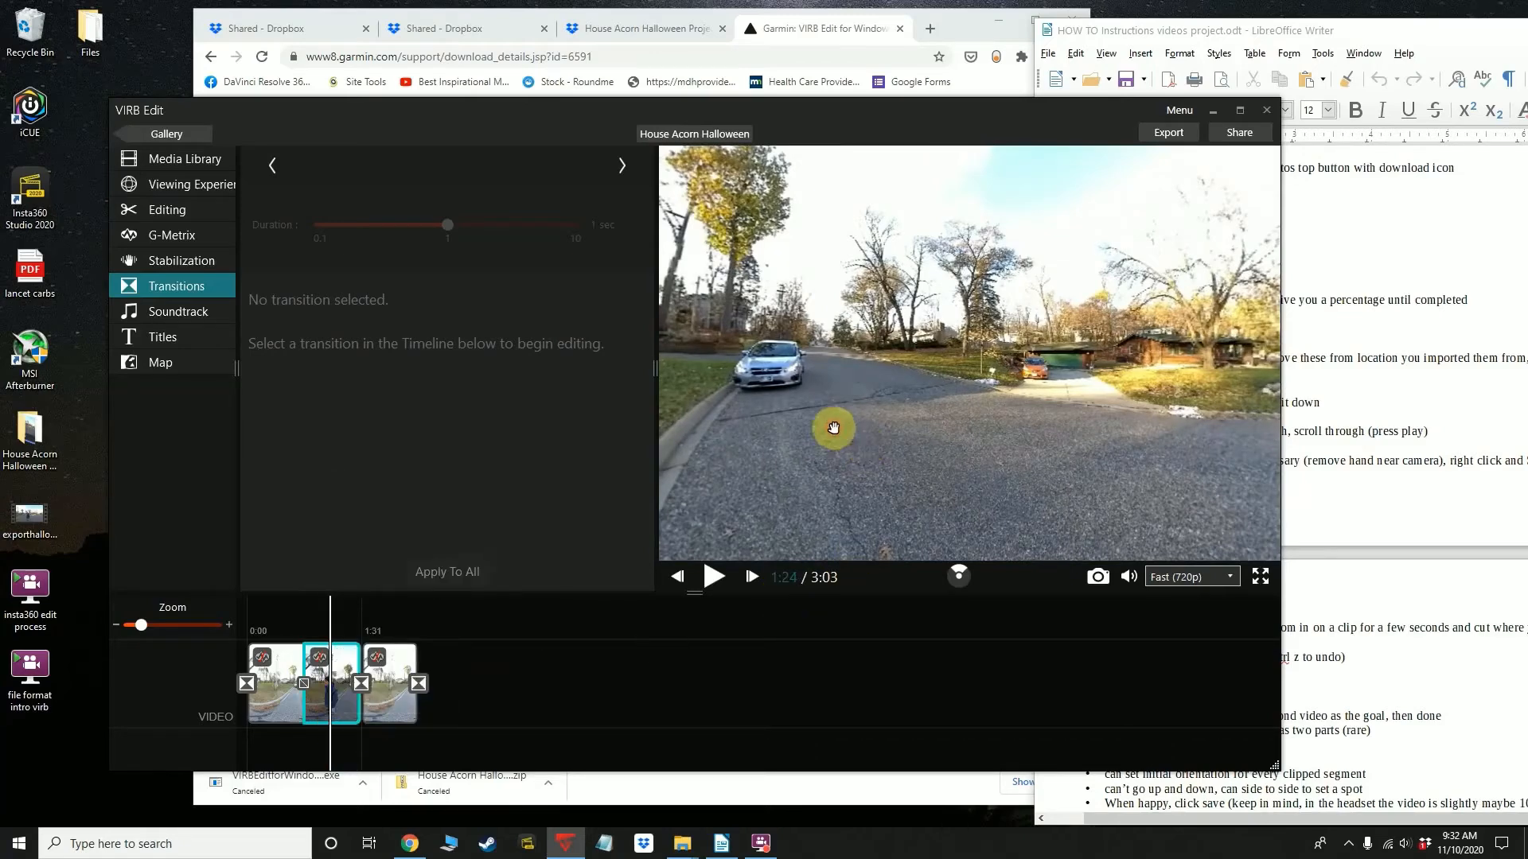
drag(779, 437, 837, 449)
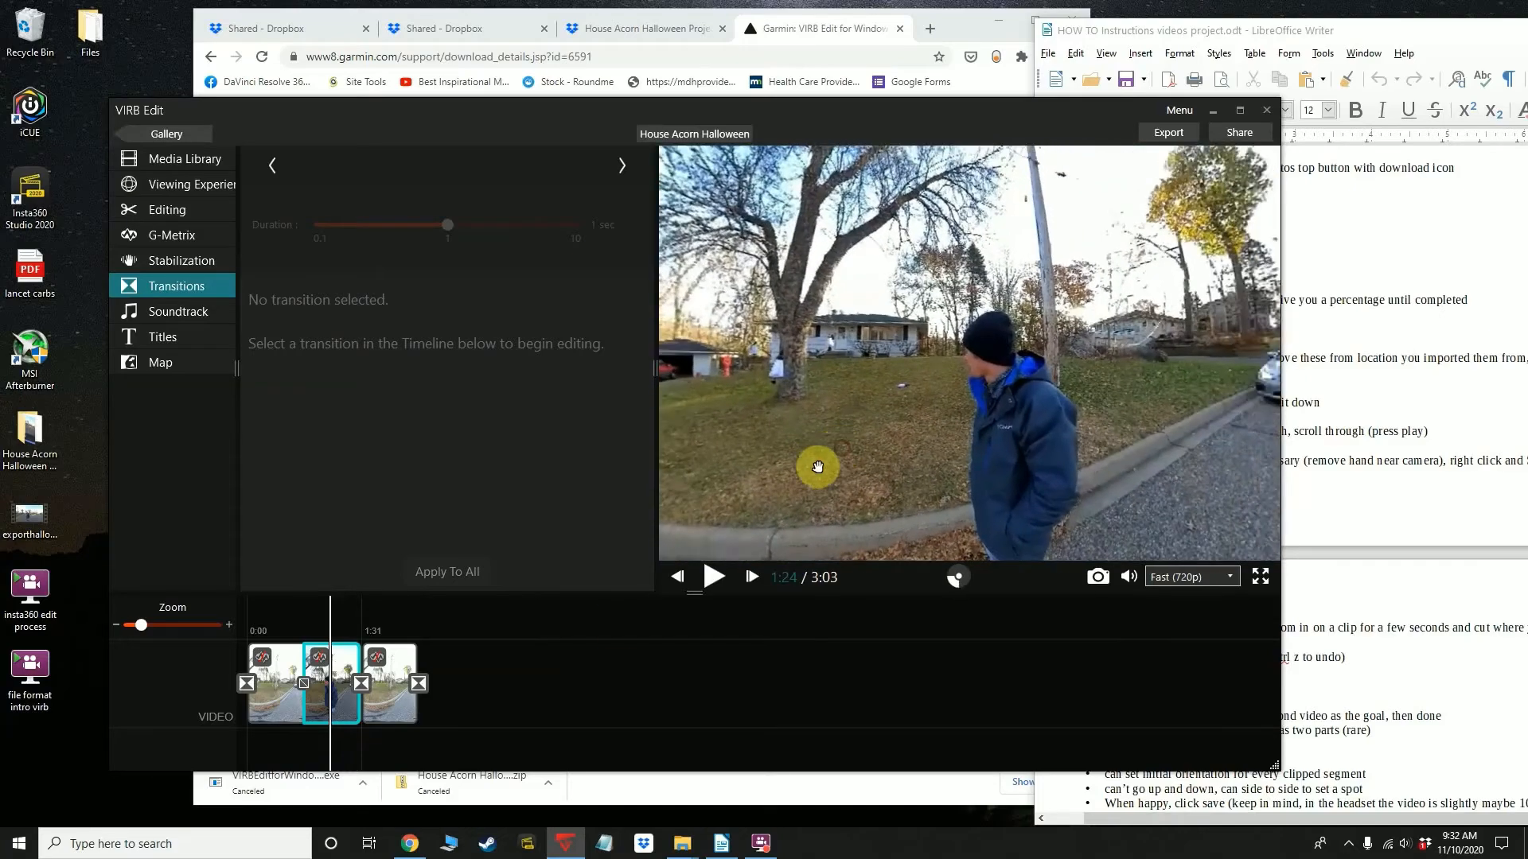
right_click(345, 705)
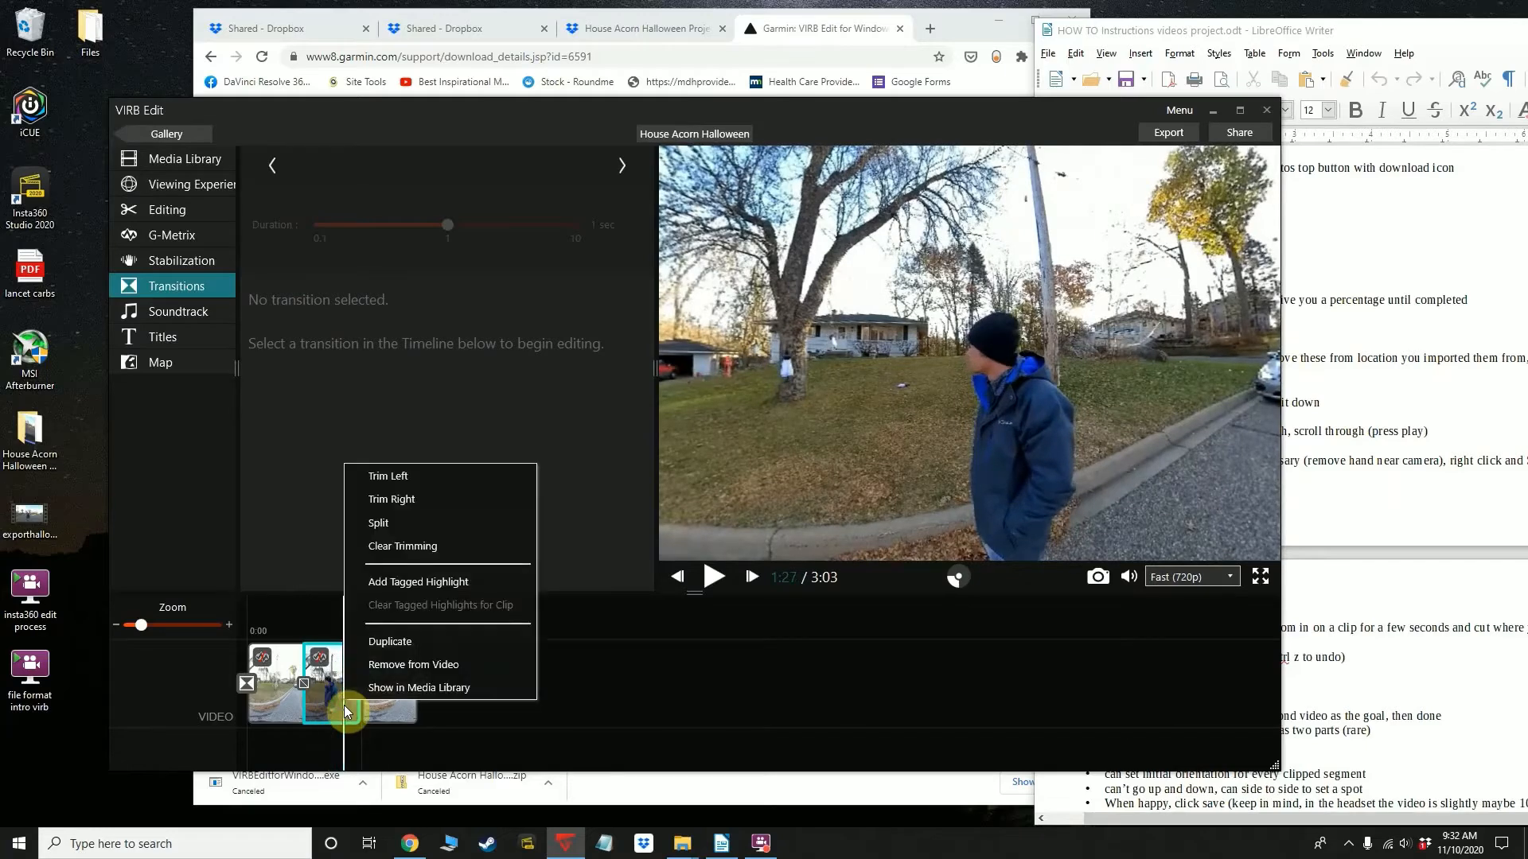
click(393, 524)
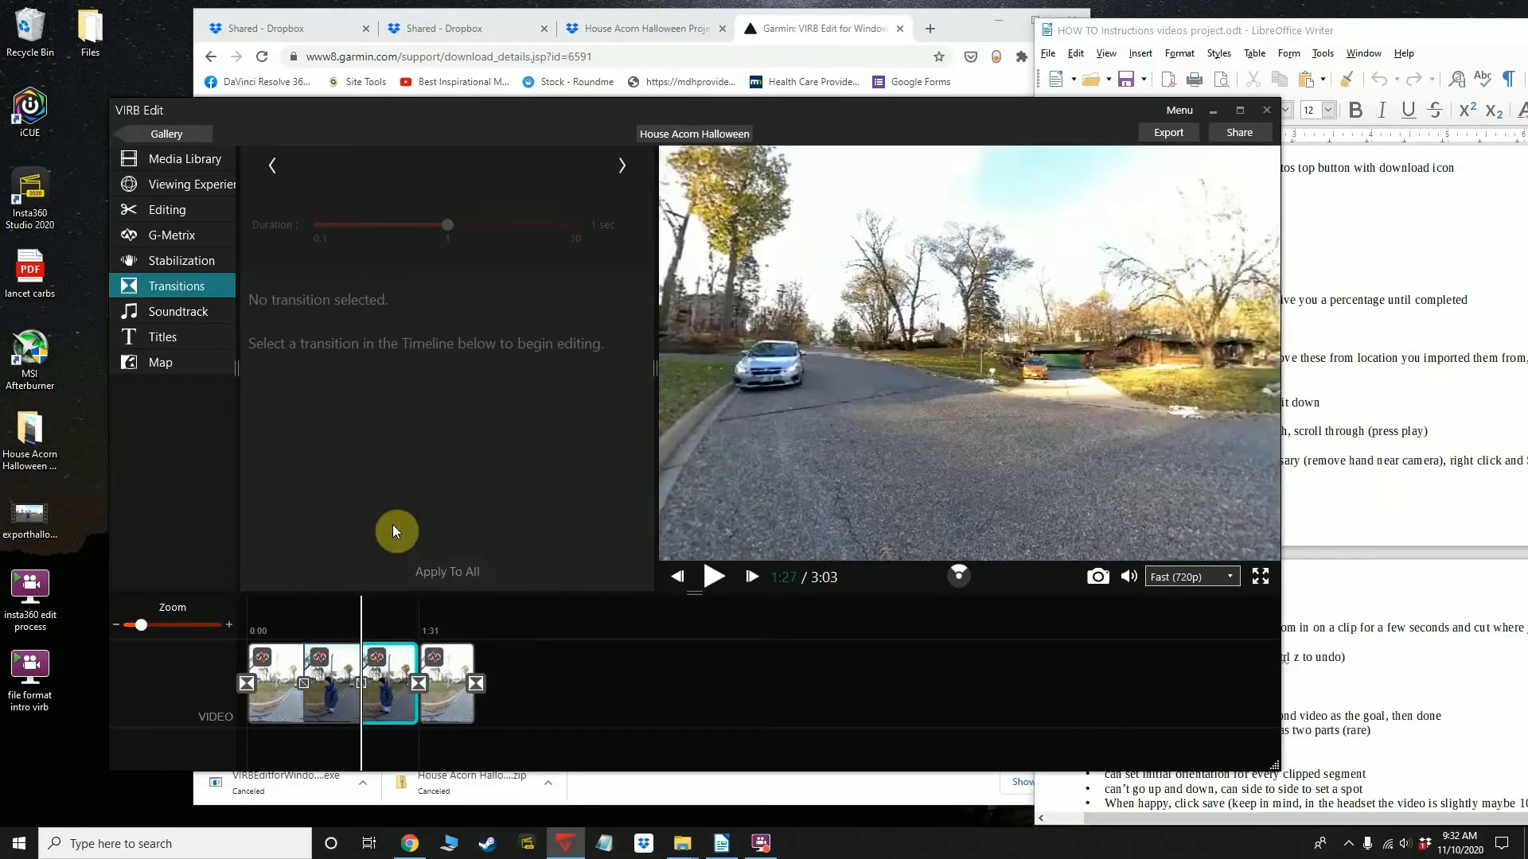
Remove the third timeline piece, where the man reaches toward the camera, from the video
click(393, 704)
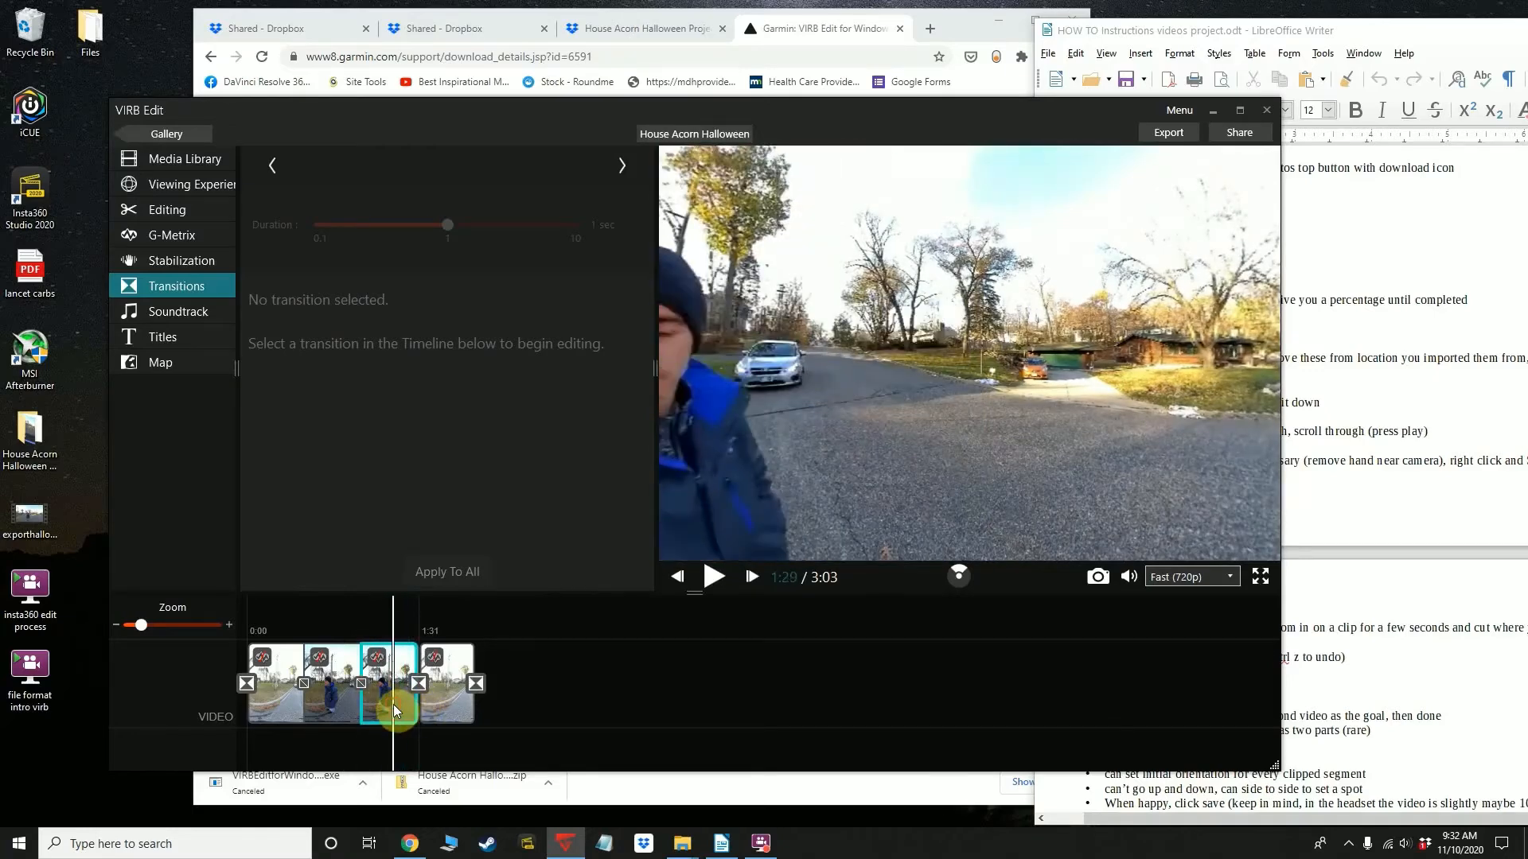
right_click(402, 685)
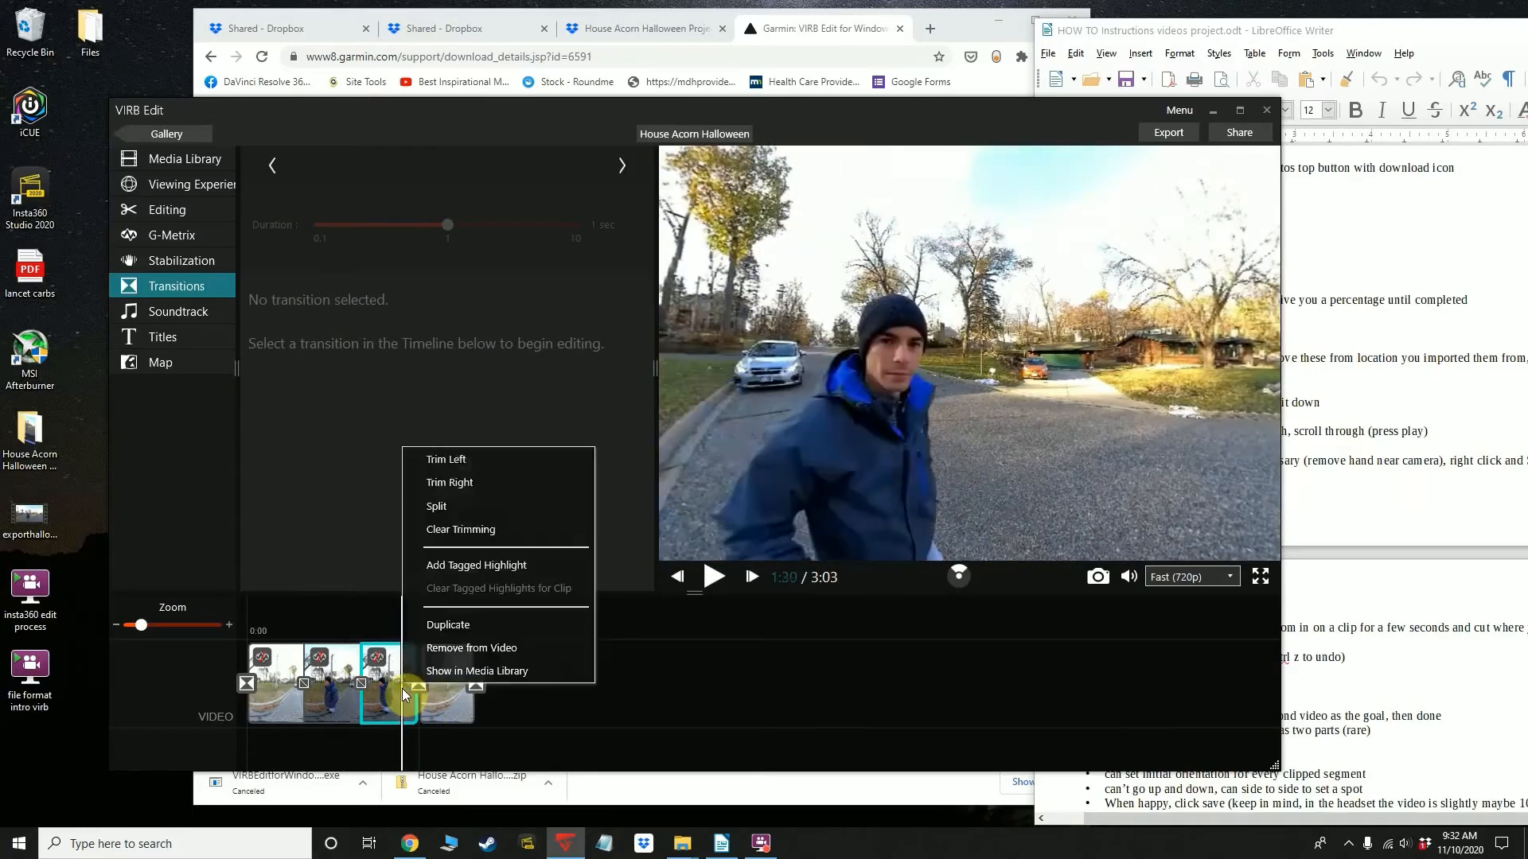
click(438, 648)
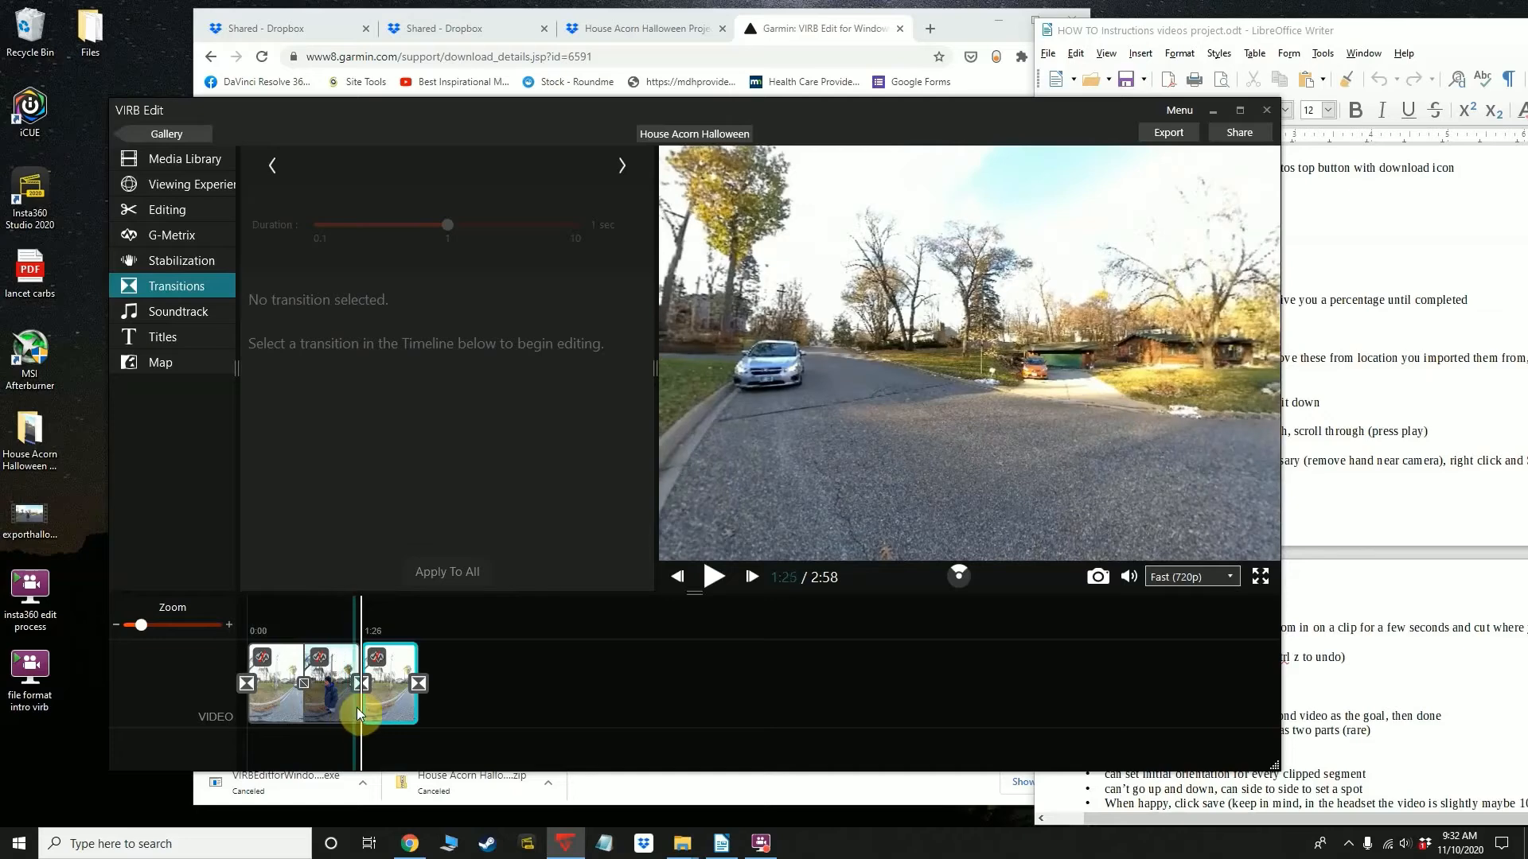
Play back the end of the first timeline piece leading up to the split with the second piece
click(296, 713)
click(308, 713)
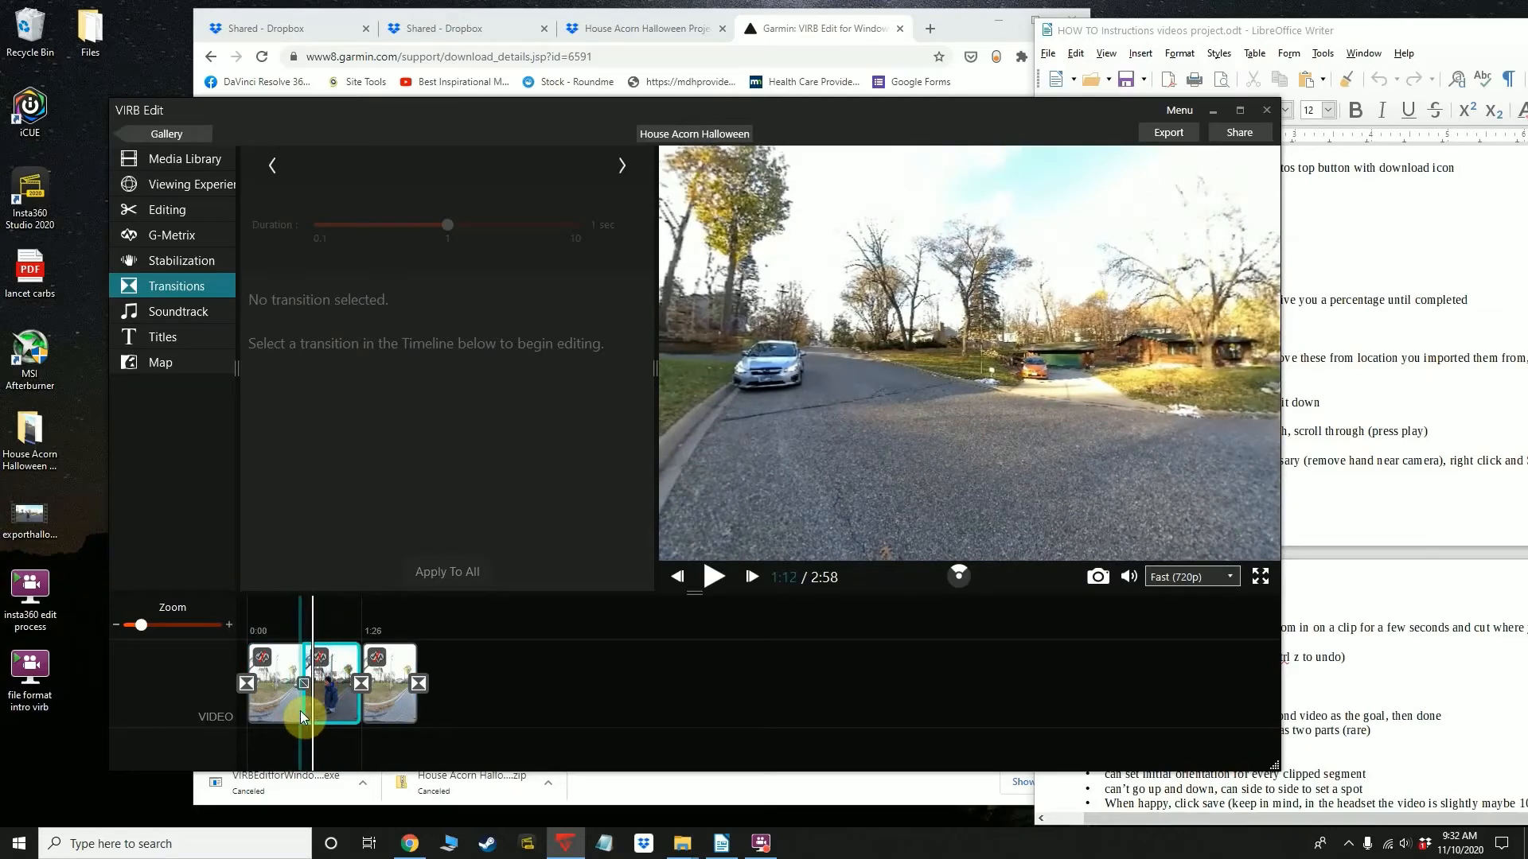
click(294, 713)
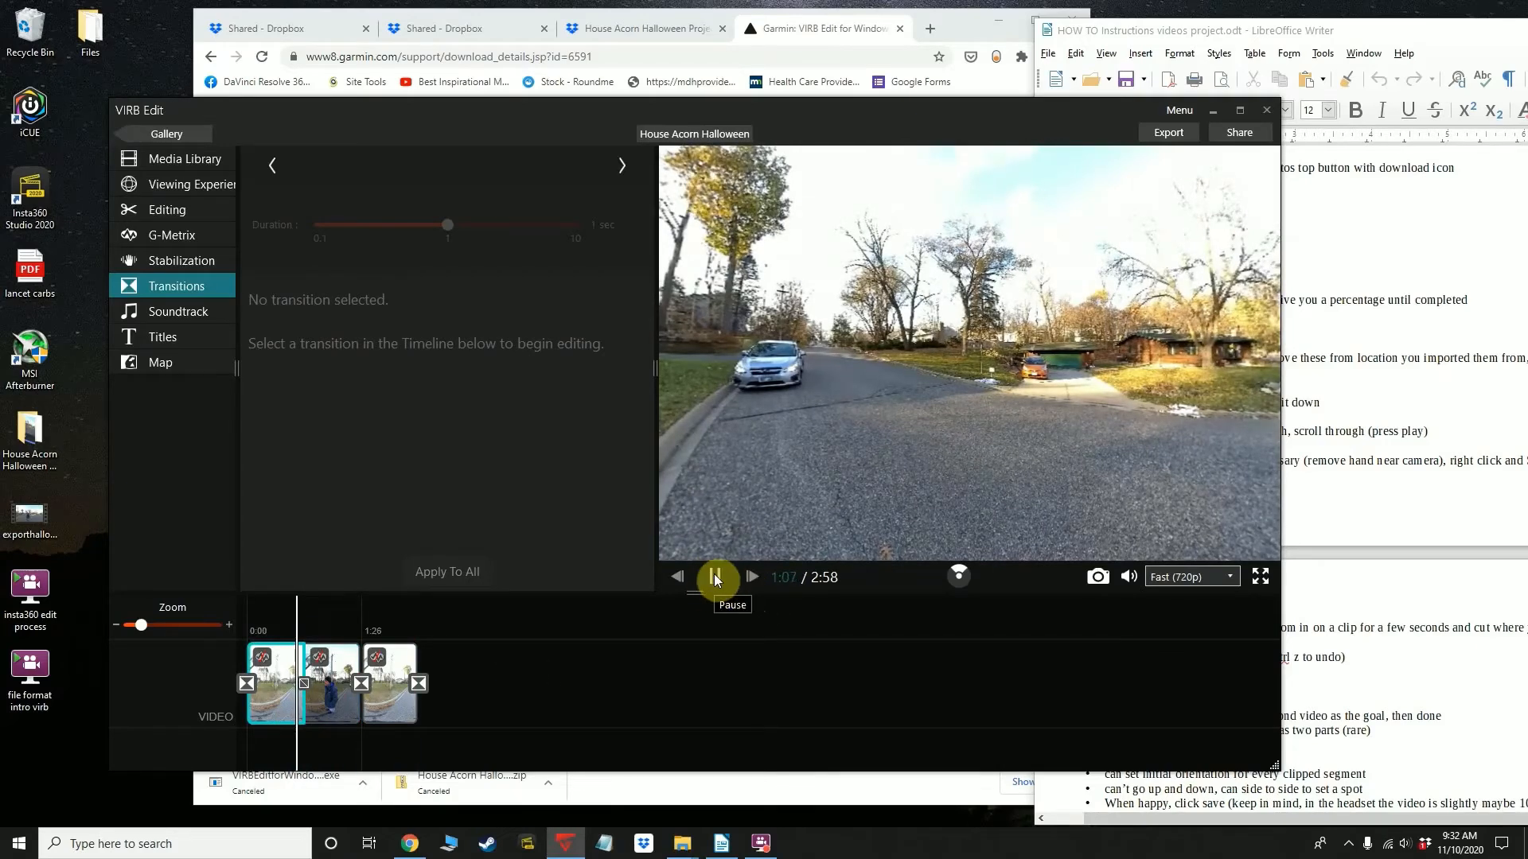
click(302, 677)
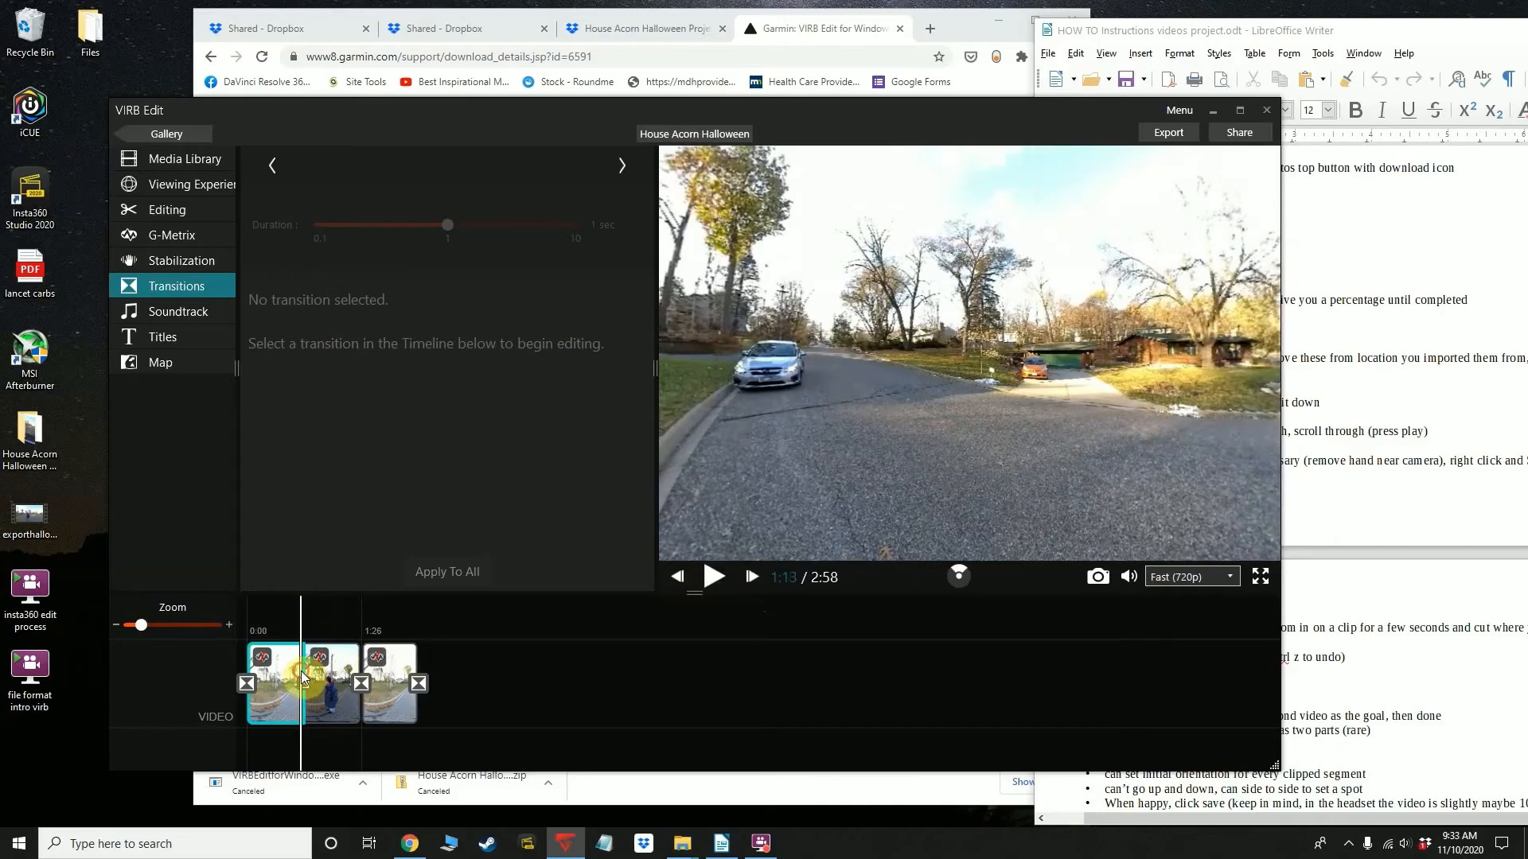
Replay the last seconds of the first timeline piece and check the join with the second piece
drag(311, 677, 305, 677)
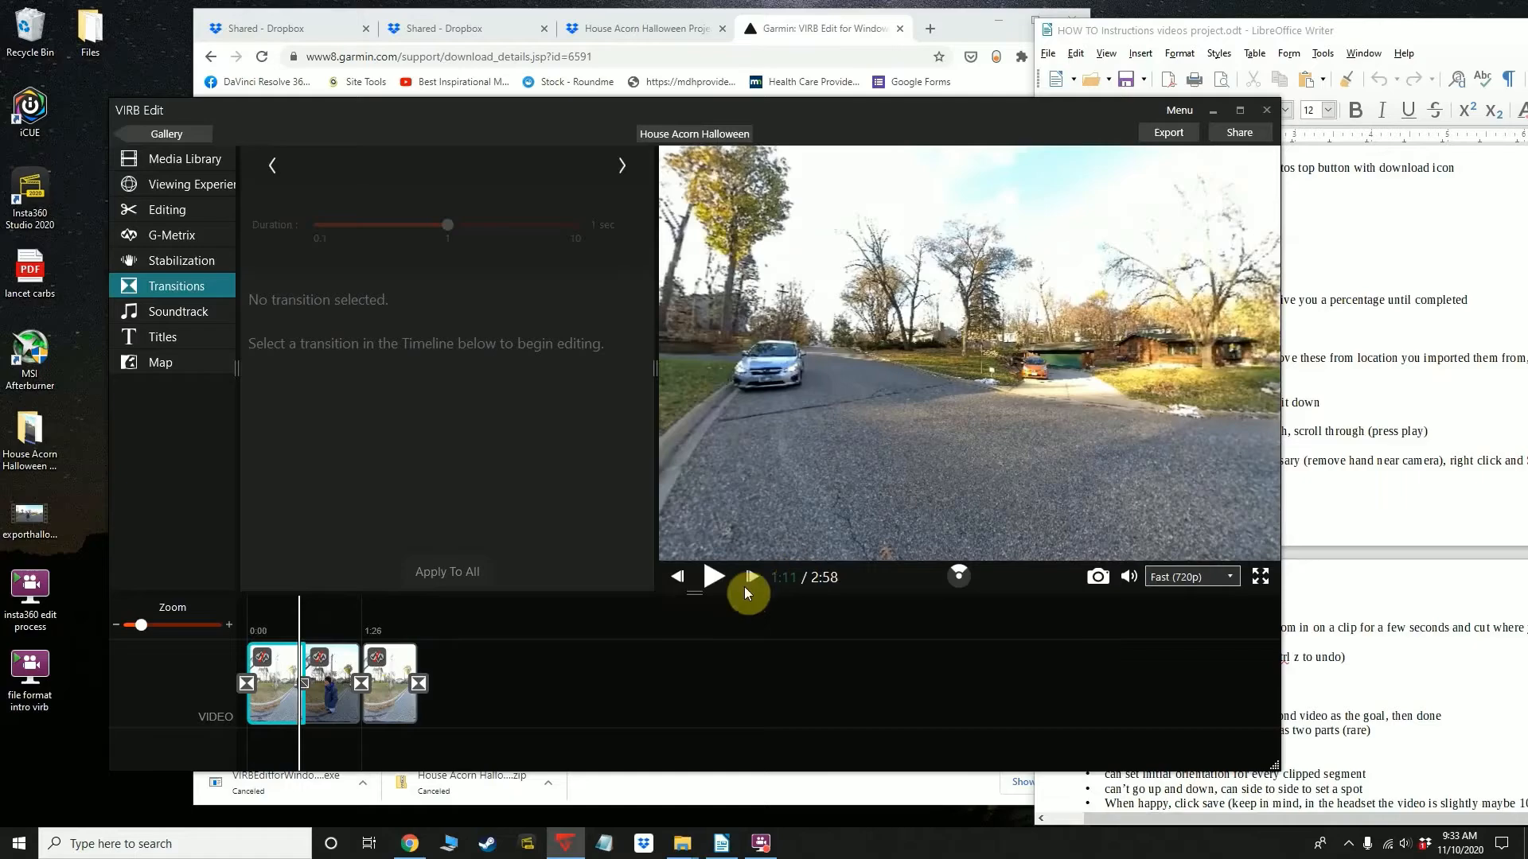
click(711, 576)
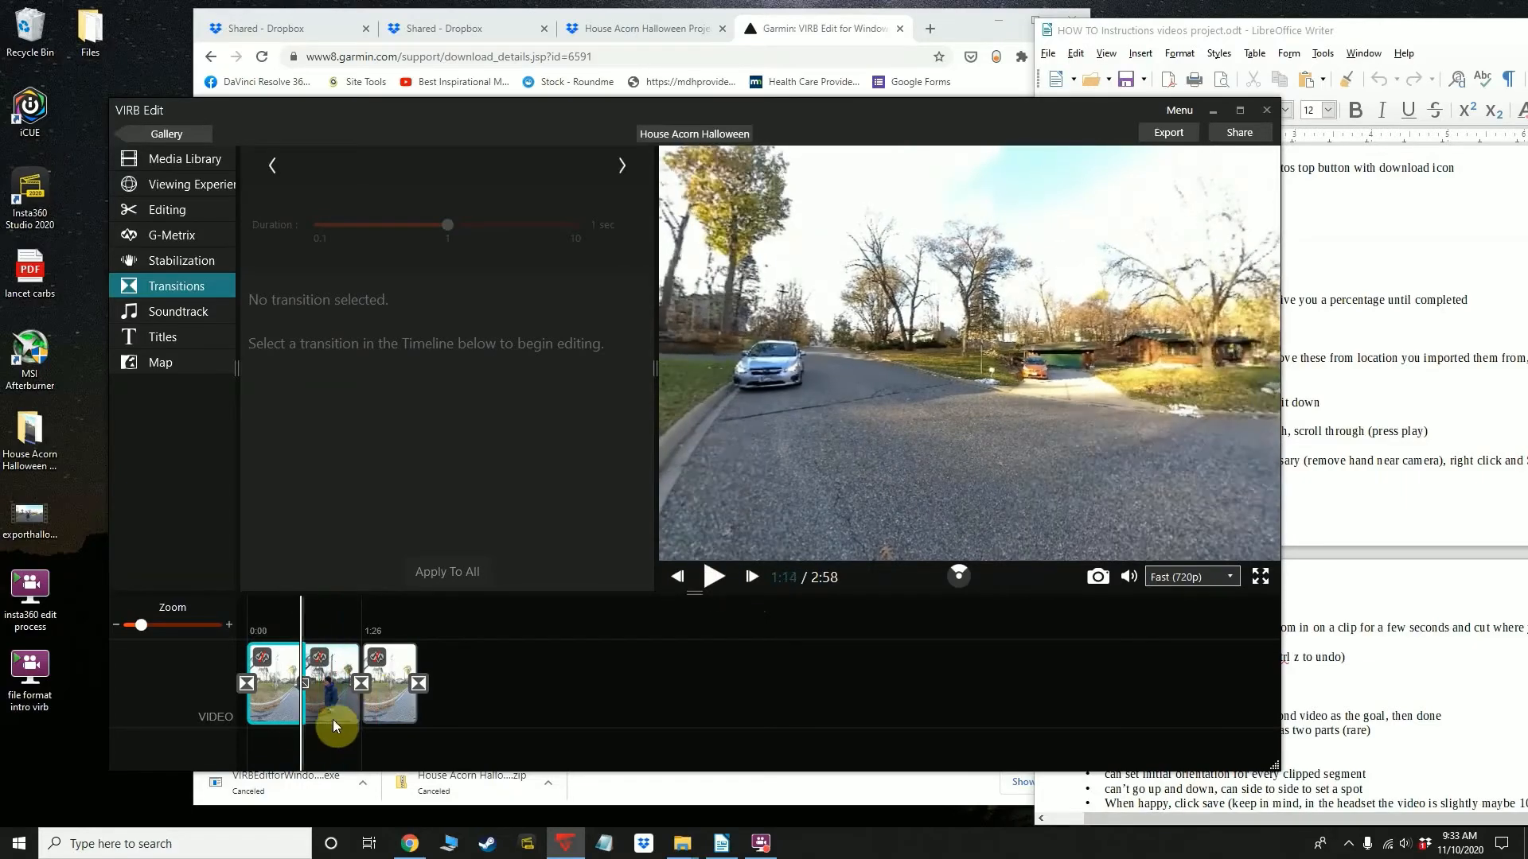
click(257, 716)
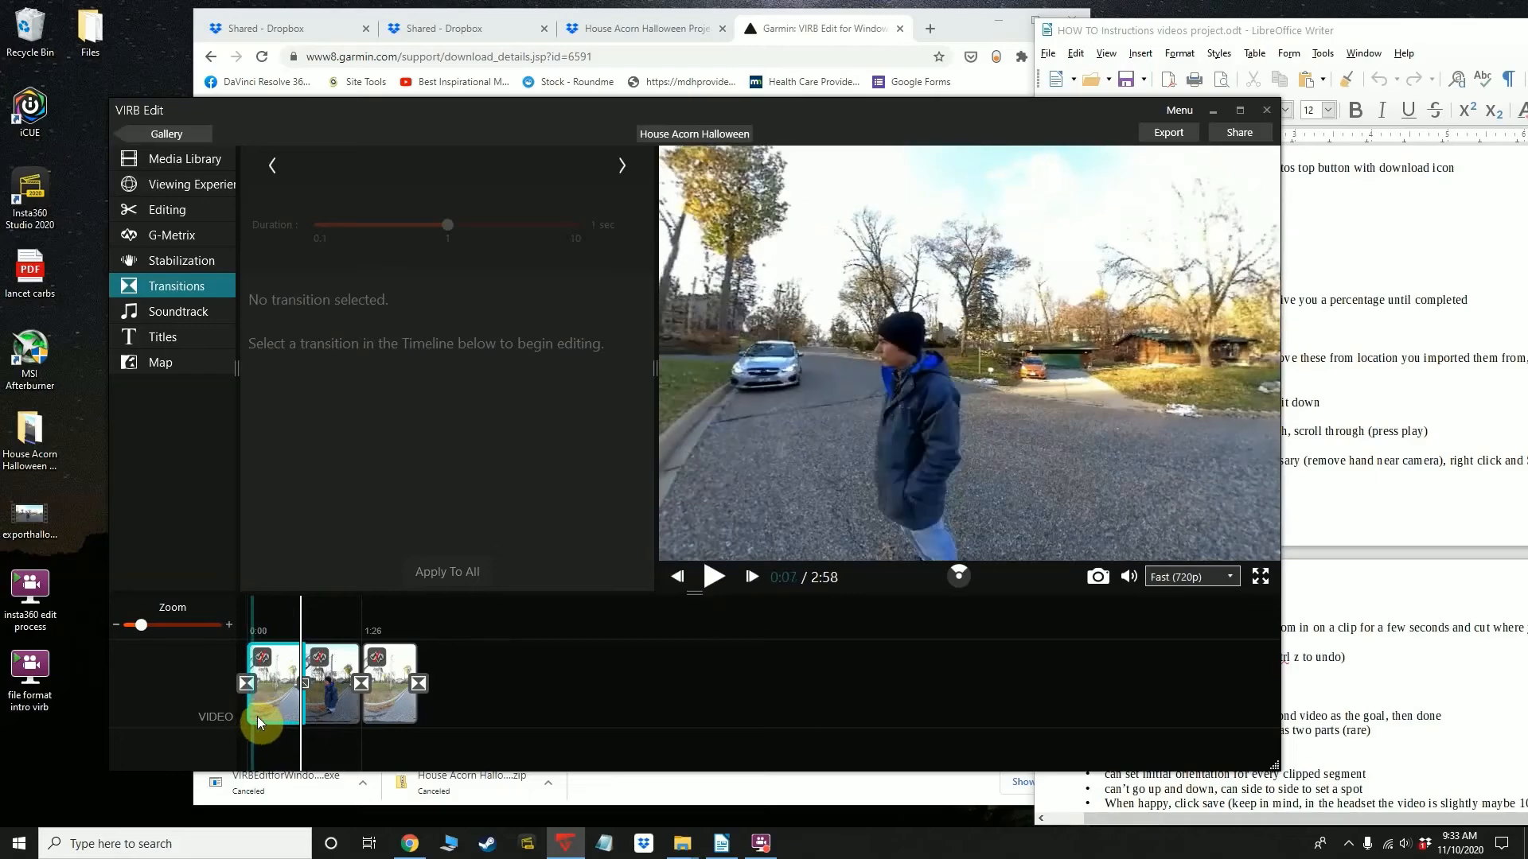
click(307, 686)
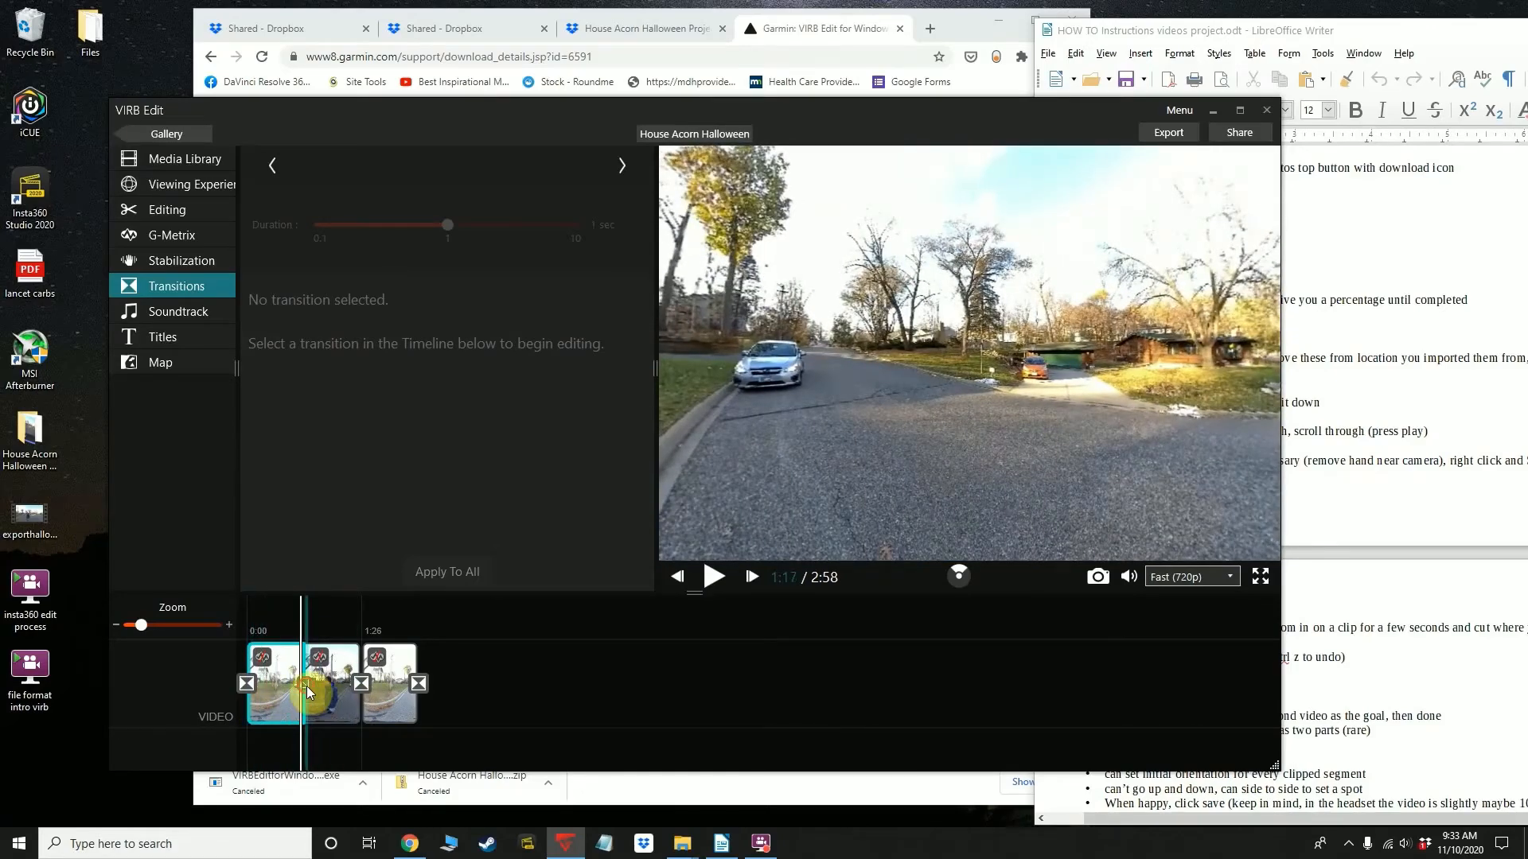
click(307, 686)
click(301, 704)
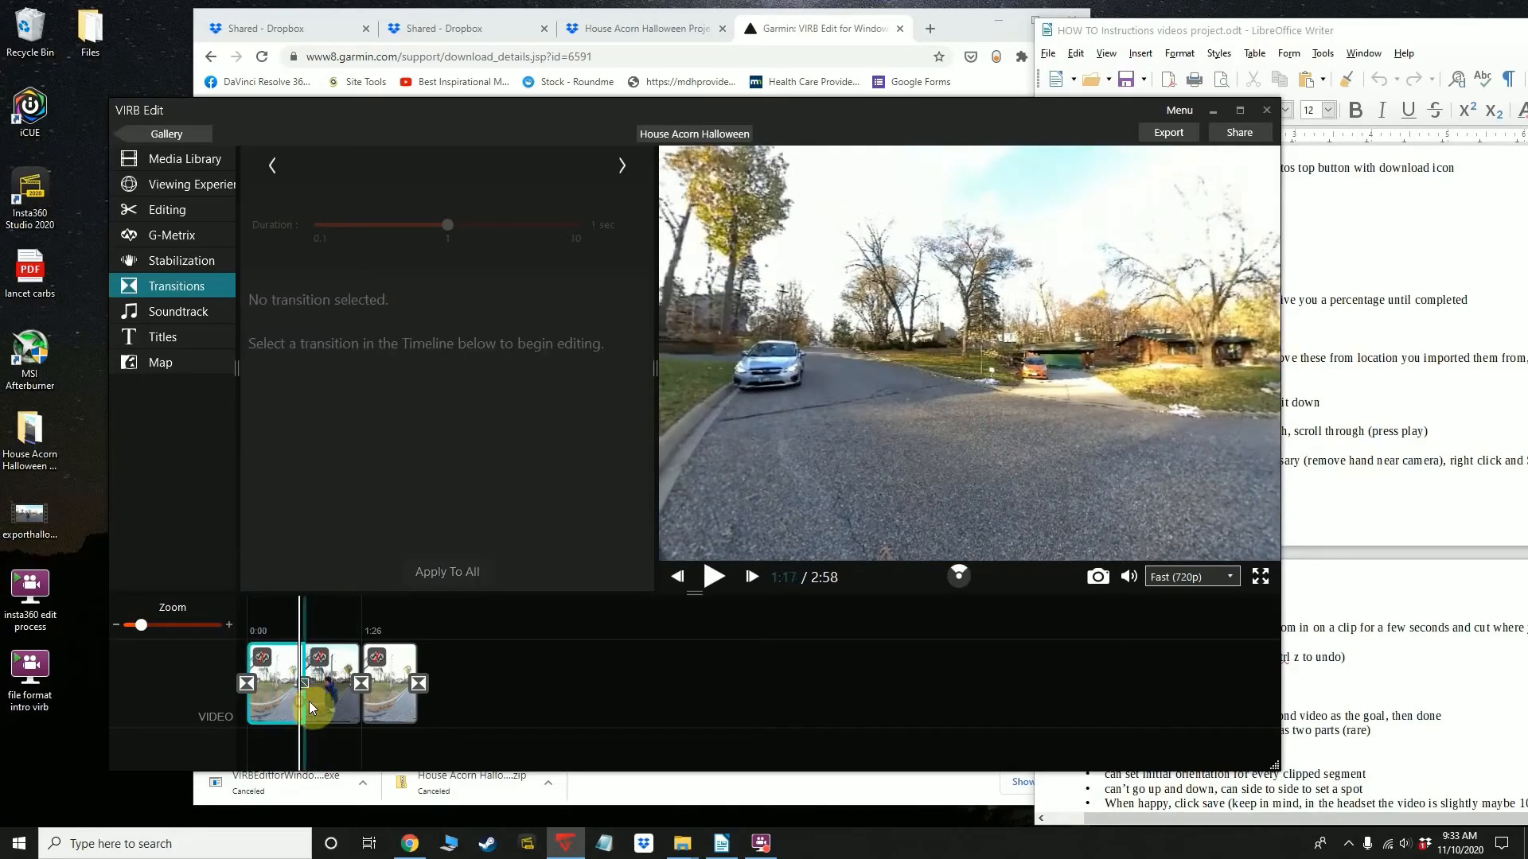
Set the initial orientation of the first timeline piece to face the house behind the tree, and save it
click(275, 709)
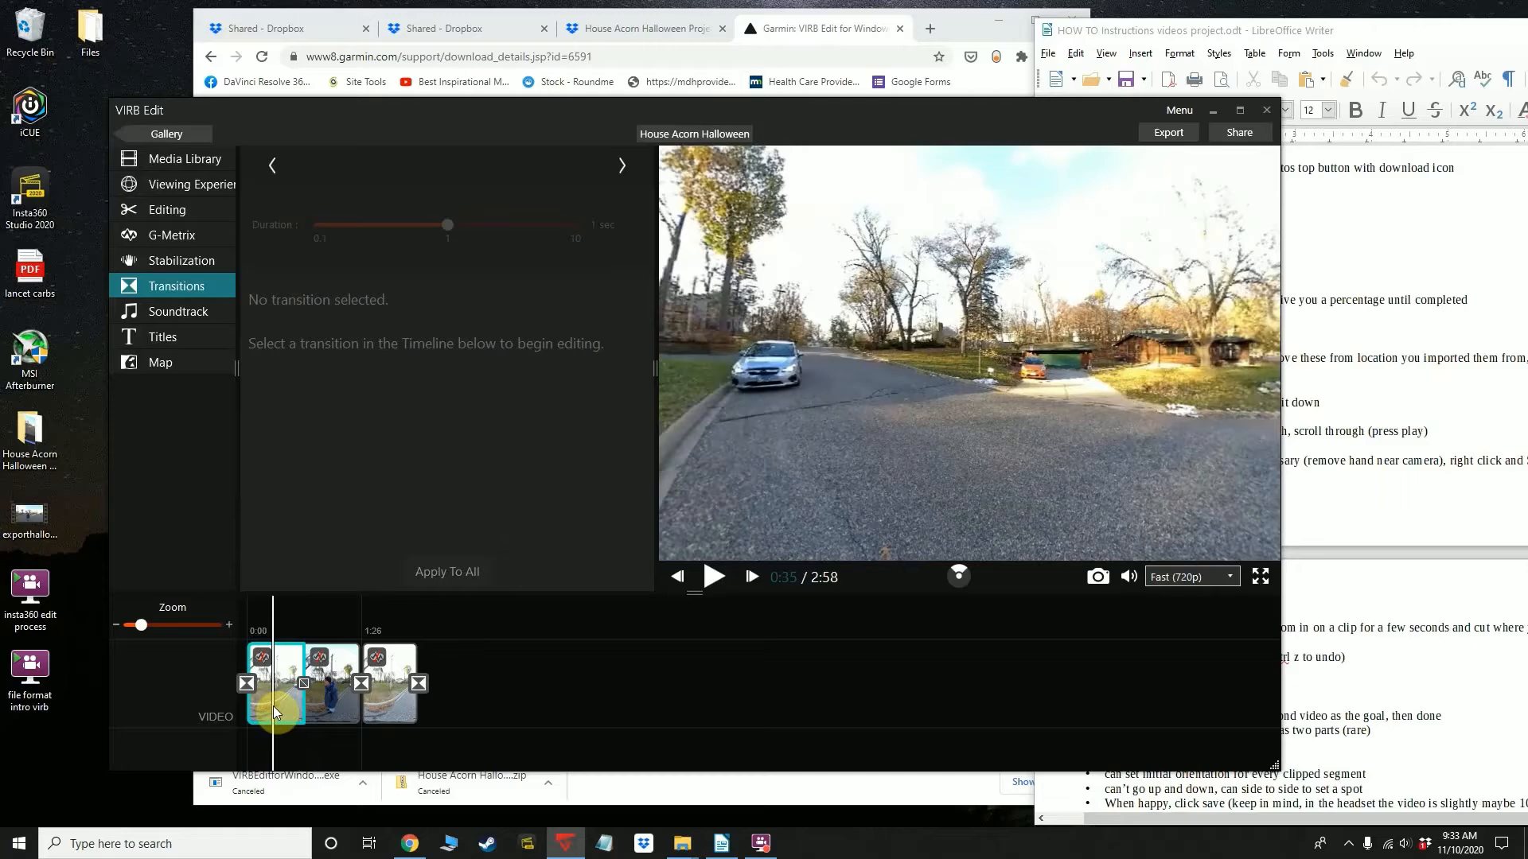
click(285, 708)
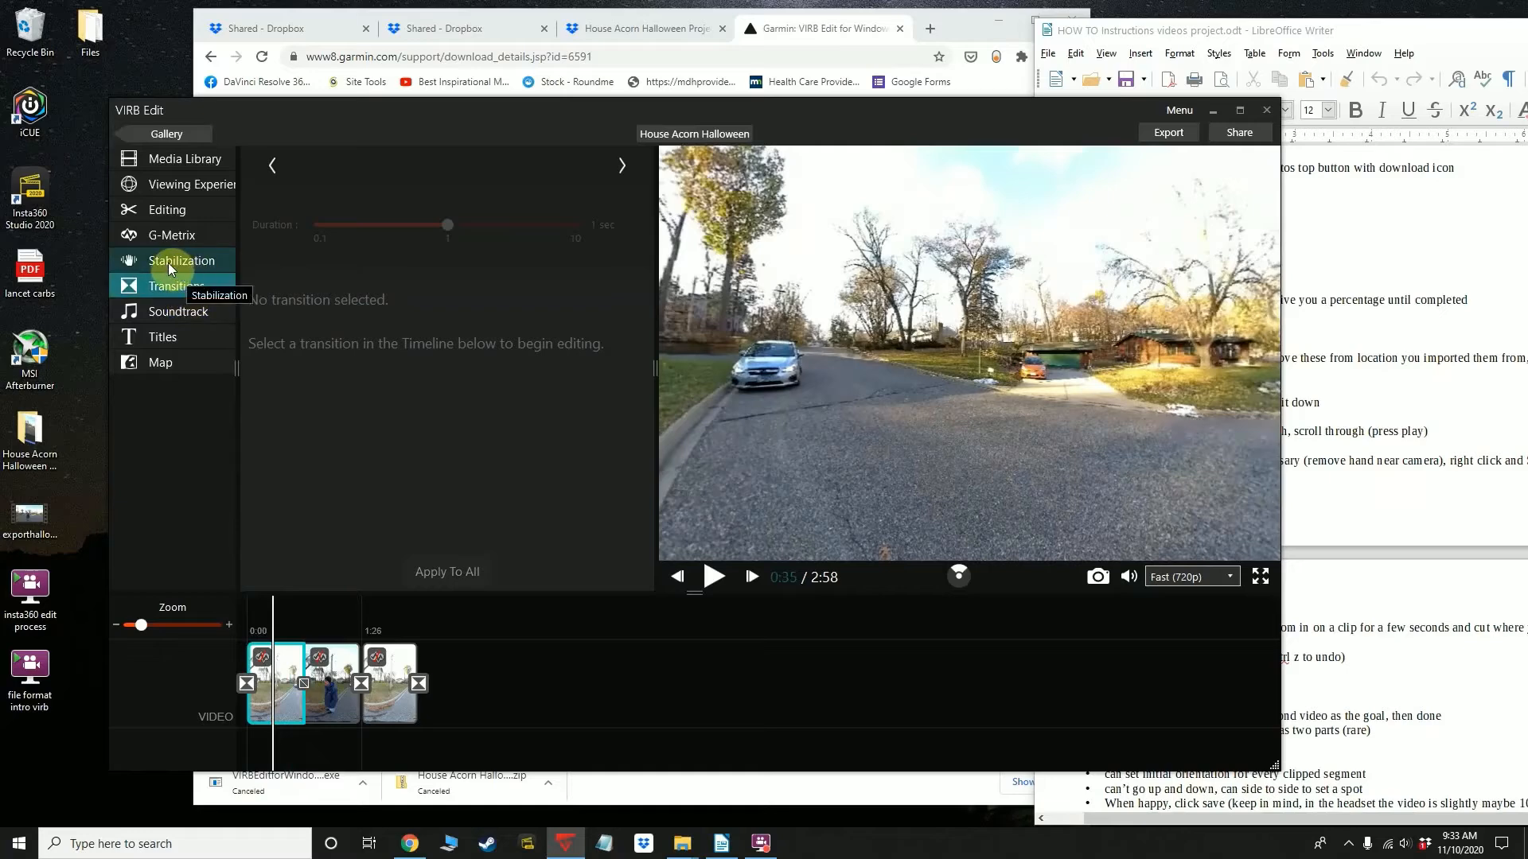
click(265, 705)
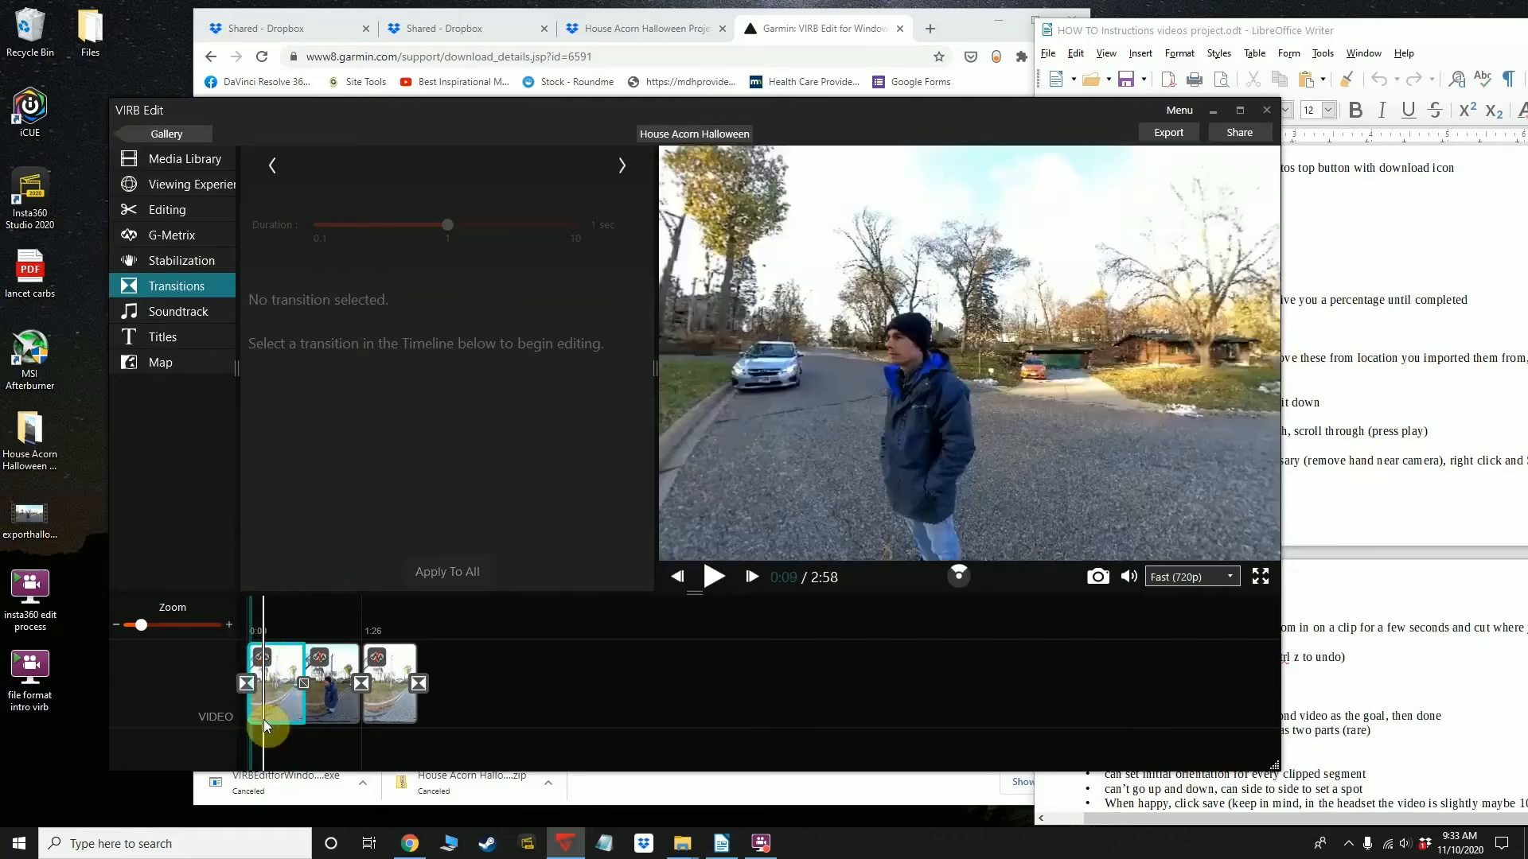
click(176, 265)
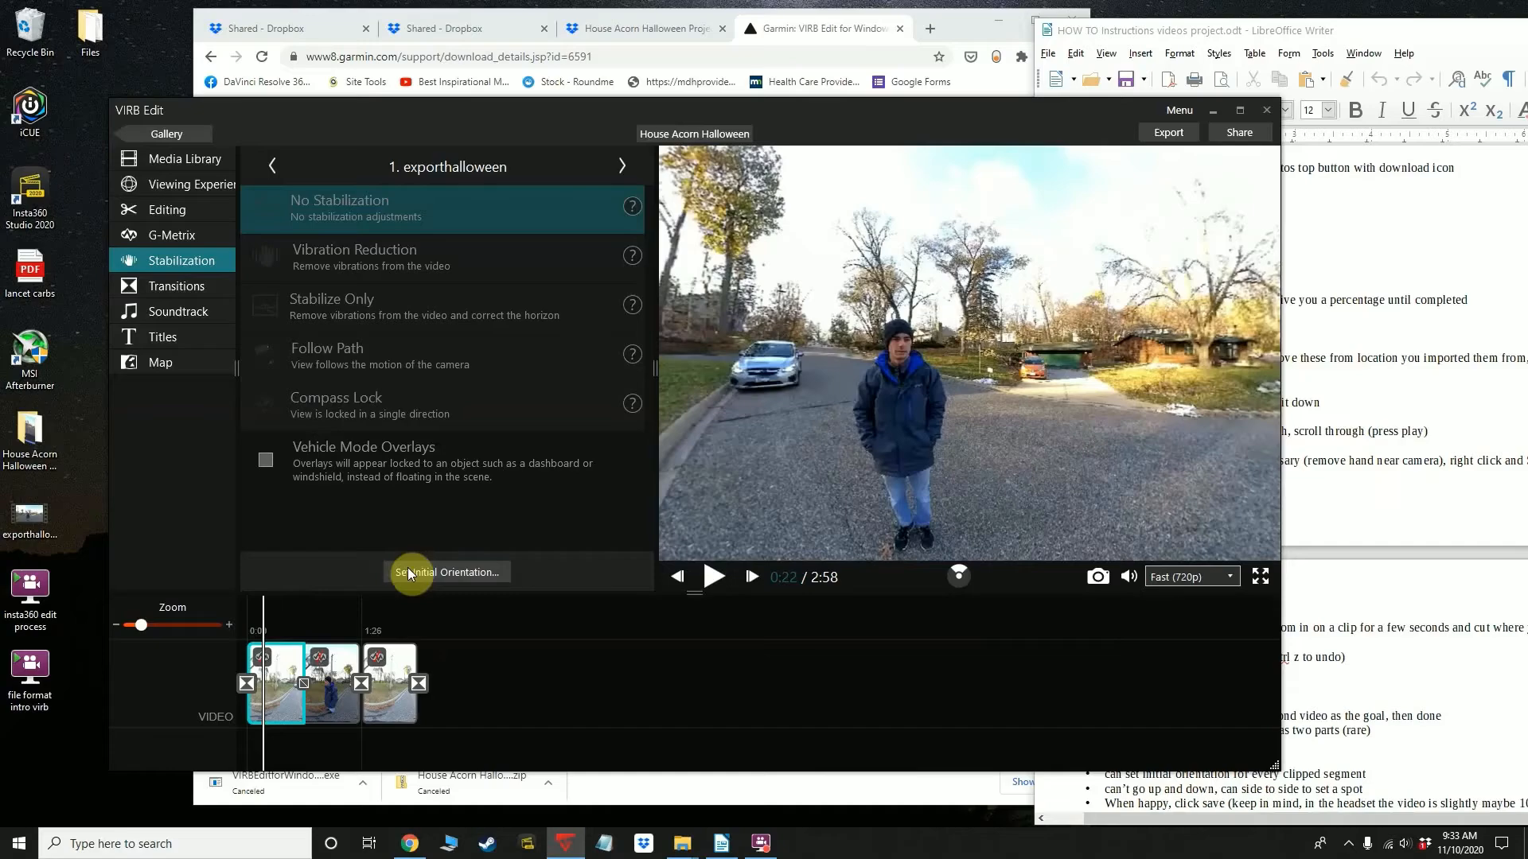
click(408, 571)
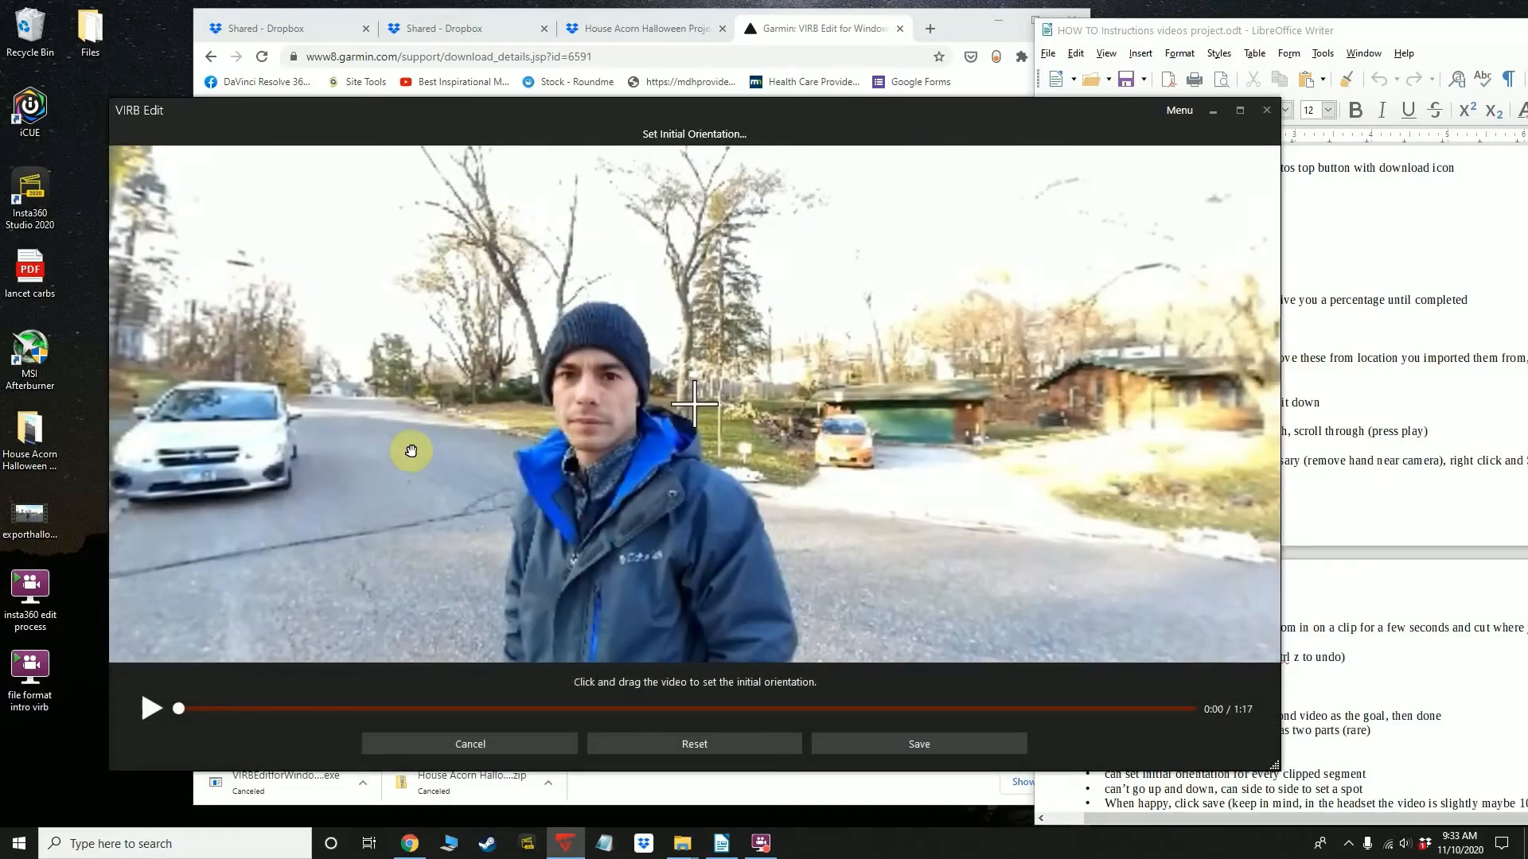
drag(430, 452, 614, 462)
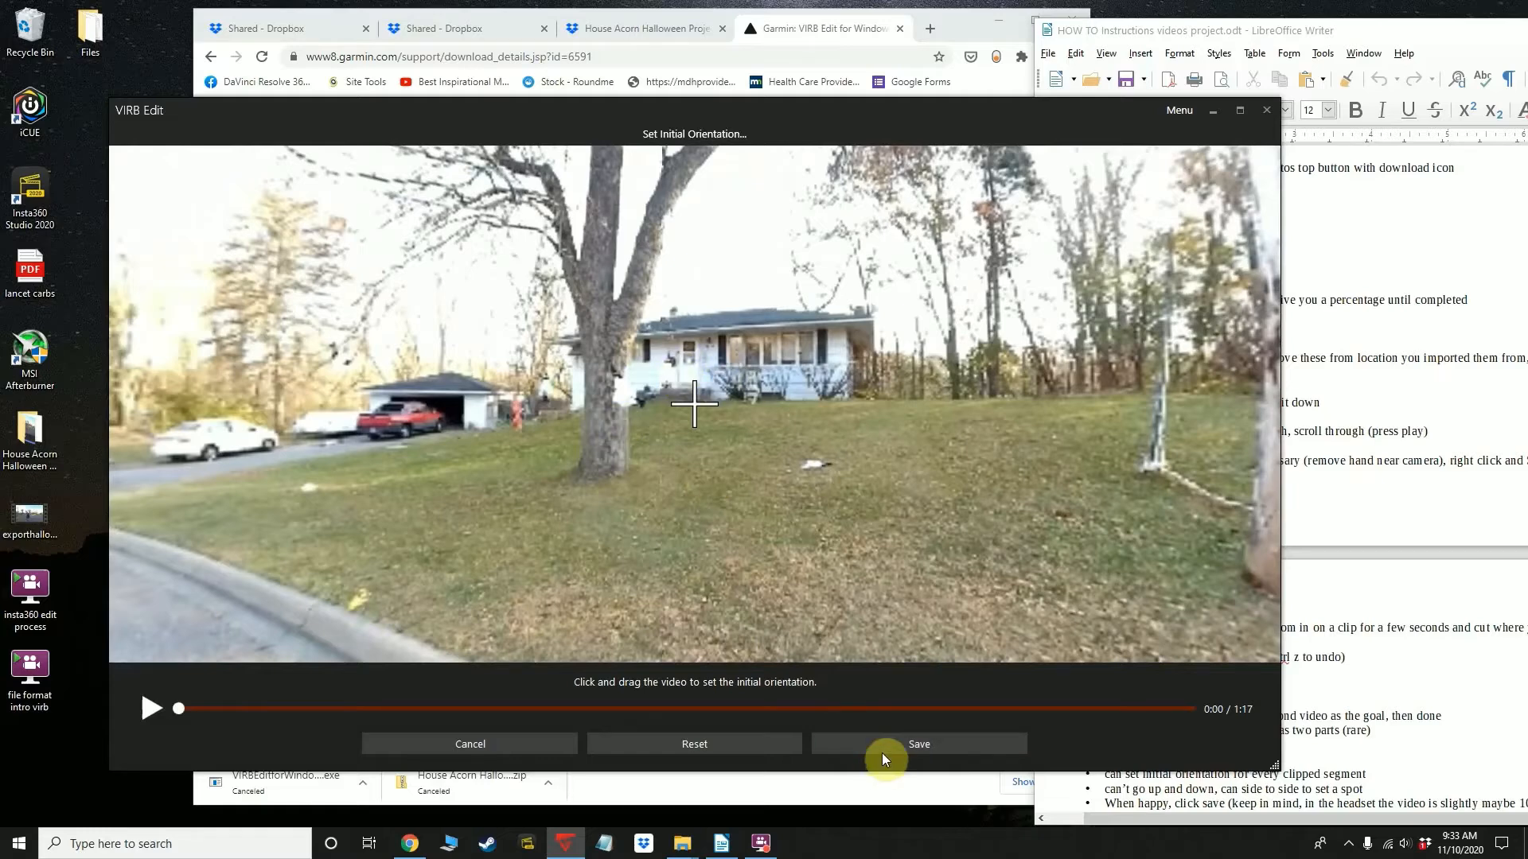
drag(711, 409, 714, 414)
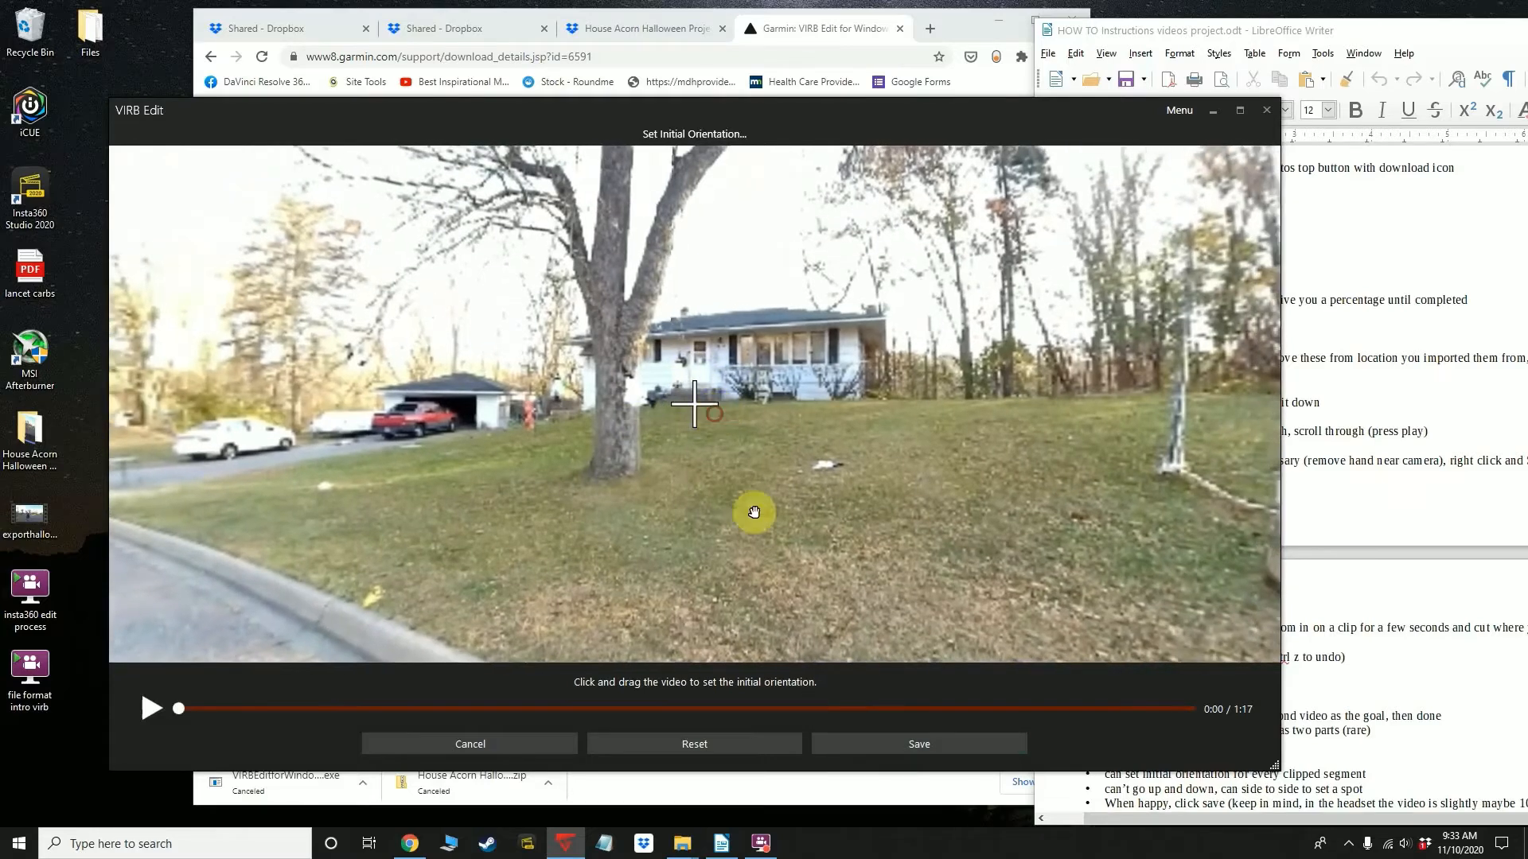
click(894, 748)
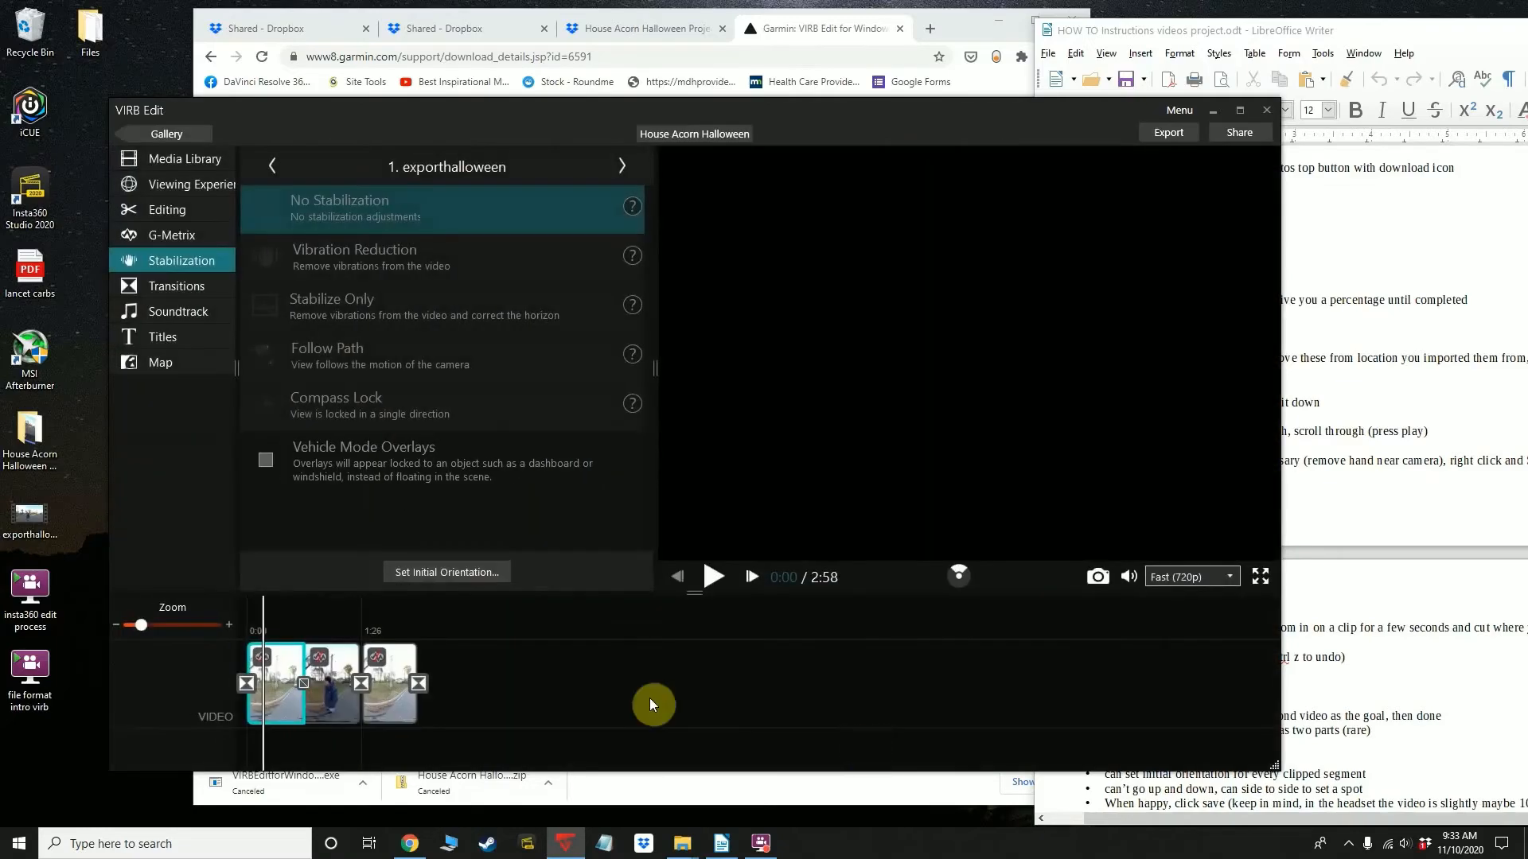
Play the first timeline piece from its beginning to check its starting view direction
click(289, 673)
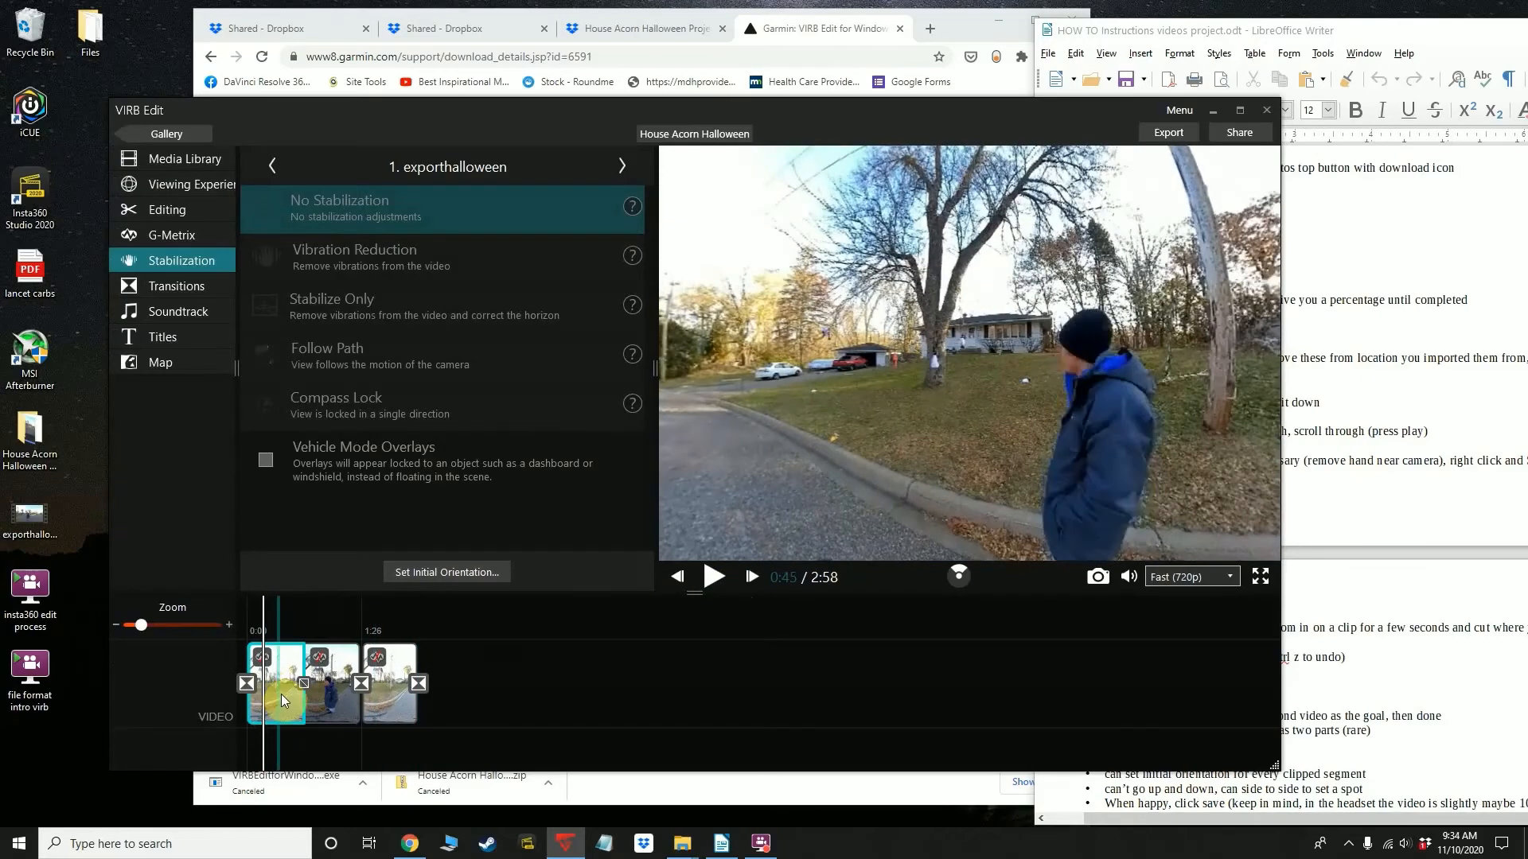
click(245, 713)
click(715, 576)
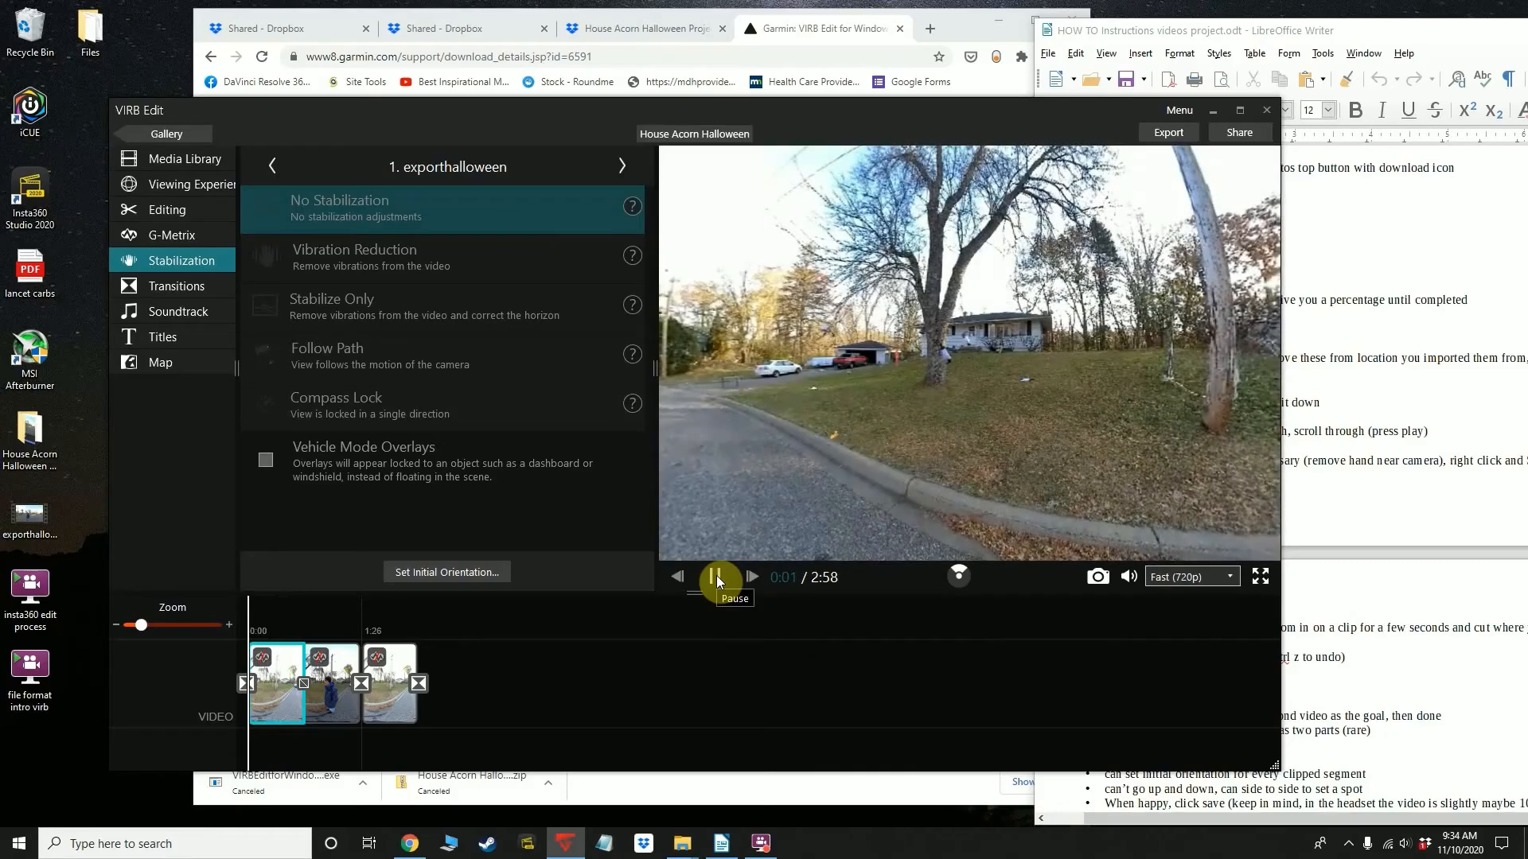
Play across the split from the first into the second timeline piece to compare their view directions
click(299, 715)
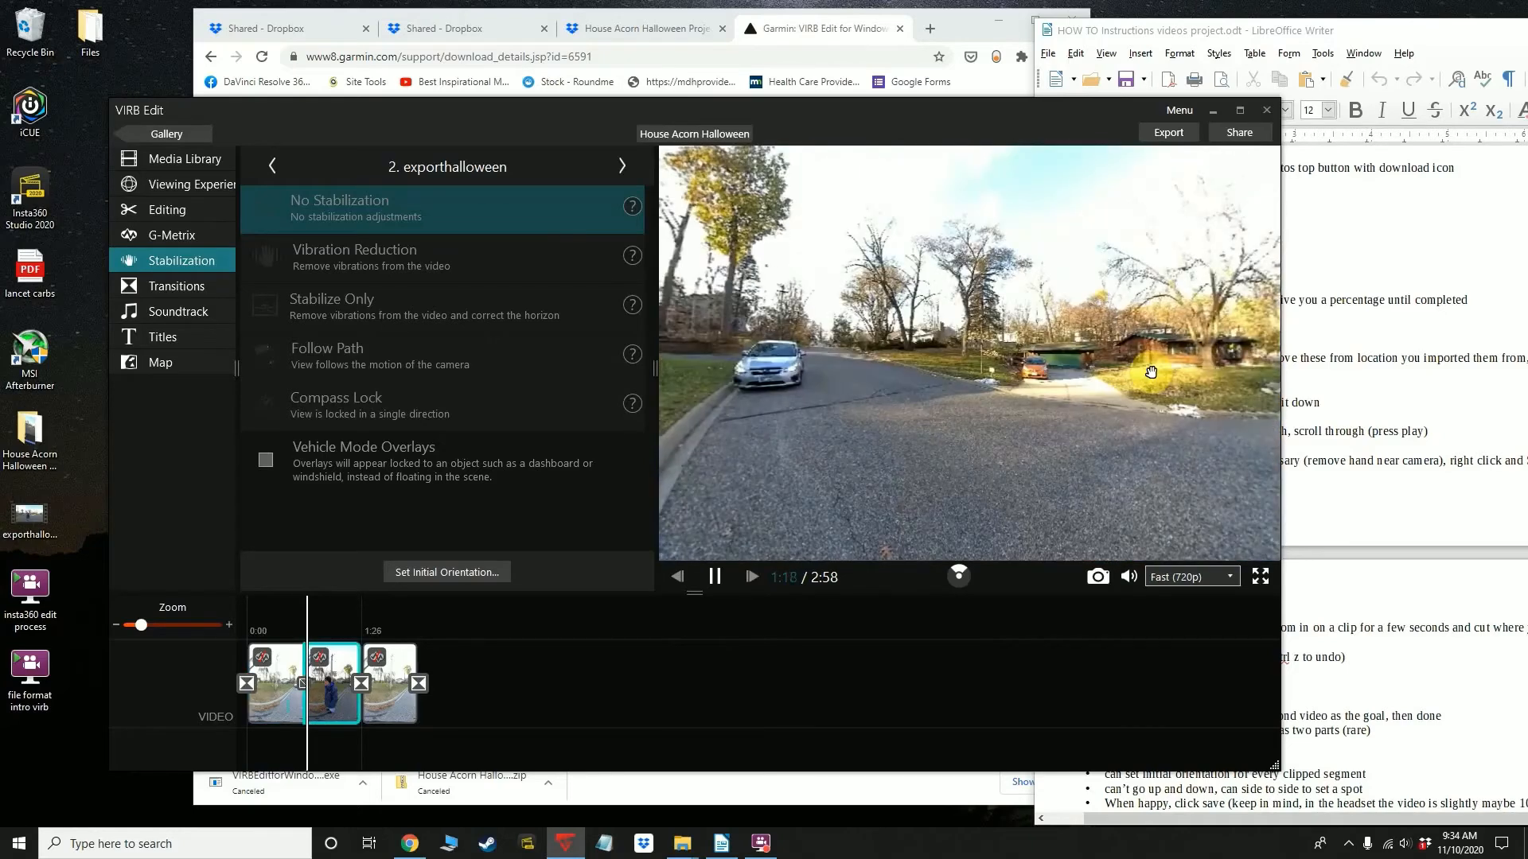
mouse_move(871, 397)
mouse_down()
mouse_move(954, 403)
mouse_move(908, 388)
mouse_move(859, 412)
mouse_up()
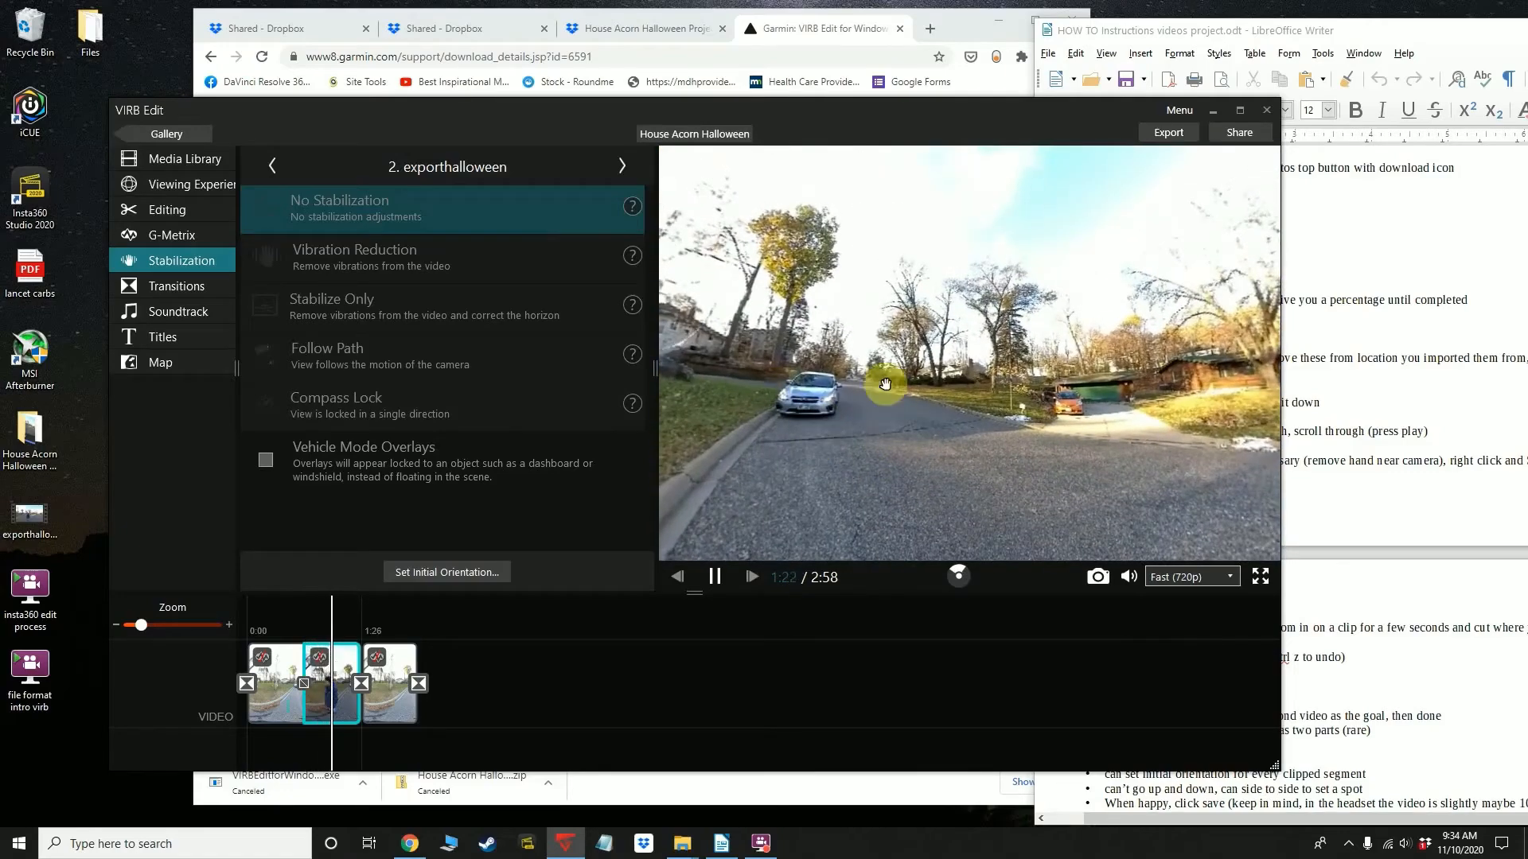
click(296, 710)
click(299, 709)
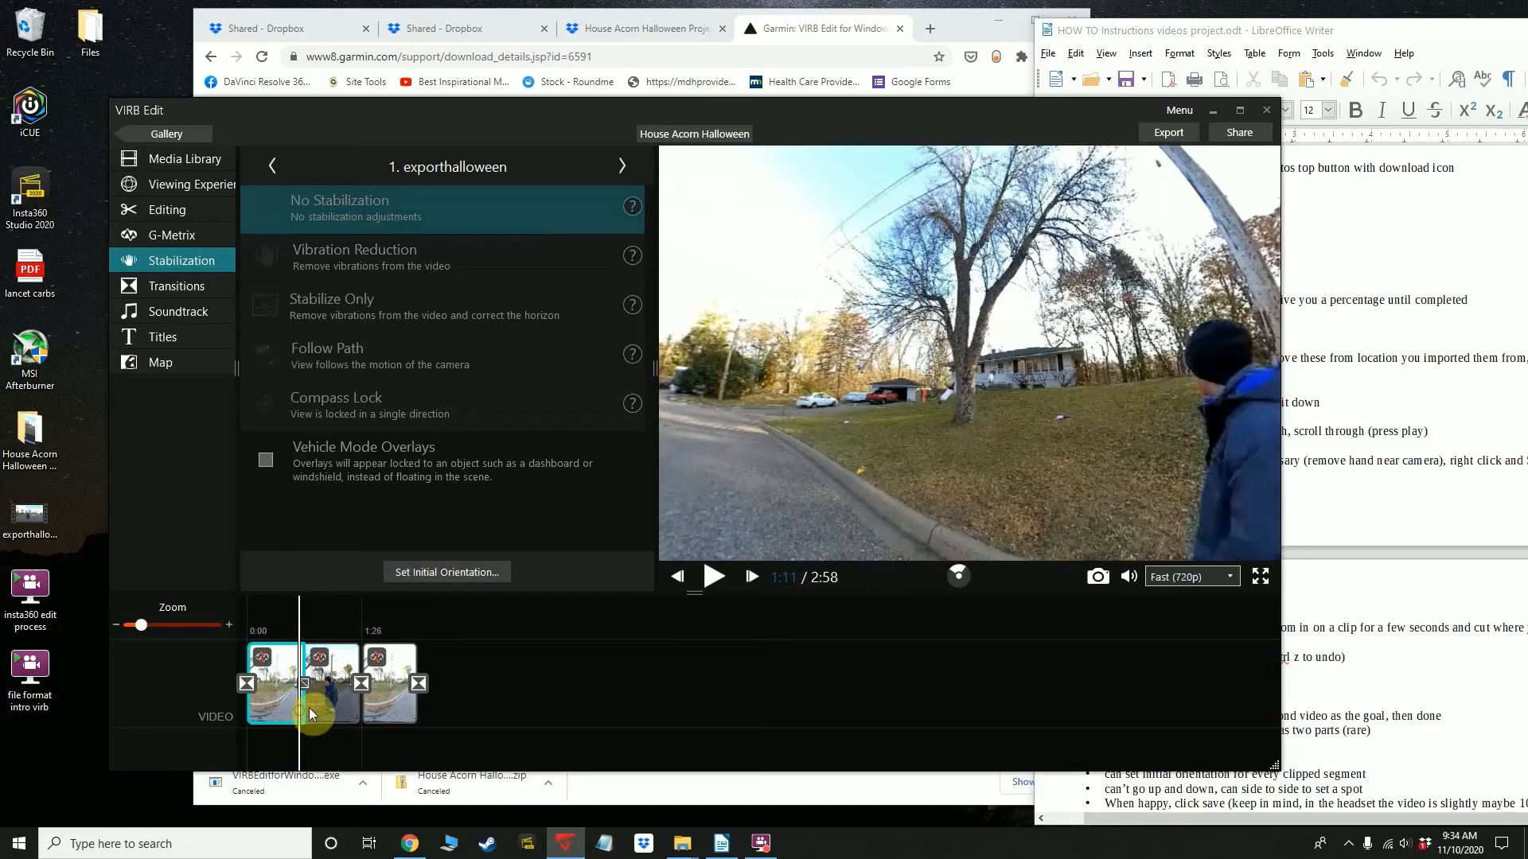
click(714, 582)
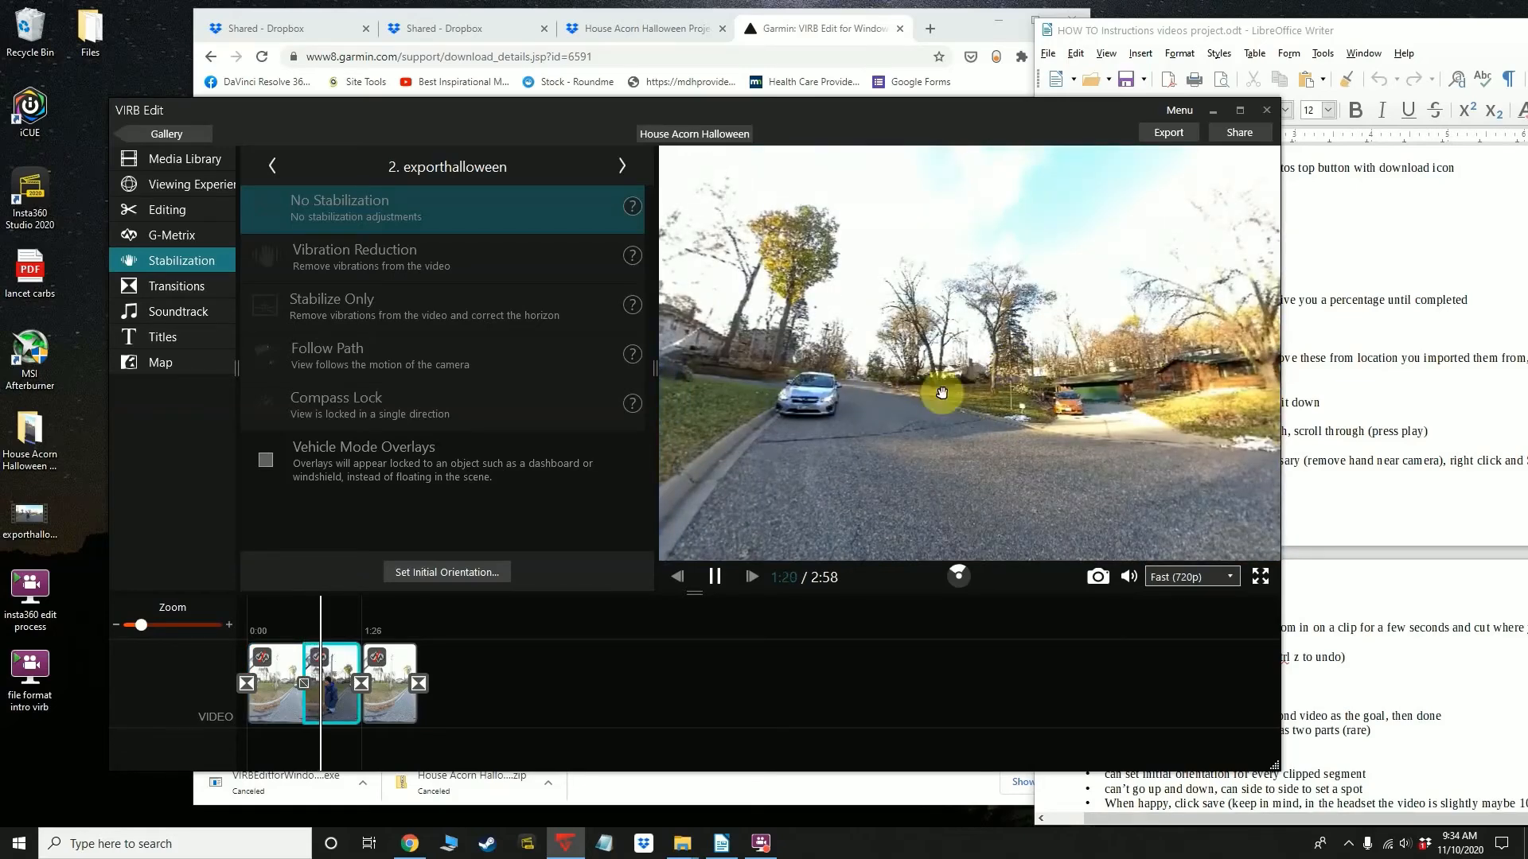
click(715, 577)
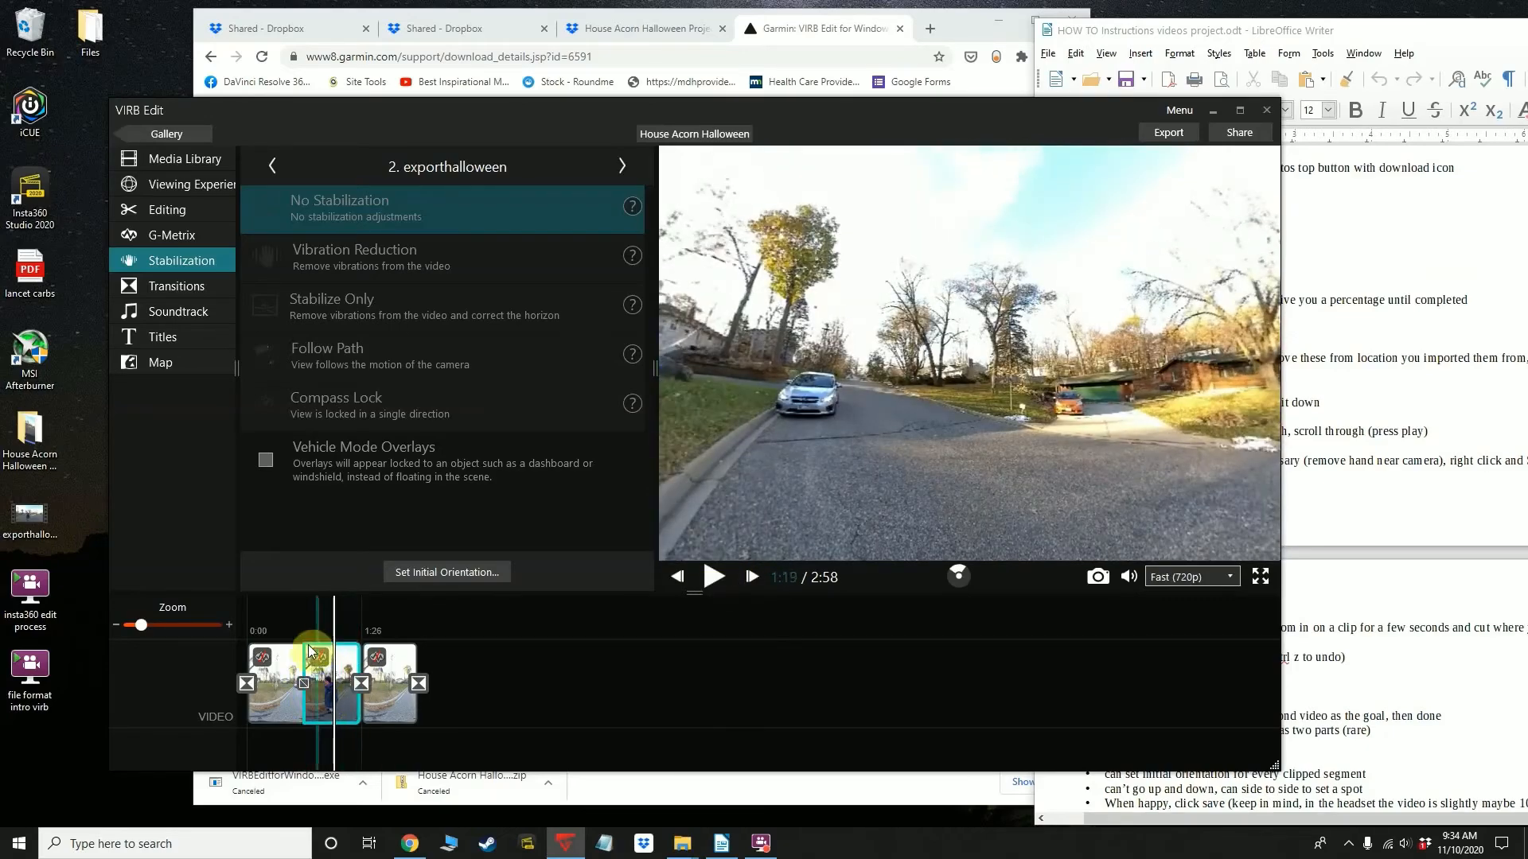
Set the initial orientation of the second timeline piece to face the same house, and save it
click(424, 570)
drag(464, 462, 742, 493)
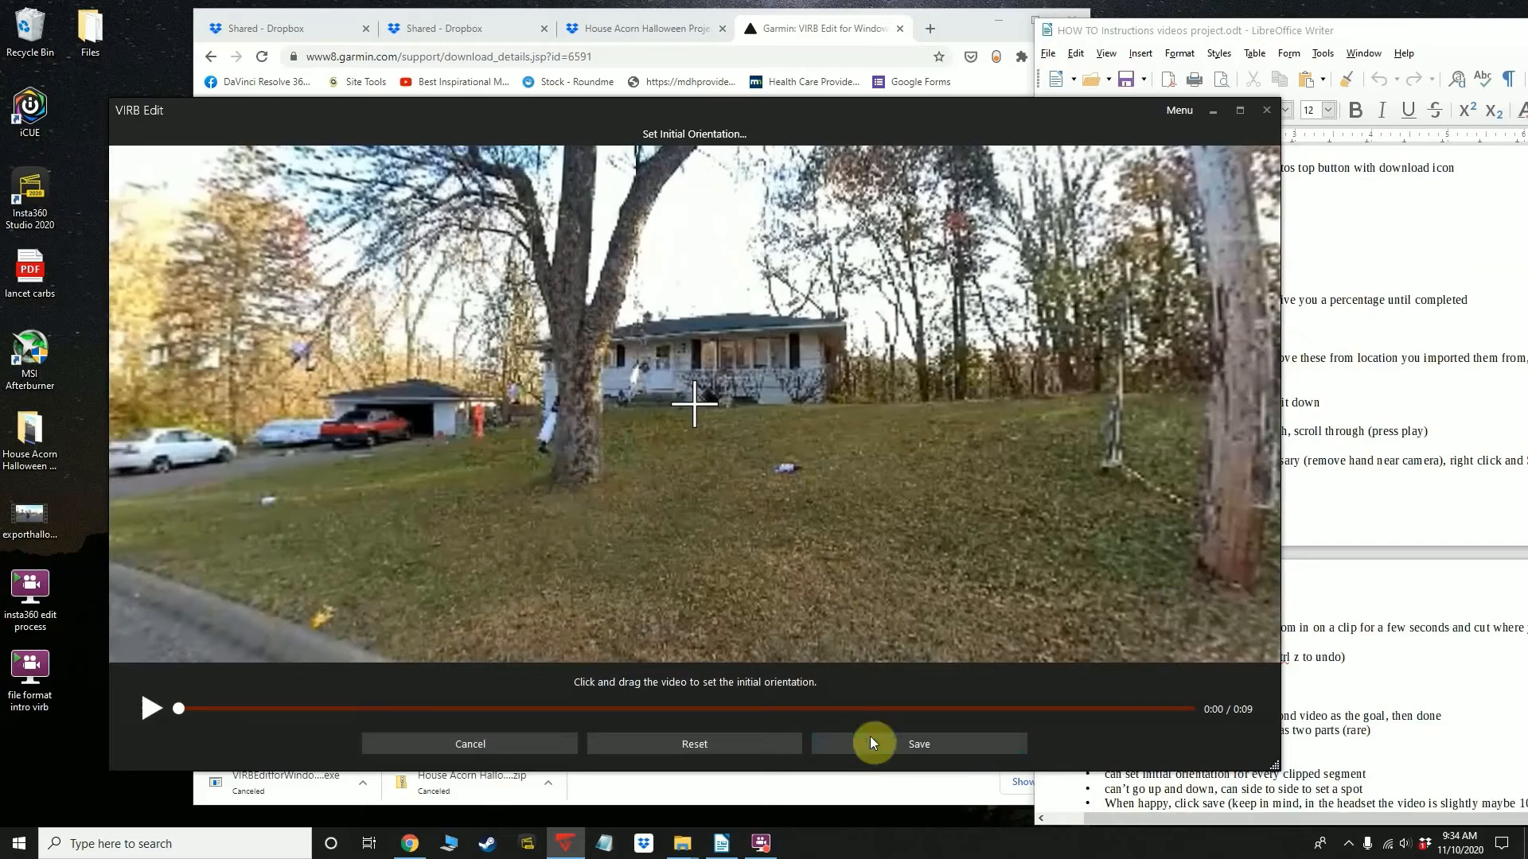
click(871, 737)
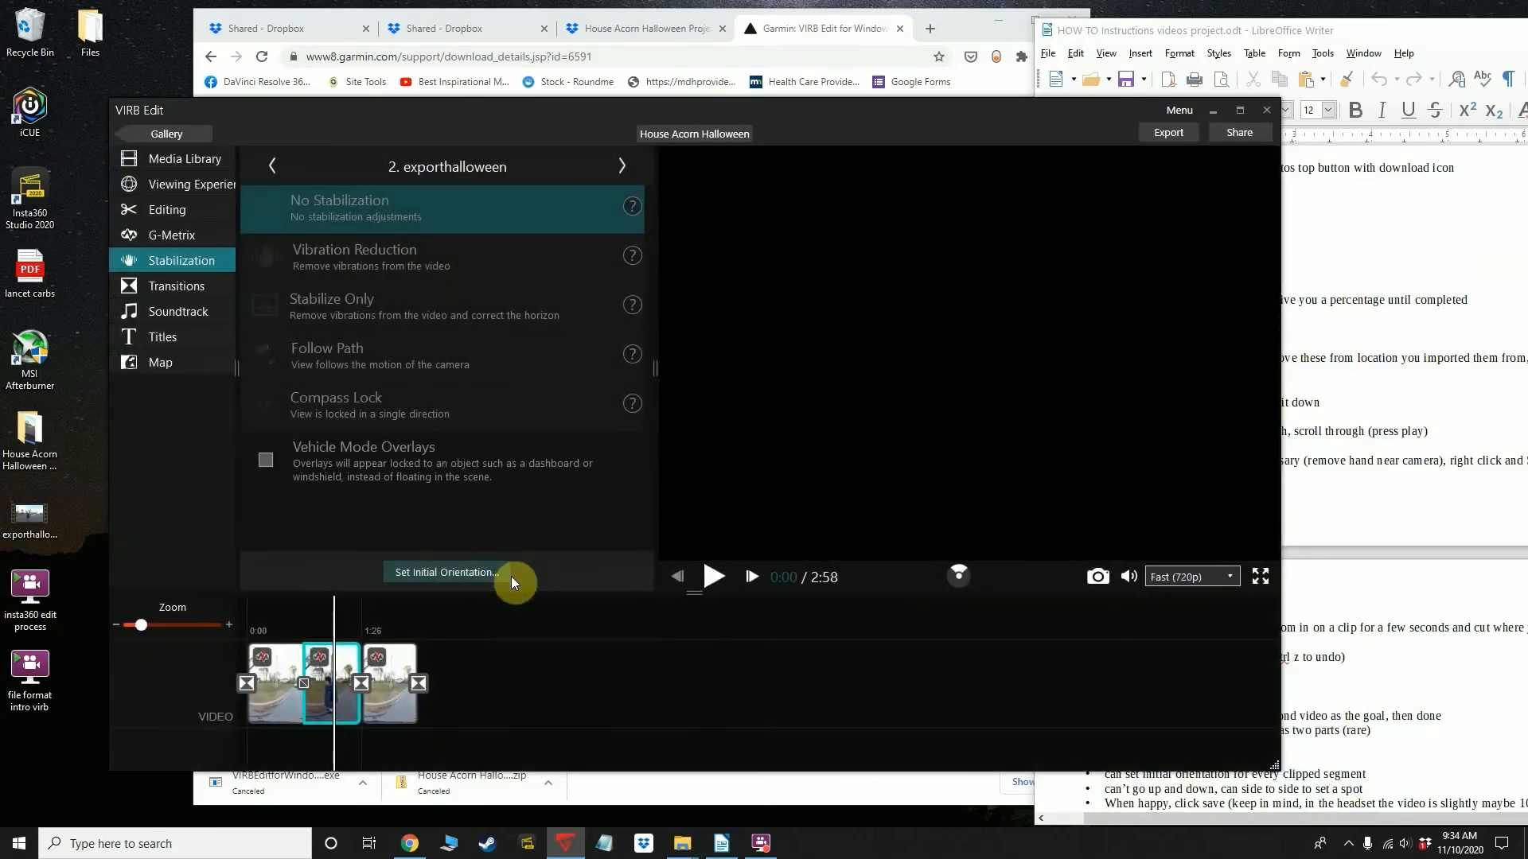
Play through the join of the first two timeline pieces and on into the third piece
click(295, 696)
click(303, 710)
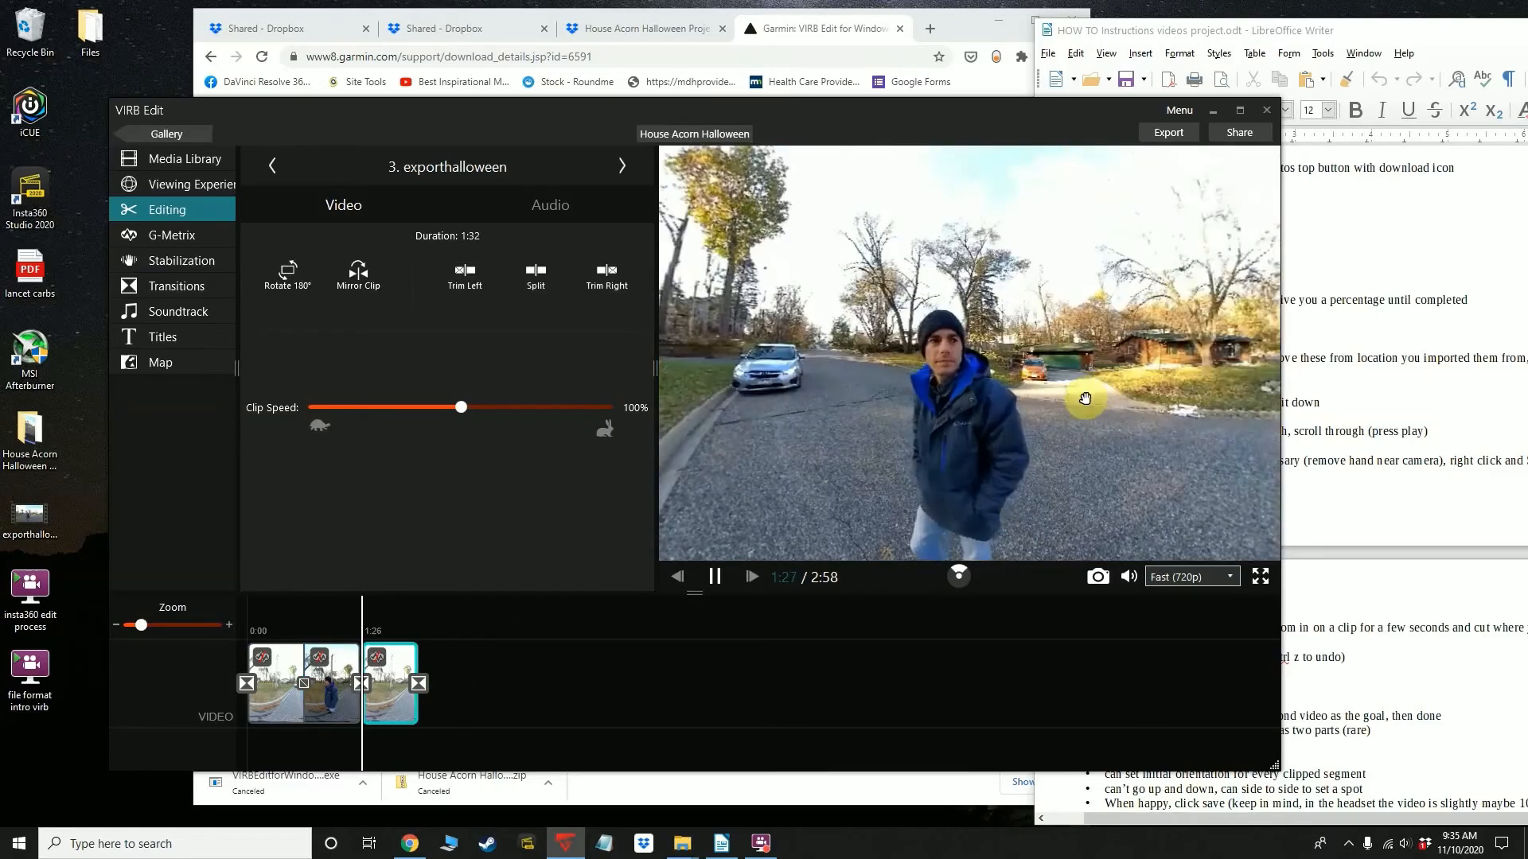
click(384, 697)
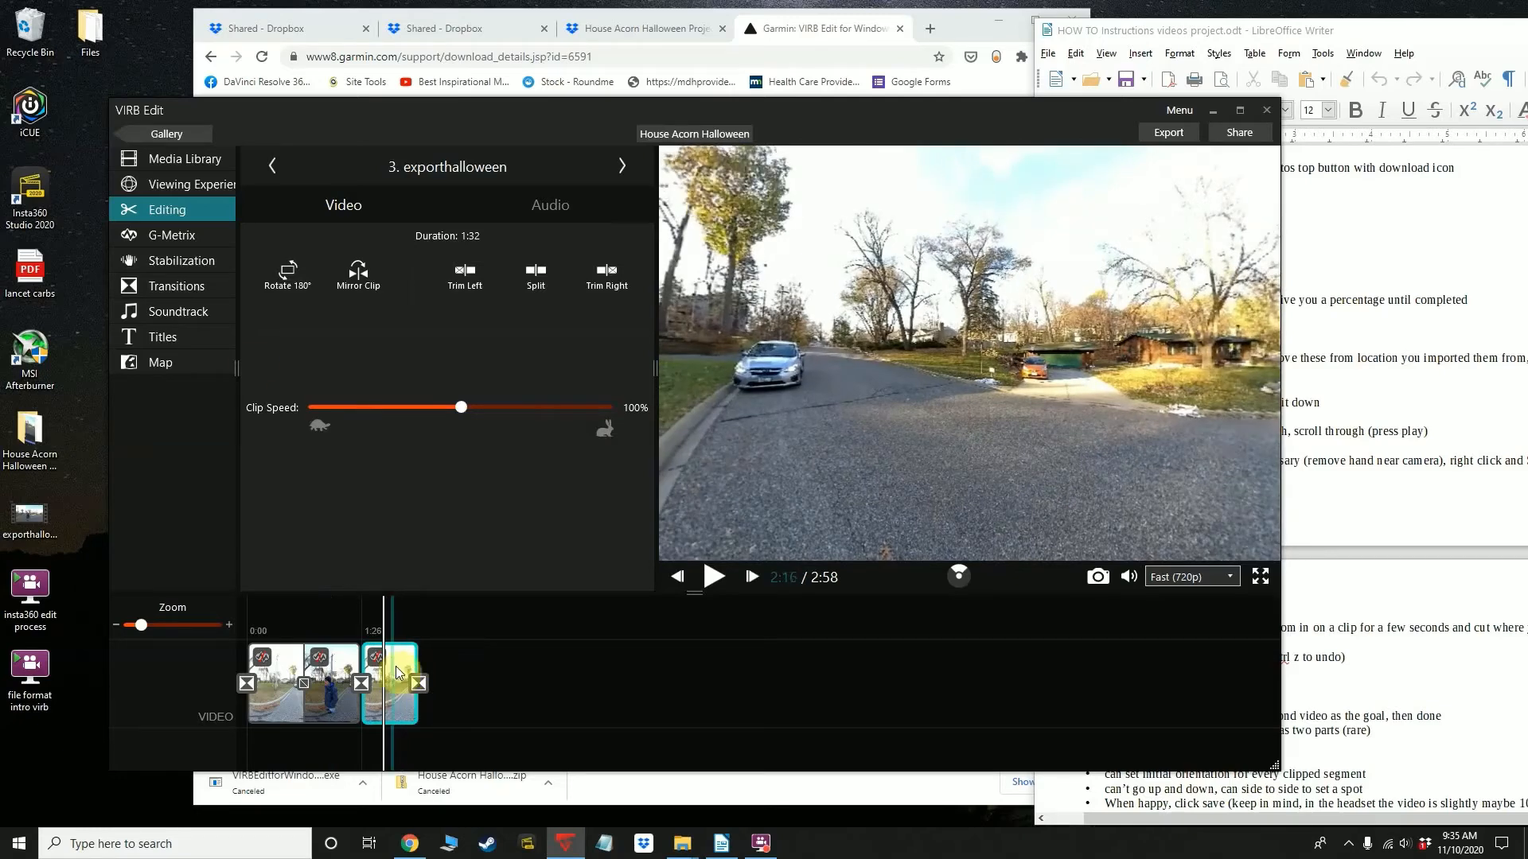
Set the transition between the second and third timeline pieces to NONE and inspect the closing transition
click(361, 683)
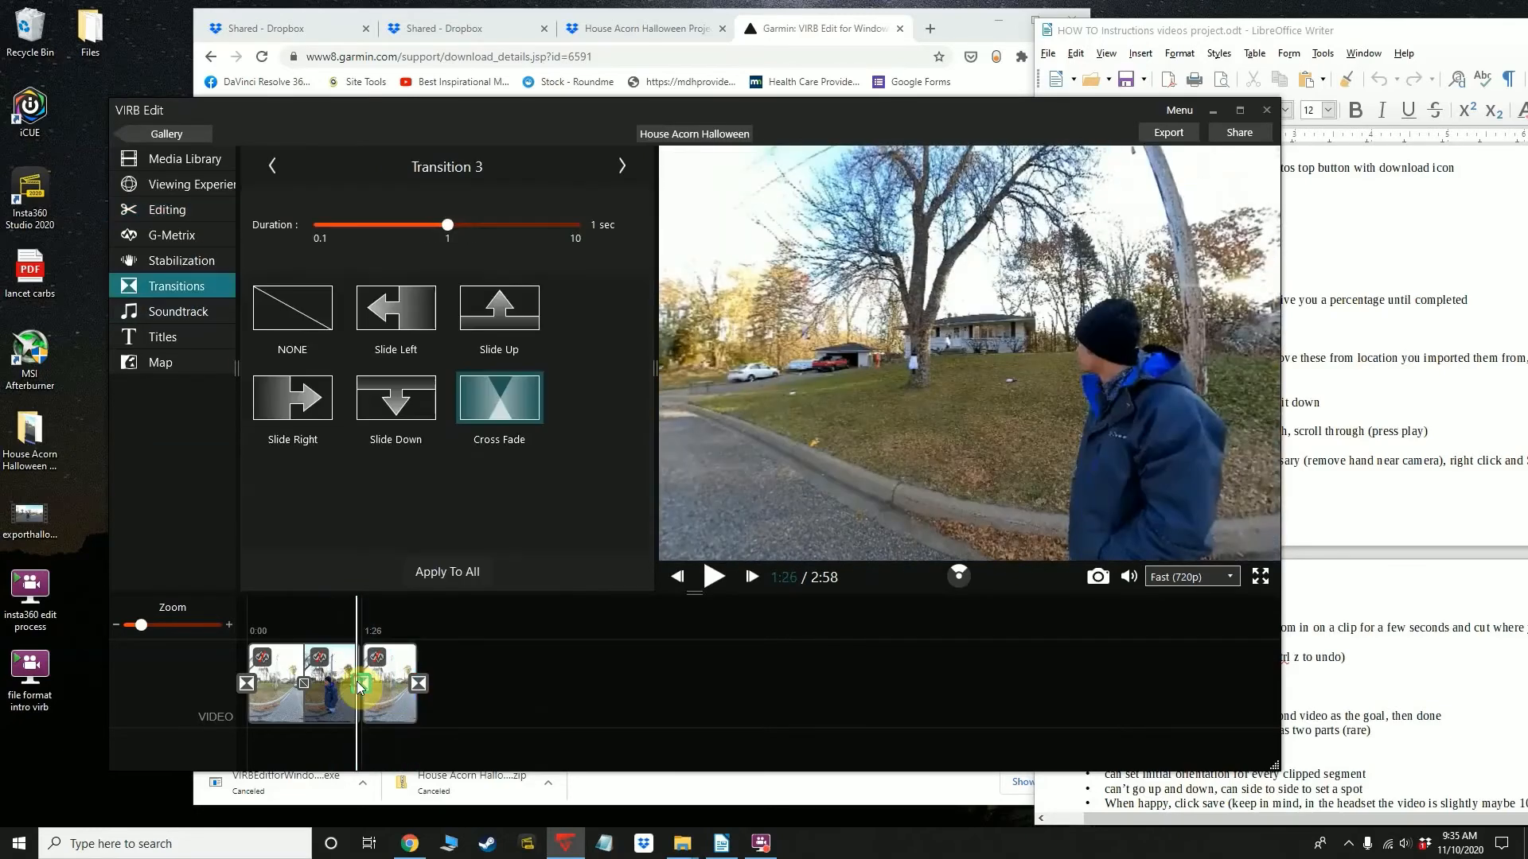
click(277, 322)
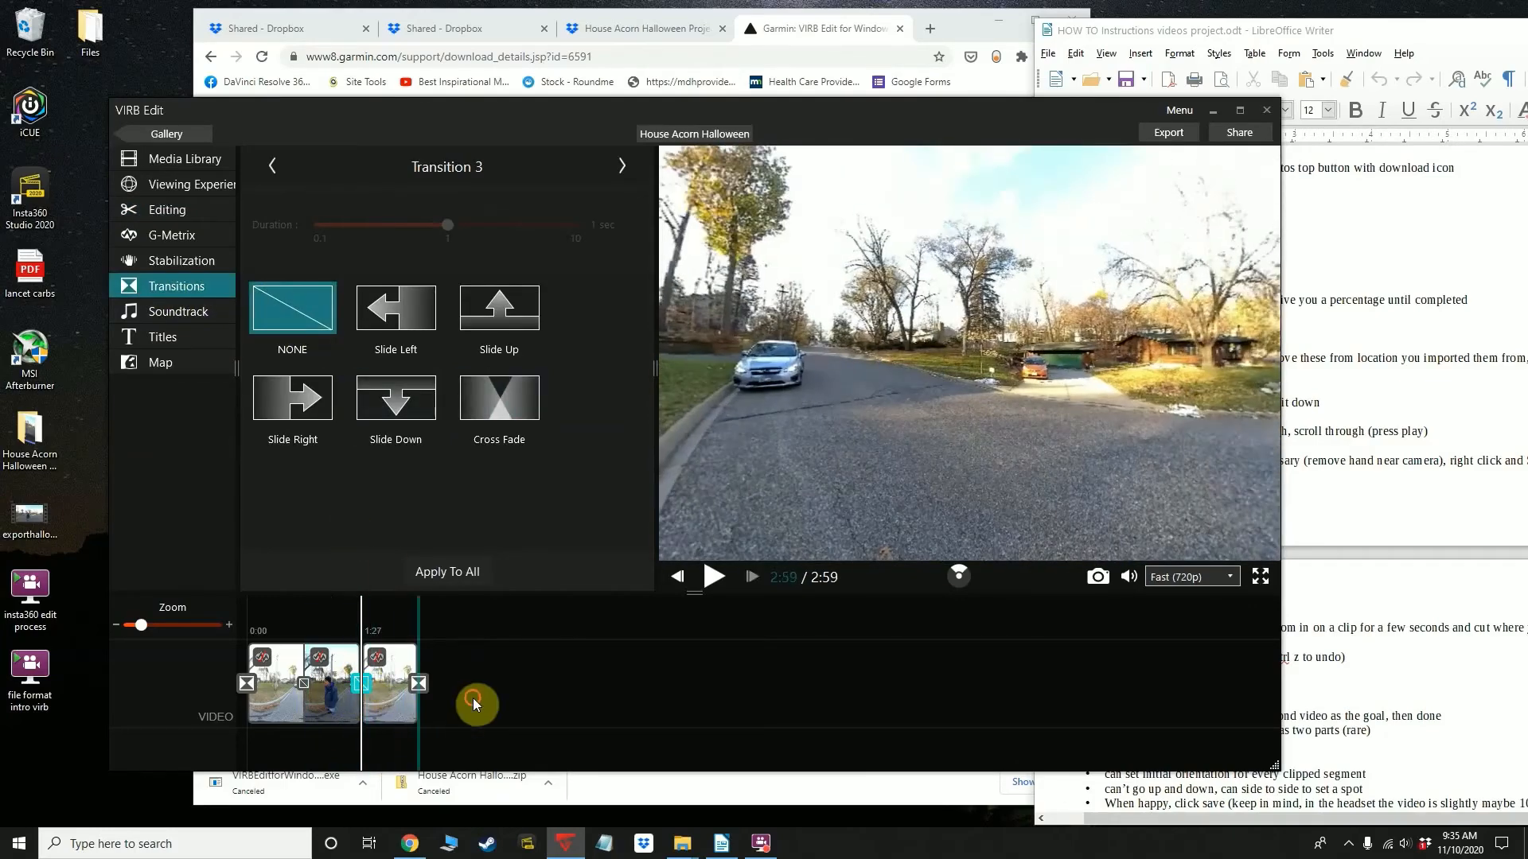
click(415, 684)
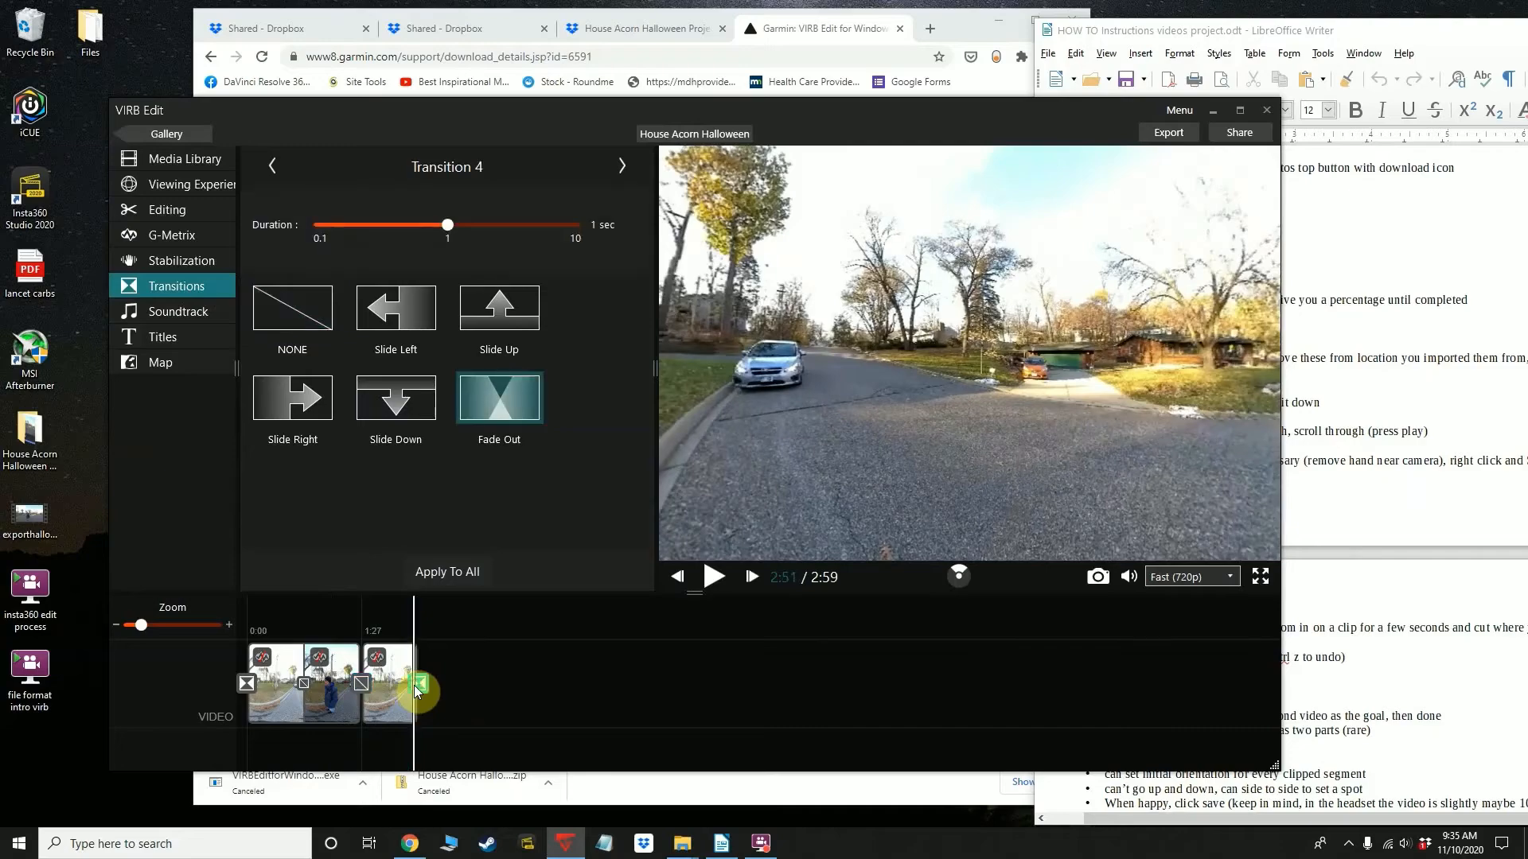
Remove the third timeline piece from the video
click(379, 704)
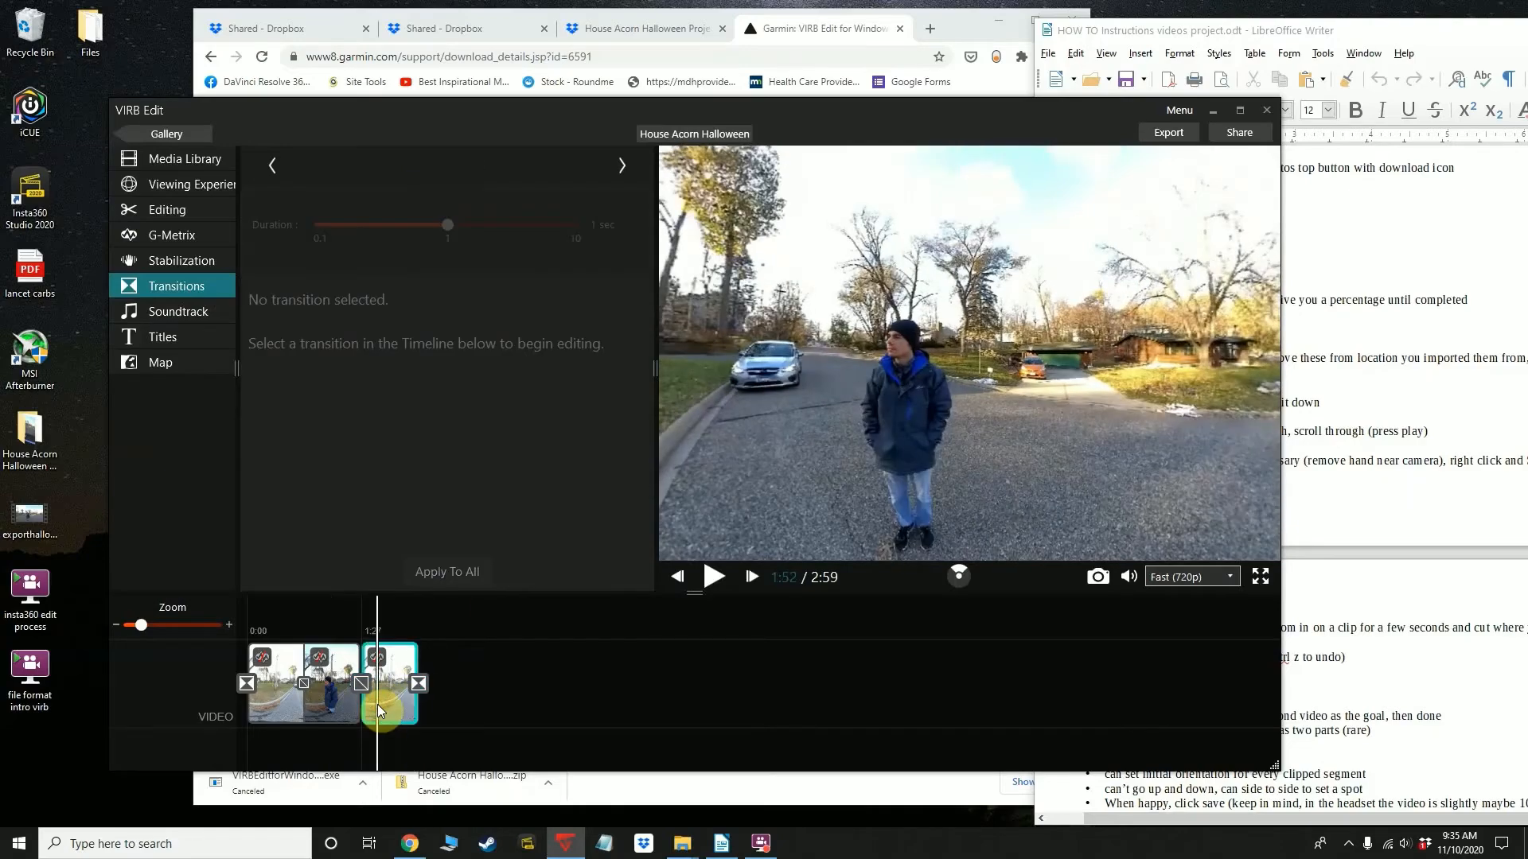
right_click(394, 659)
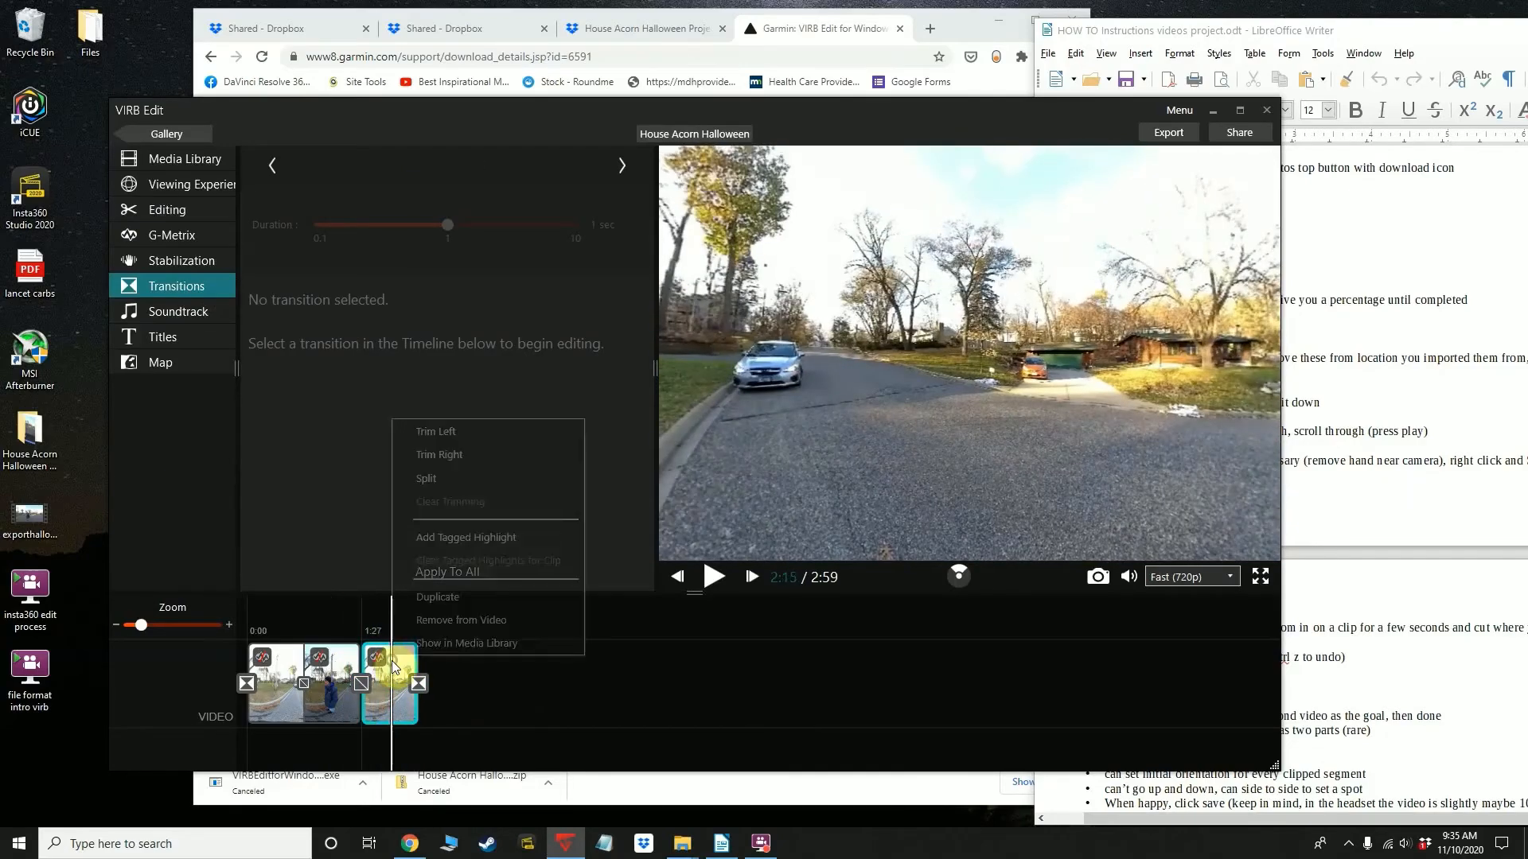
click(453, 620)
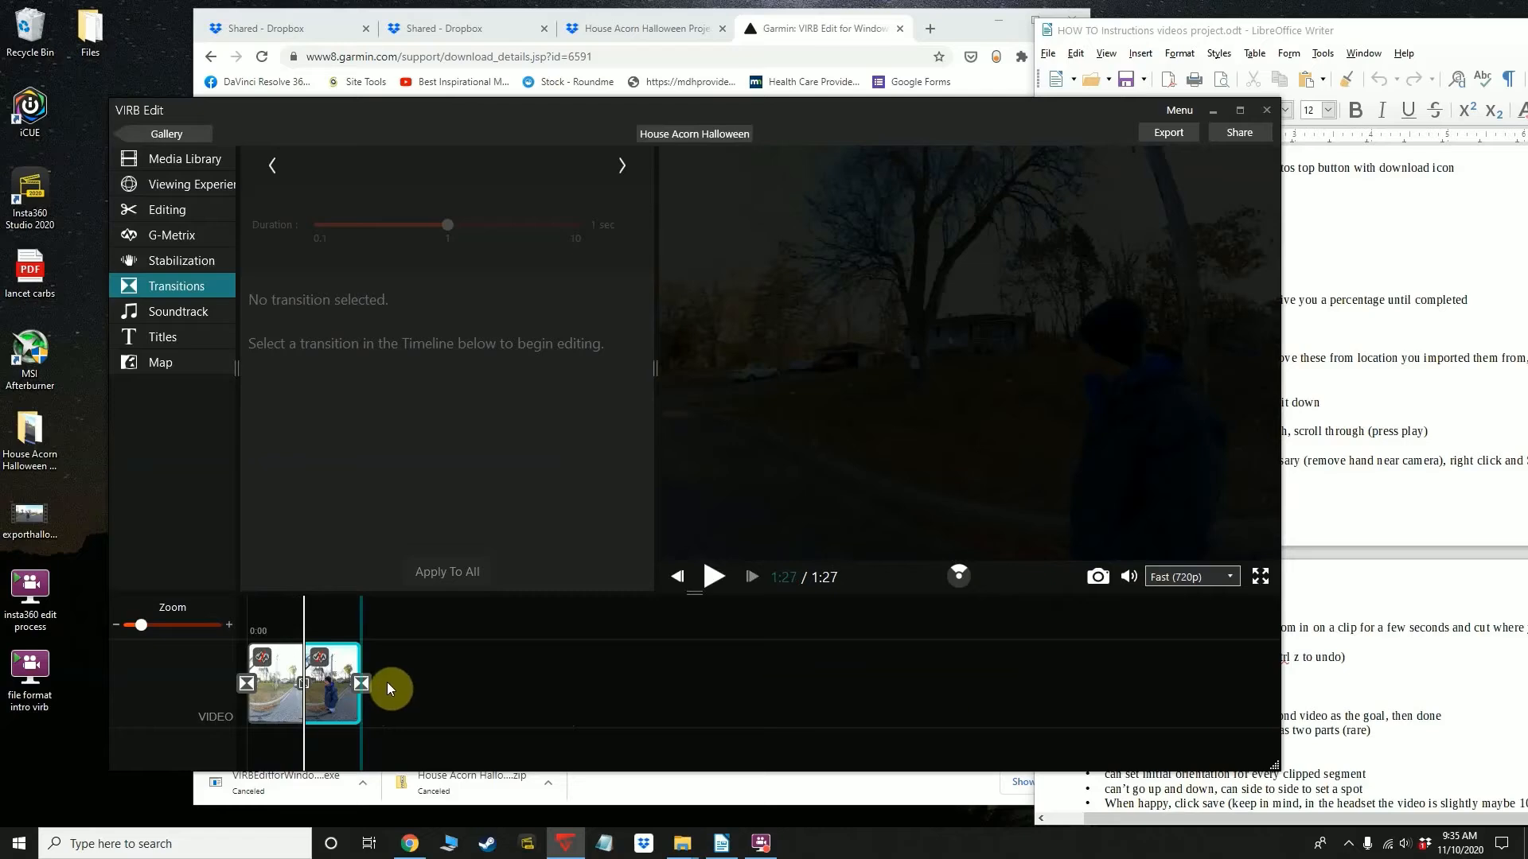
Inspect the transition at the end of the video and the one between the two remaining pieces
click(359, 683)
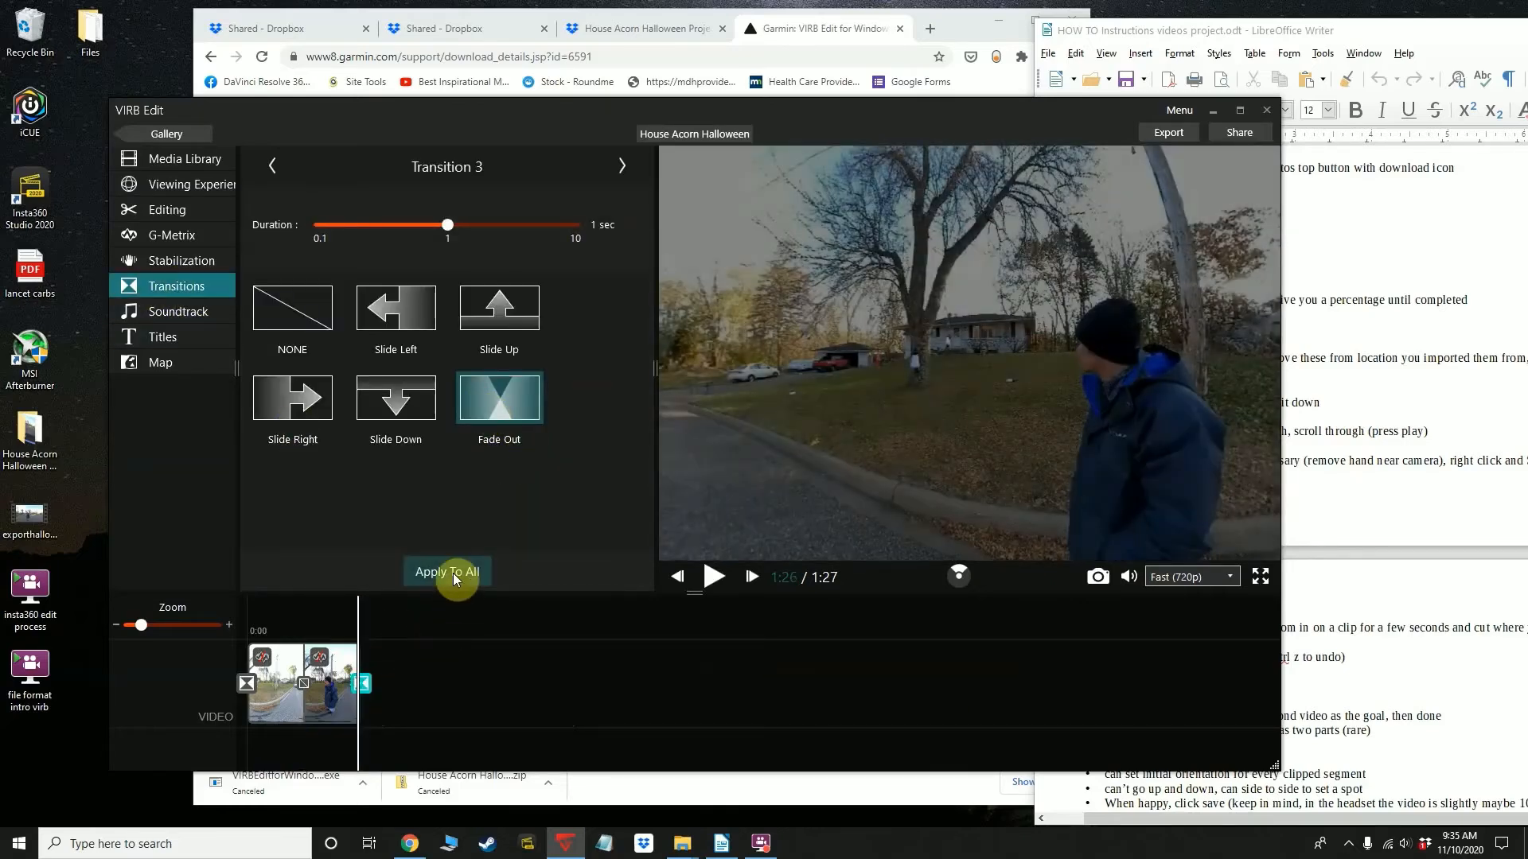
click(308, 686)
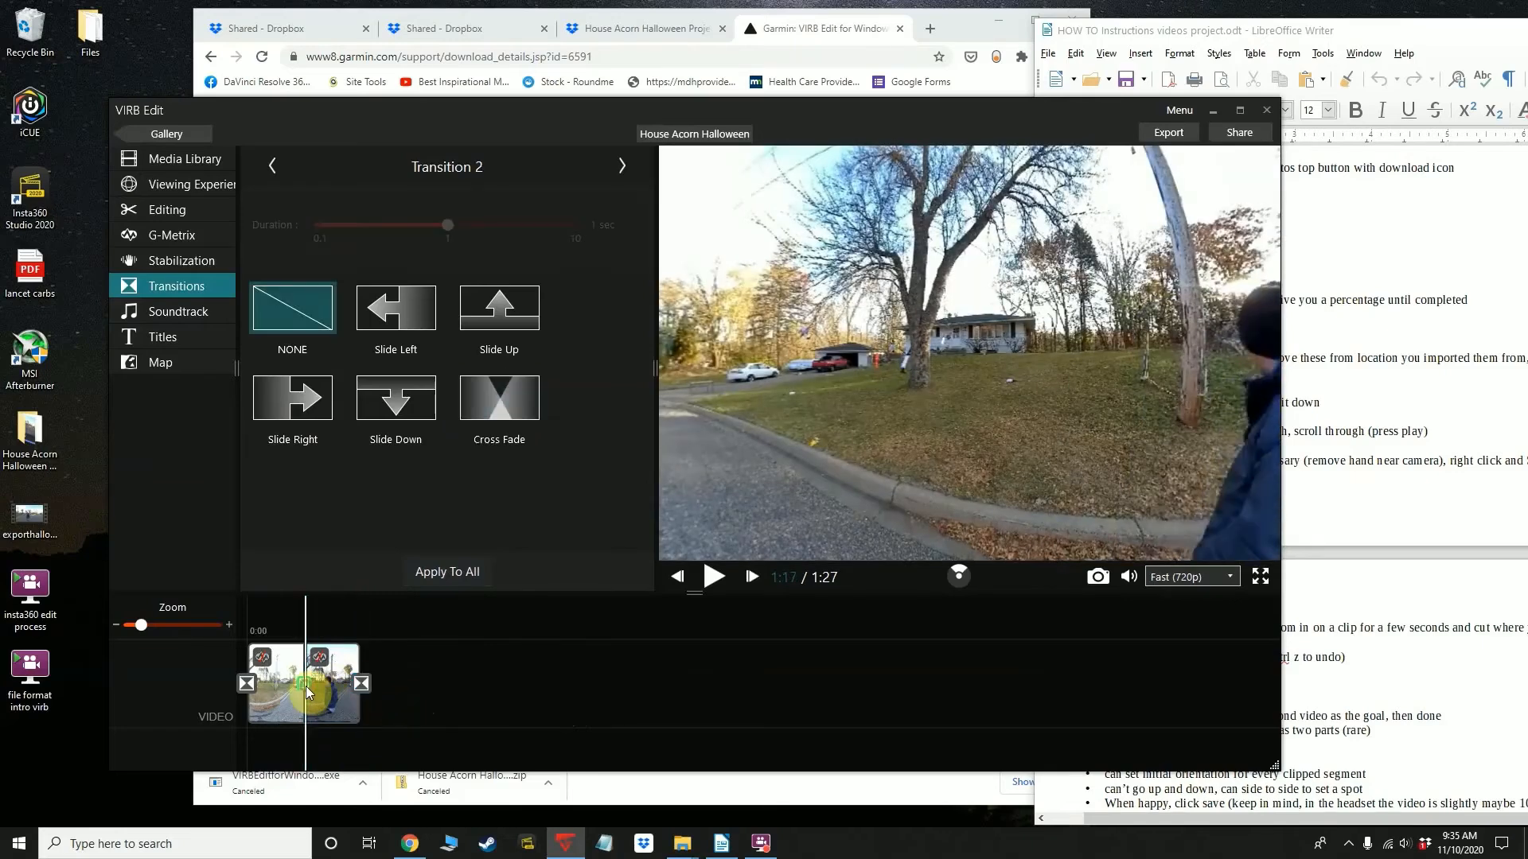
click(394, 617)
Open the video's MP4 export settings and bring the LibreOffice Writer instructions into view beside them
drag(1001, 111, 923, 98)
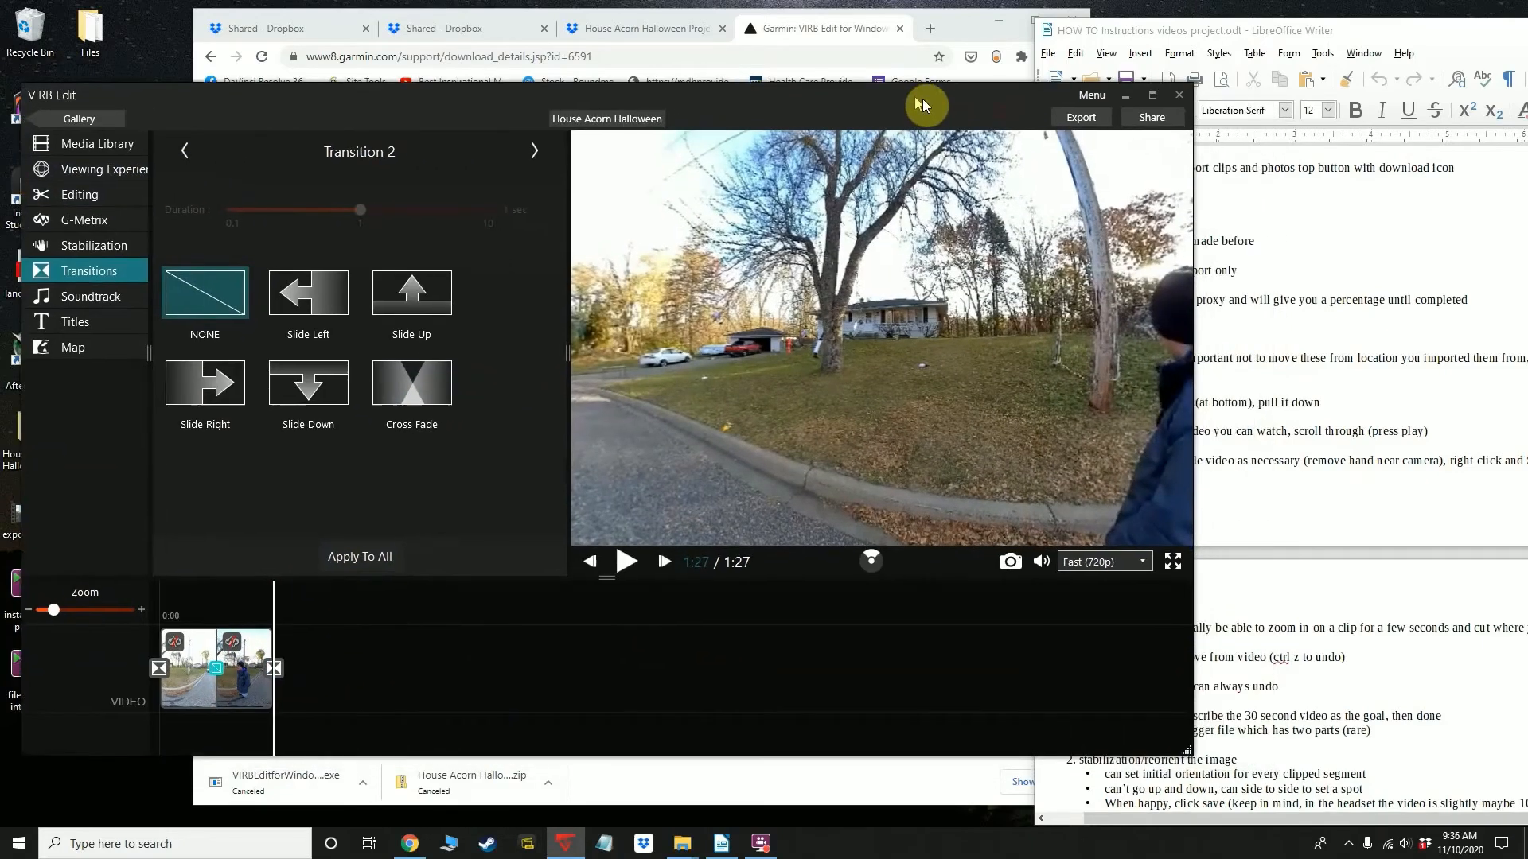
click(1076, 117)
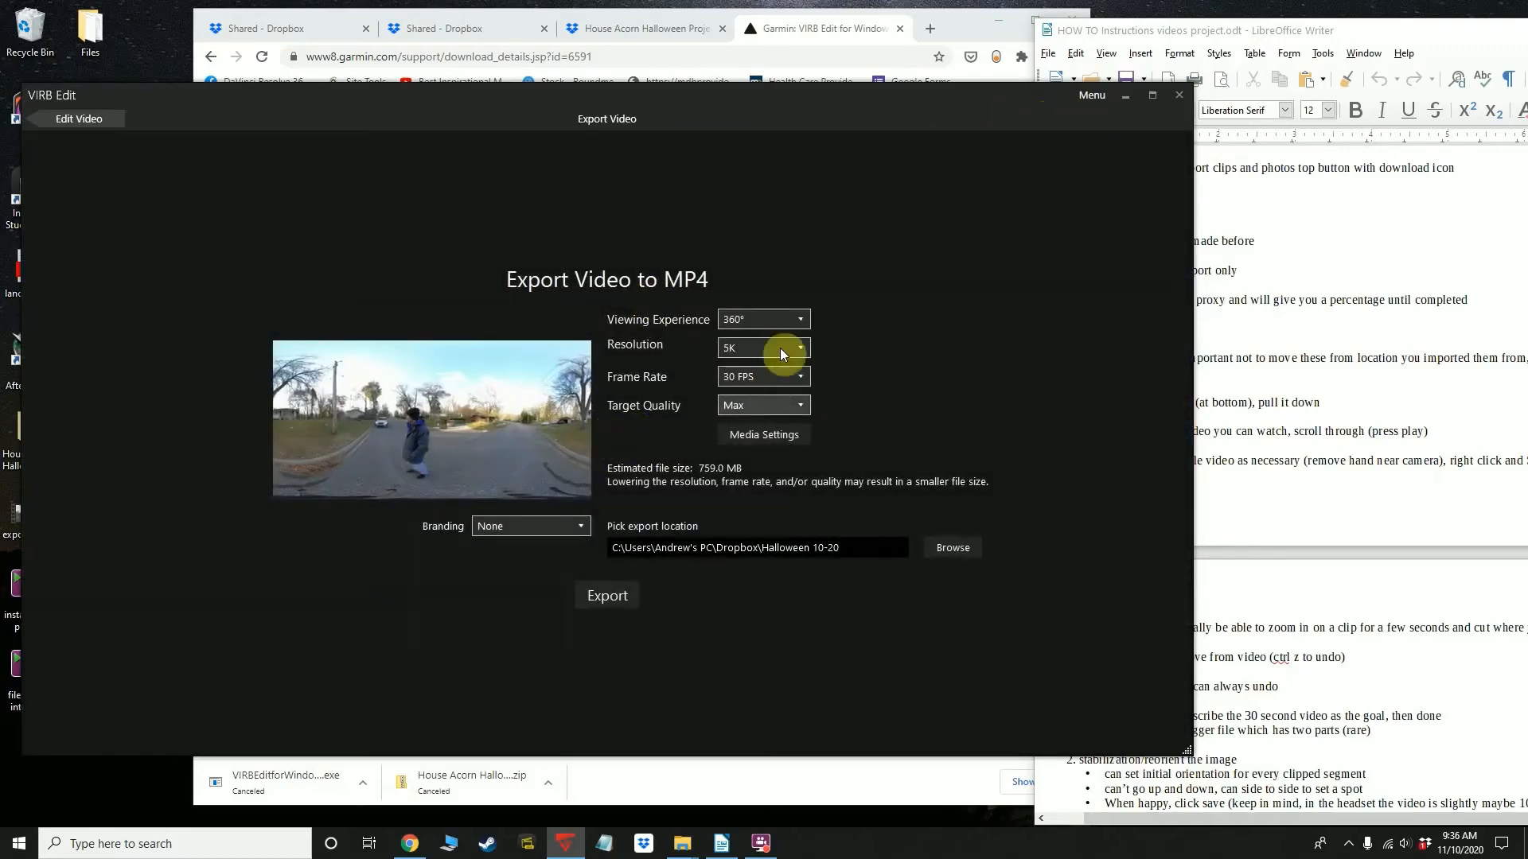
click(1305, 685)
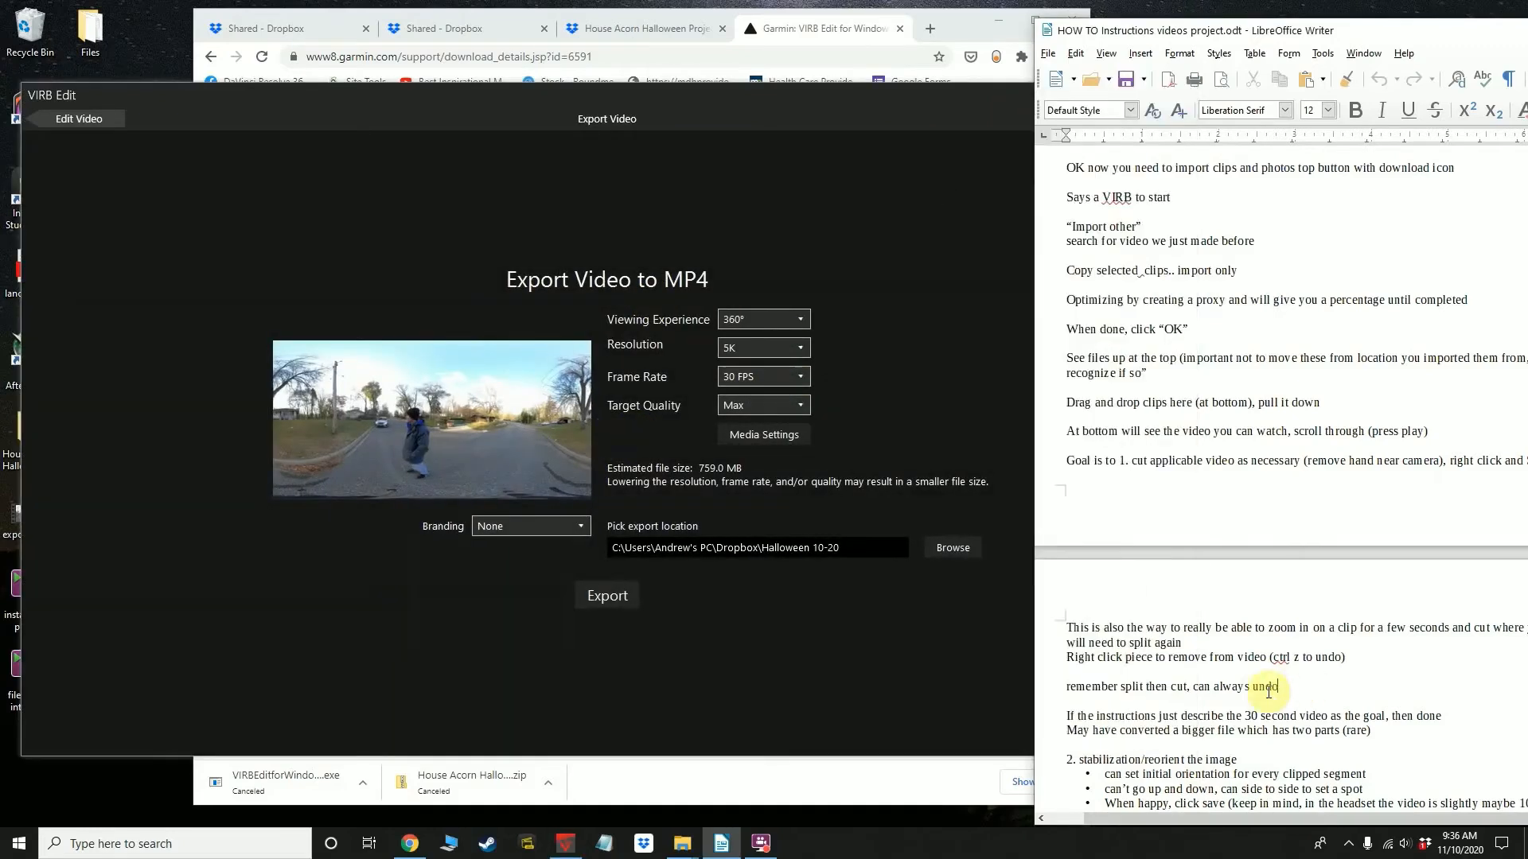
Set the MP4 export's viewing experience to 360° and its target quality to Max
click(781, 316)
click(777, 318)
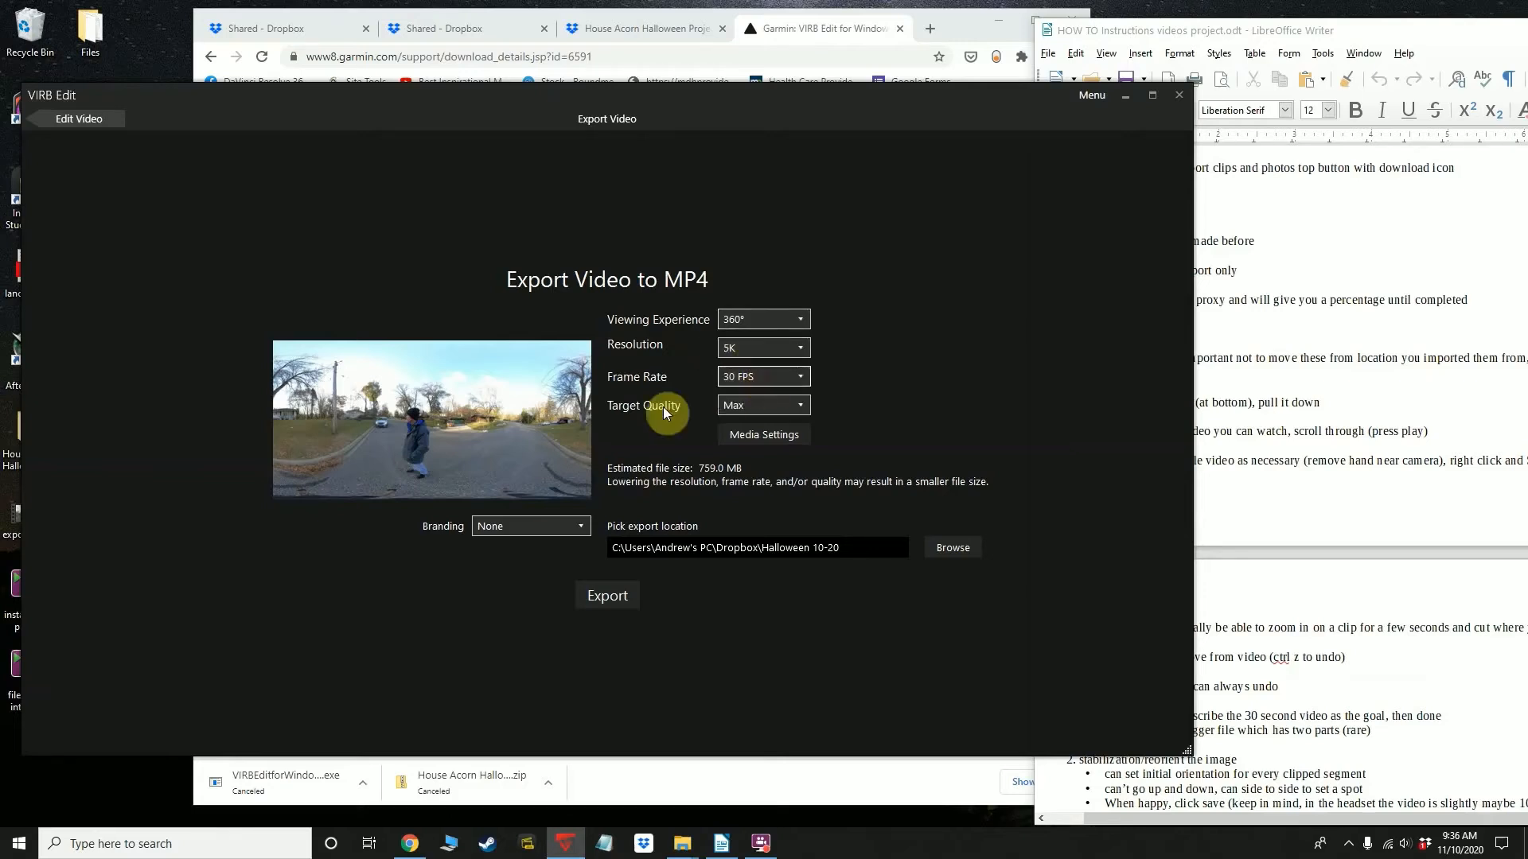
click(751, 408)
click(751, 407)
Set the export location to the Desktop folder and start exporting the video to MP4
click(945, 549)
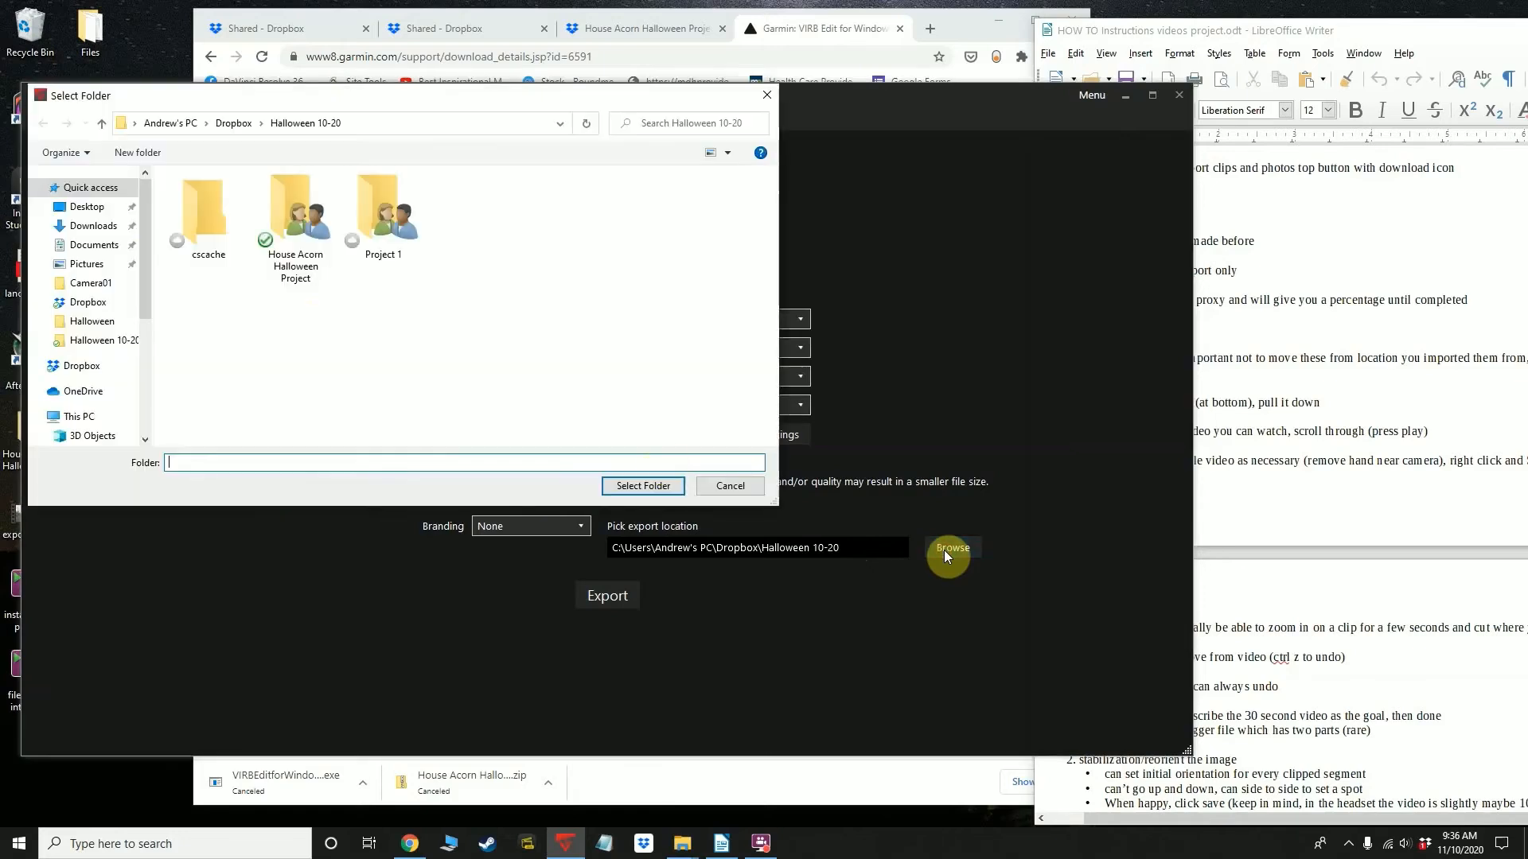
click(86, 208)
click(637, 485)
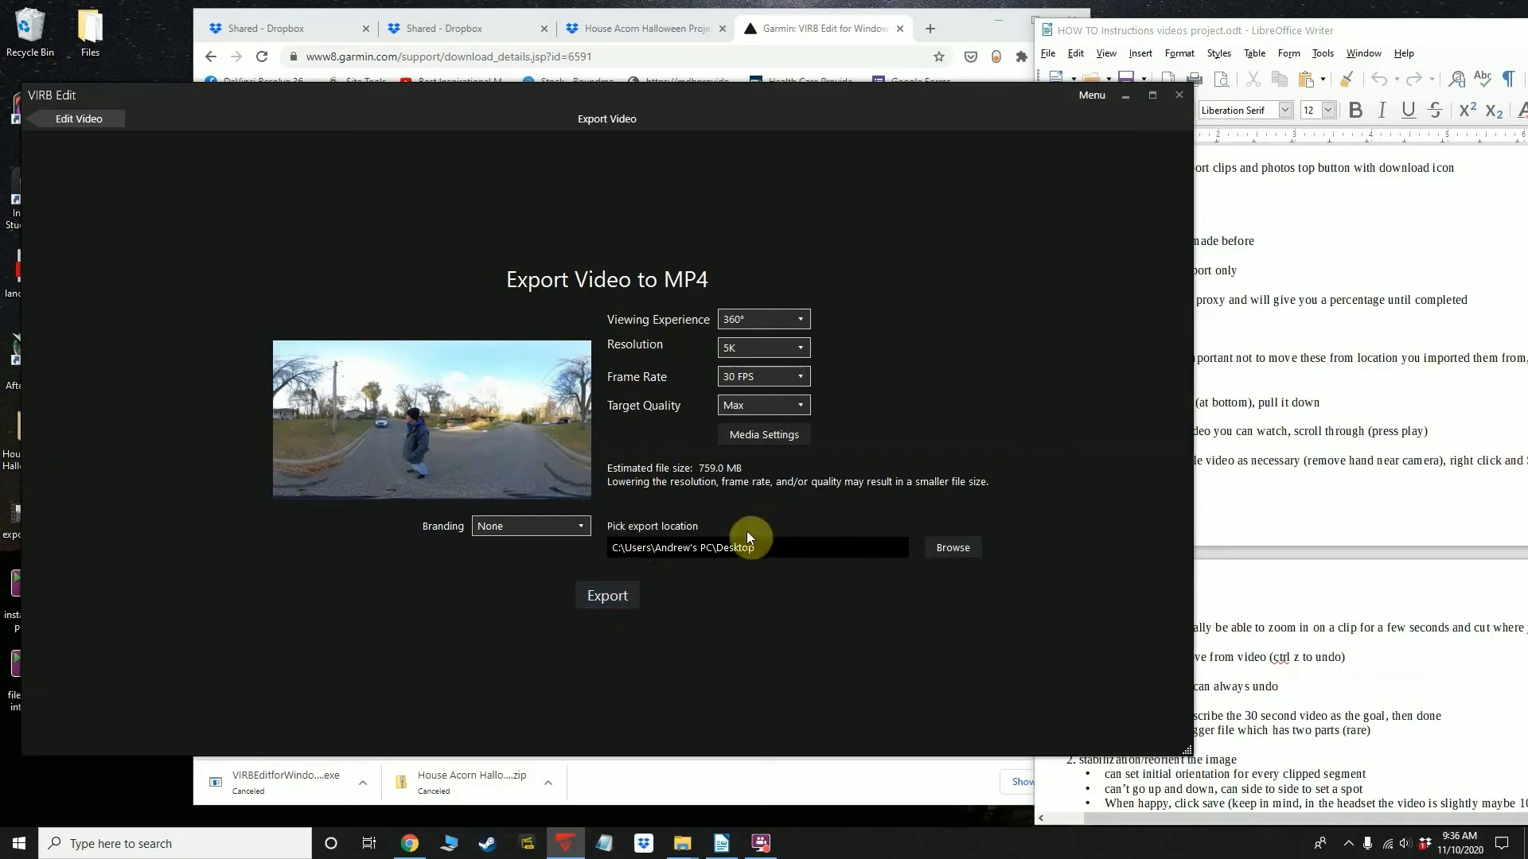
click(603, 597)
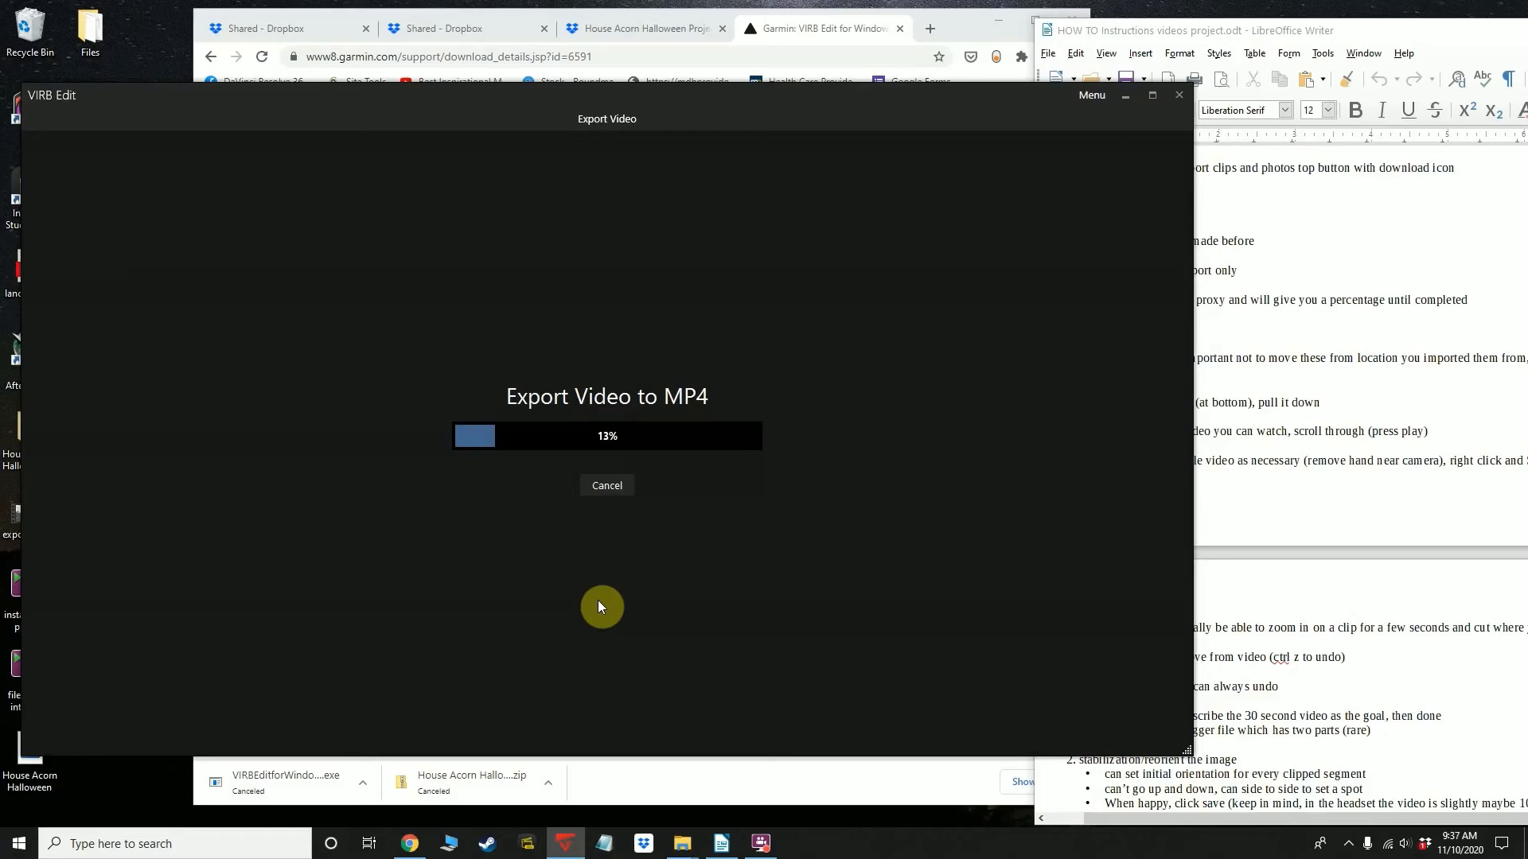
Review the reorientation, transition, export and Dropbox sections of the Writer instructions while the video exports
click(1305, 739)
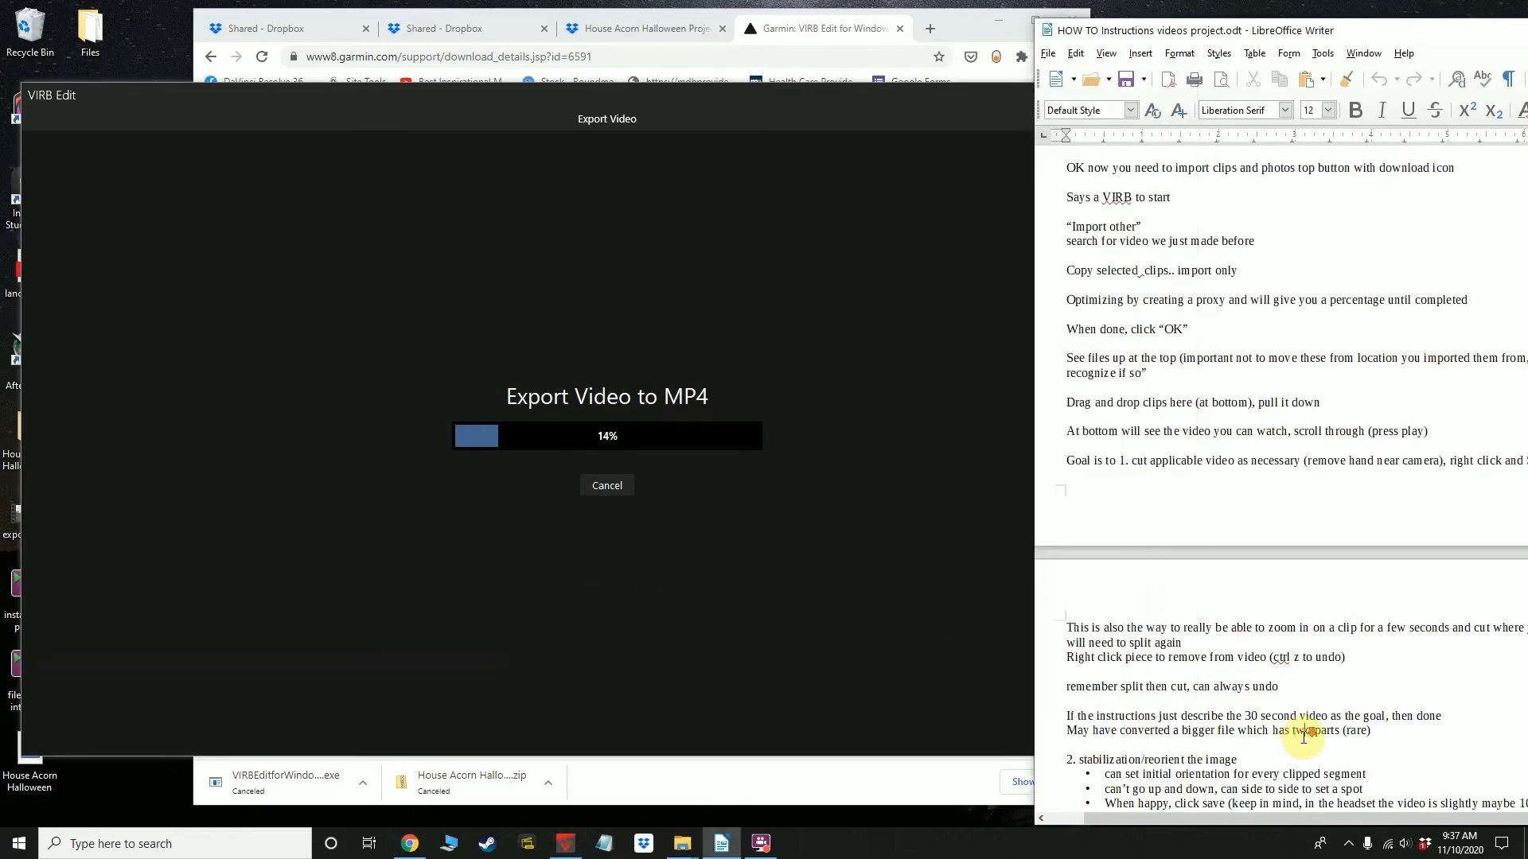
scroll(1305, 738, down, 6)
scroll(1304, 738, down, 1)
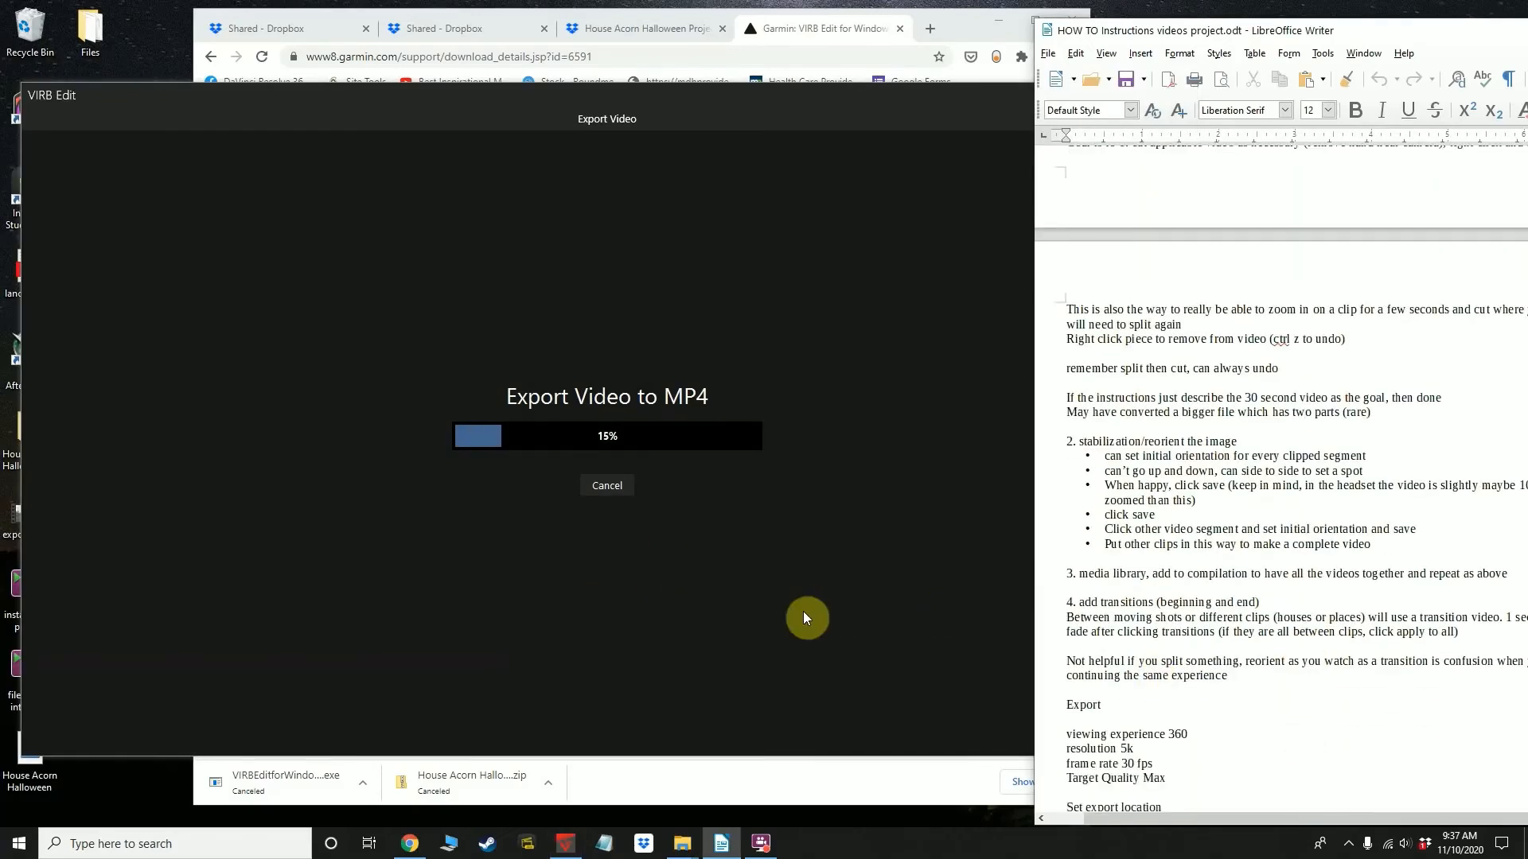
click(741, 608)
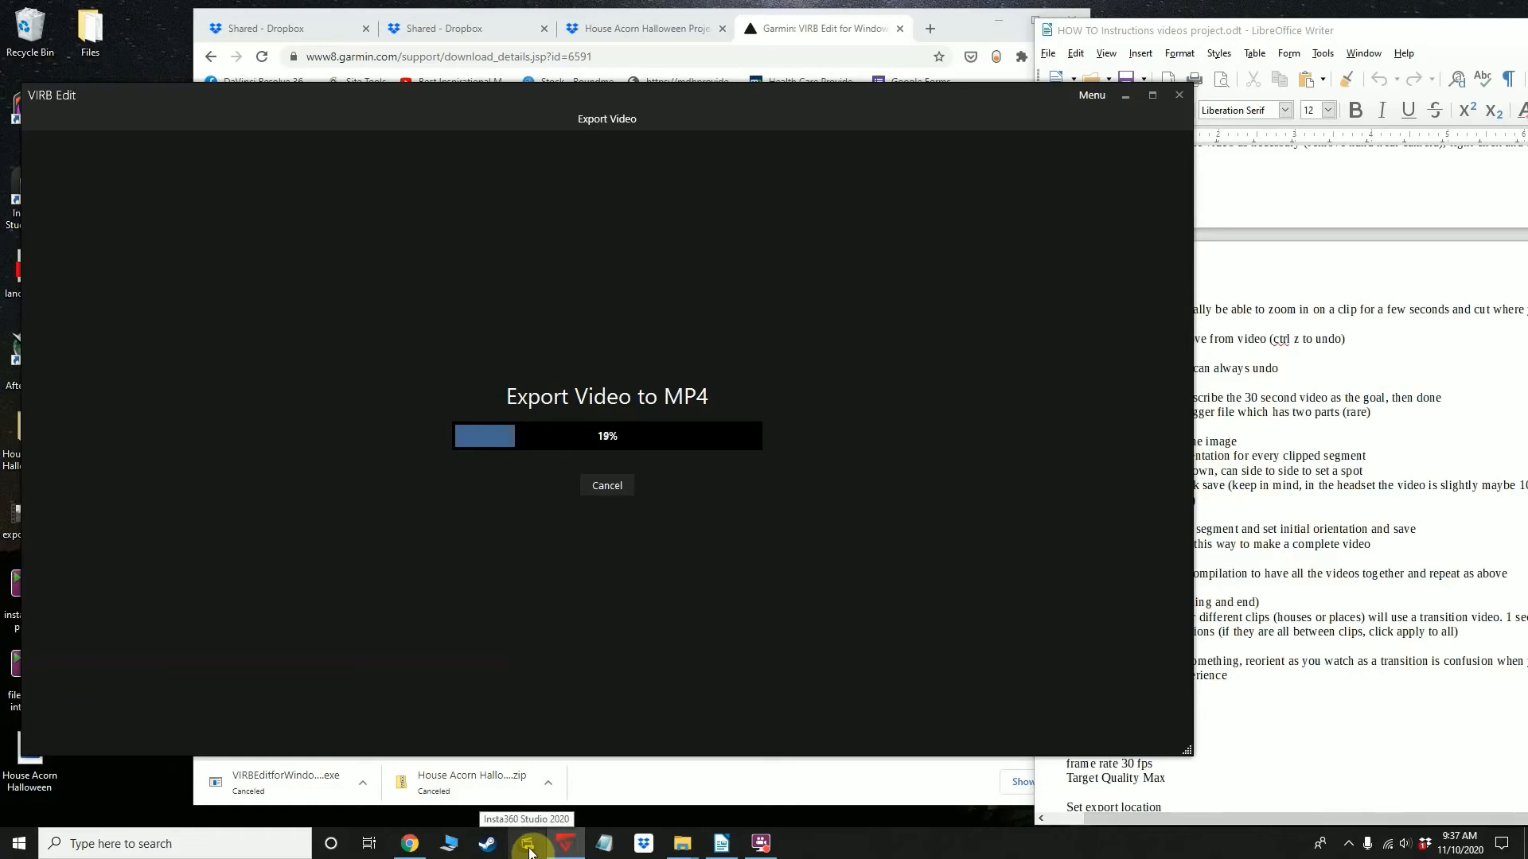
mouse_move(567, 845)
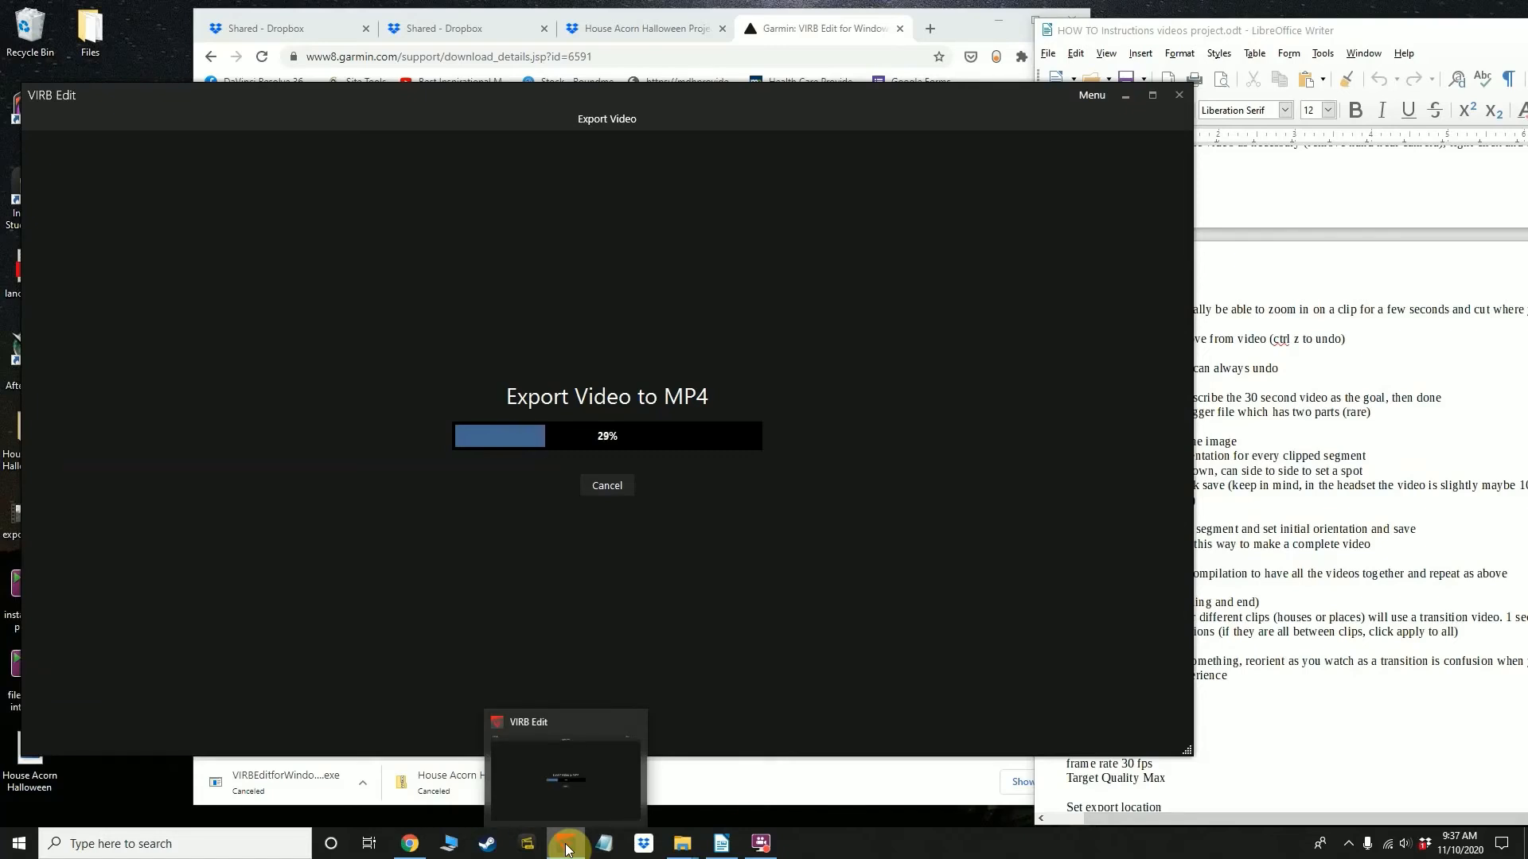
click(1431, 682)
scroll(1250, 672, down, 3)
scroll(1250, 673, down, 7)
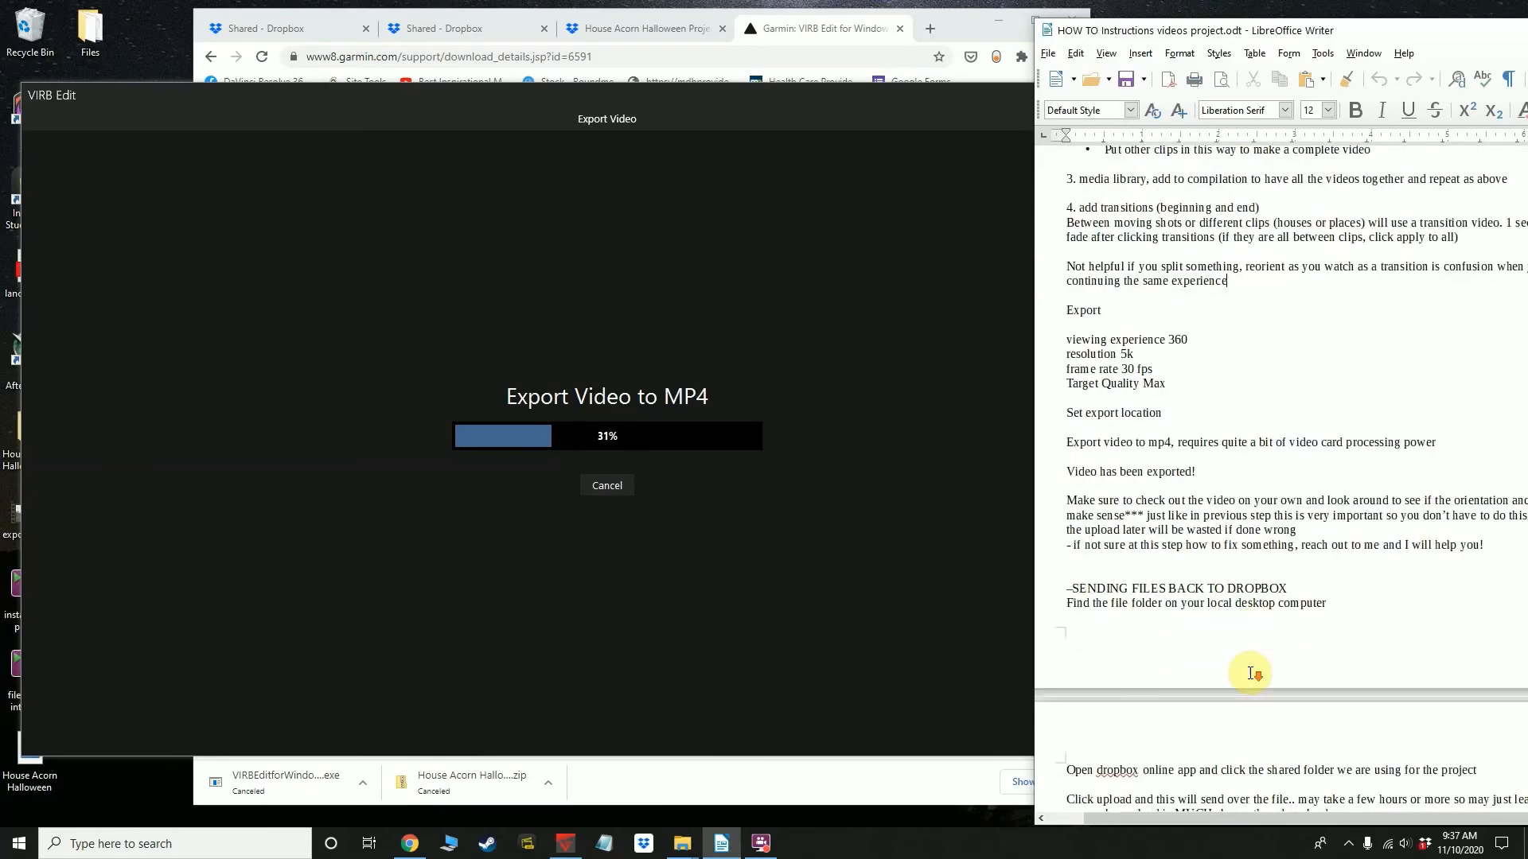
click(594, 538)
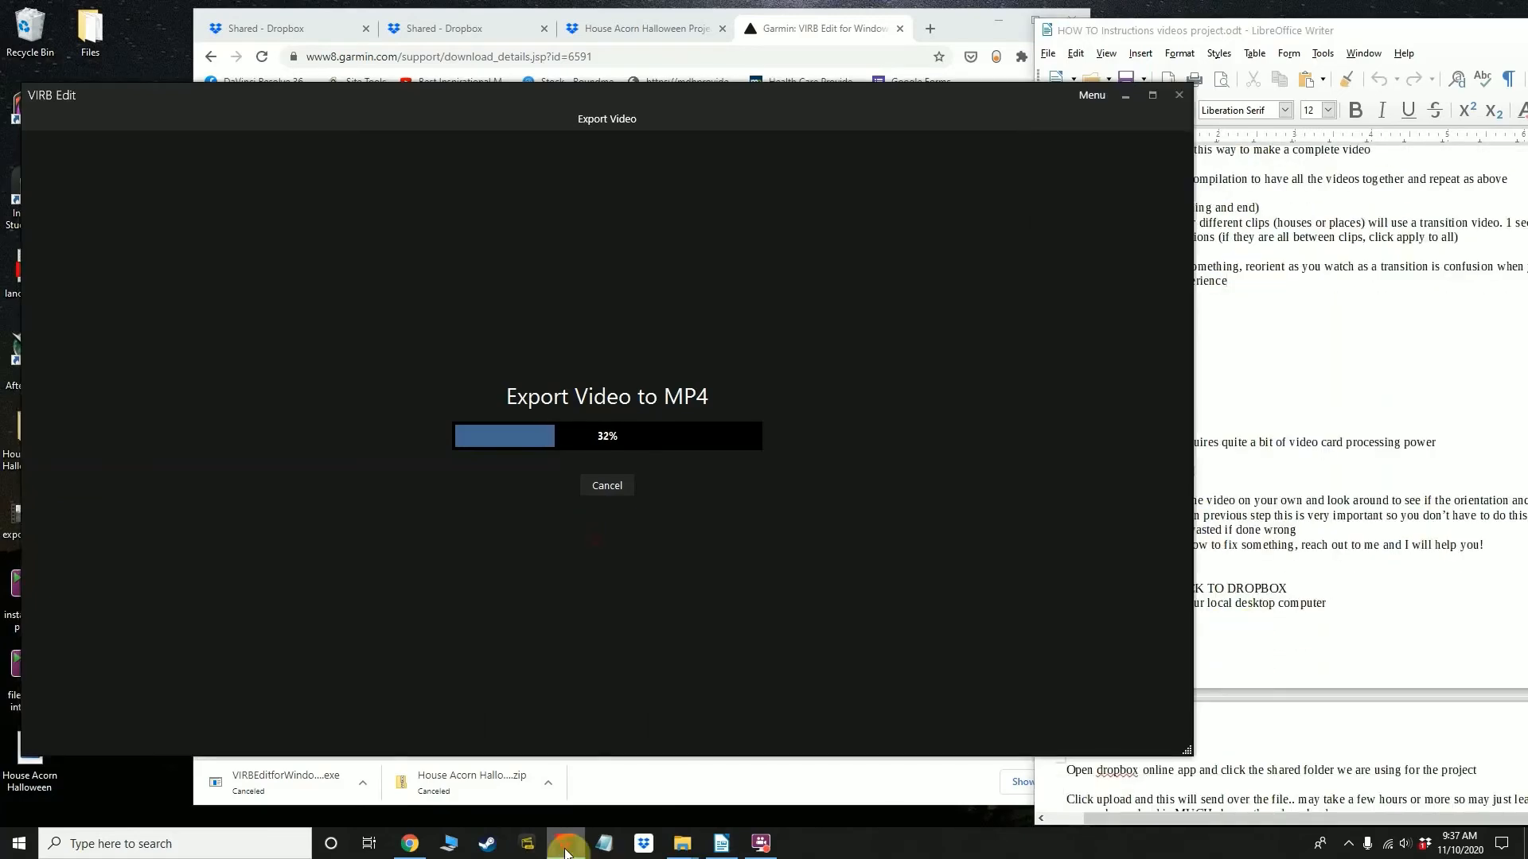
mouse_move(769, 851)
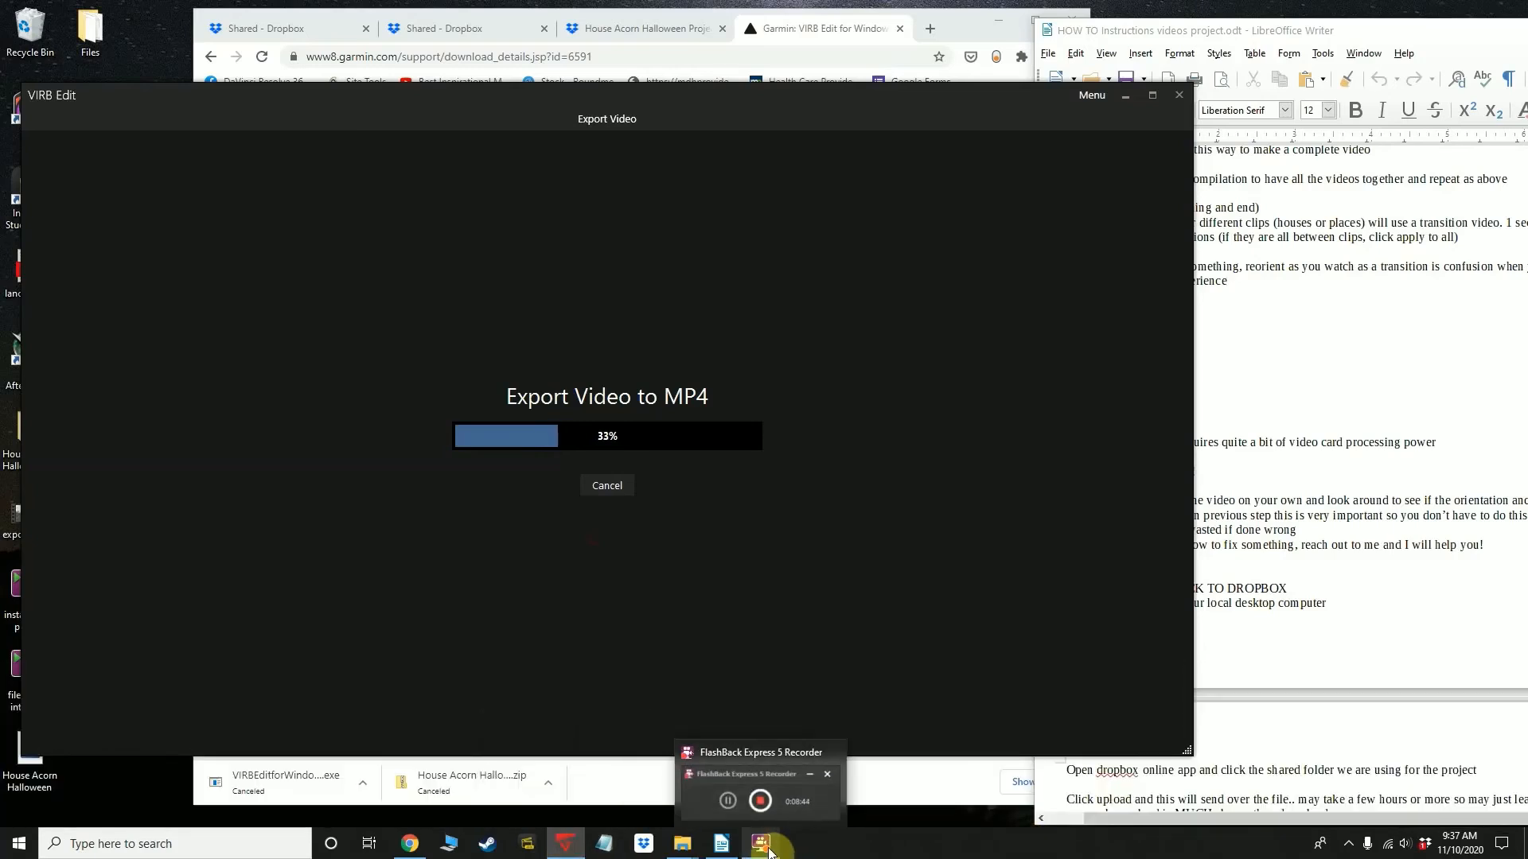
click(770, 851)
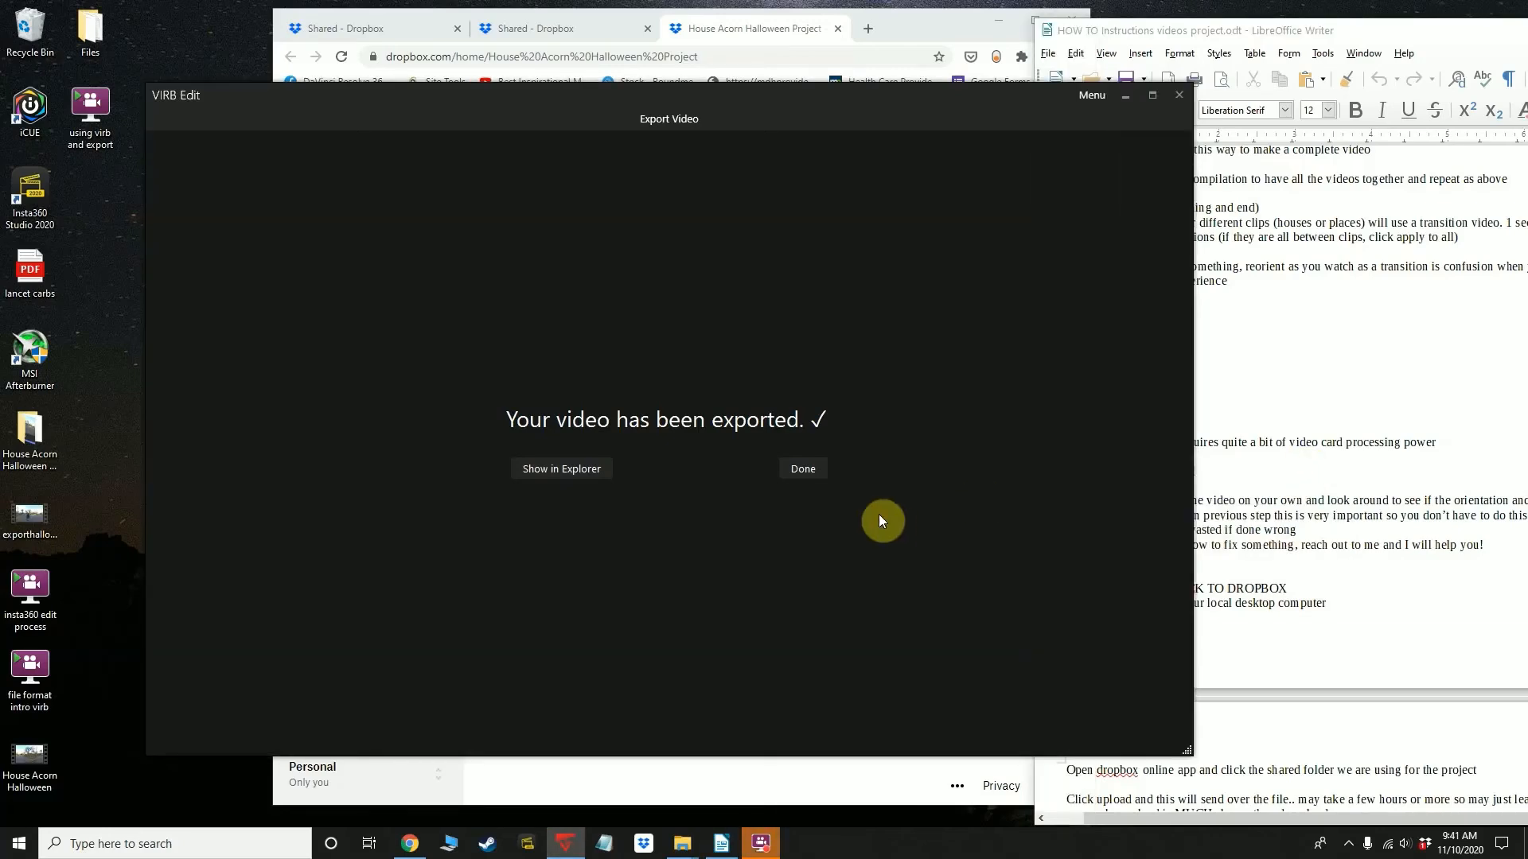
Dismiss the finished export, play the House Acorn Halloween video from the desktop and check its orientation at several points
click(800, 471)
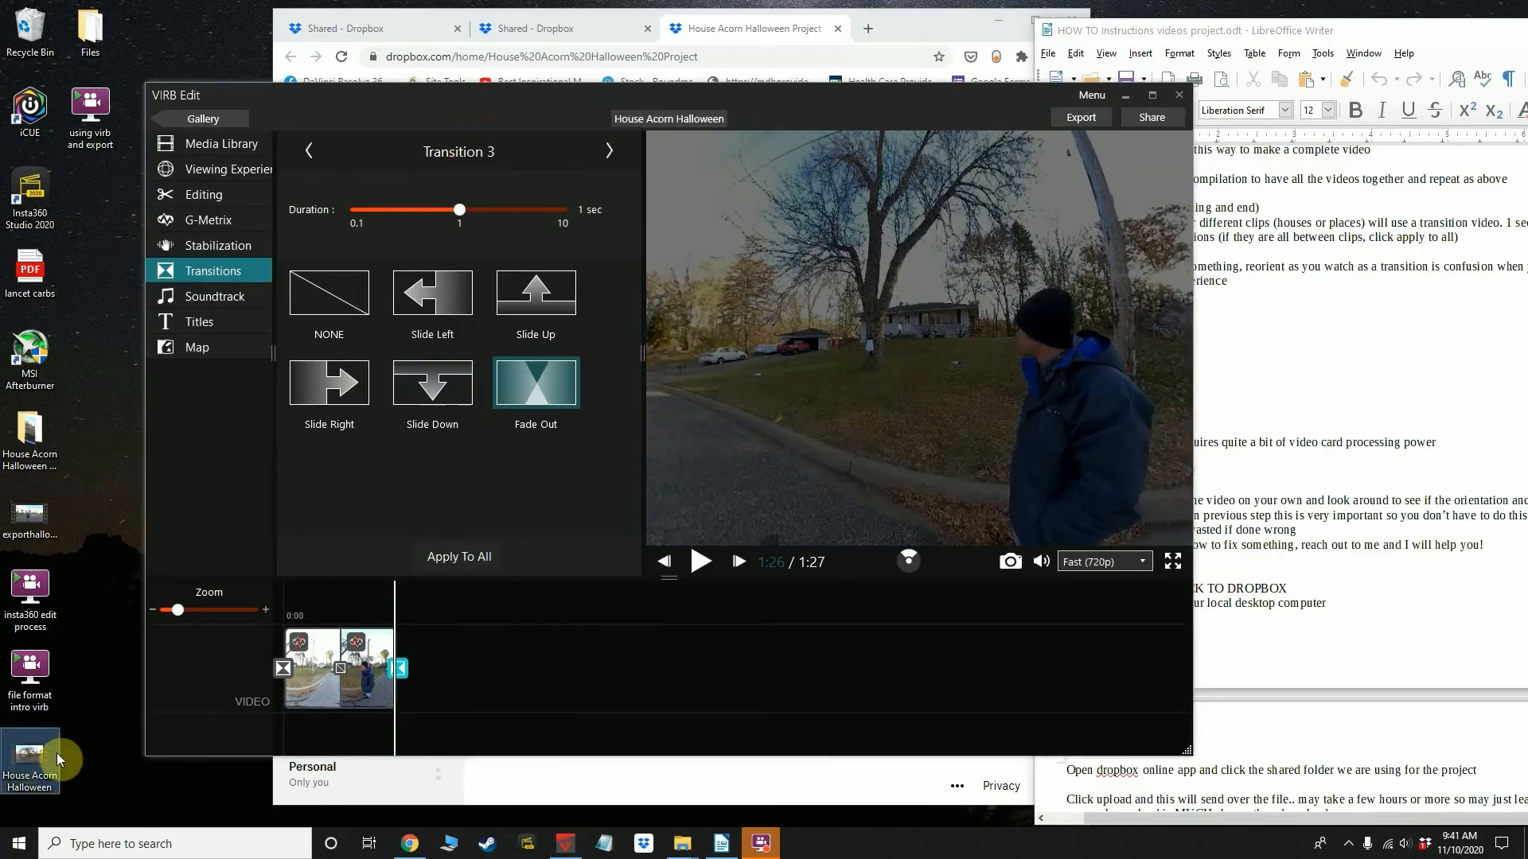
double_click(28, 756)
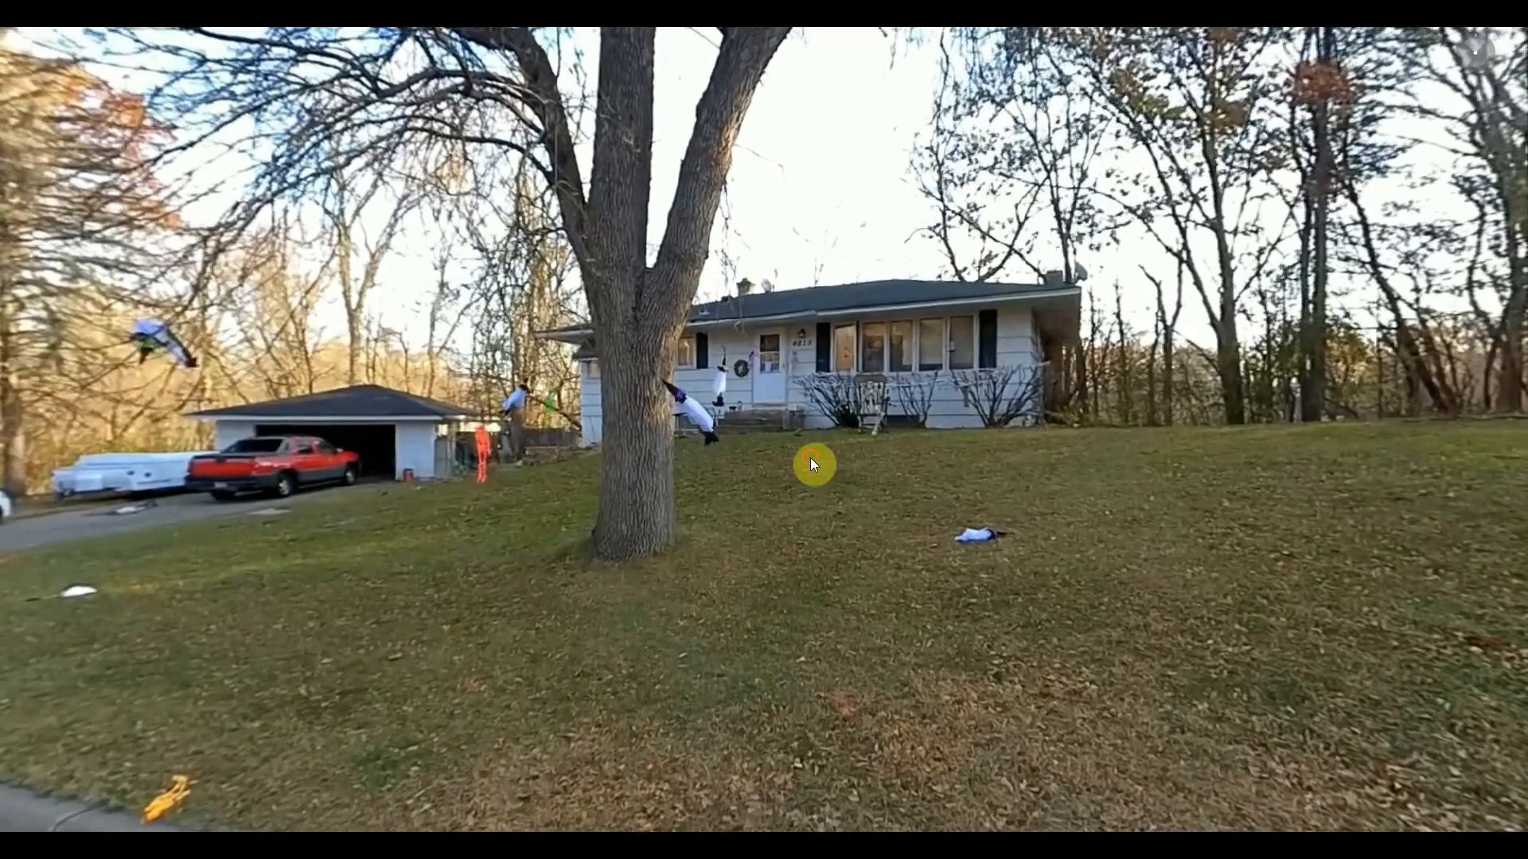
click(810, 456)
click(396, 772)
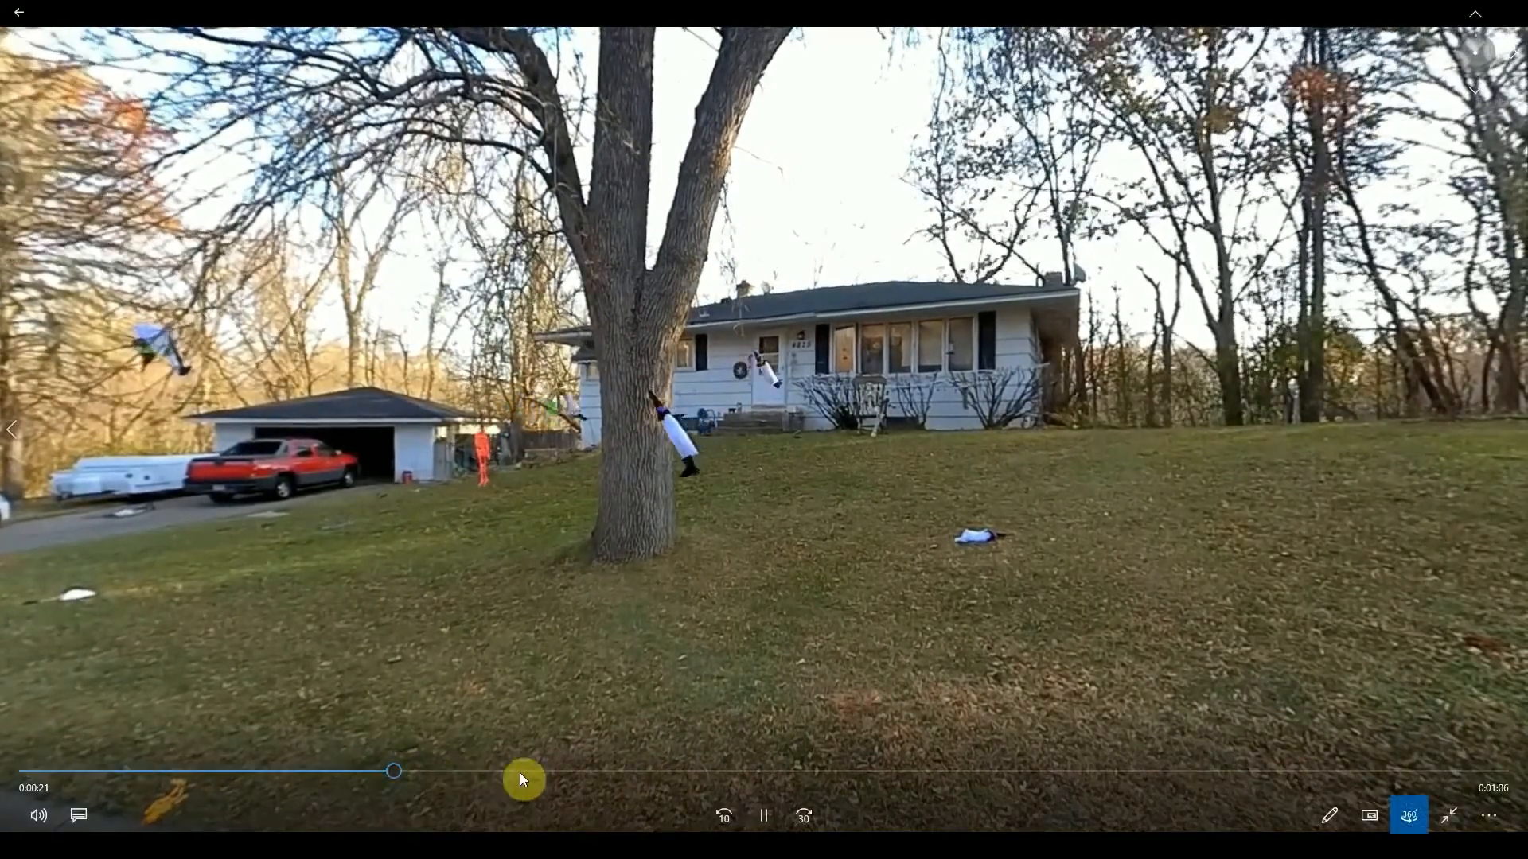
click(522, 773)
click(665, 773)
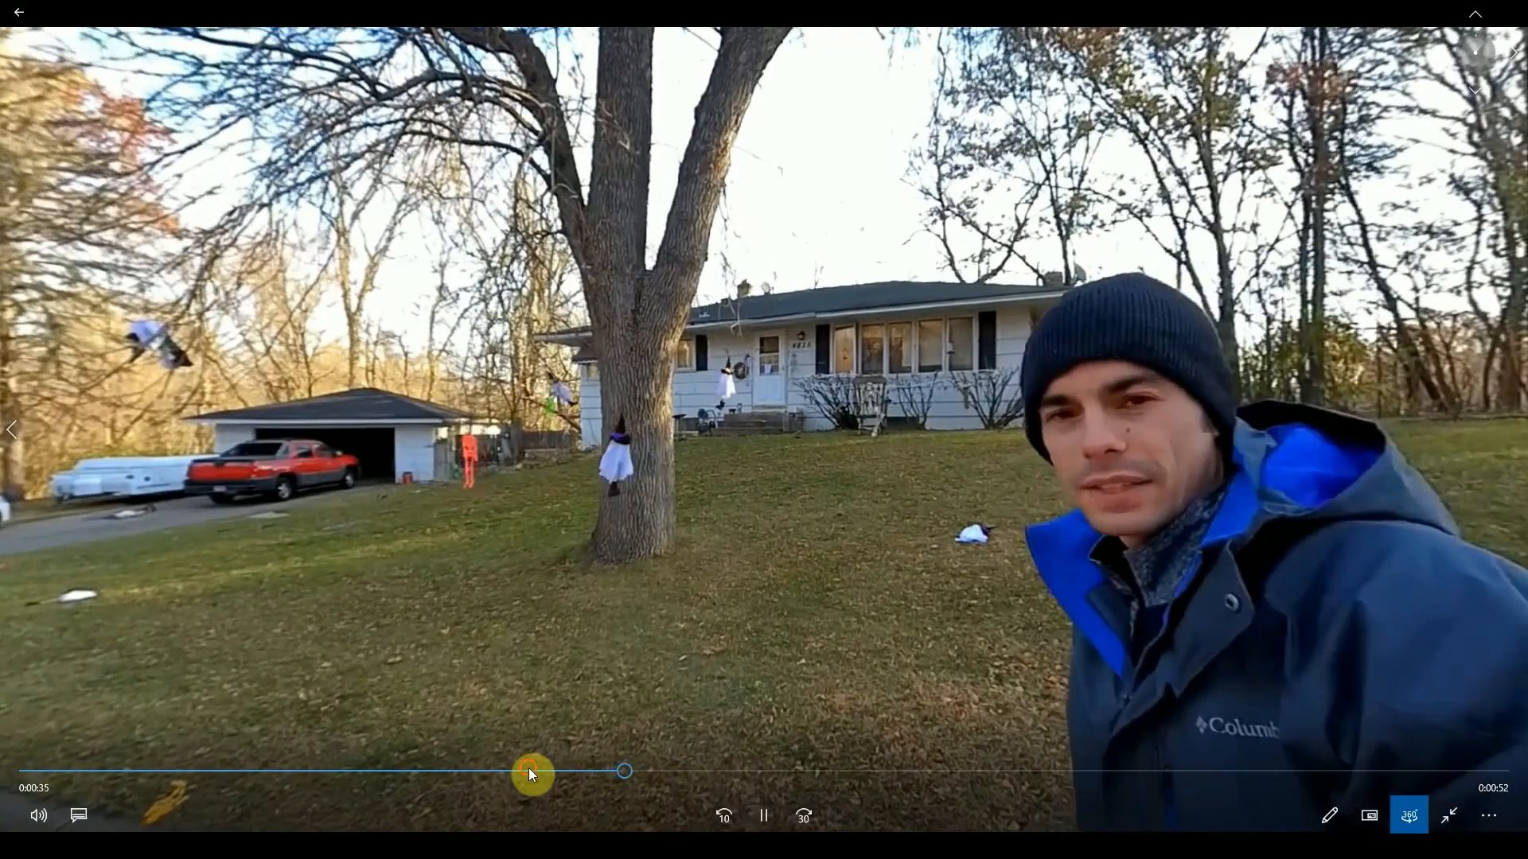
click(530, 771)
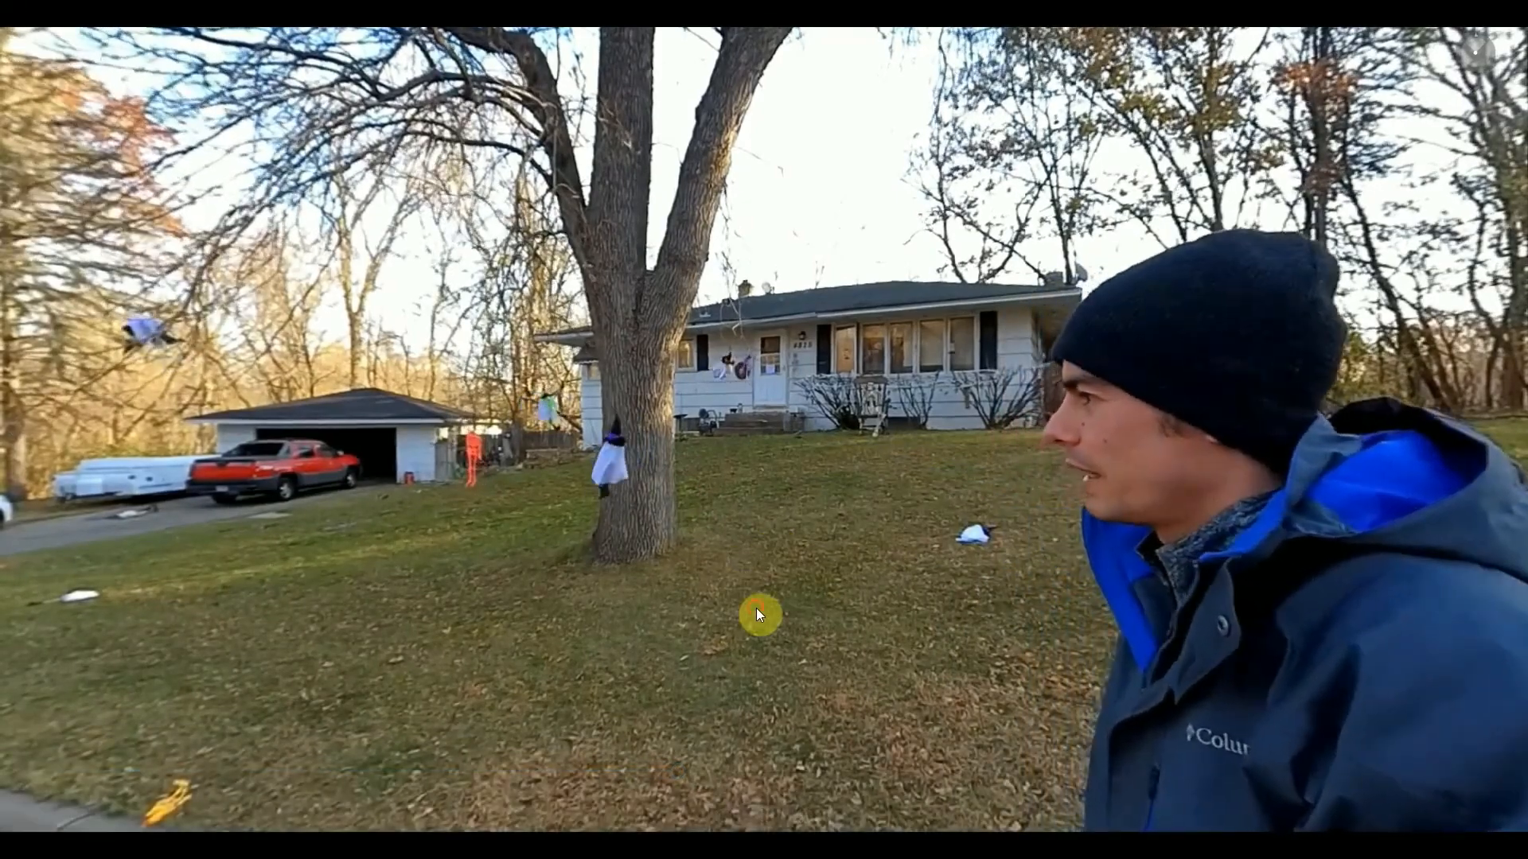
mouse_move(839, 694)
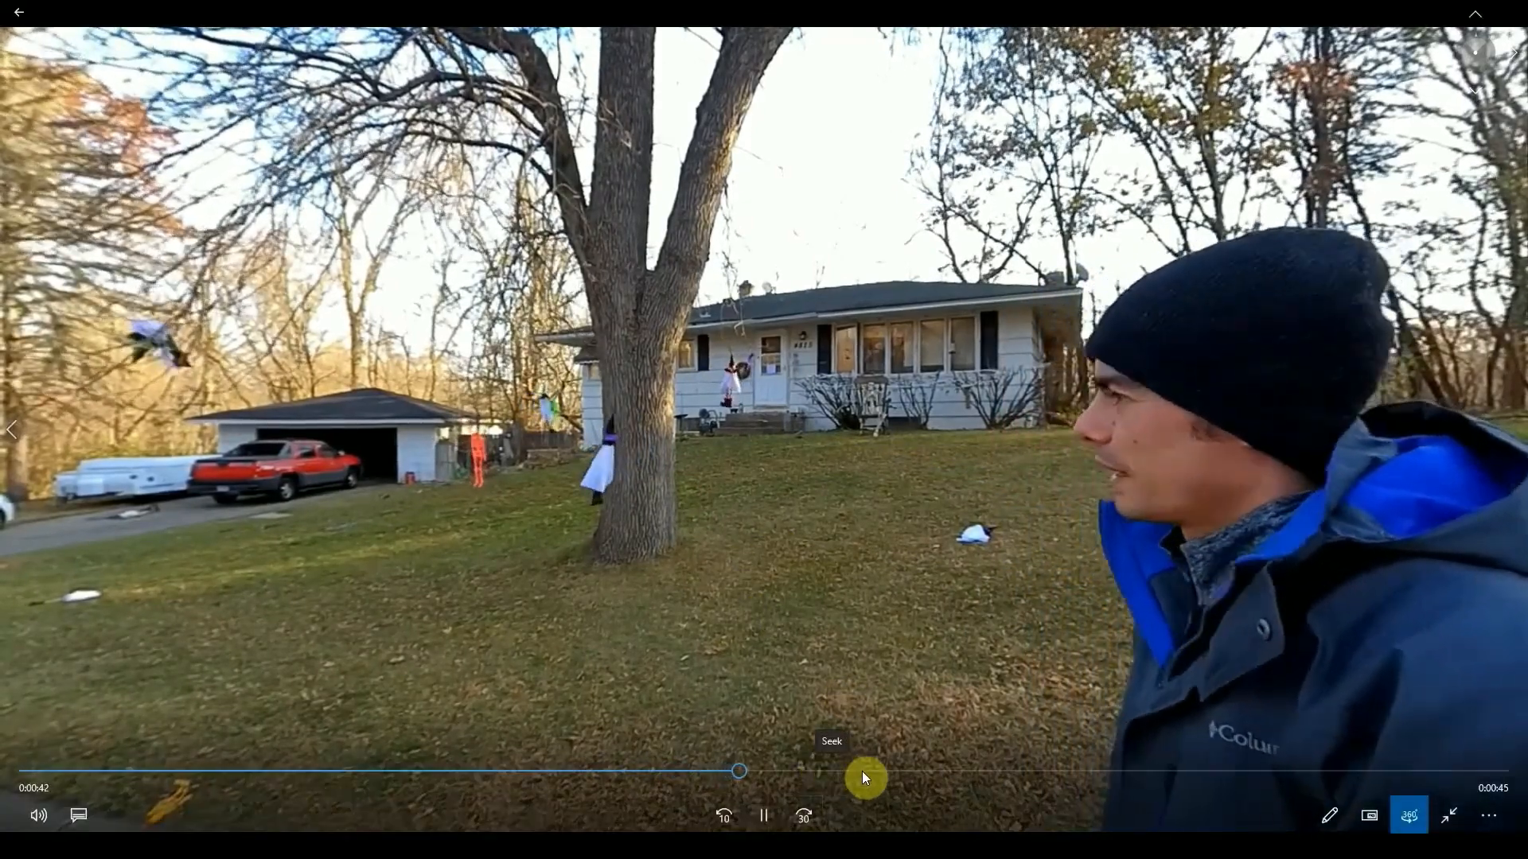
click(938, 772)
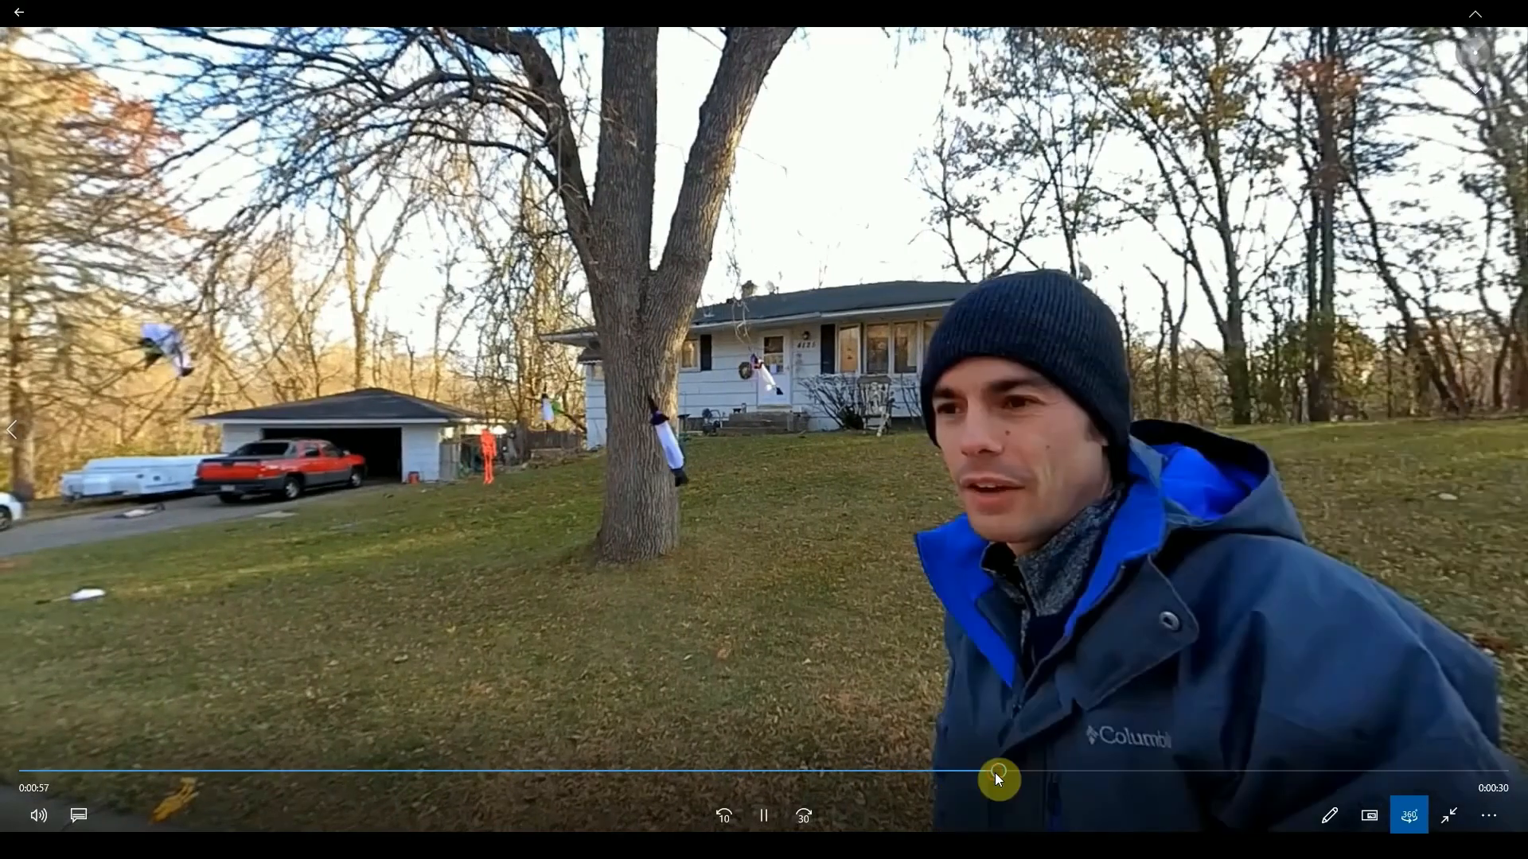
Leave full-screen playback, check the fade-out at the end of the exported video and close the player
double_click(730, 500)
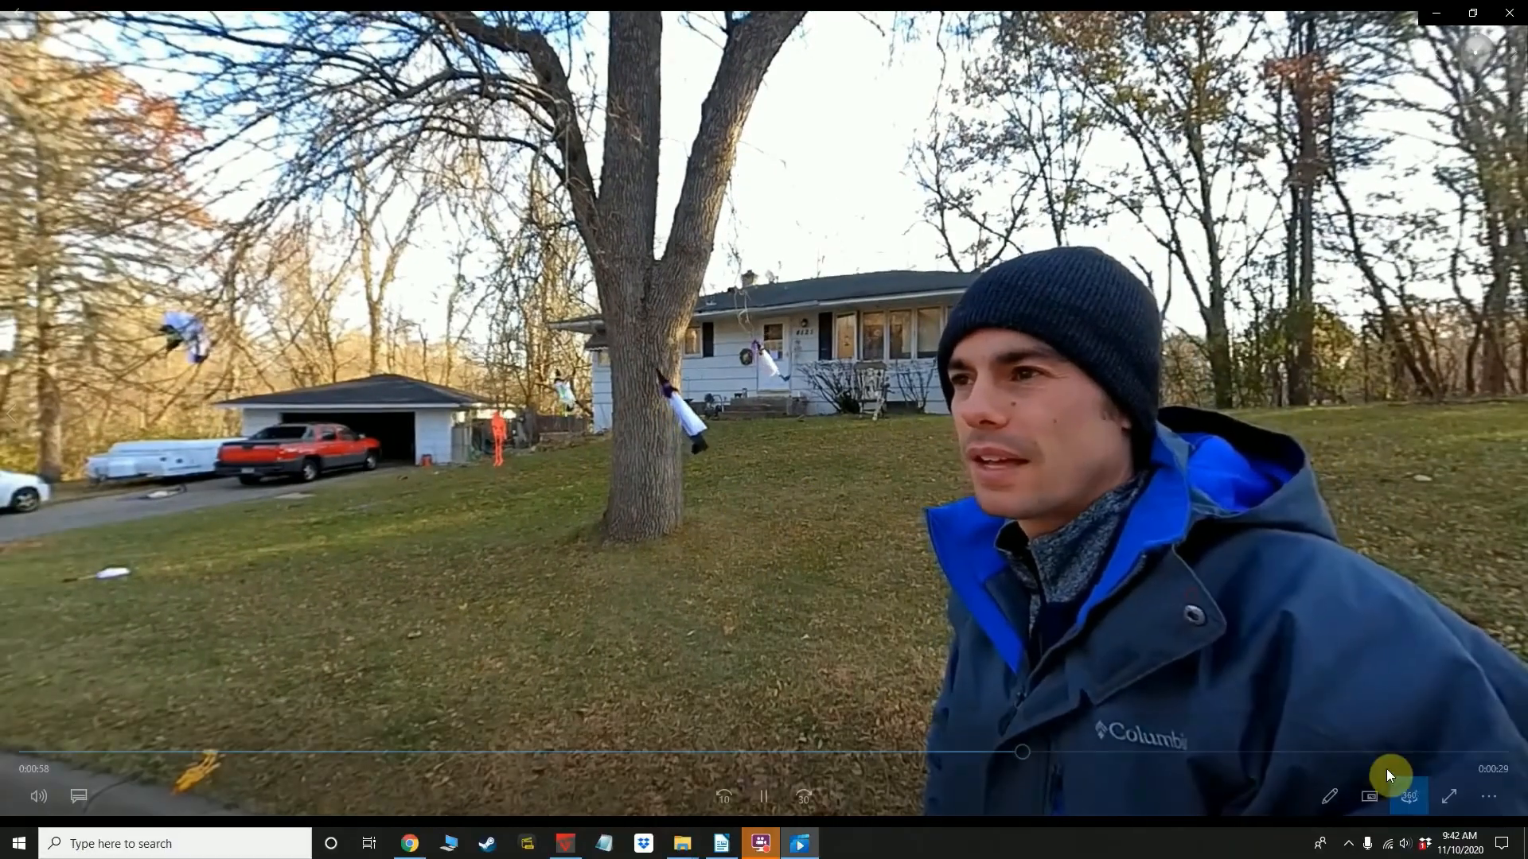
click(1472, 752)
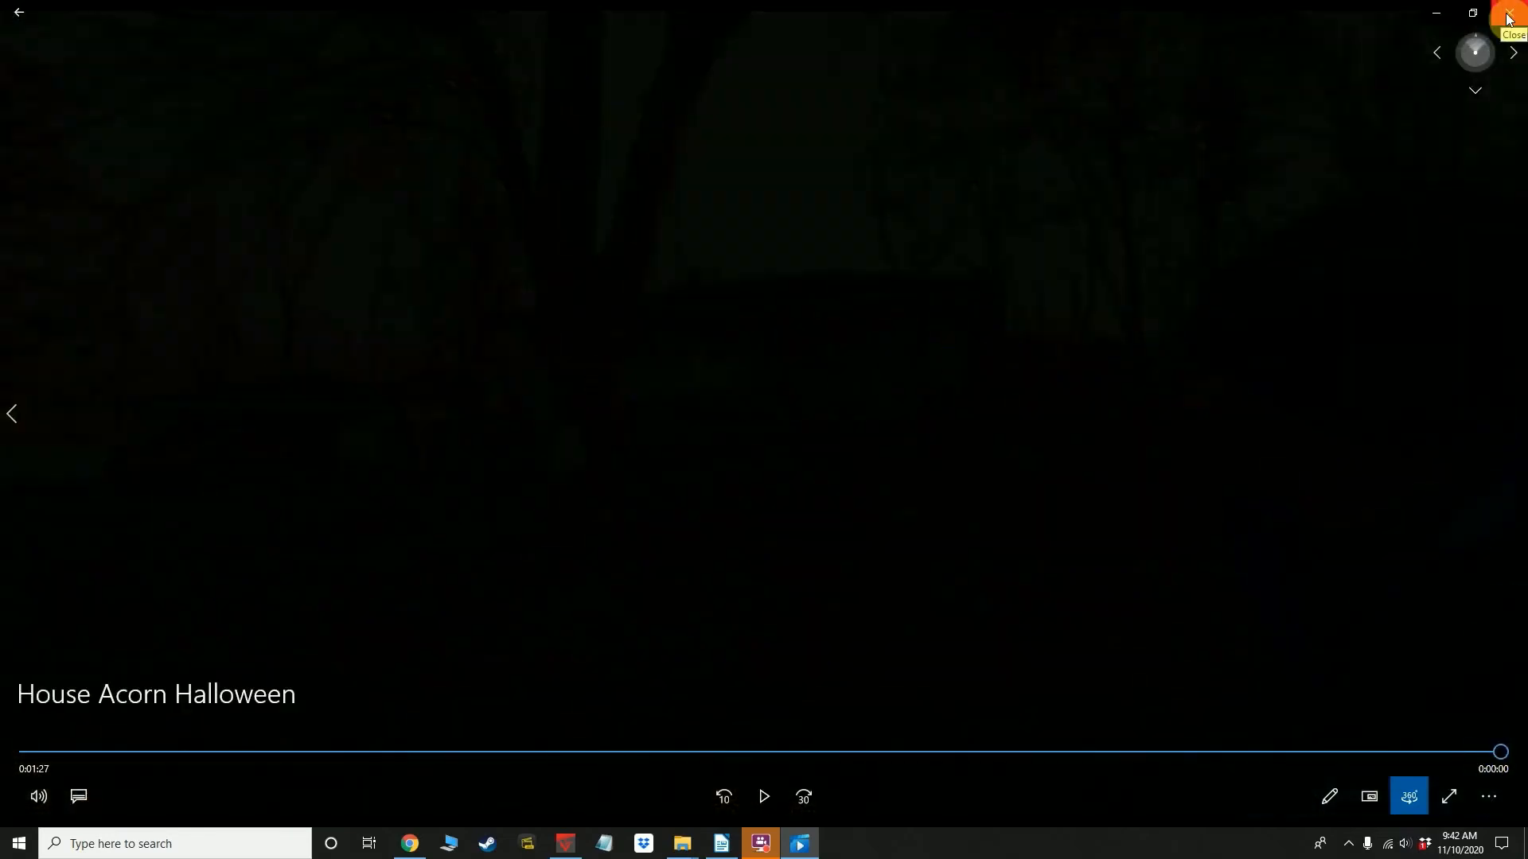
click(1509, 16)
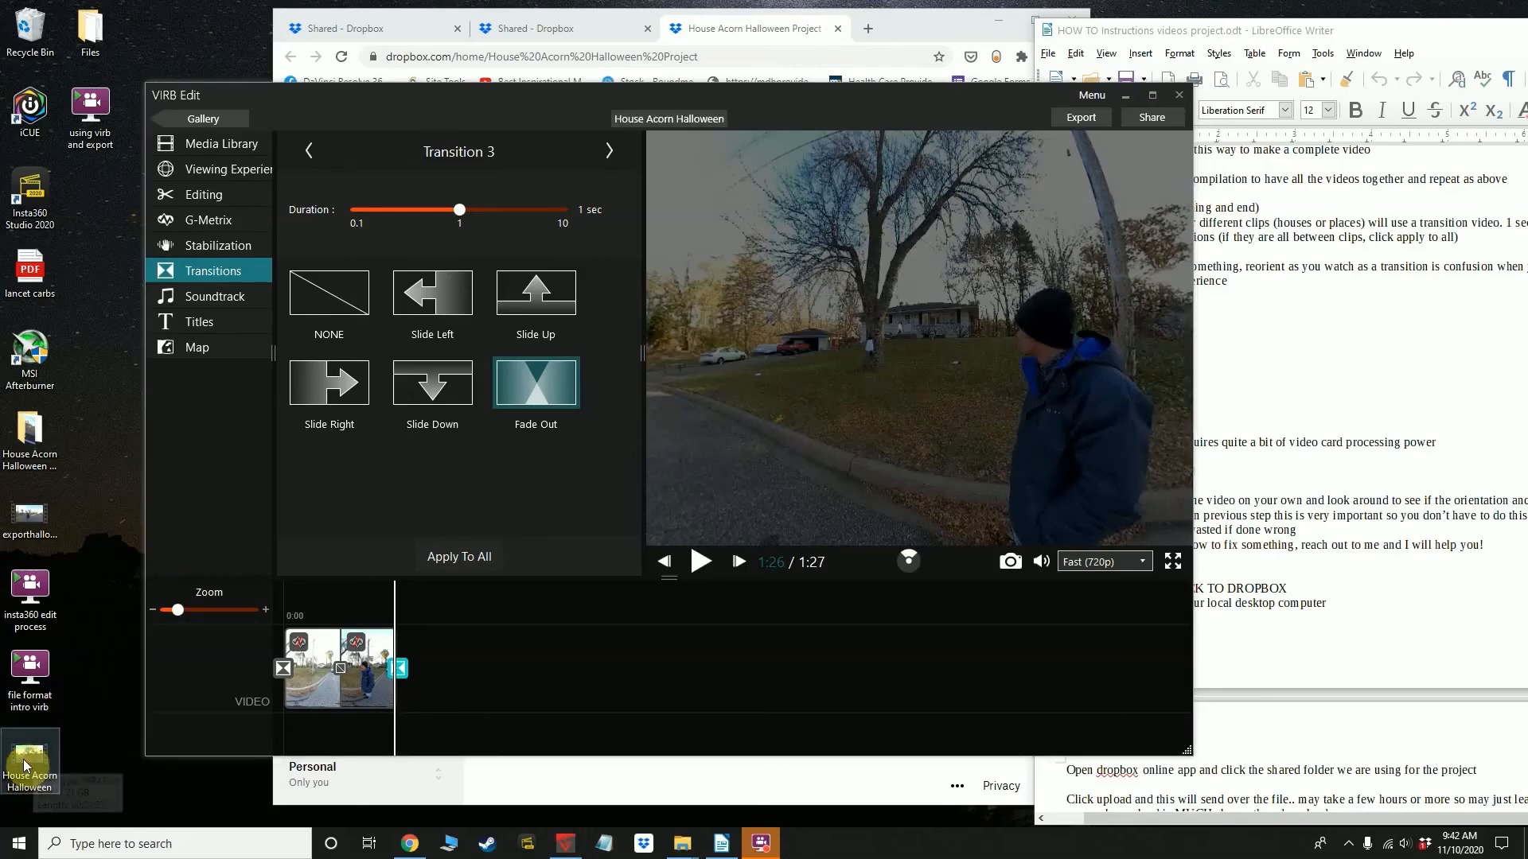
Switch to the House Acorn Halloween Project in Dropbox and upload the exported House Acorn Halloween video to its Final Edit folder
click(725, 32)
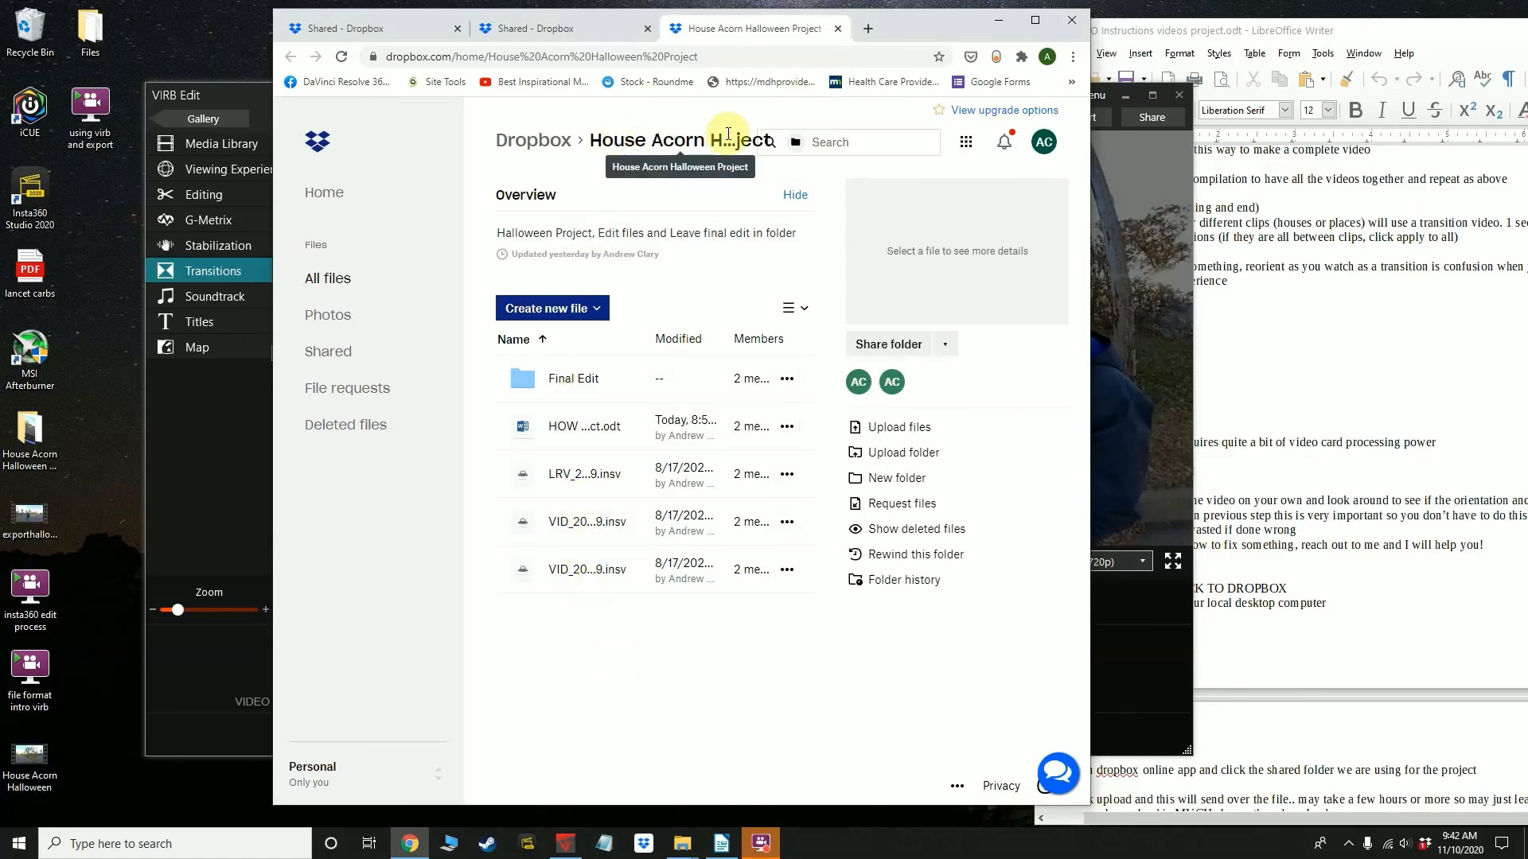
click(569, 382)
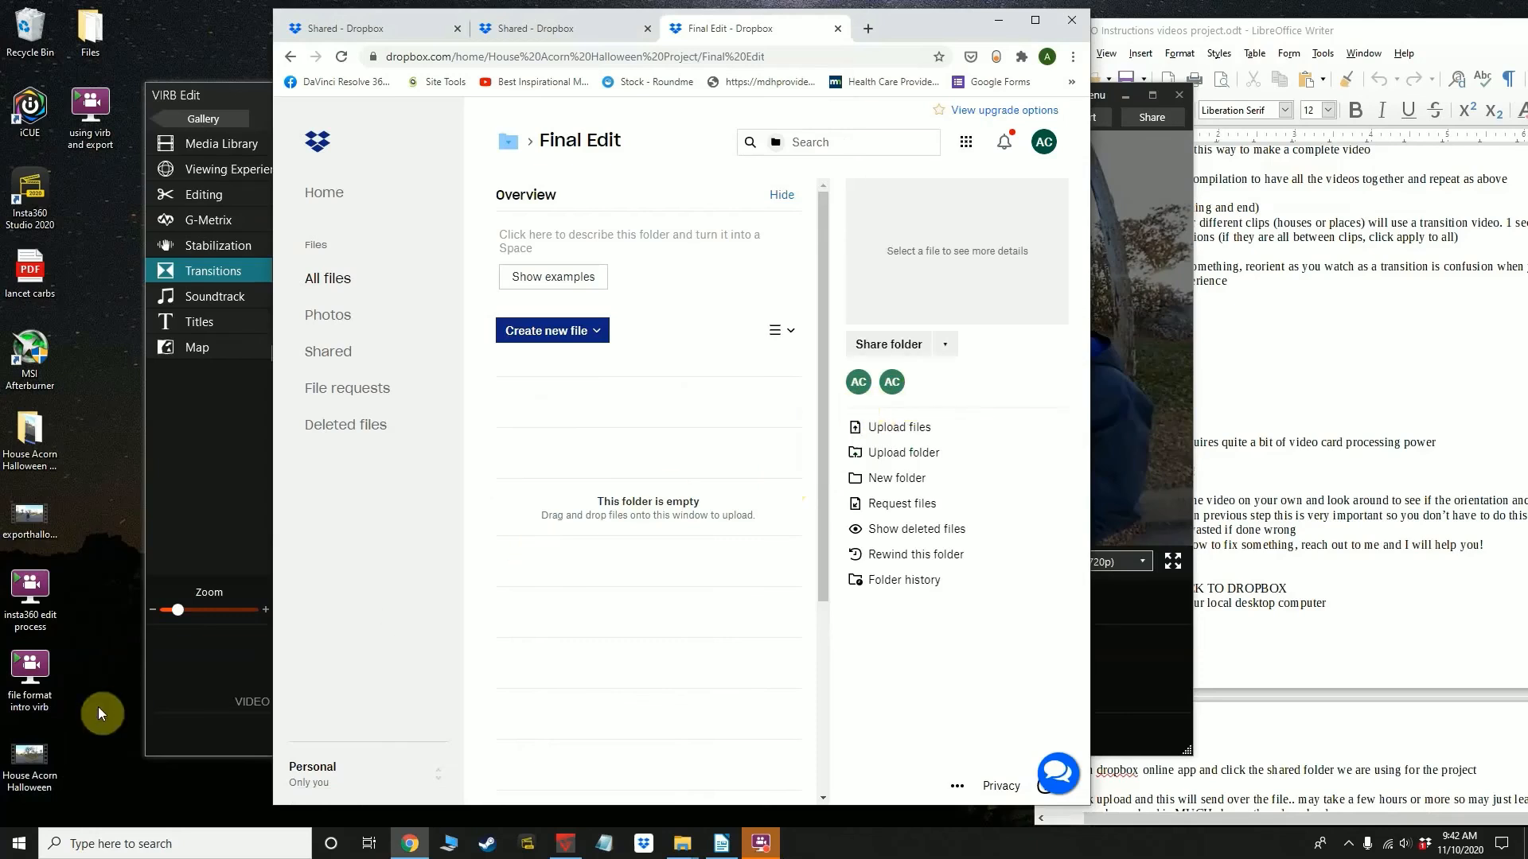
drag(27, 754, 557, 566)
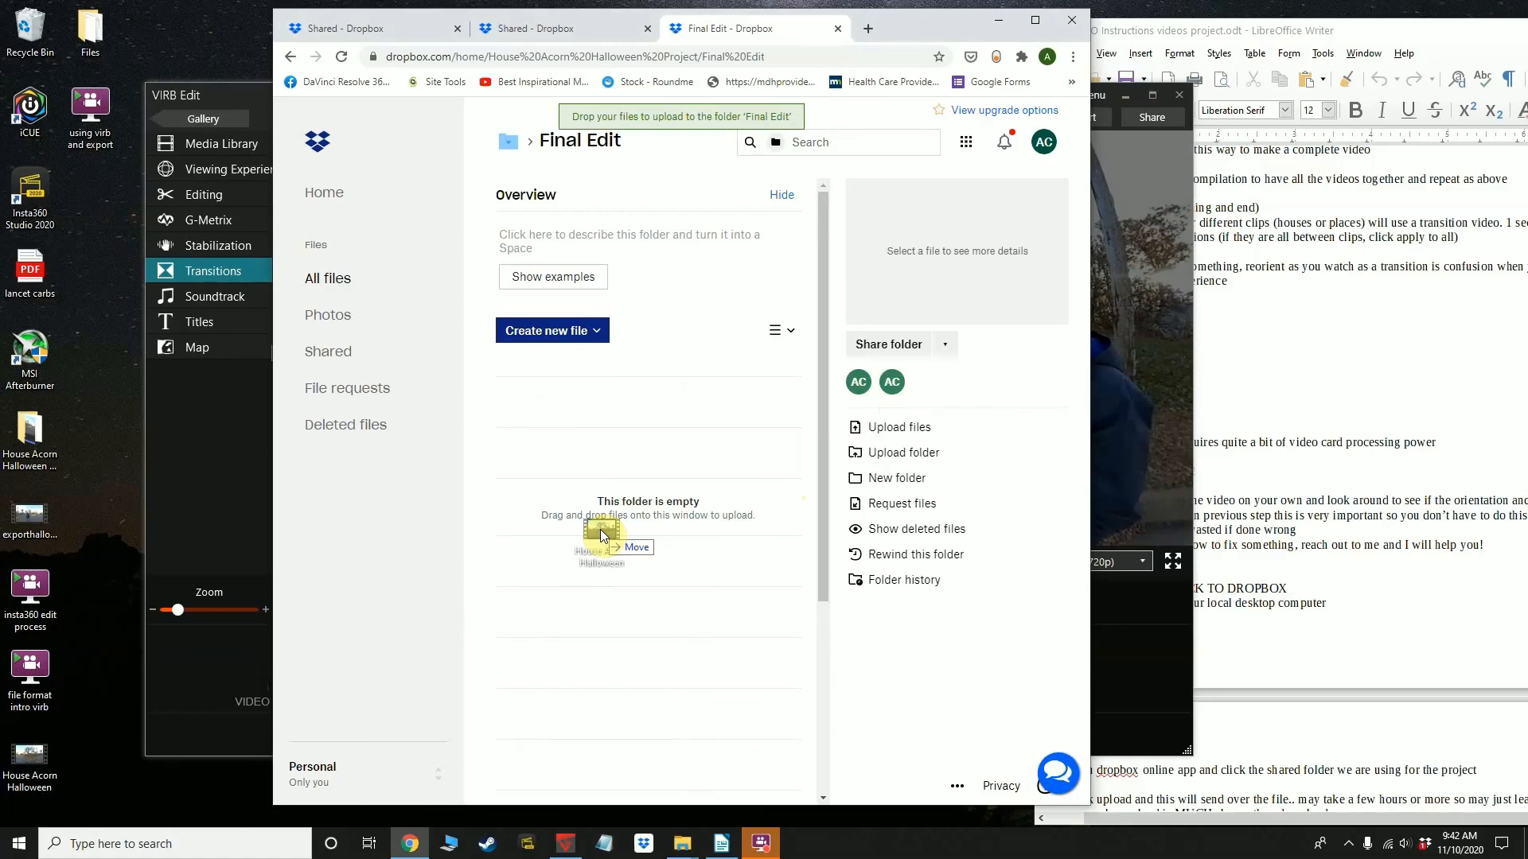
drag(600, 529, 600, 528)
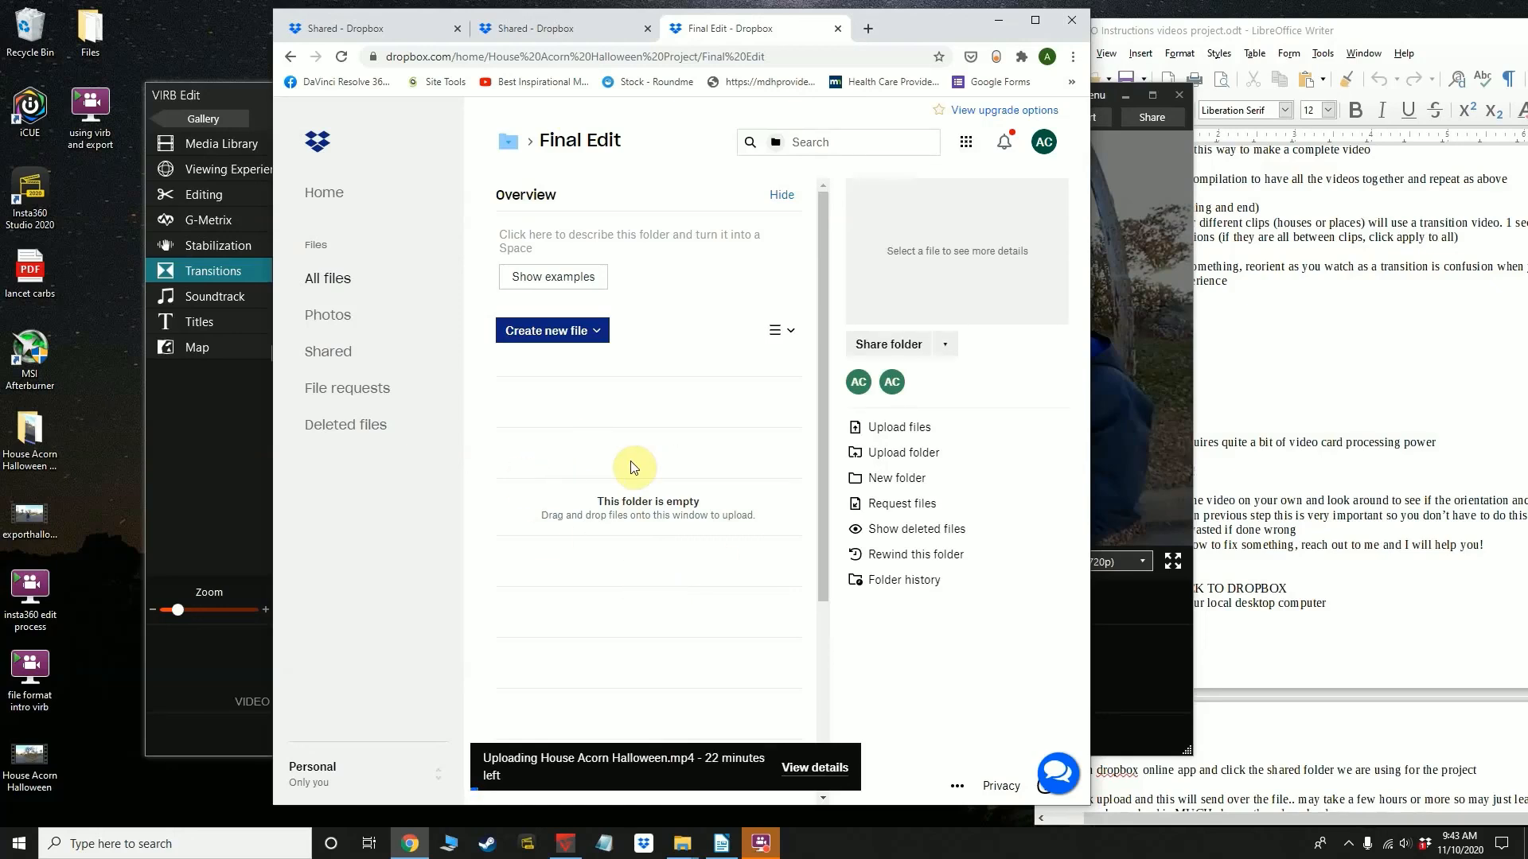
Return to the Writer instructions and read the section on sending files back to Dropbox
click(1400, 621)
scroll(1336, 636, down, 5)
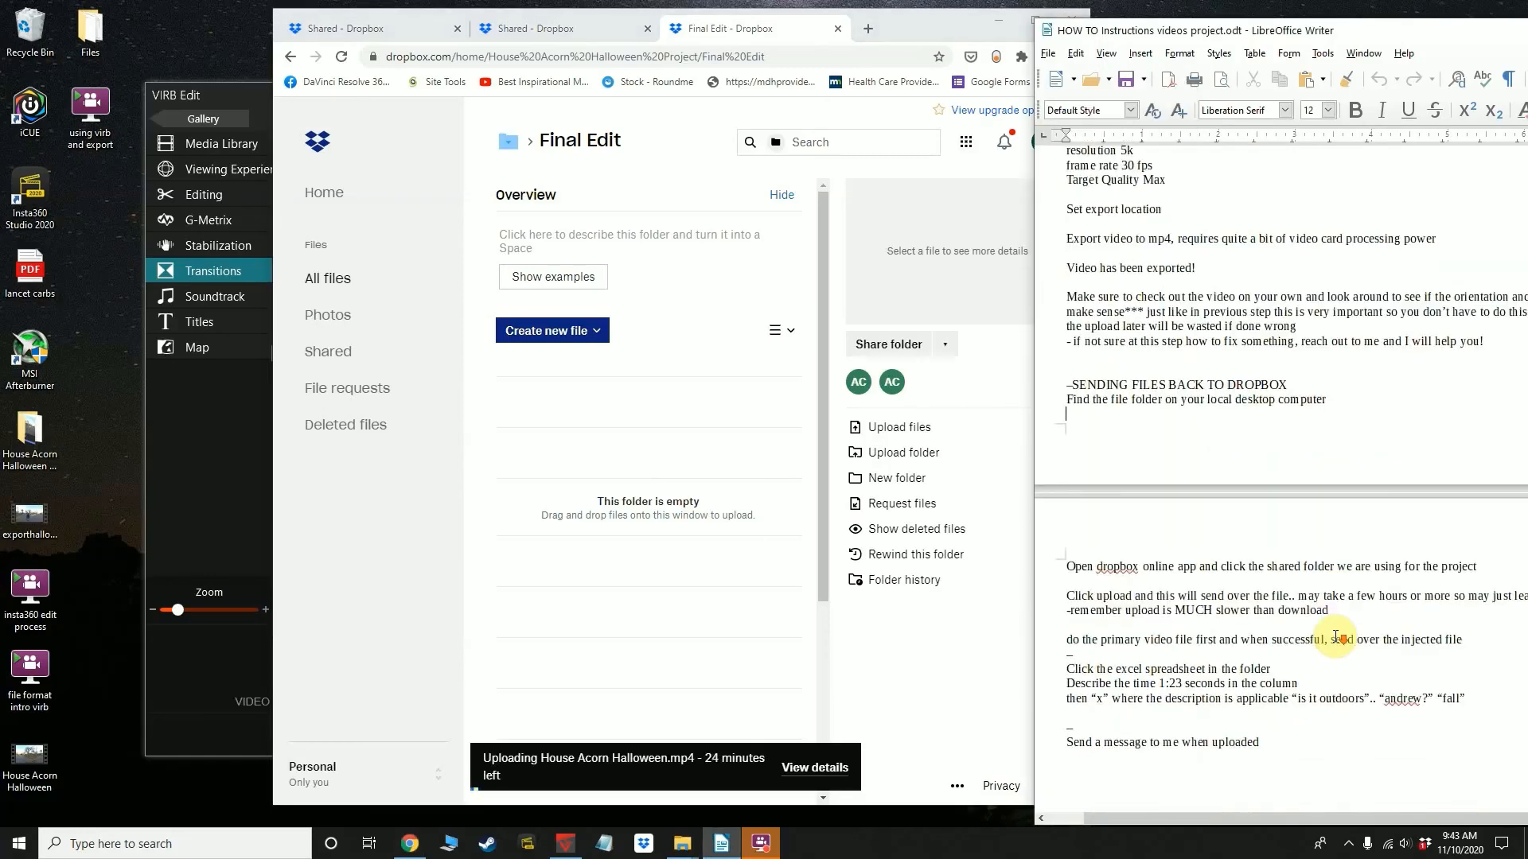